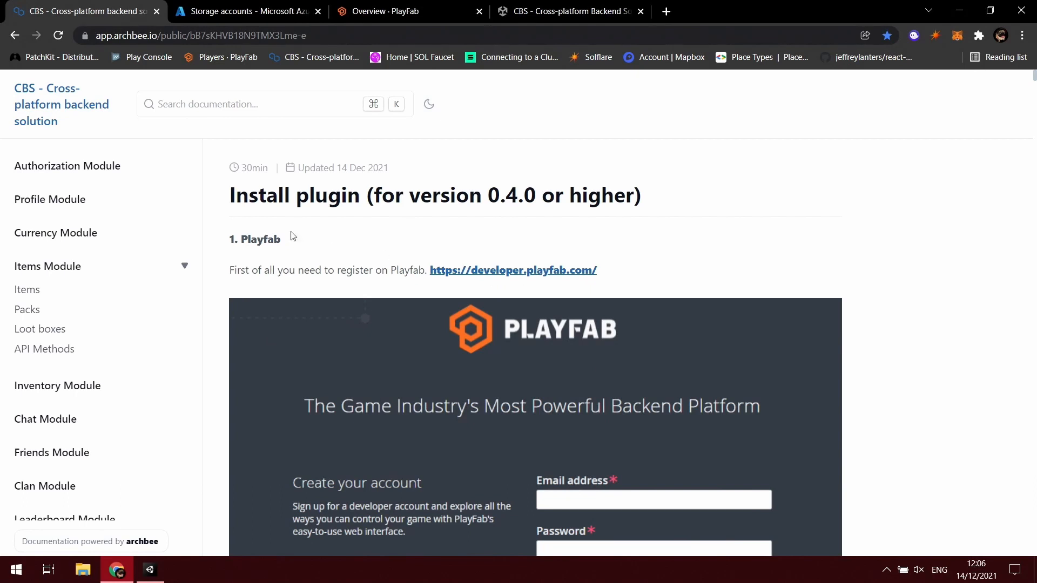
Switch to Unity, launch the CBS Configurator and accept installing the missing PlayFab script defines.
scroll(265, 349, down, 15)
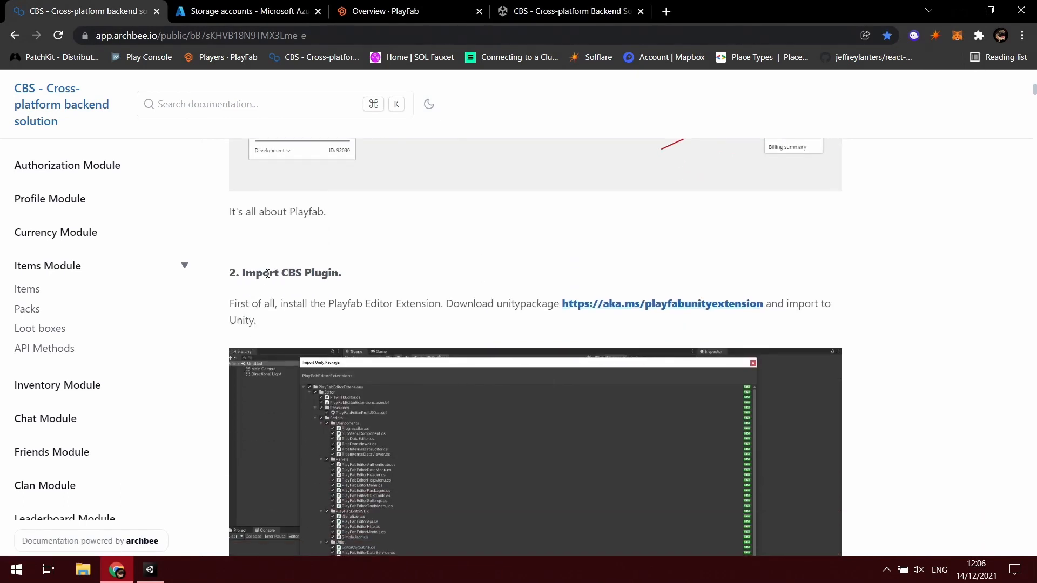
scroll(306, 200, up, 3)
scroll(302, 346, down, 6)
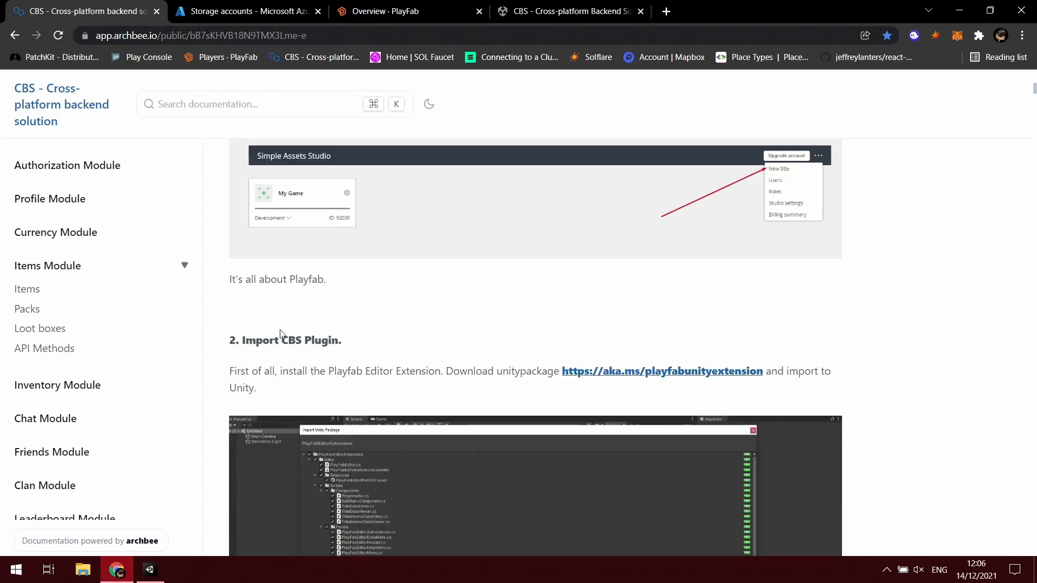
click(151, 570)
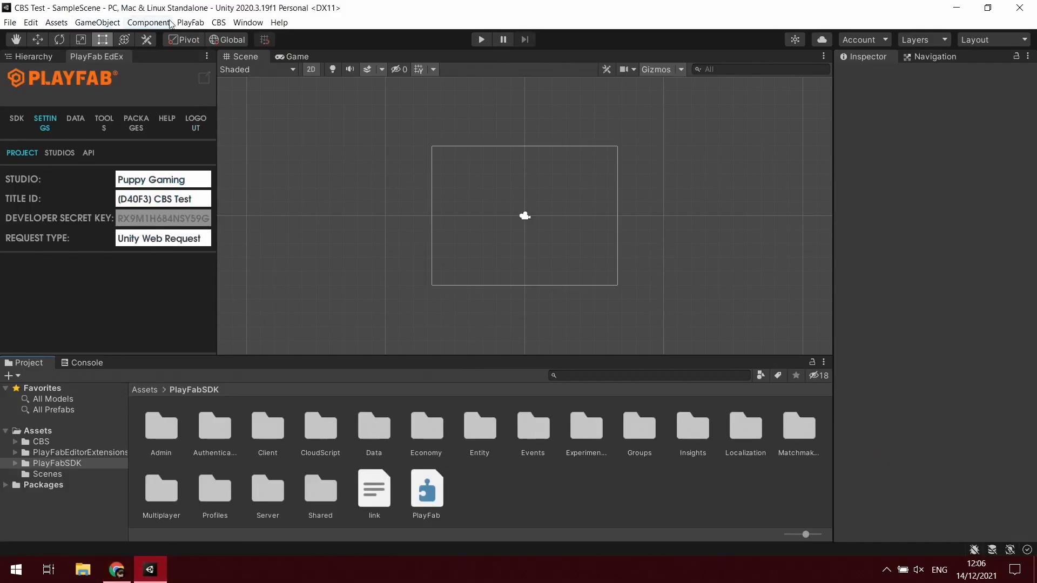
click(190, 22)
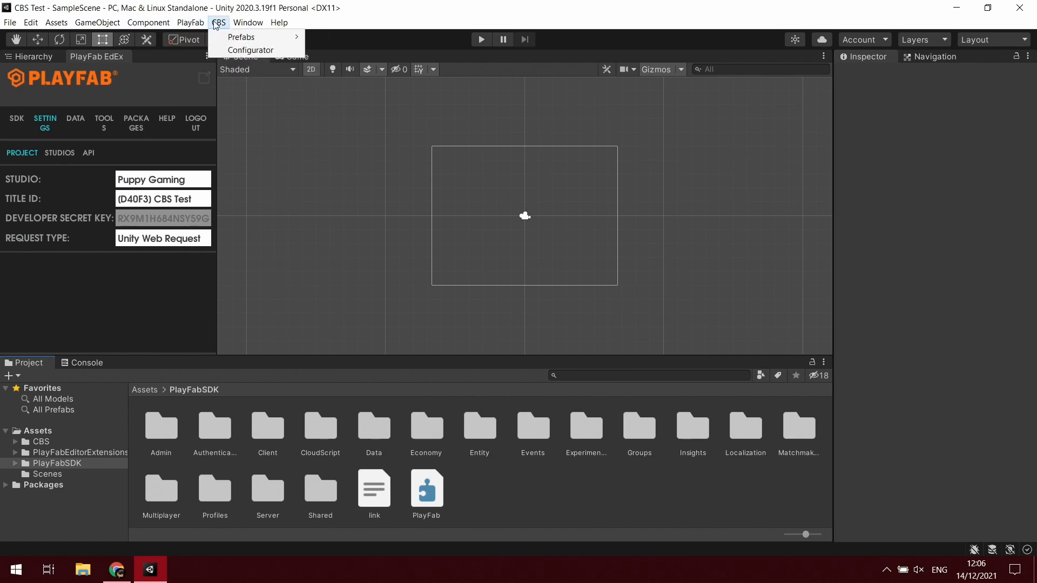
click(230, 50)
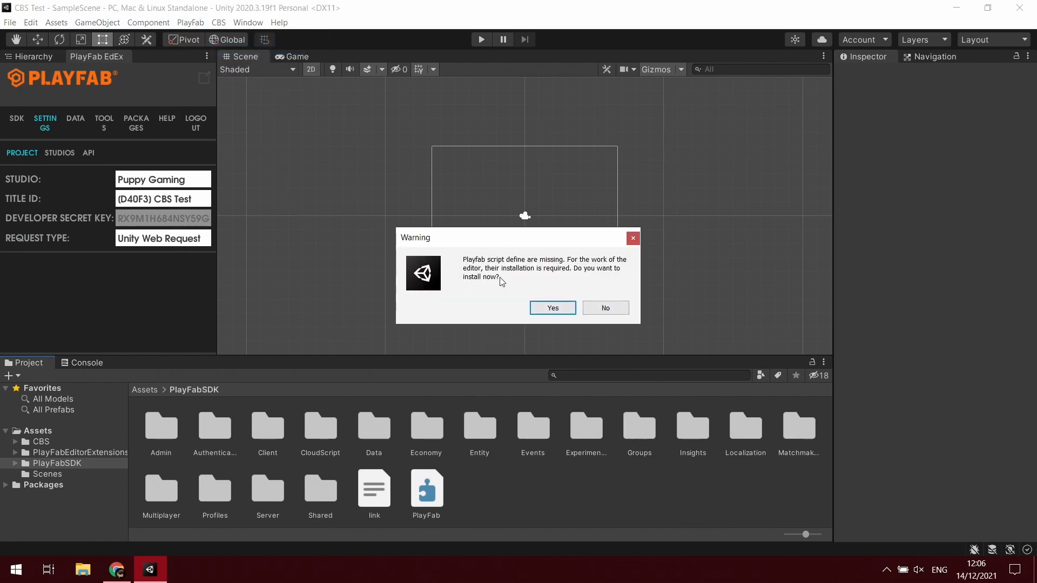
click(548, 309)
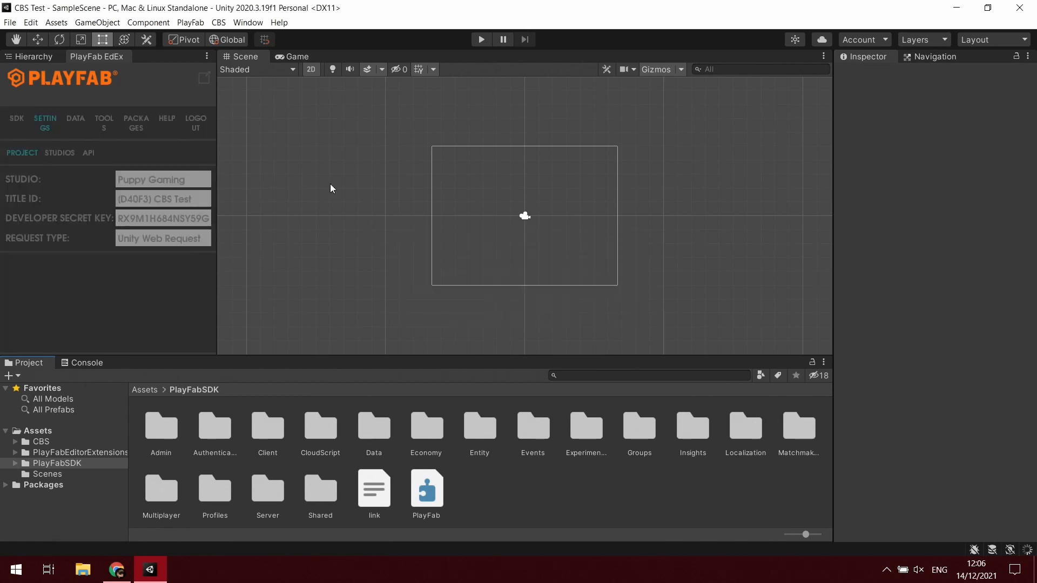
Open the CBS Configurator again and reposition its window slightly within the Unity editor.
click(236, 25)
mouse_move(226, 24)
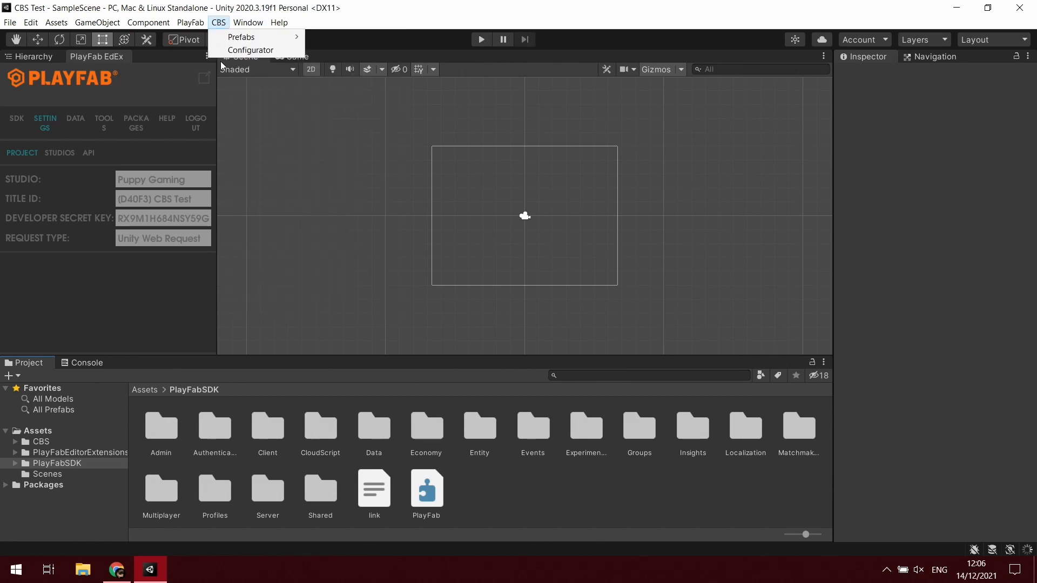
click(237, 50)
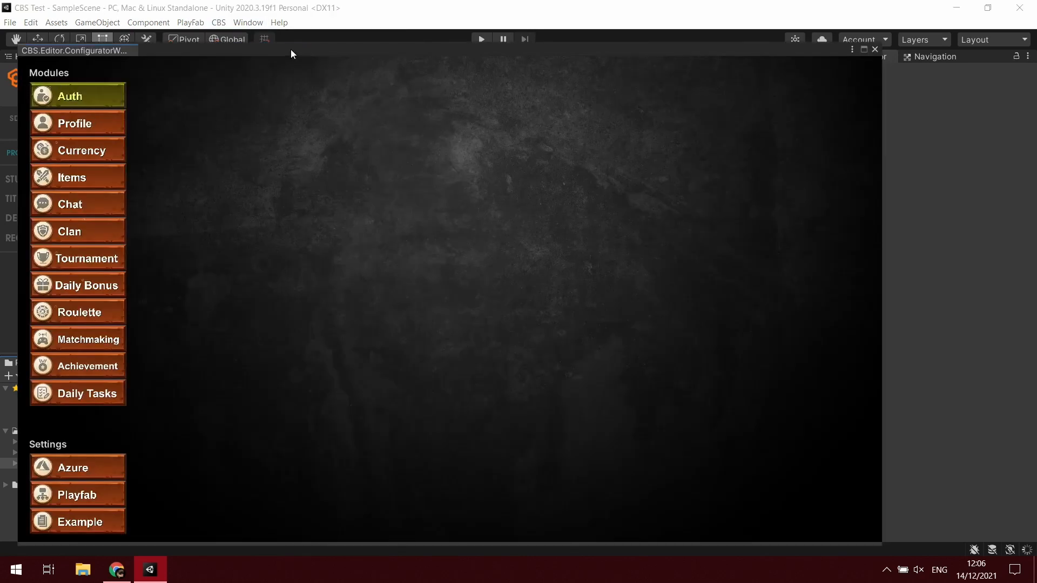
drag(291, 49, 315, 39)
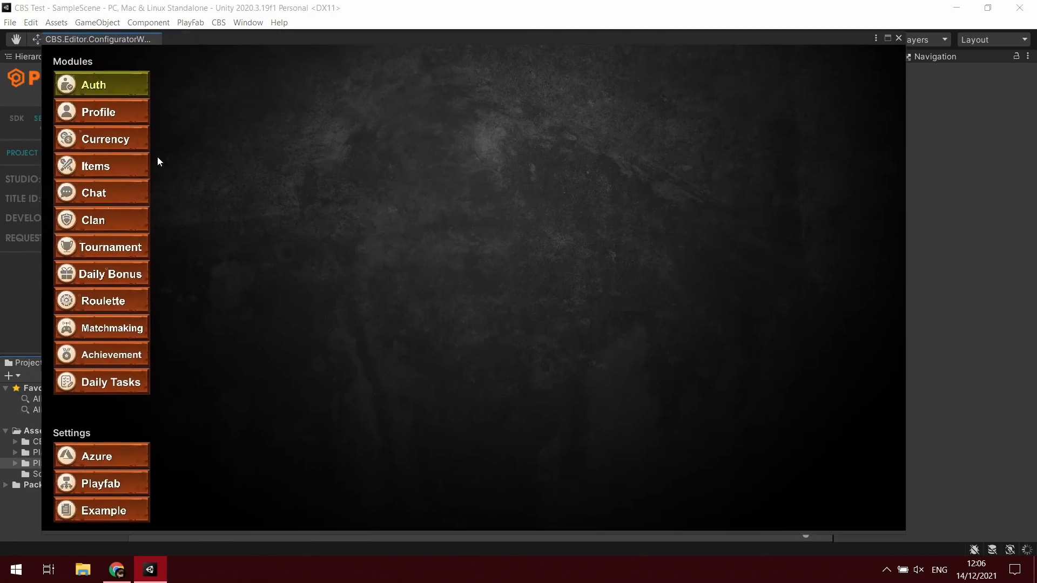
Switch to Chrome and read the plugin import instructions in the CBS documentation, through the final Configurator check.
click(116, 569)
scroll(497, 324, down, 3)
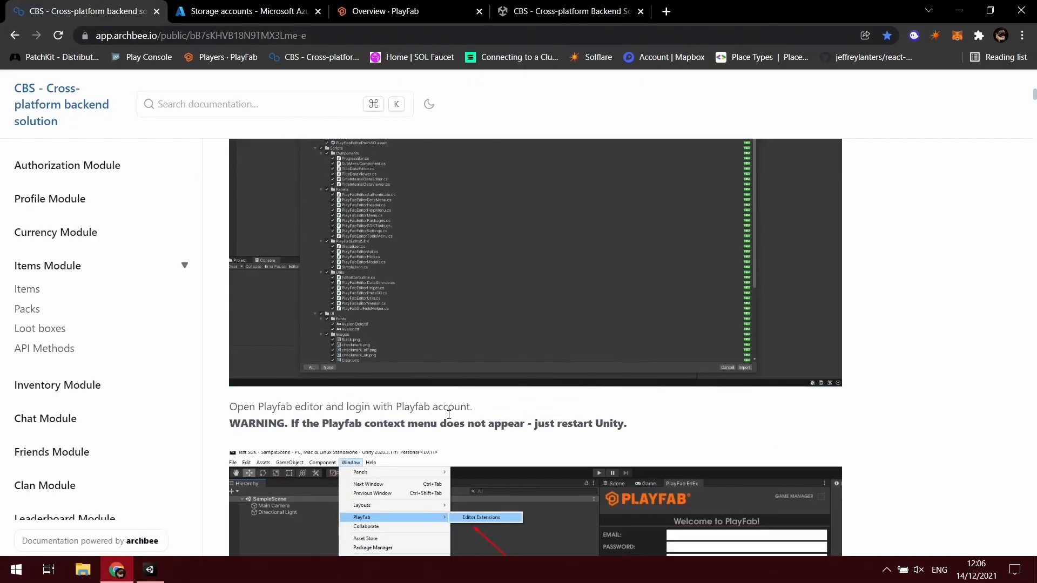
scroll(238, 394, down, 6)
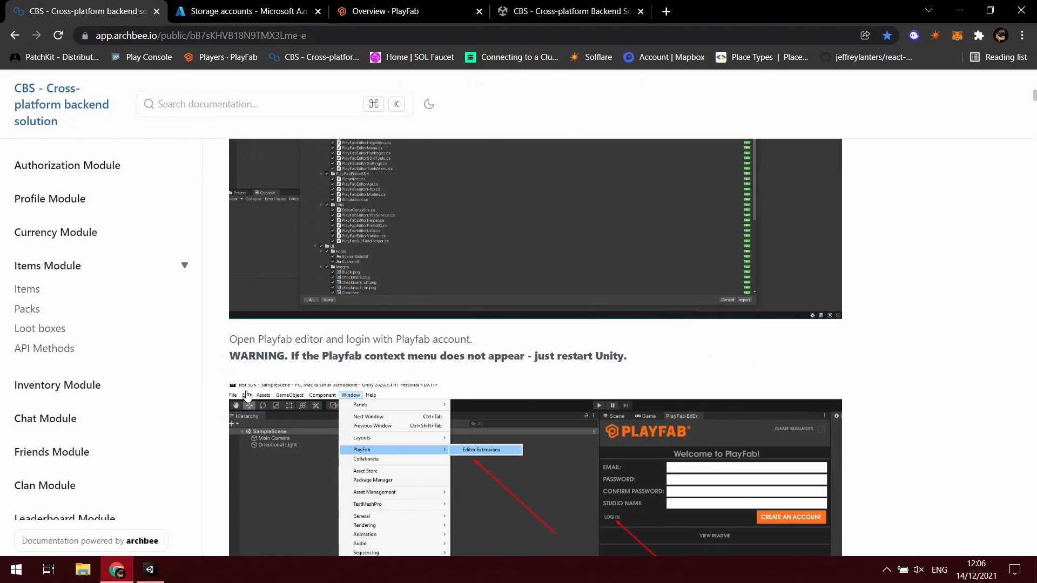
scroll(332, 352, up, 5)
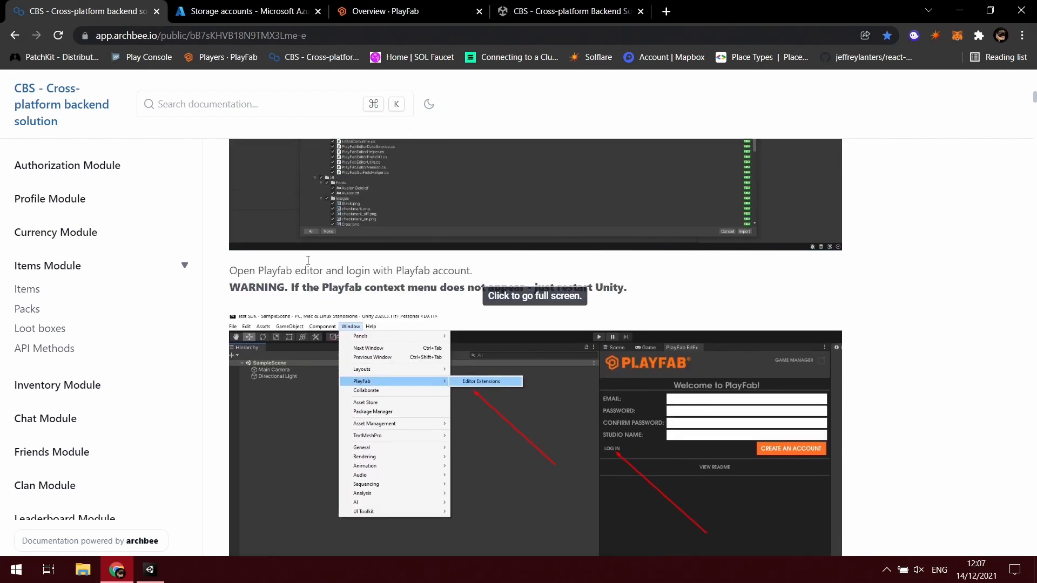
scroll(394, 354, down, 20)
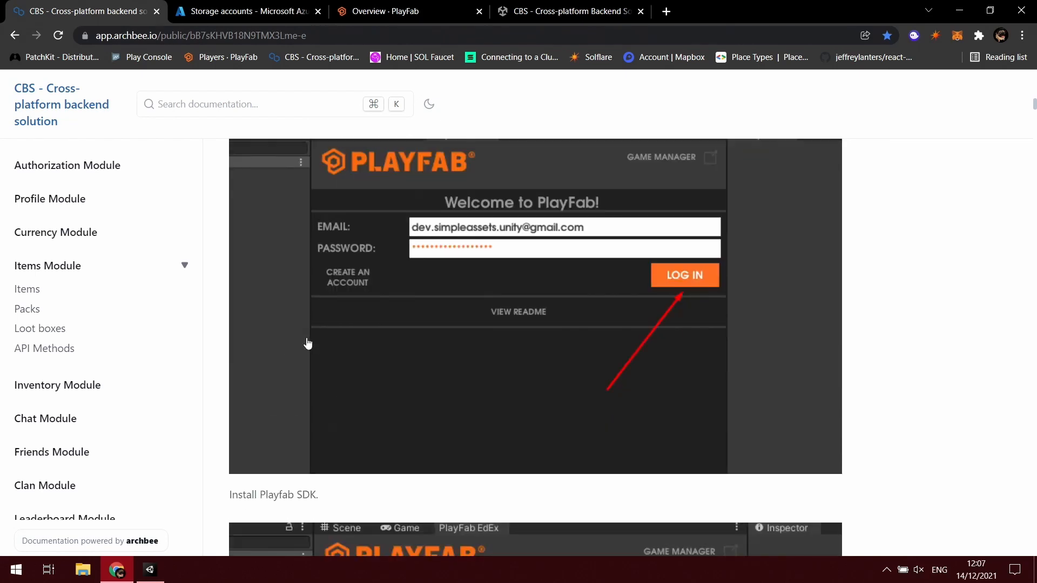
scroll(364, 319, down, 20)
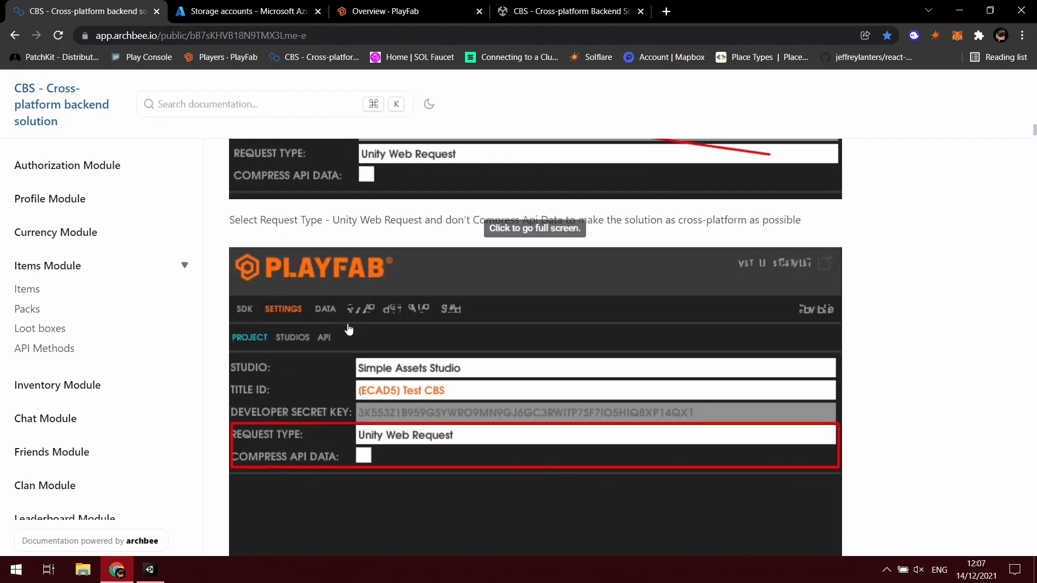
scroll(292, 328, down, 9)
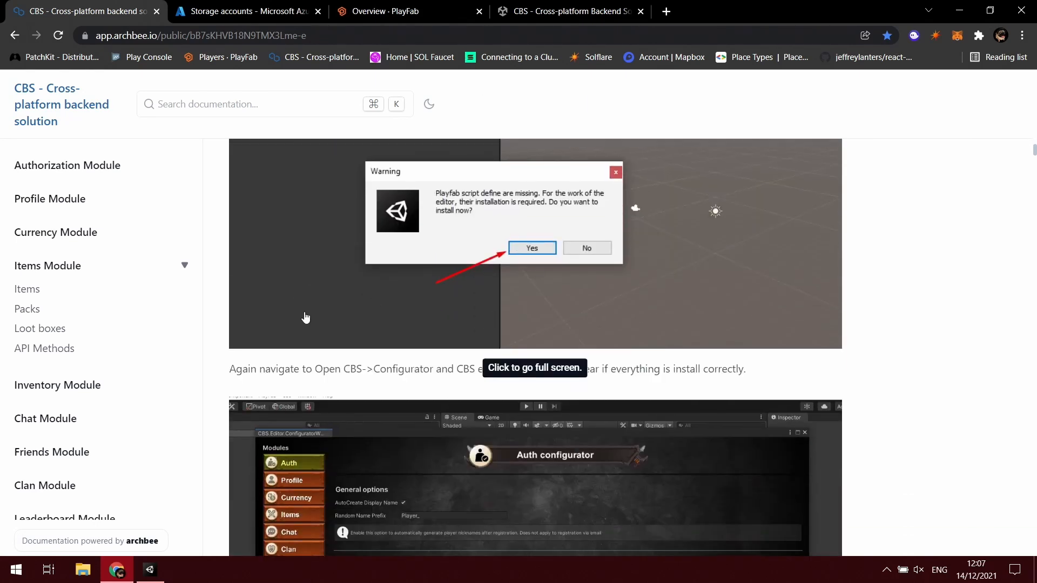
scroll(311, 317, down, 4)
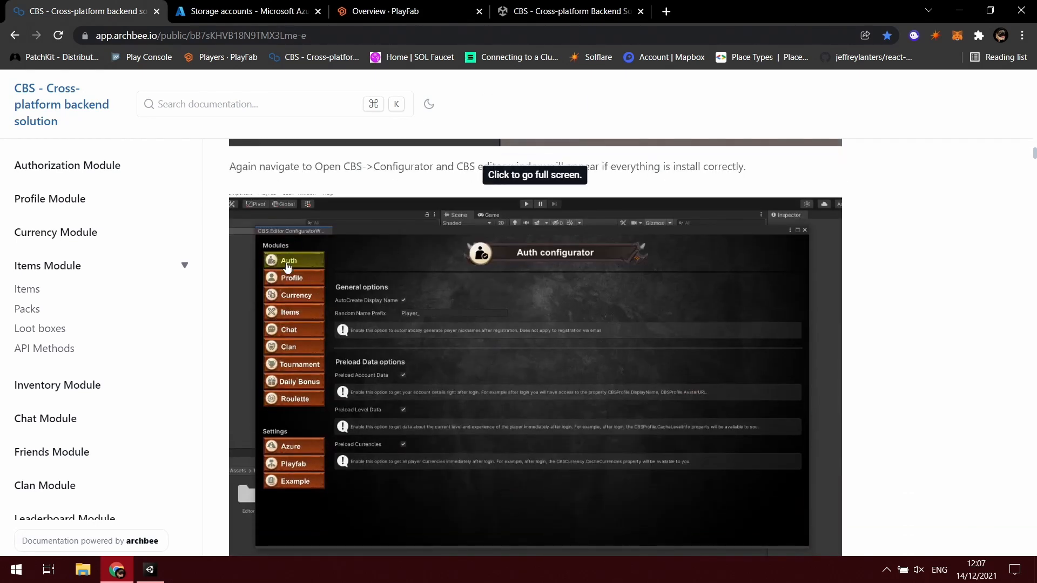
scroll(338, 271, up, 3)
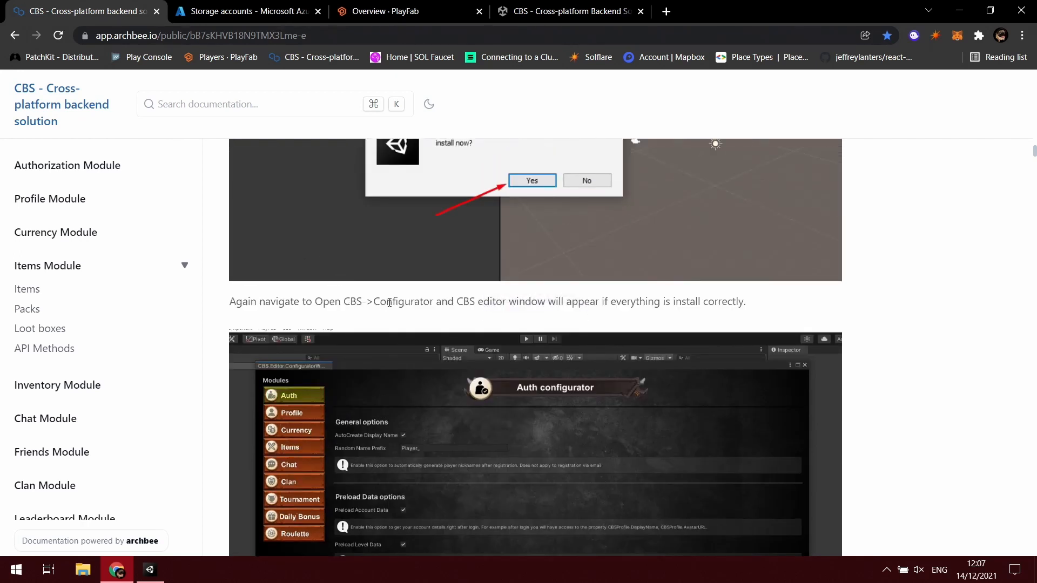
drag(389, 303, 535, 302)
click(321, 246)
scroll(319, 243, down, 1)
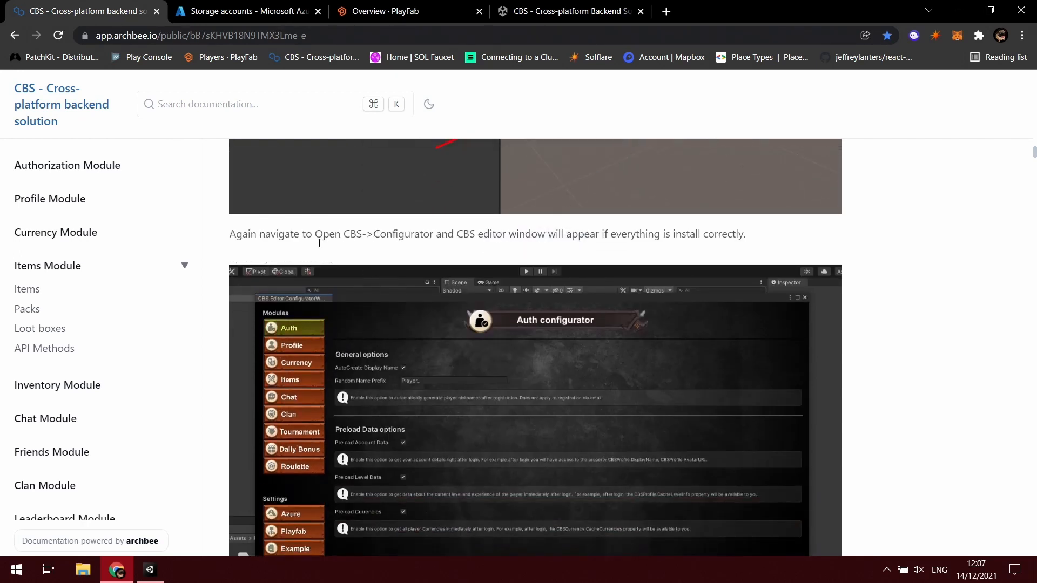
scroll(319, 243, down, 4)
scroll(432, 303, up, 1)
scroll(317, 341, down, 2)
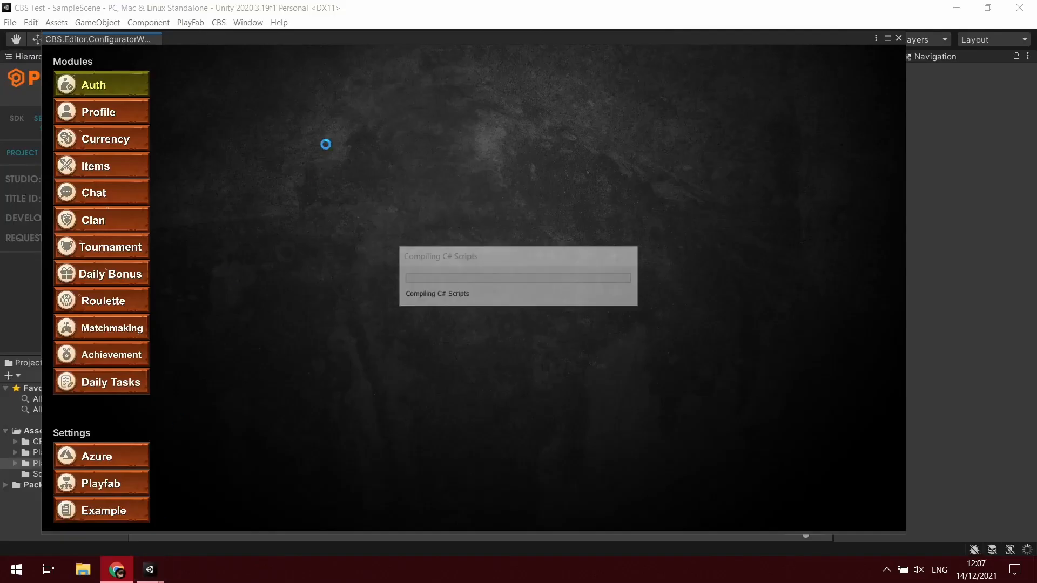
Switch back to Unity, clear the console and open the CBS Configurator.
click(149, 570)
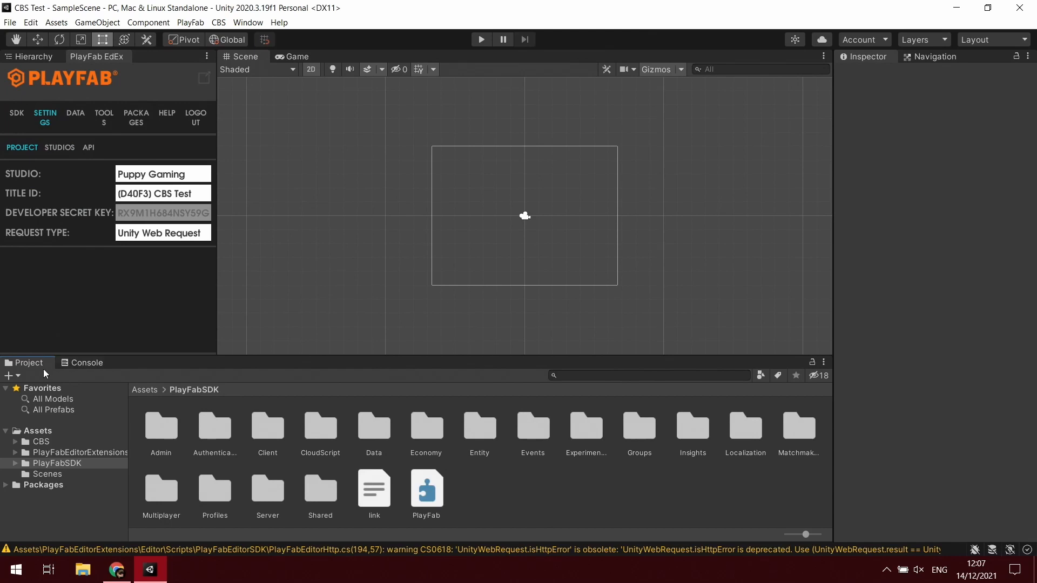
click(78, 364)
click(12, 376)
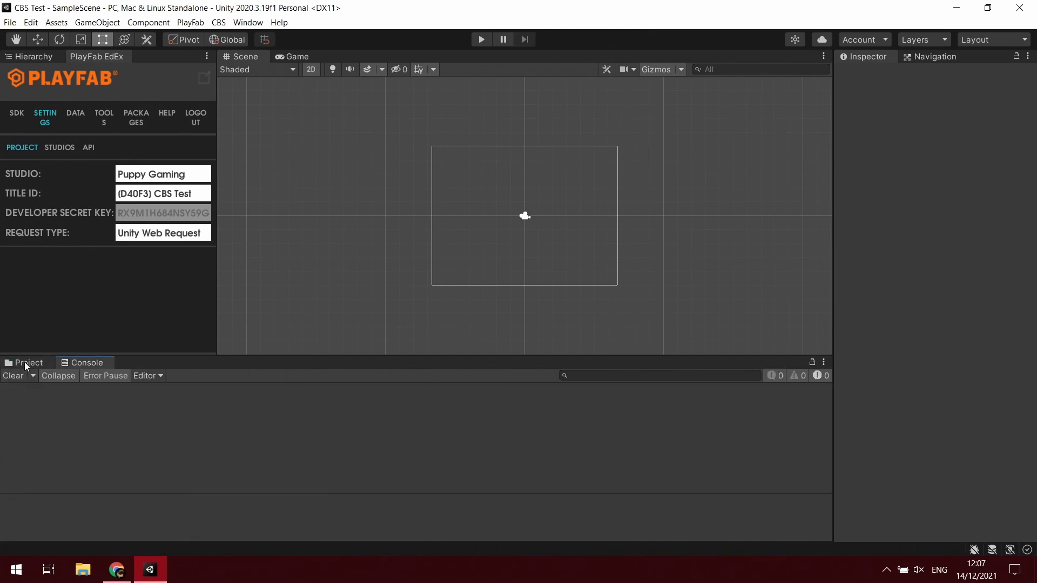
click(25, 364)
click(219, 22)
click(240, 48)
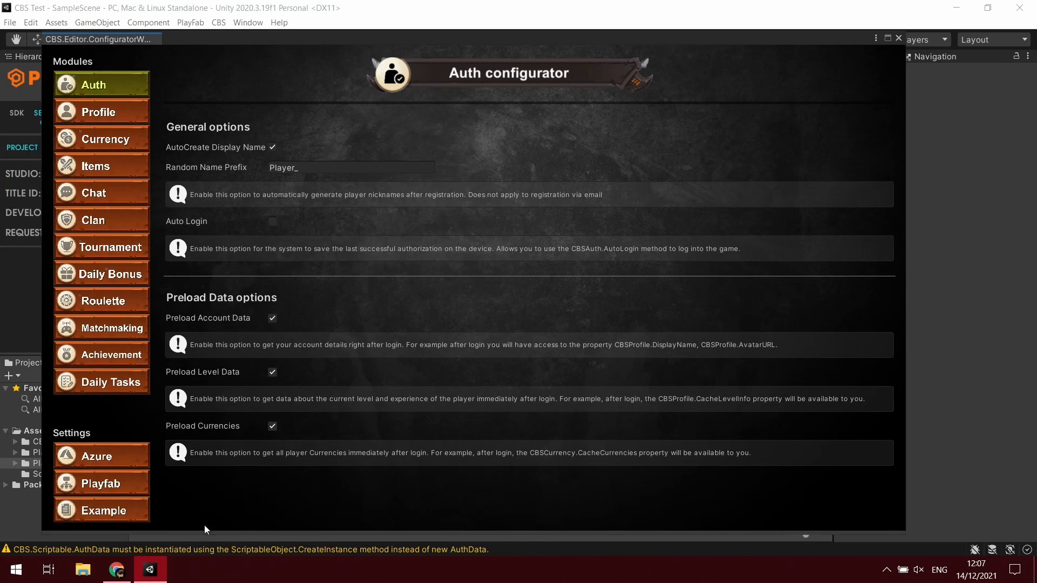
Switch to Chrome and read the Azure Storage Table section of the CBS documentation, through the storage account's basic settings.
click(117, 569)
scroll(351, 408, down, 4)
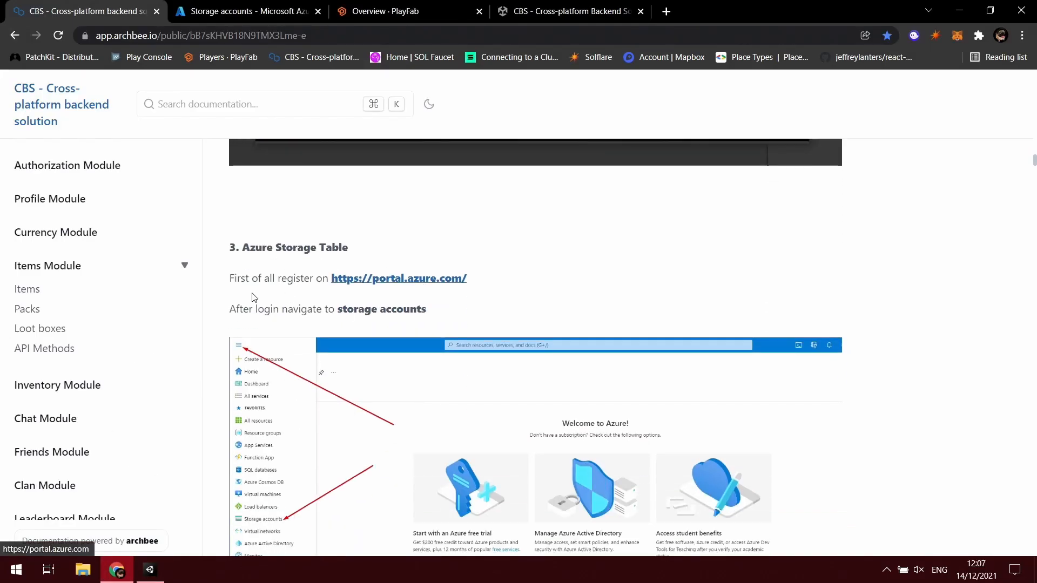
scroll(255, 297, down, 3)
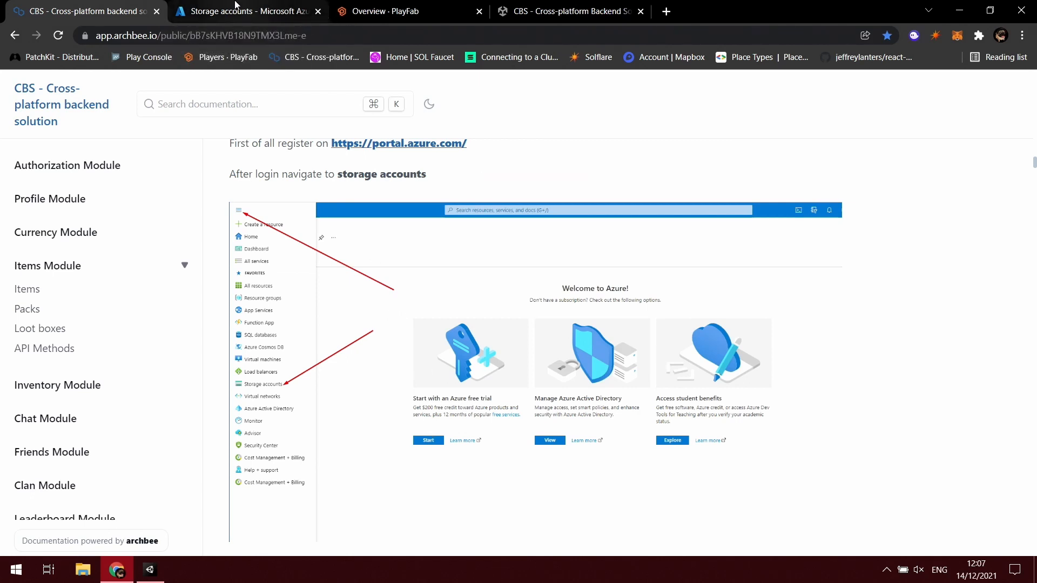
click(242, 13)
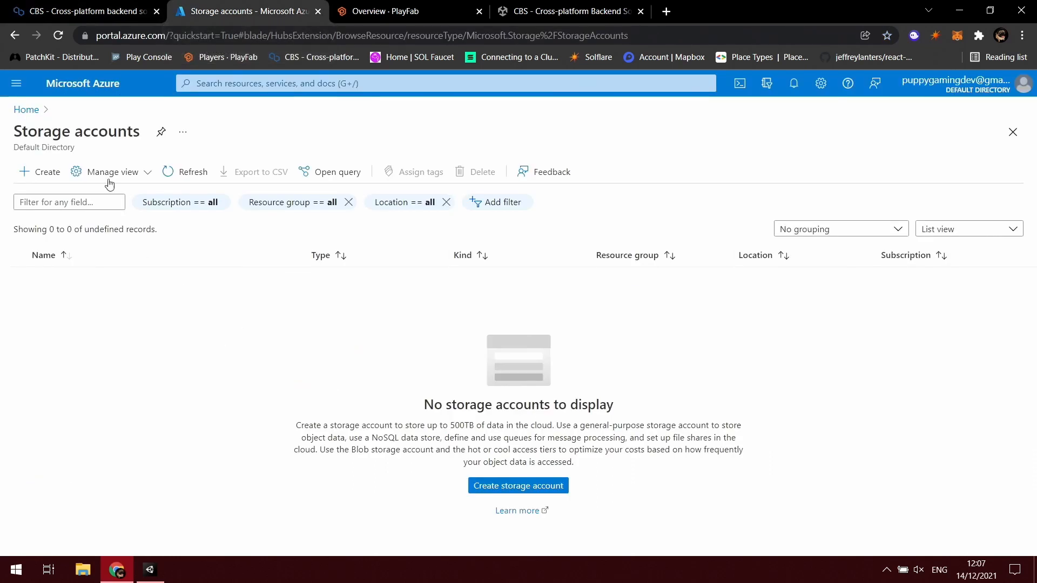
click(129, 7)
scroll(324, 378, down, 7)
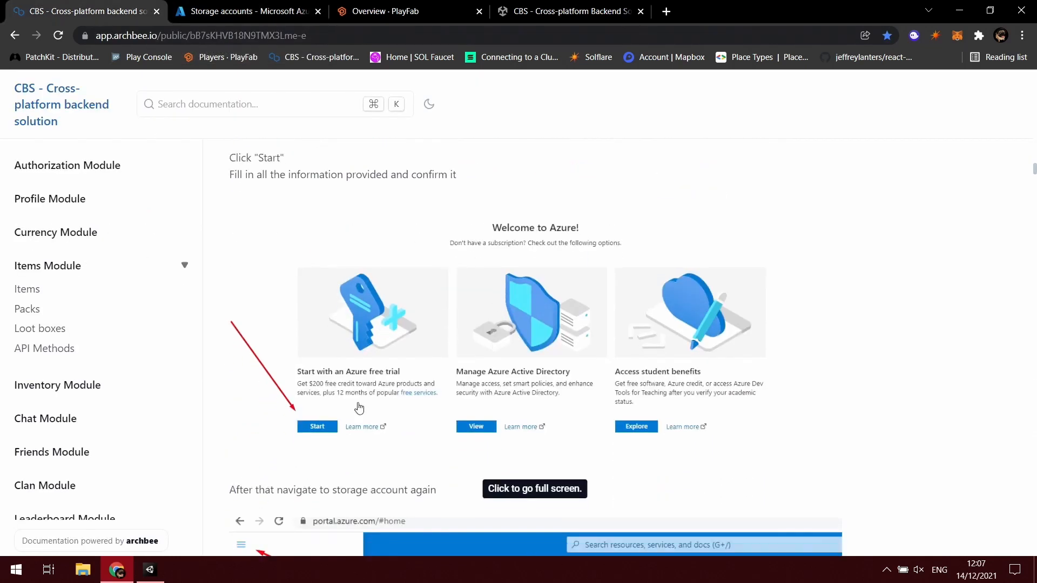
scroll(331, 415, down, 6)
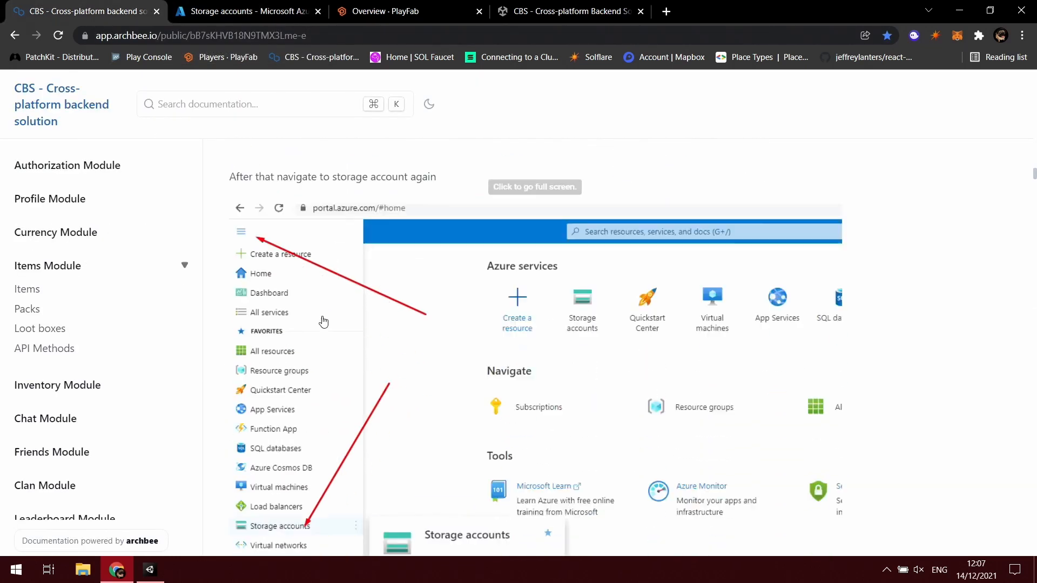
scroll(303, 417, down, 3)
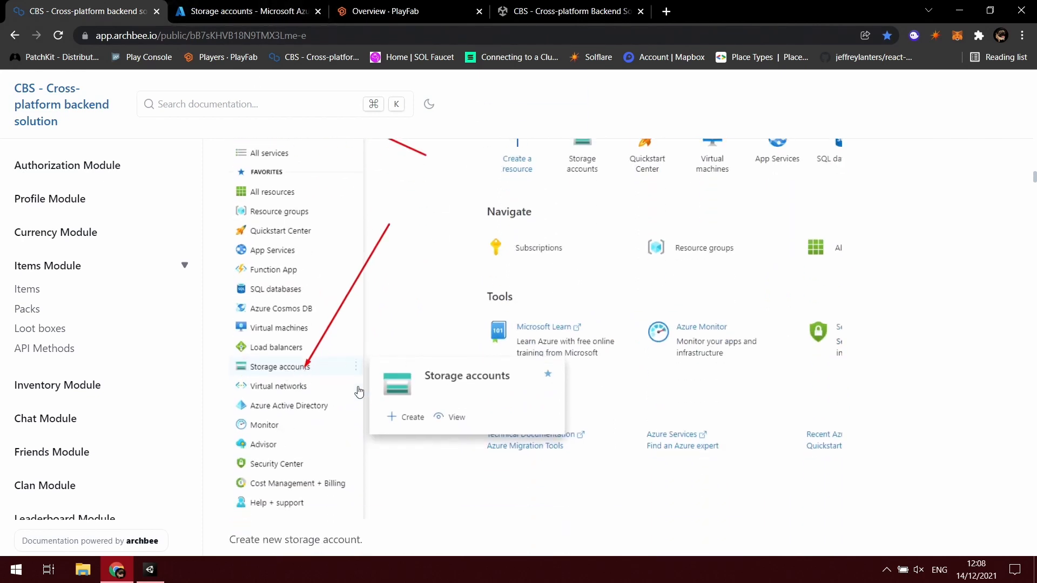
scroll(360, 394, down, 5)
scroll(359, 397, down, 3)
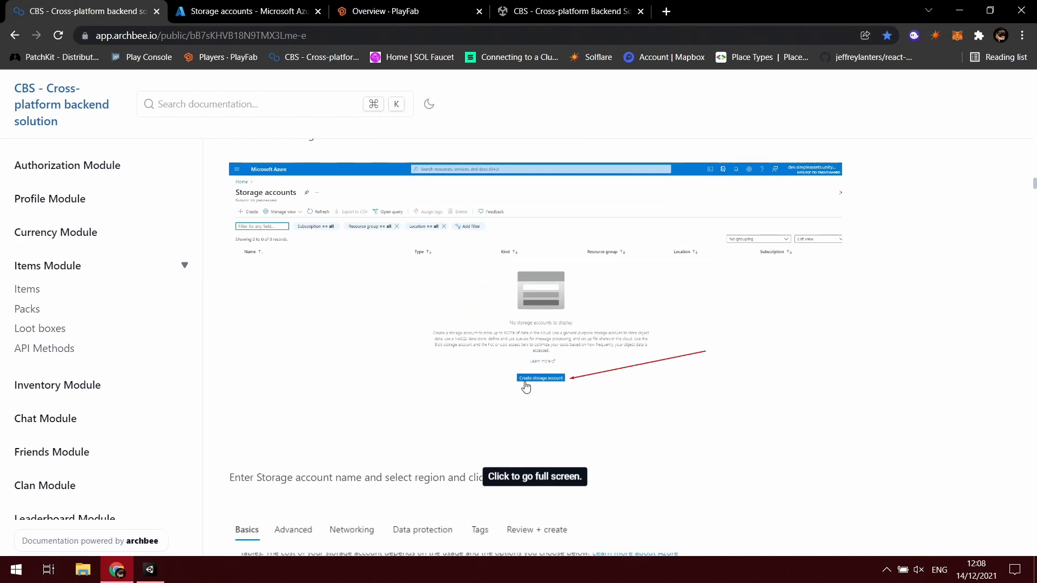
scroll(528, 387, down, 4)
scroll(413, 204, down, 4)
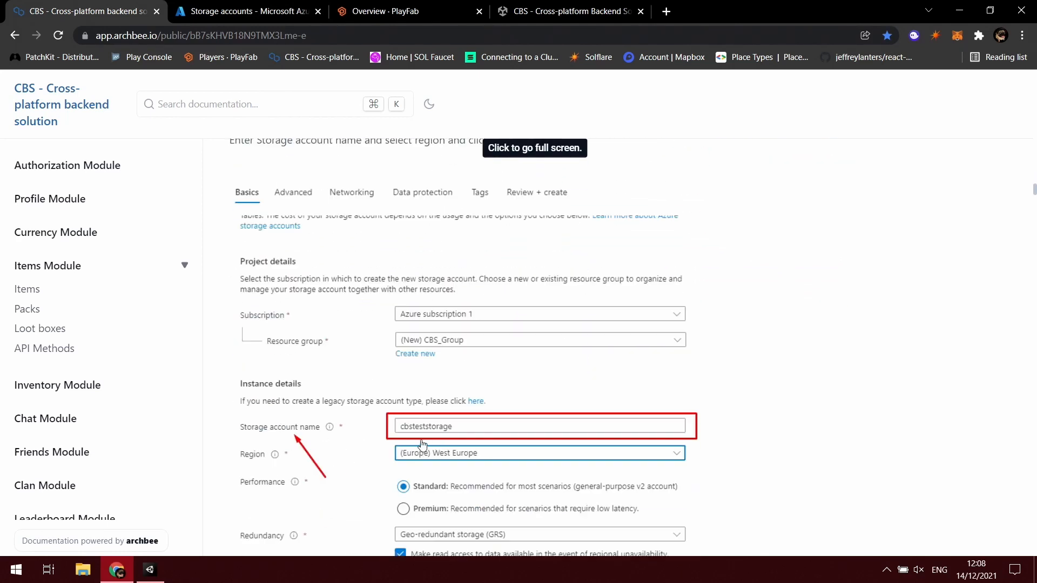
Switch to the Azure portal, start a new storage account and create a resource group named cbstest for it.
click(249, 7)
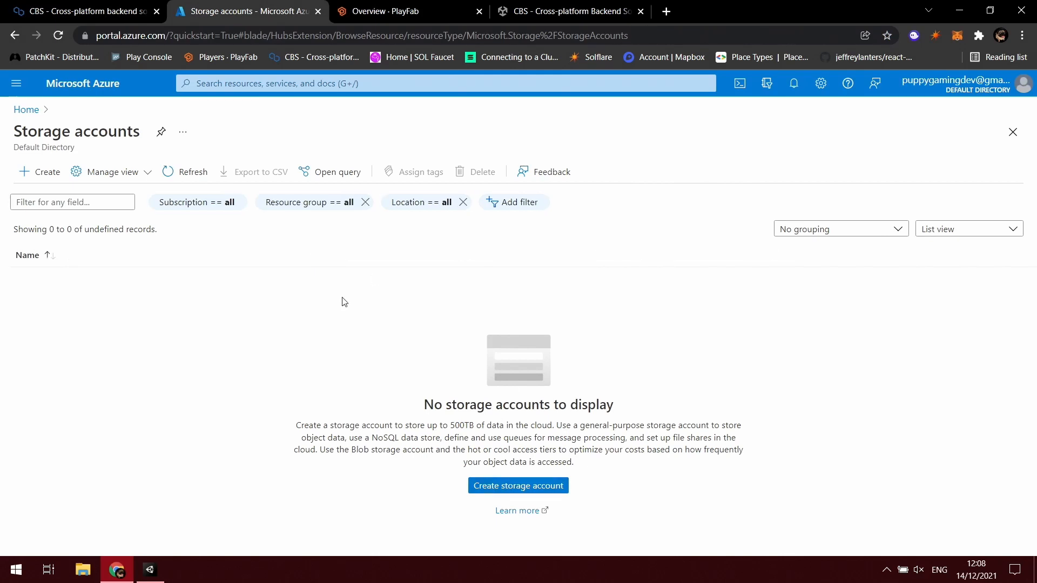
click(505, 487)
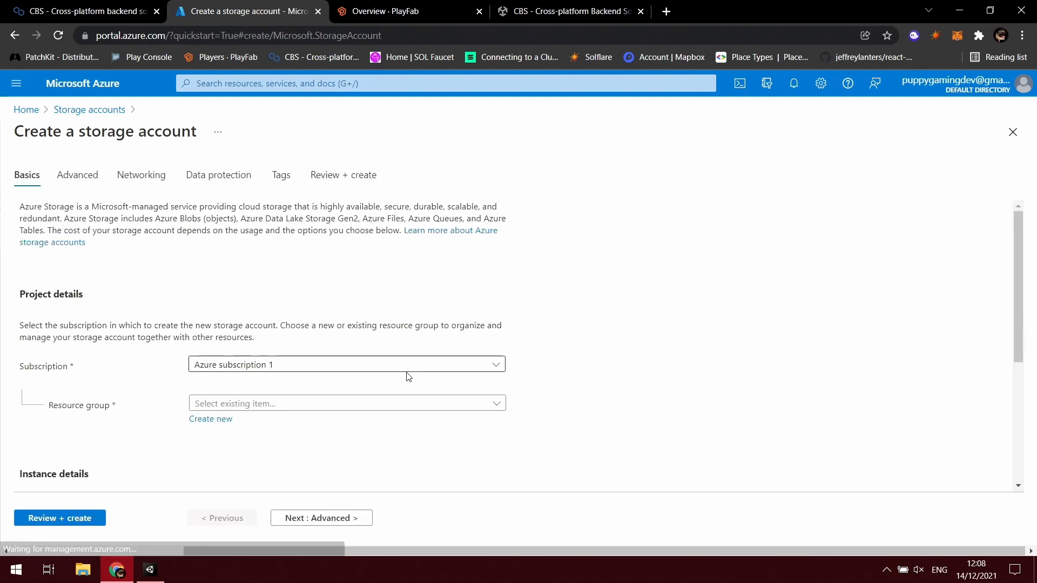
scroll(199, 331, down, 3)
click(324, 269)
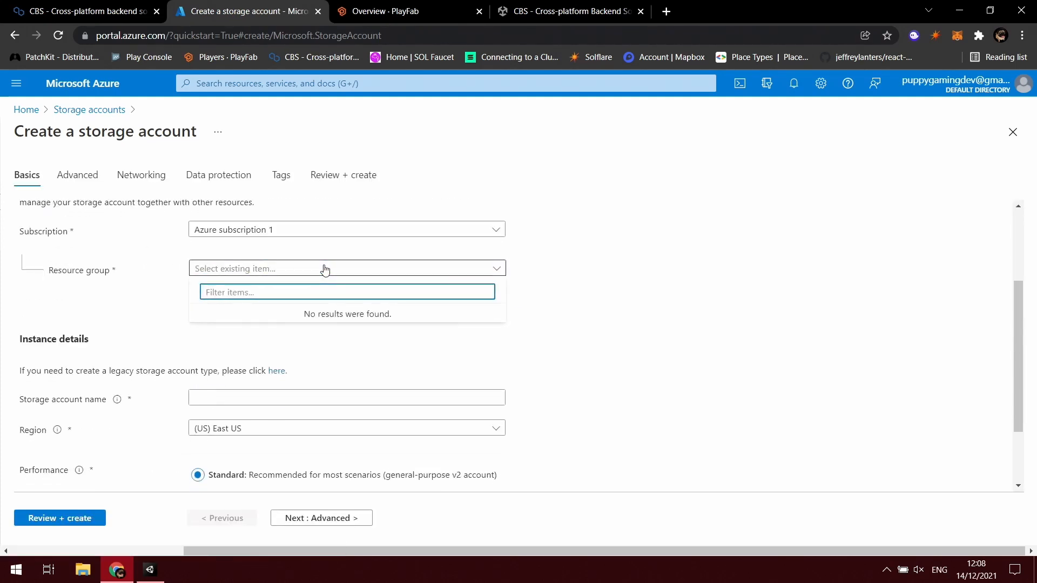
click(324, 269)
click(201, 284)
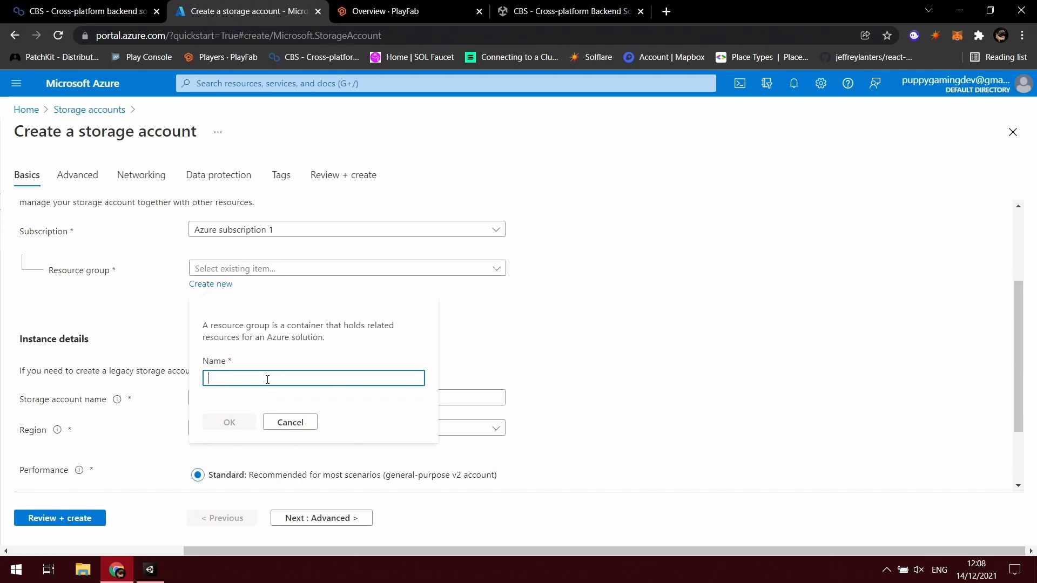
text(cbstest)
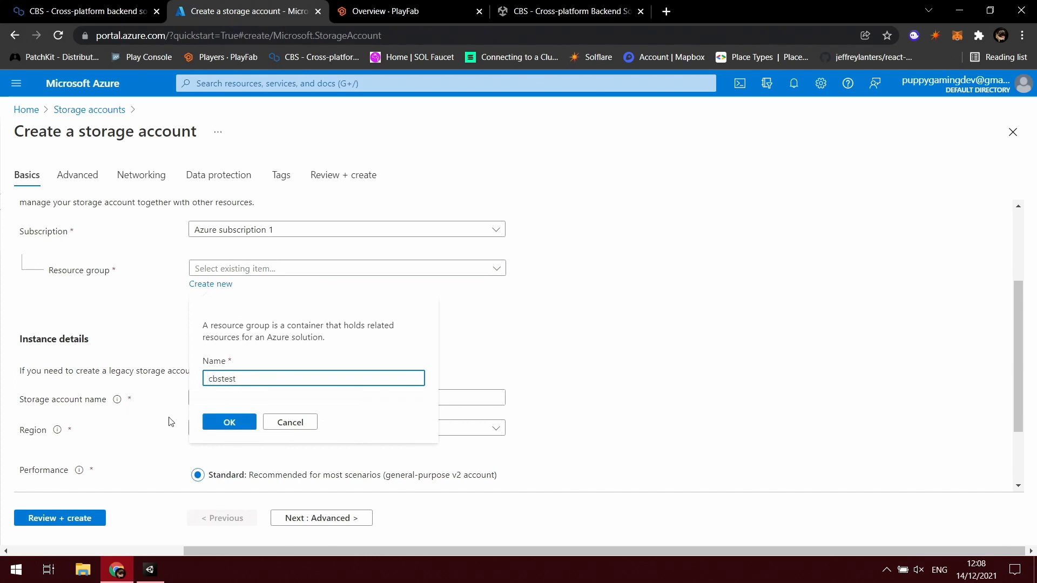
click(228, 427)
Name the storage account cbstest1, using only lowercase letters and numbers.
click(254, 400)
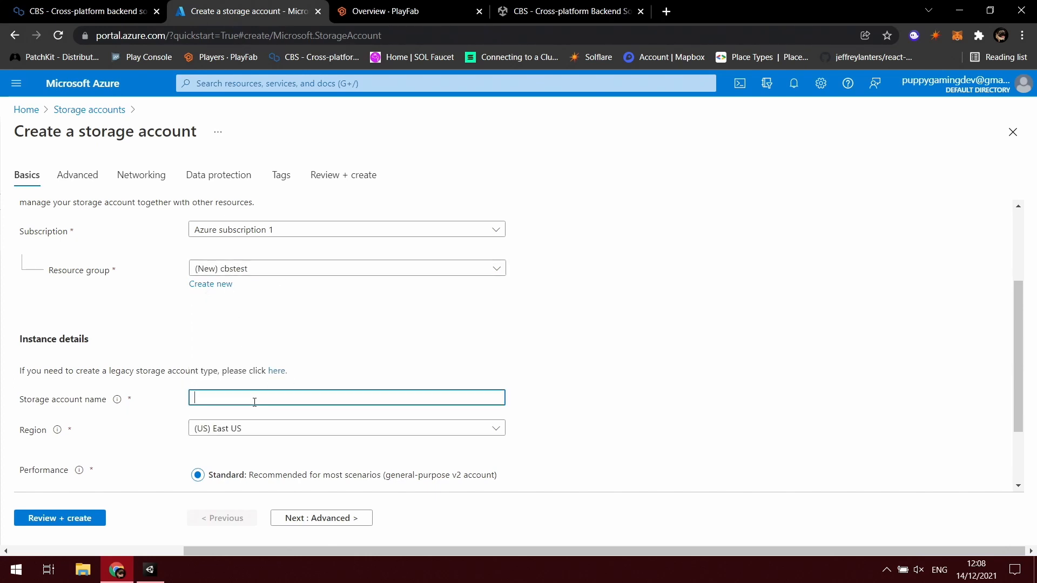
text(CBSTest)
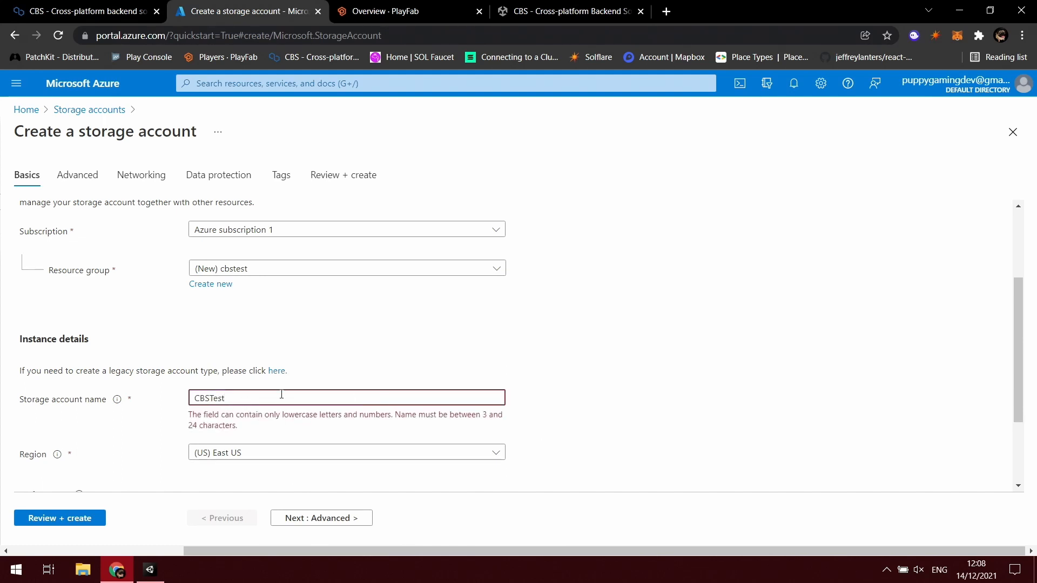
drag(281, 394, 128, 405)
text(cbstest)
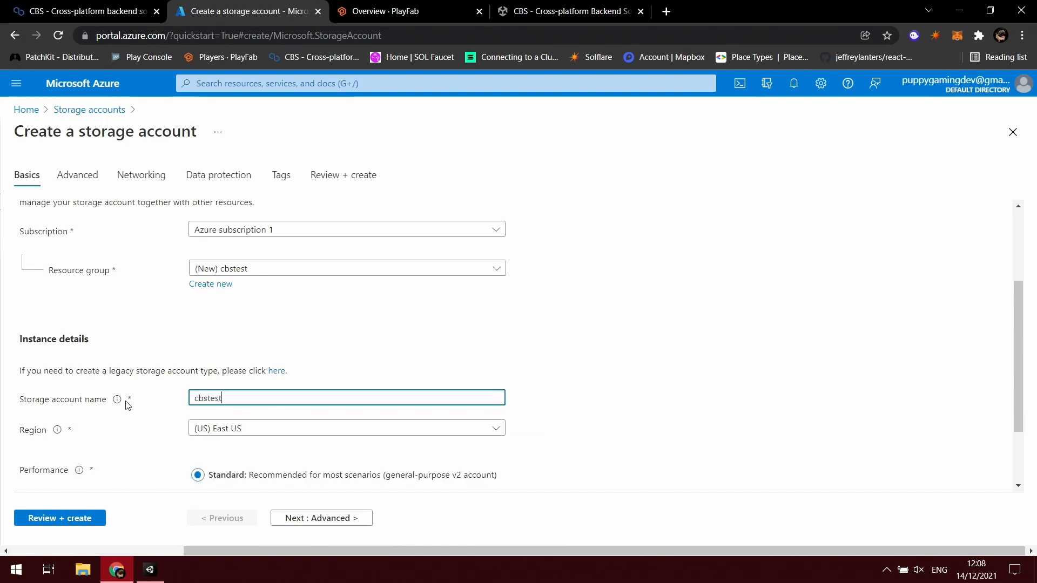
scroll(261, 398, down, 2)
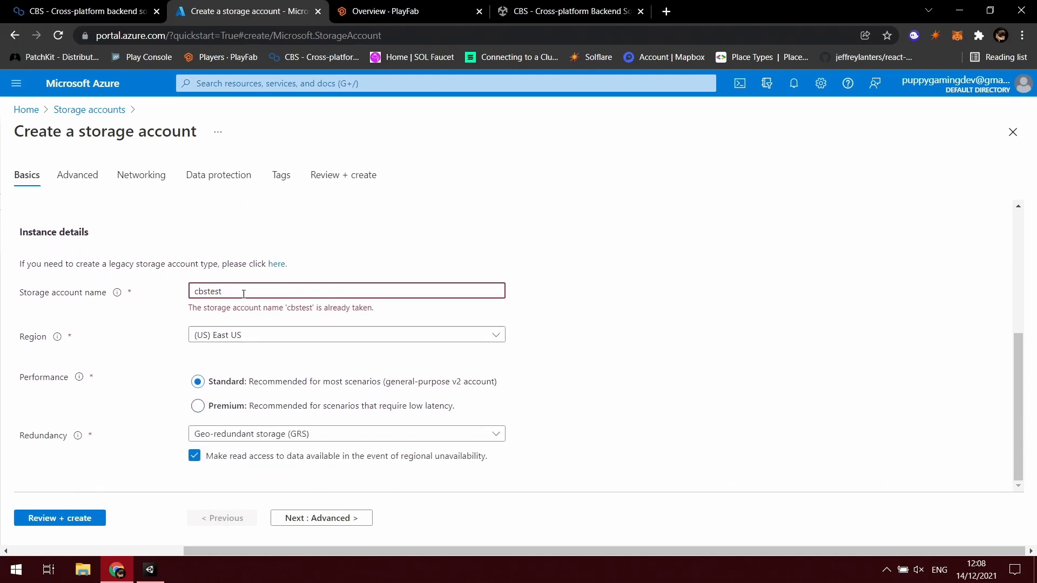
text(1)
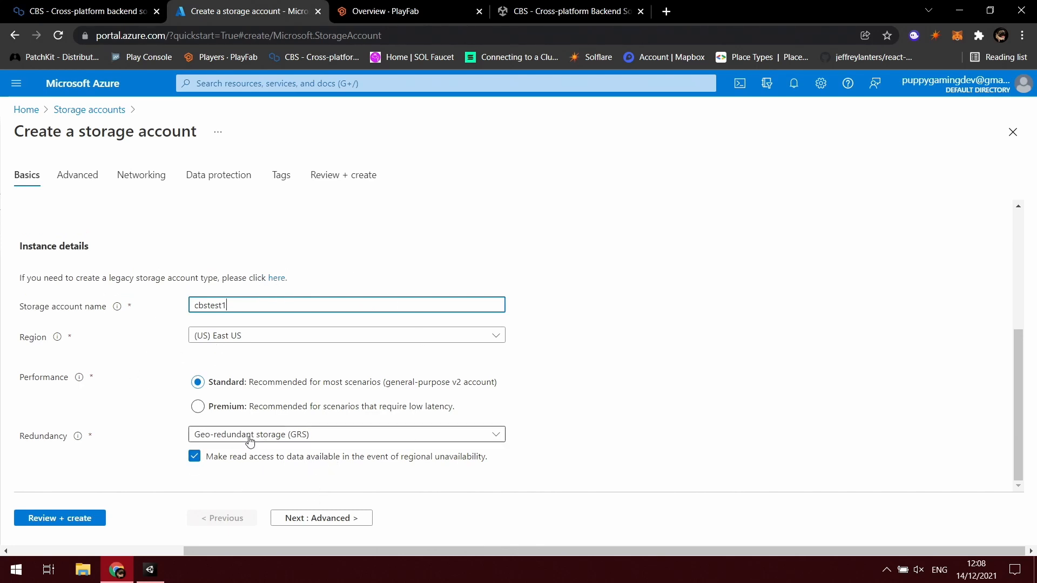
Compare the storage account form, including its advanced settings, with the basic settings and creation instructions in the CBS documentation.
click(102, 7)
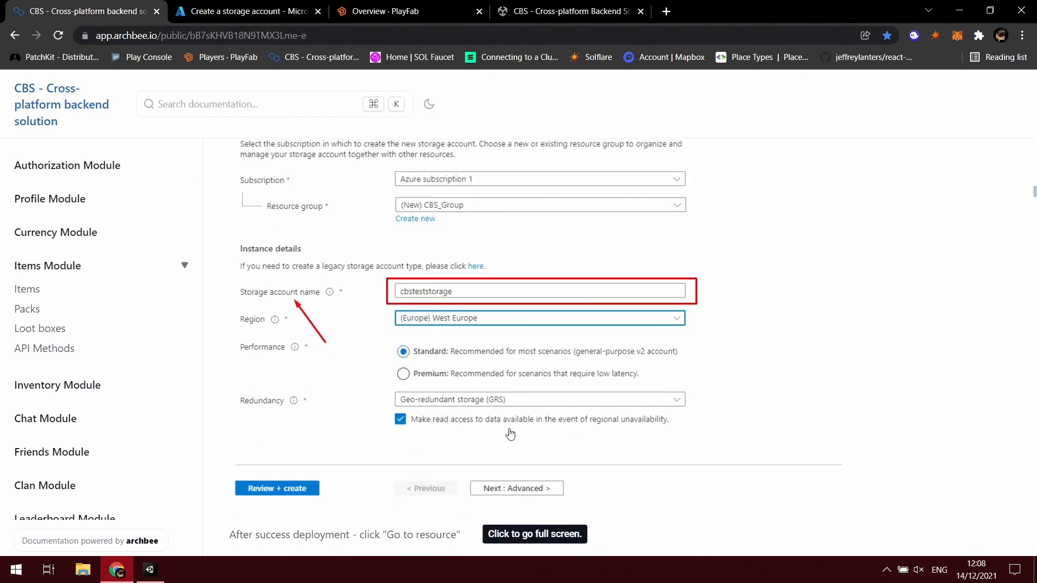
click(243, 11)
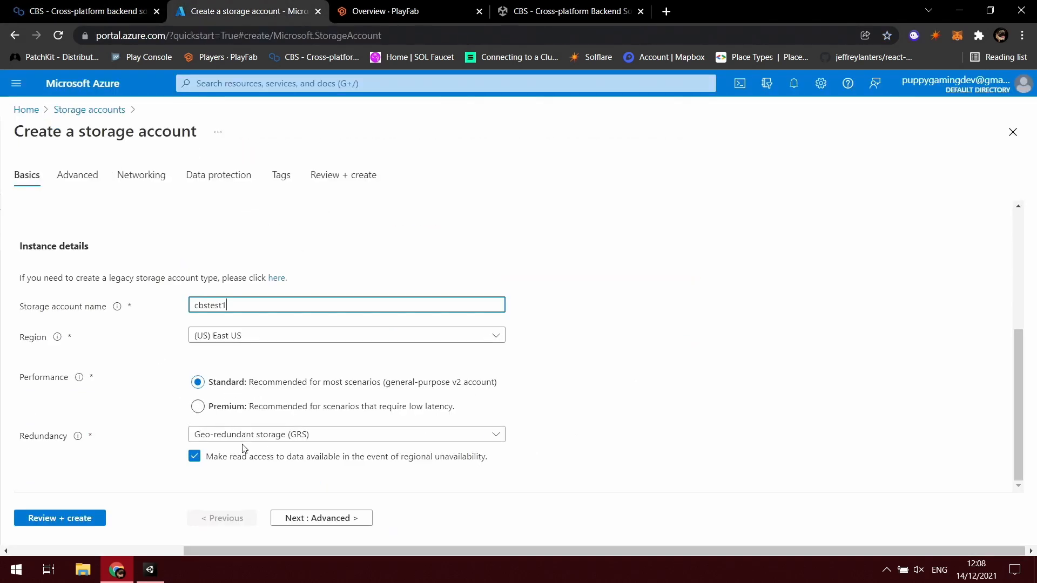
click(319, 518)
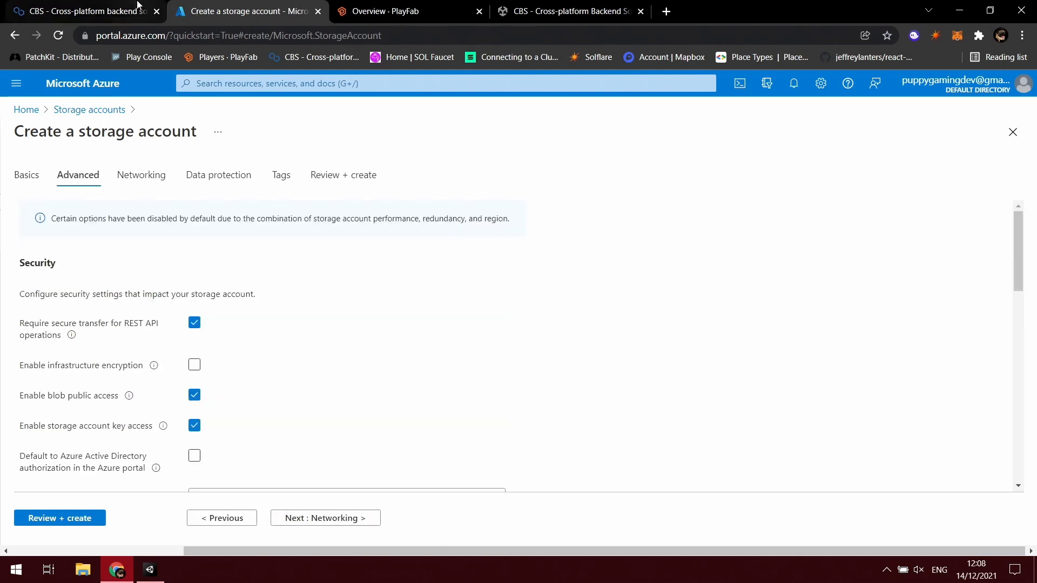
click(101, 7)
scroll(310, 276, down, 4)
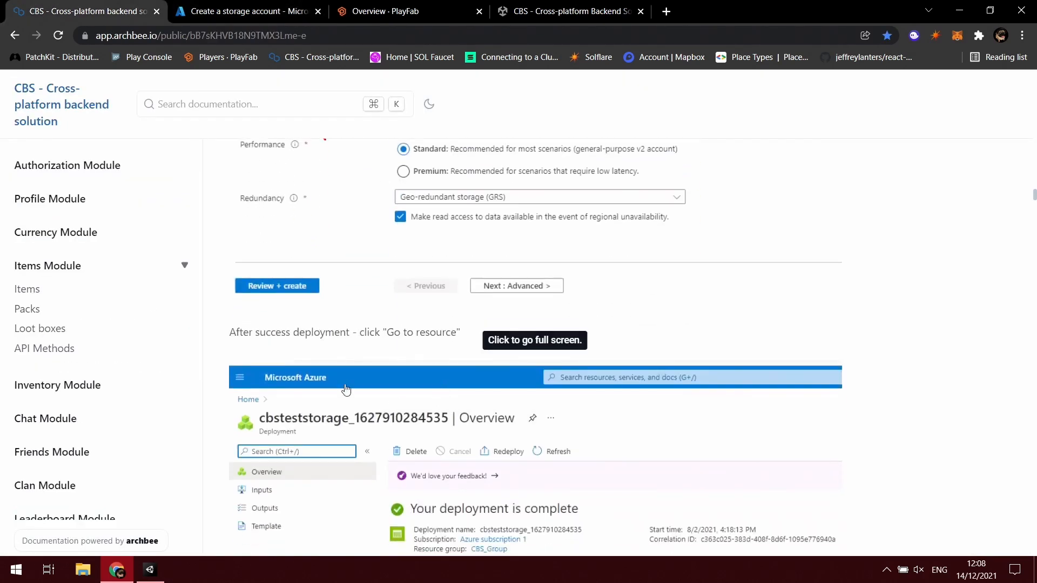
scroll(310, 275, down, 1)
scroll(389, 243, up, 2)
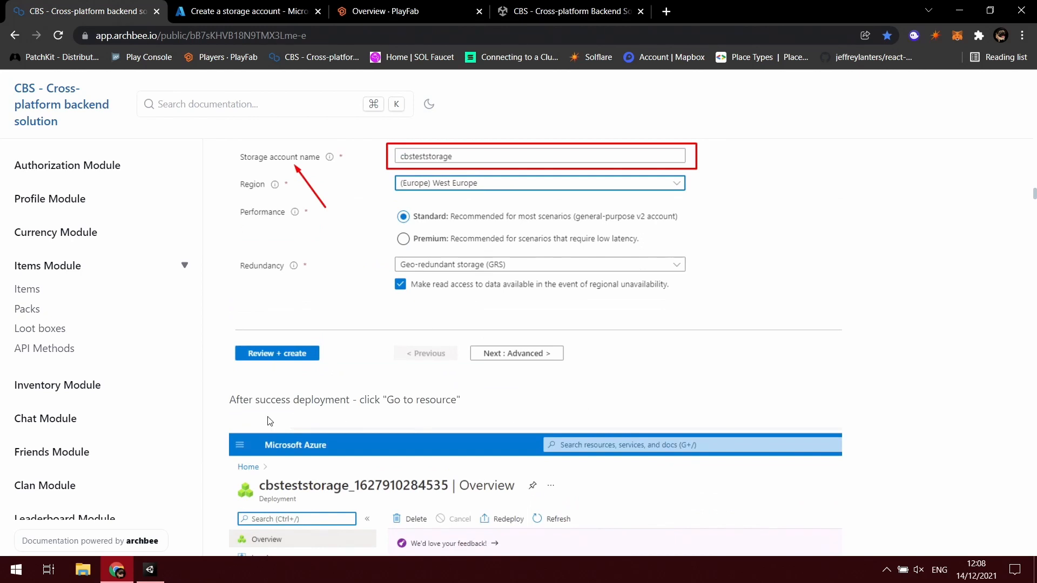
scroll(398, 396, up, 4)
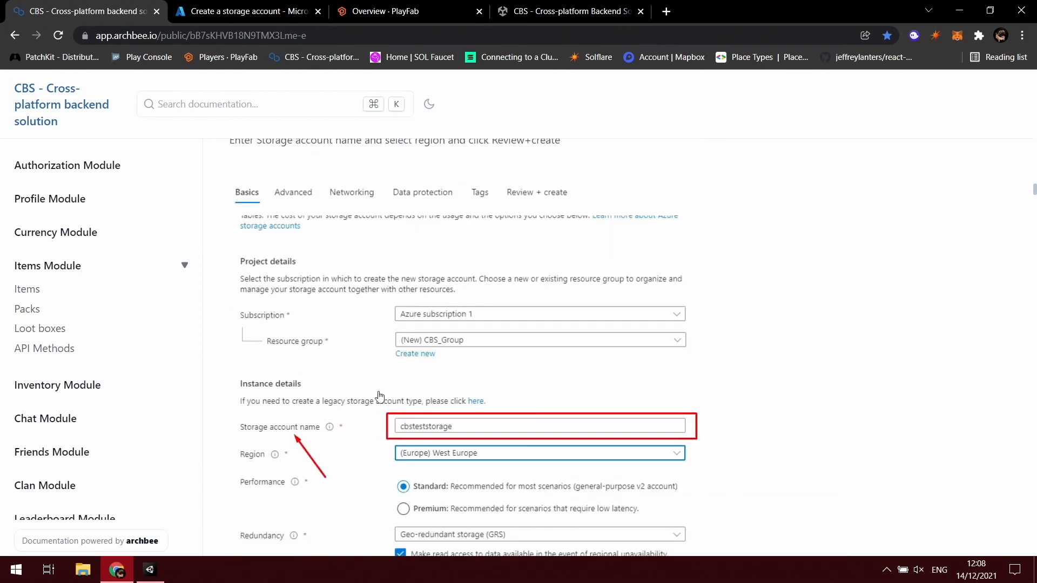
scroll(355, 422, down, 1)
click(261, 5)
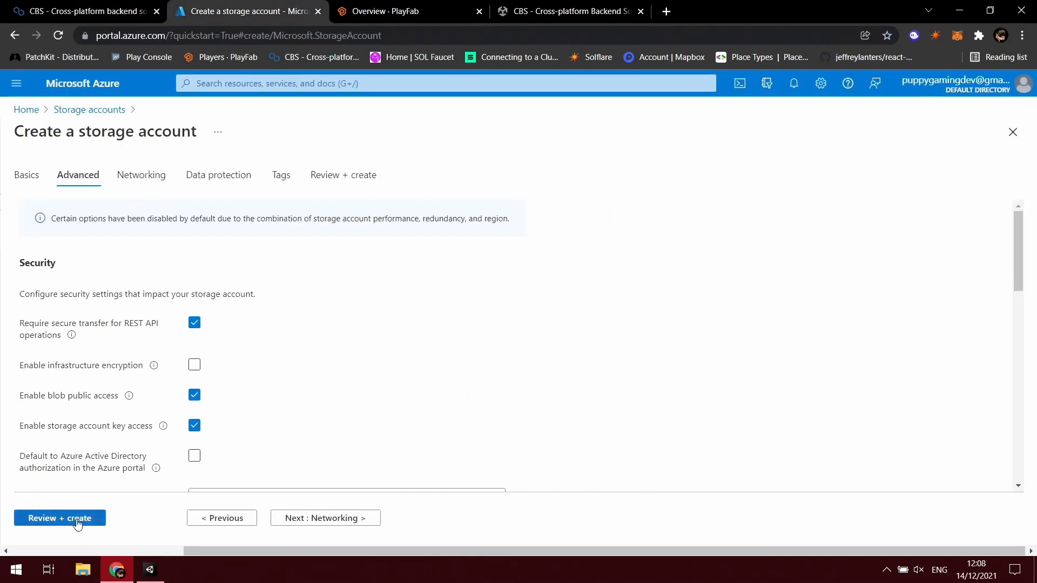
Review the full configuration of the cbstest1 storage account and submit it for creation.
click(78, 519)
scroll(235, 372, down, 7)
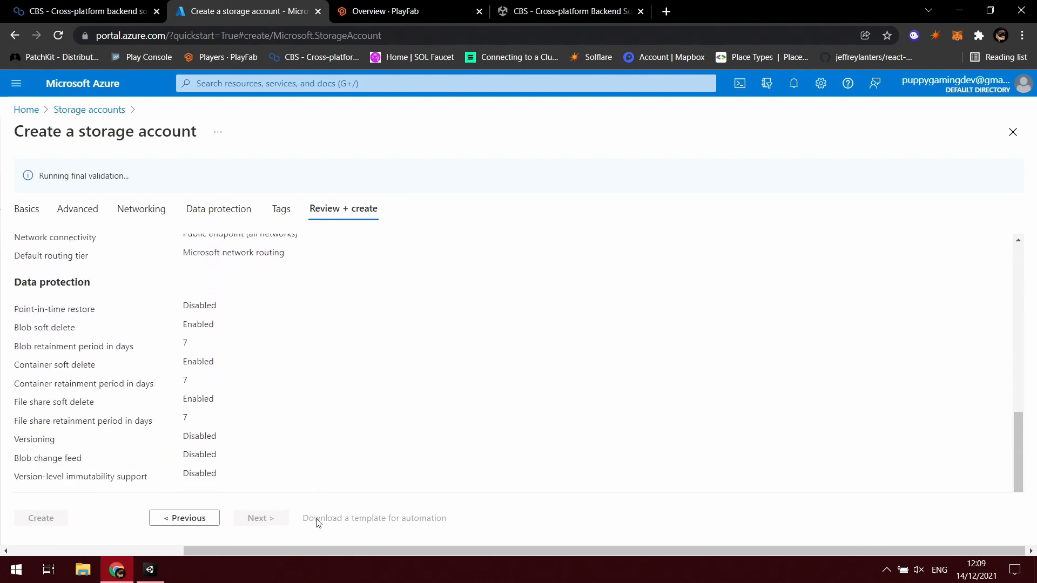
scroll(279, 348, up, 9)
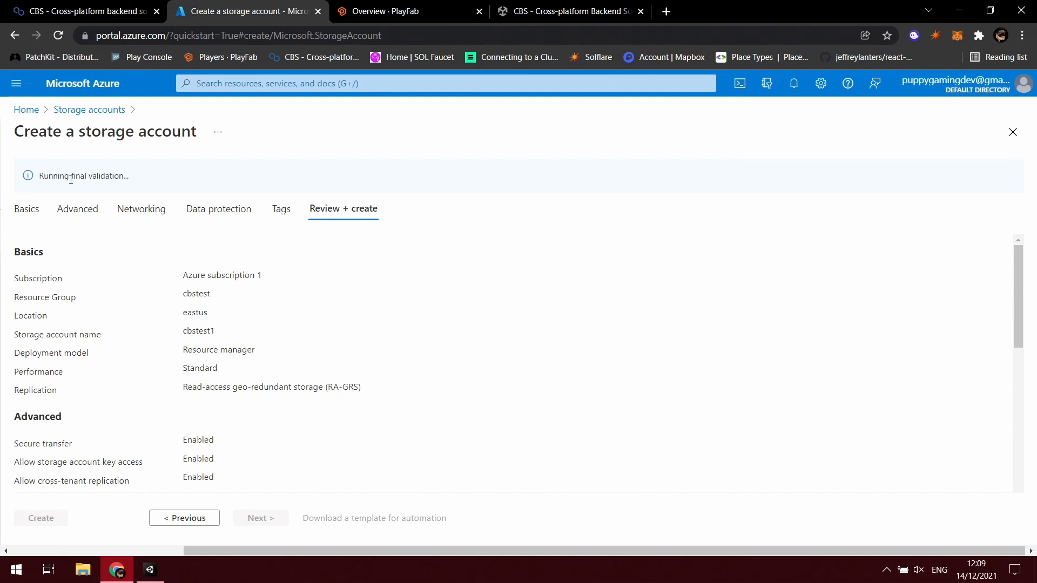
click(86, 10)
click(243, 11)
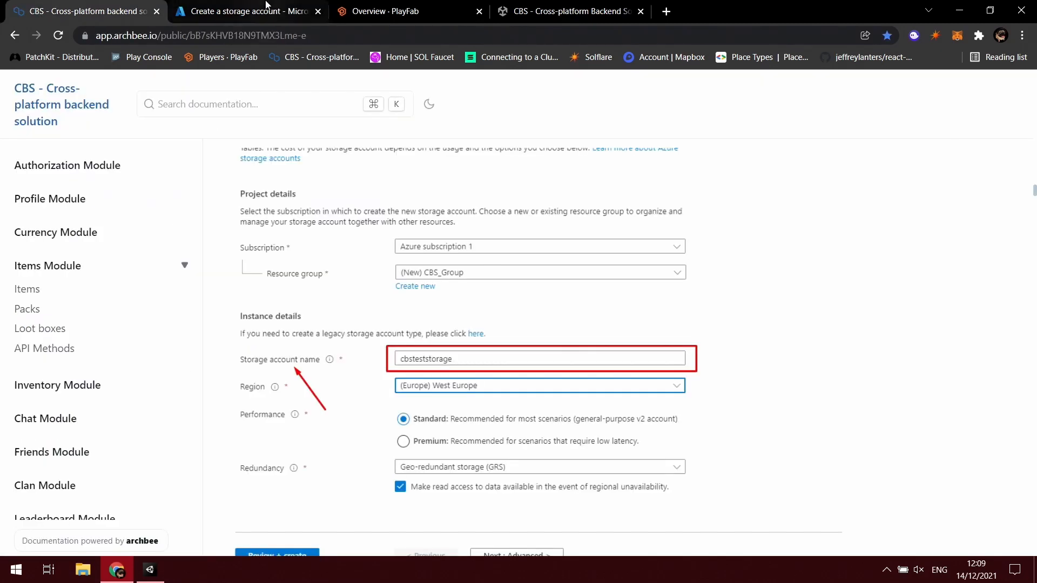
click(34, 519)
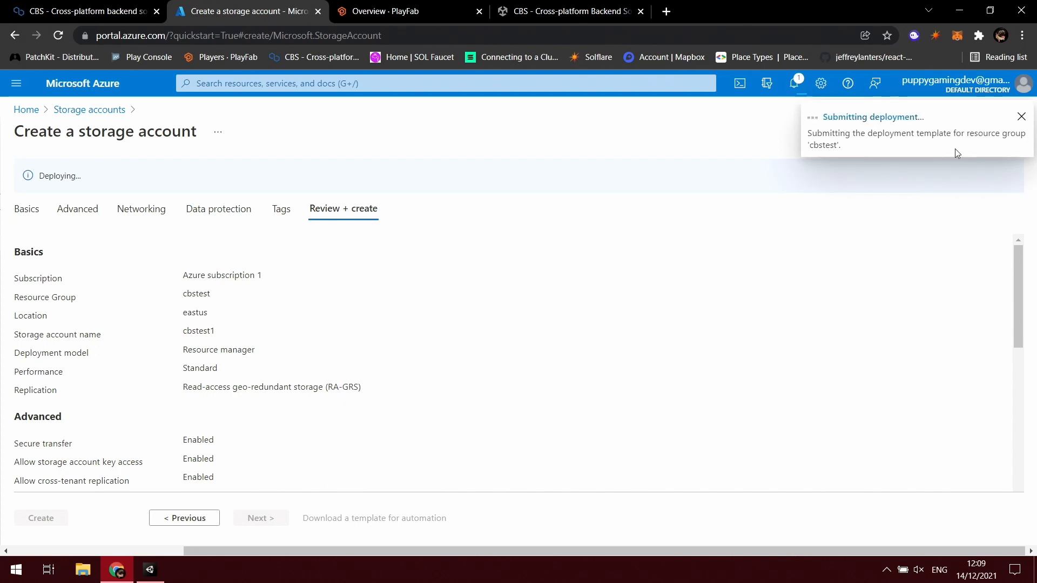
Read in the CBS documentation what to do after the storage account's deployment succeeds.
click(93, 7)
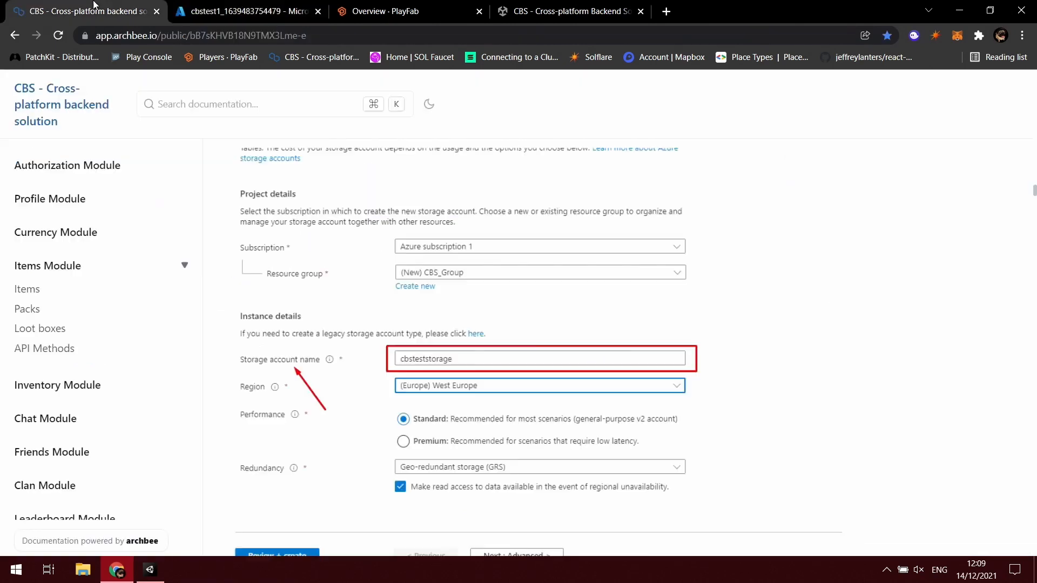
scroll(280, 370, down, 6)
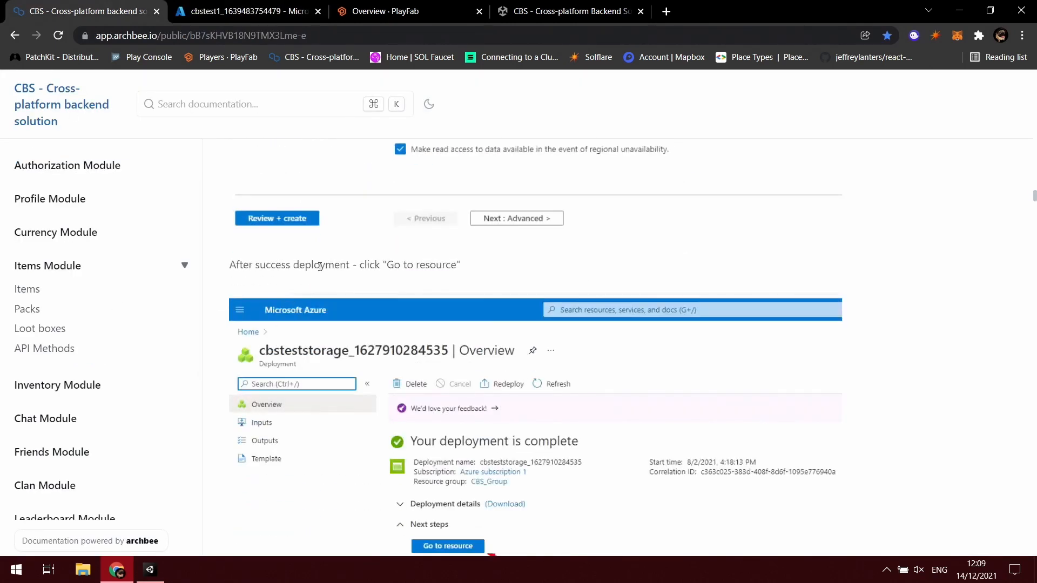
drag(314, 265, 425, 266)
click(425, 266)
scroll(294, 245, down, 4)
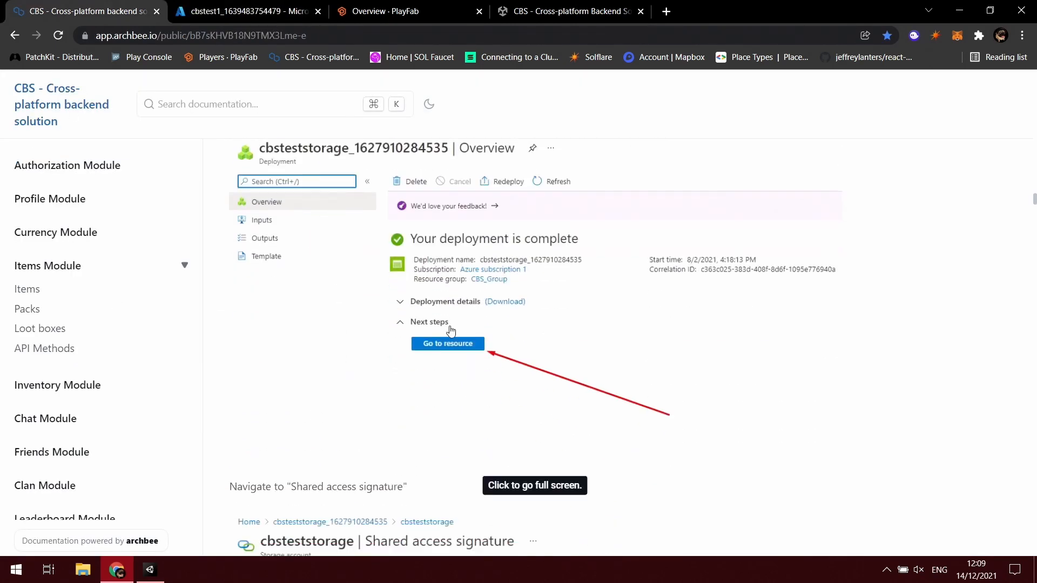
Check the deployment details of cbstest1 in the Azure portal and refresh the deployment status.
click(241, 9)
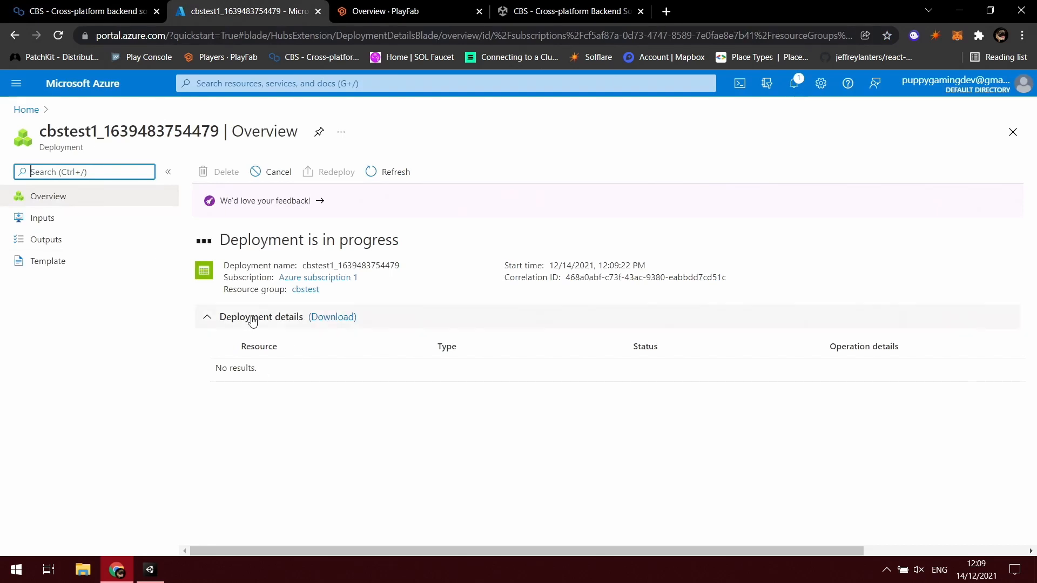
click(206, 319)
click(206, 319)
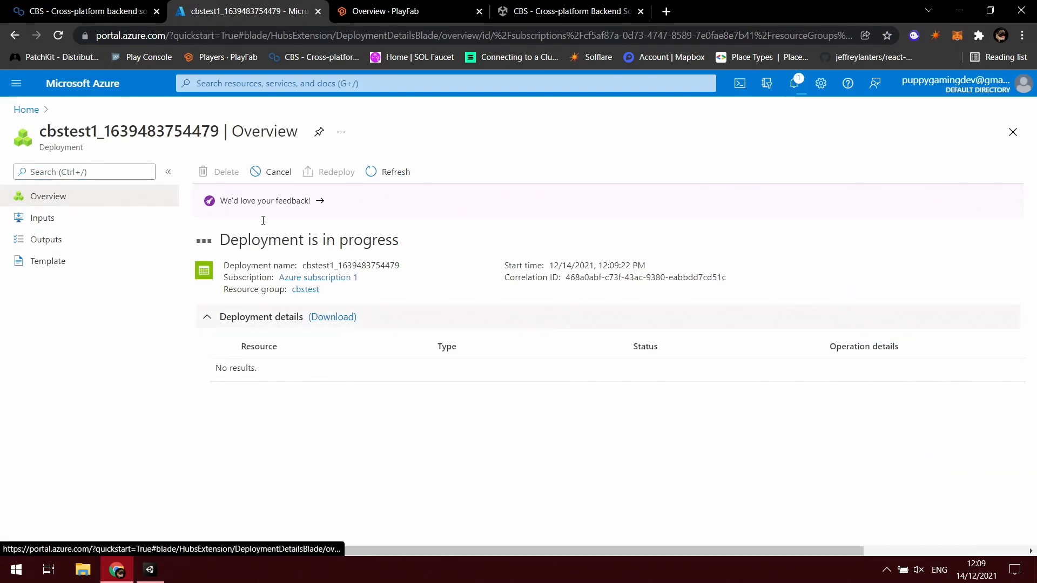
click(378, 172)
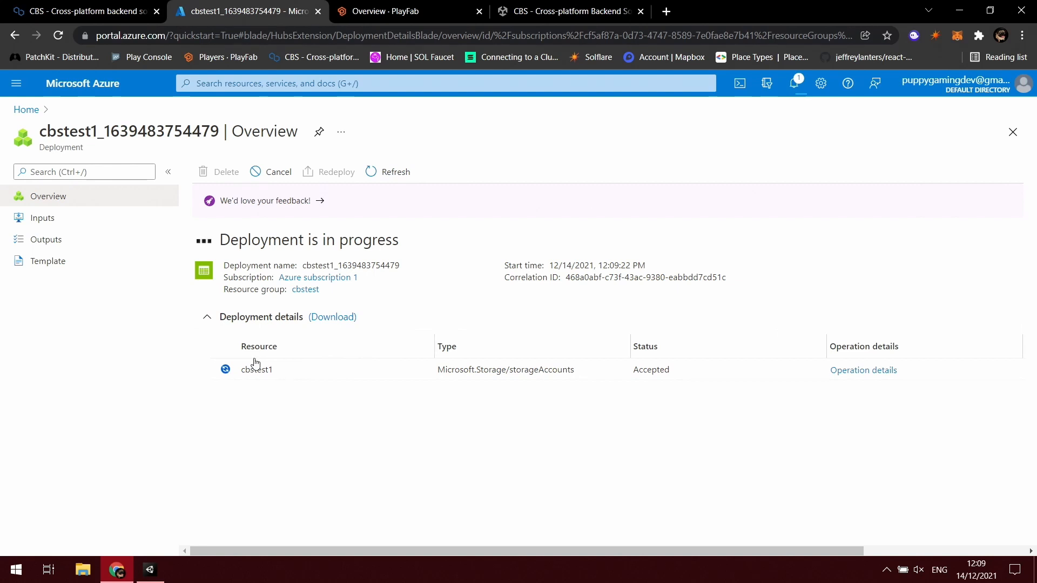
Read the shared access signature instructions in the CBS documentation, through the allowed resource types and expiry date.
click(86, 10)
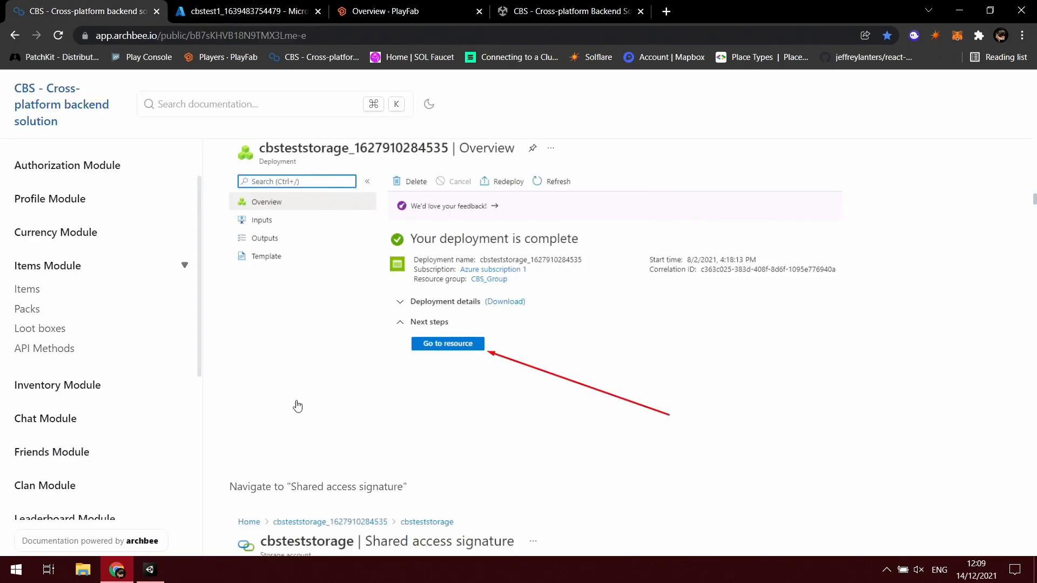
scroll(471, 308, up, 1)
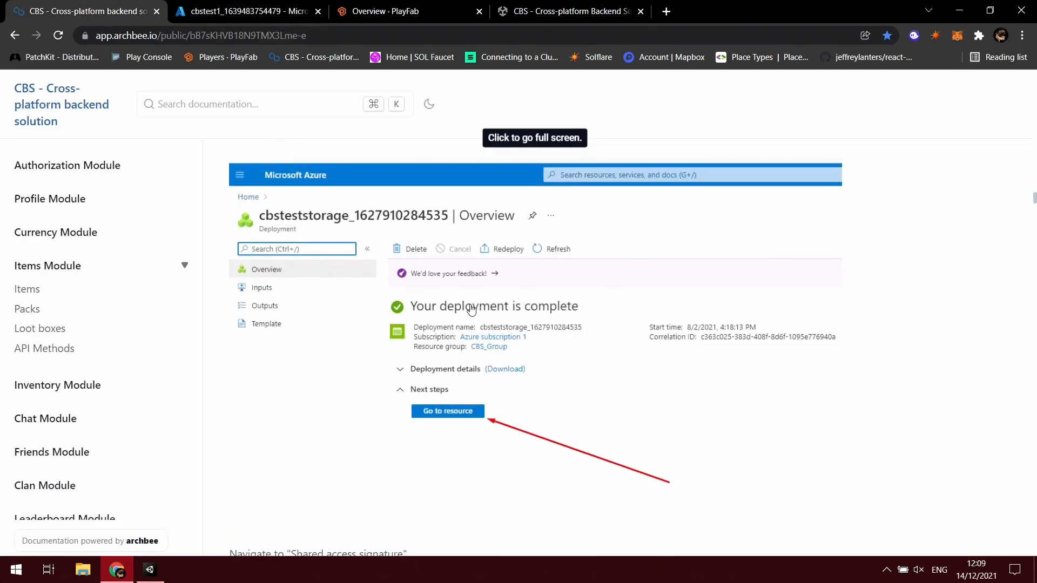
scroll(450, 416, down, 5)
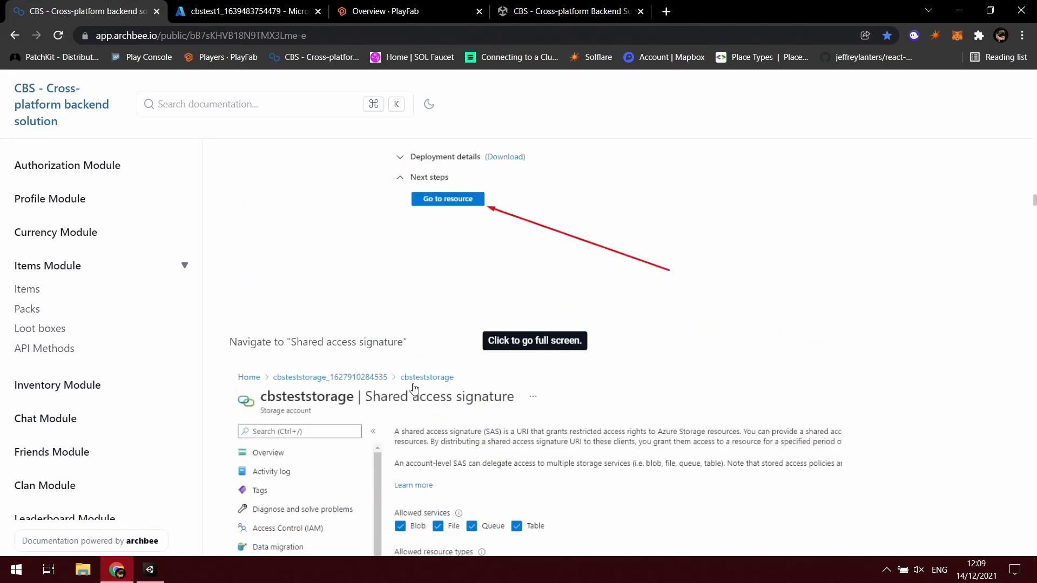
scroll(352, 265, down, 2)
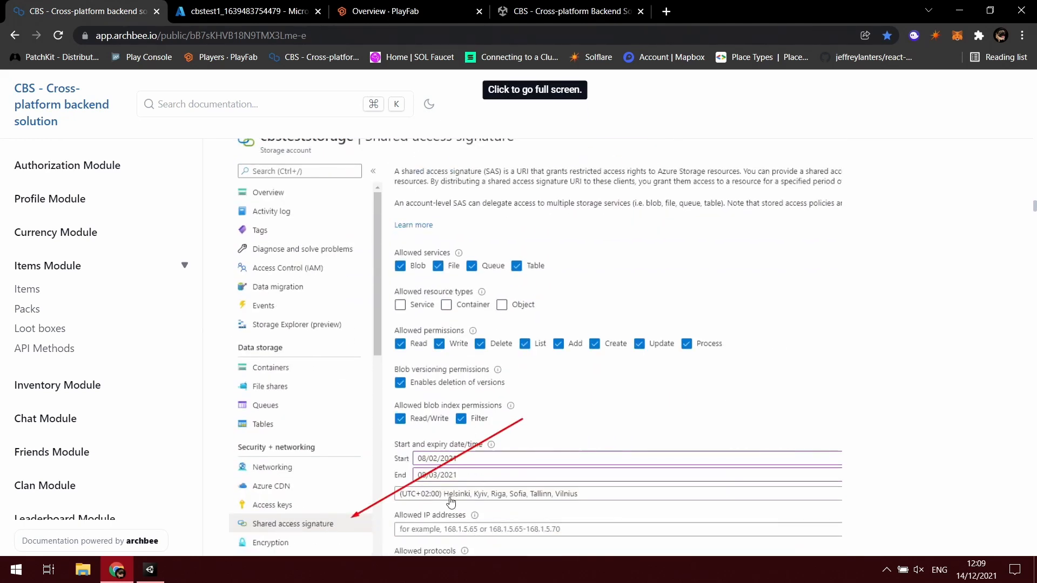
scroll(453, 351, up, 2)
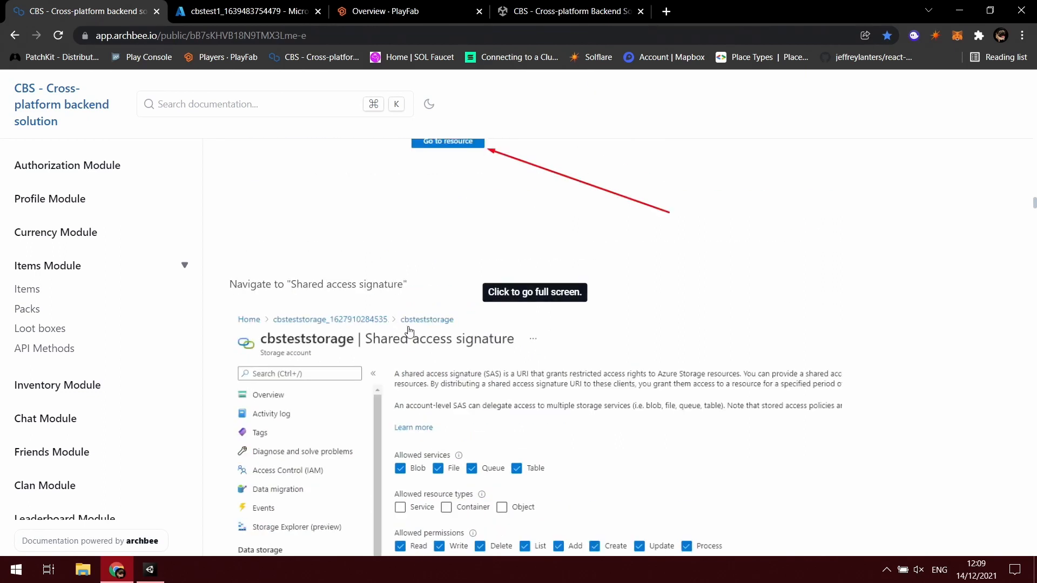
scroll(416, 346, down, 1)
scroll(422, 354, down, 8)
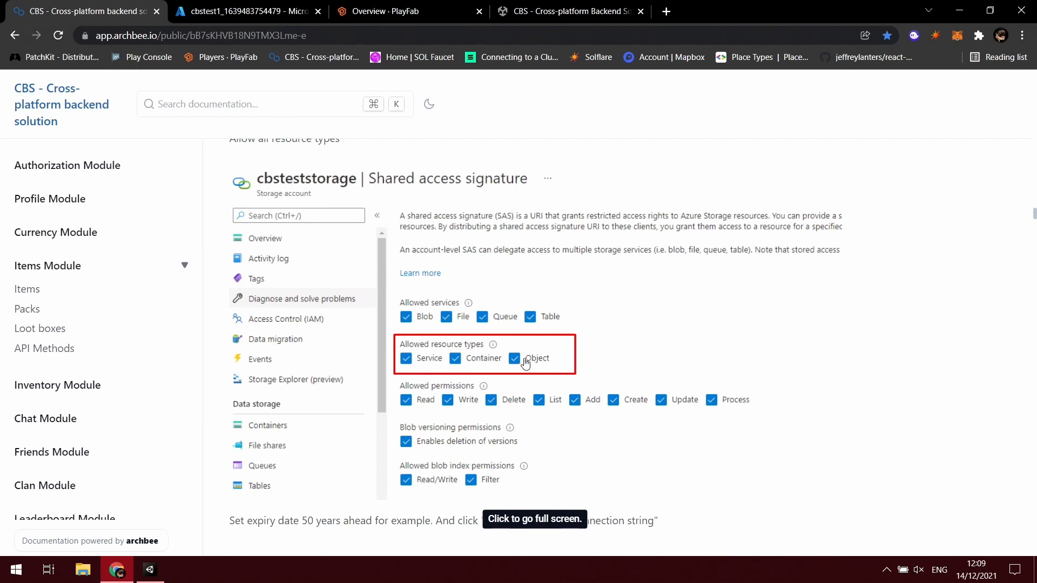
Return to the Azure portal, open the deployed cbstest1 storage account and dismiss the deployment notification.
click(254, 11)
click(260, 368)
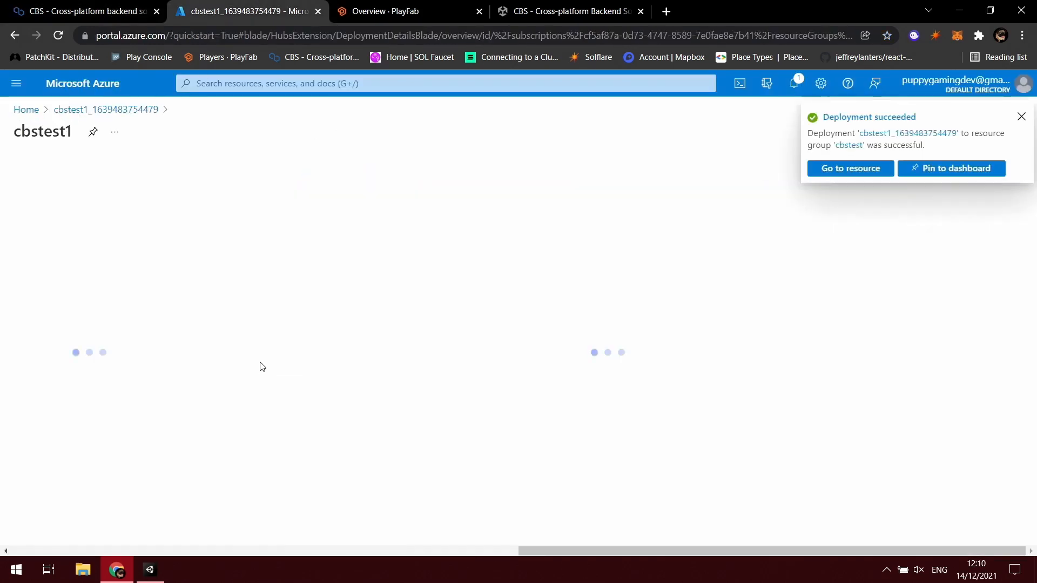
click(1020, 116)
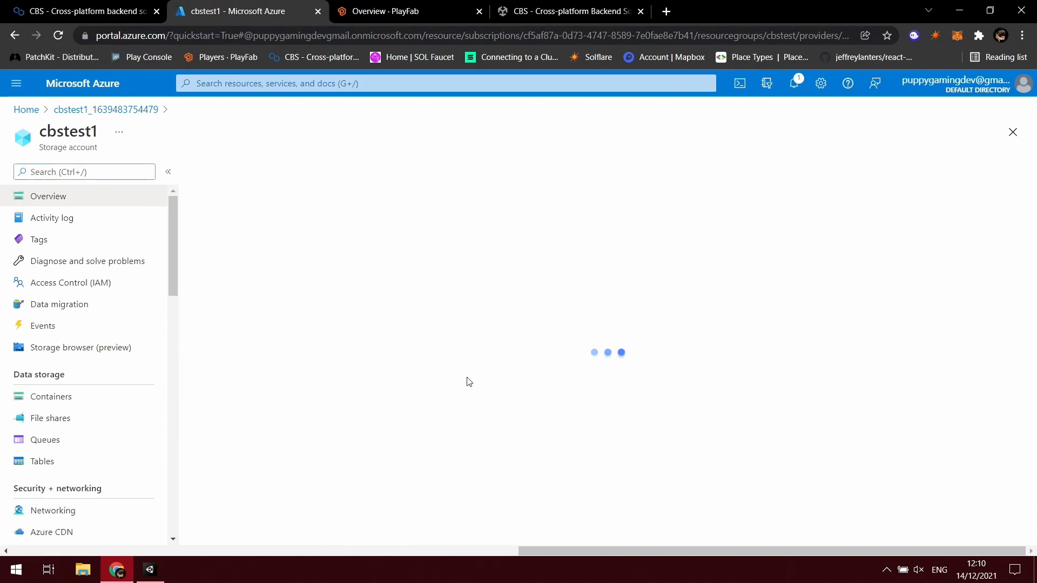
Open the shared access signature settings of cbstest1 and allow the Service, Container and Object resource types.
scroll(68, 398, down, 3)
scroll(68, 399, down, 1)
click(91, 381)
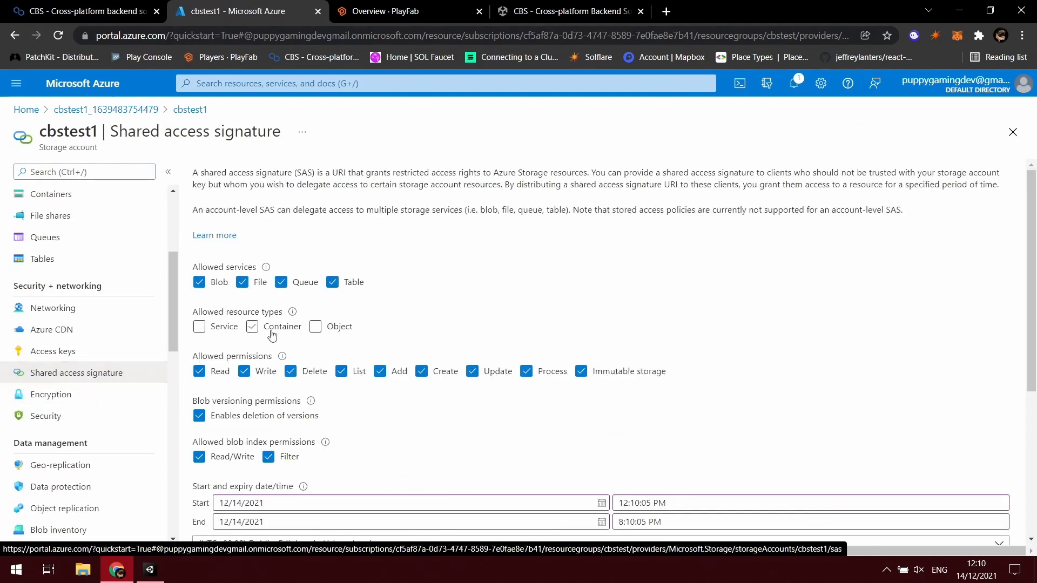
click(200, 328)
click(253, 328)
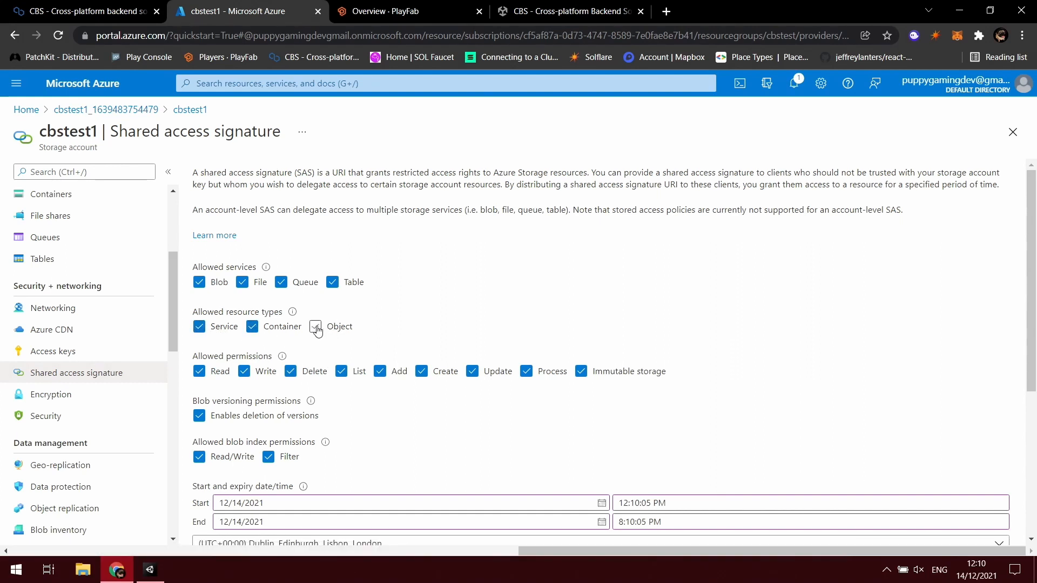
Read in the CBS documentation how to set the signature's expiry date and generate the SAS and connection string.
click(81, 11)
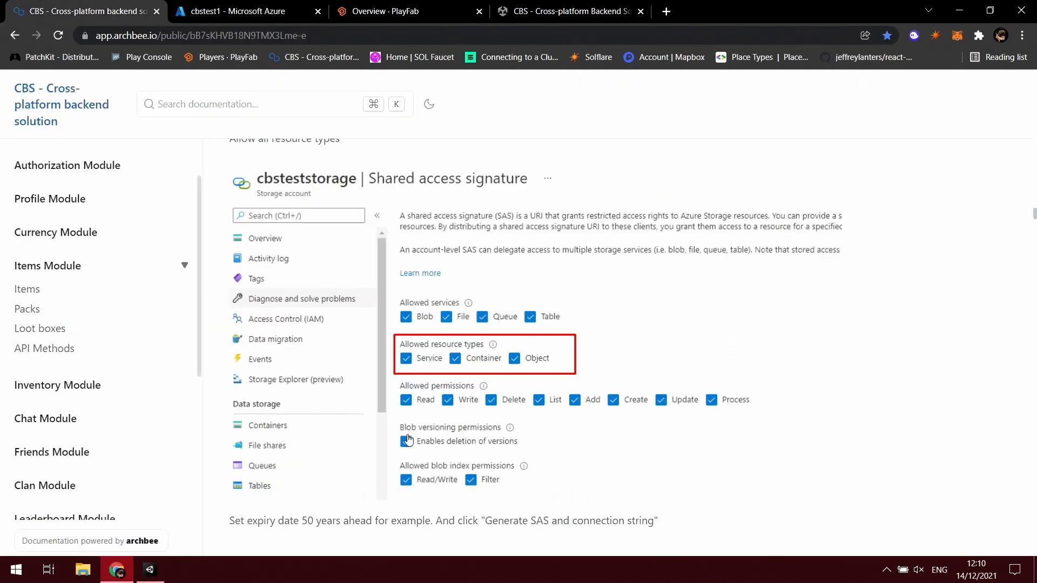
scroll(408, 438, down, 2)
scroll(343, 447, down, 1)
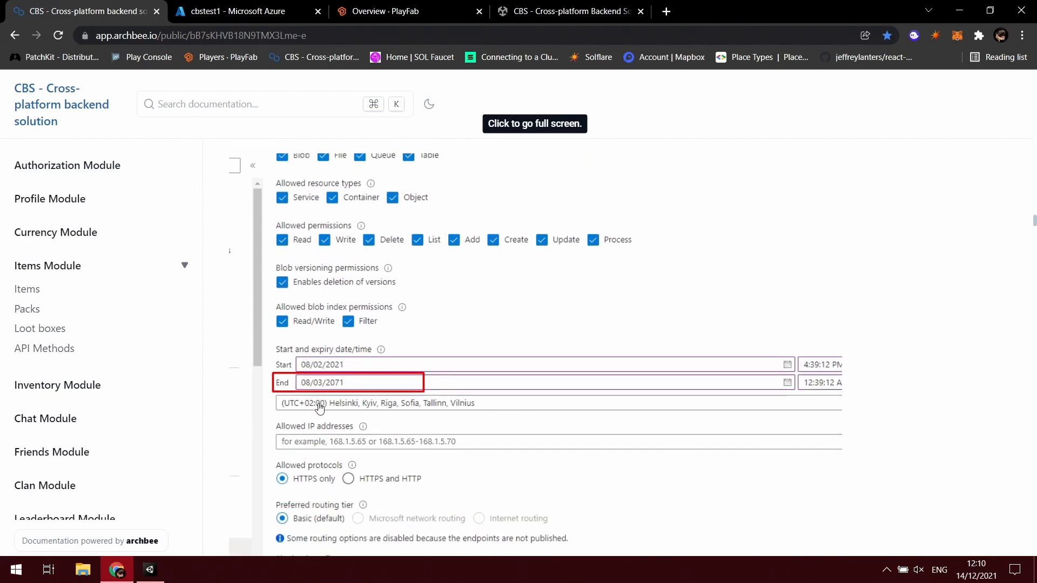
scroll(337, 388, down, 1)
scroll(347, 327, down, 1)
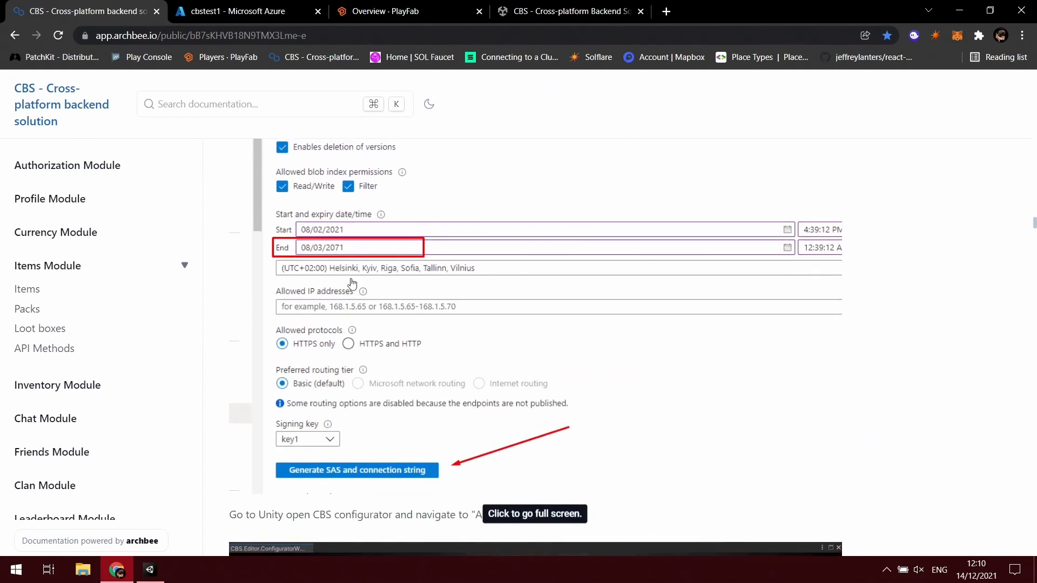
scroll(375, 326, down, 1)
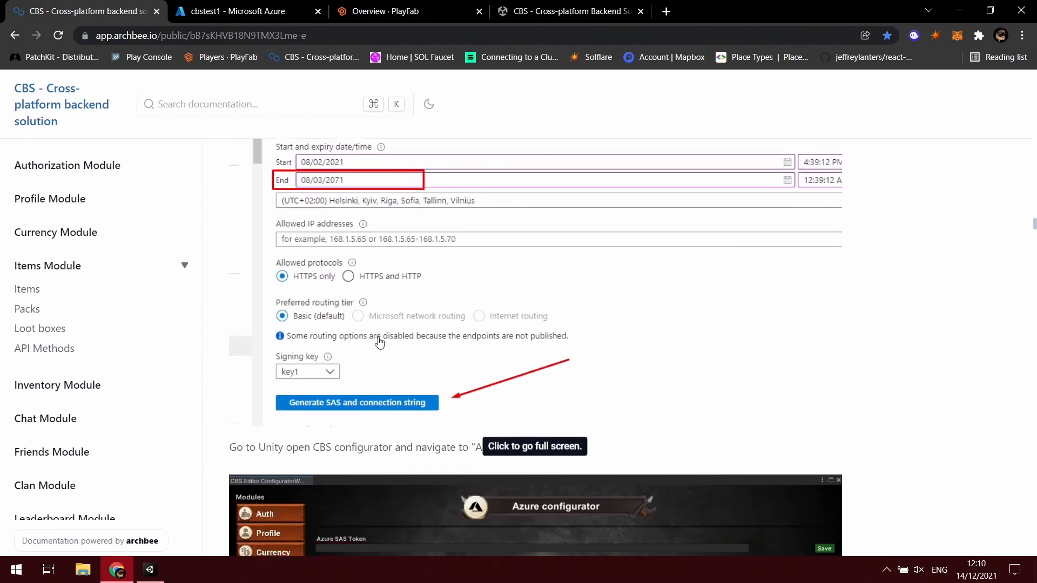
In the Azure portal, set the signature's end year to 2100 and generate the SAS and connection string.
click(237, 11)
scroll(386, 416, down, 4)
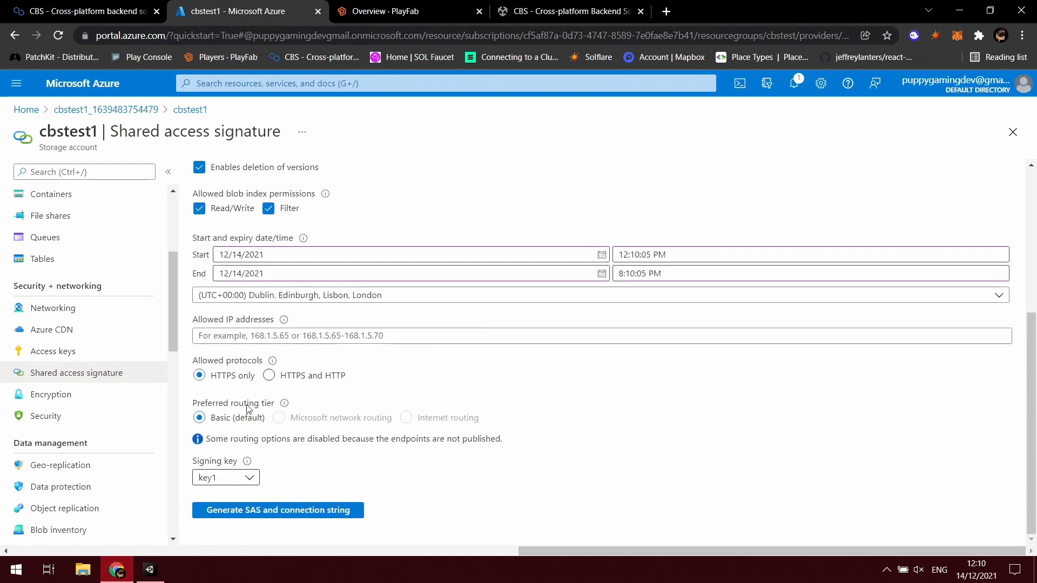
click(602, 273)
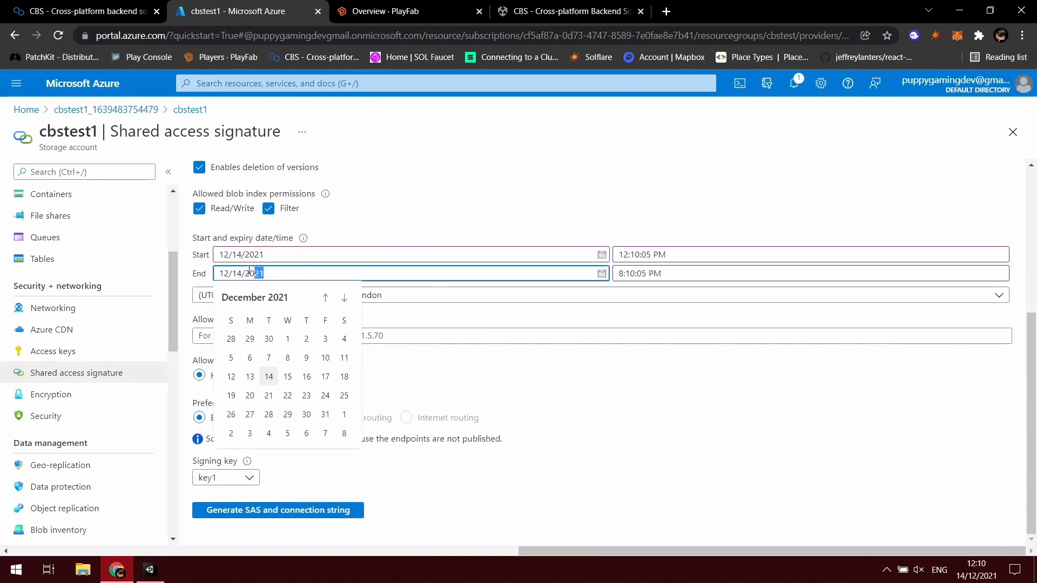
drag(249, 271, 249, 273)
click(430, 232)
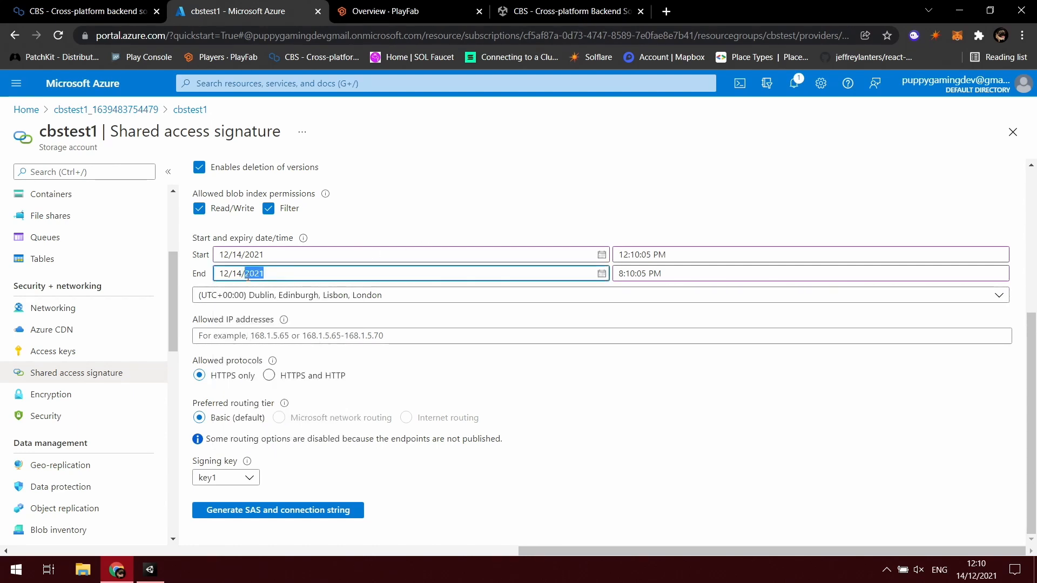
text(2100)
click(260, 511)
scroll(415, 456, down, 5)
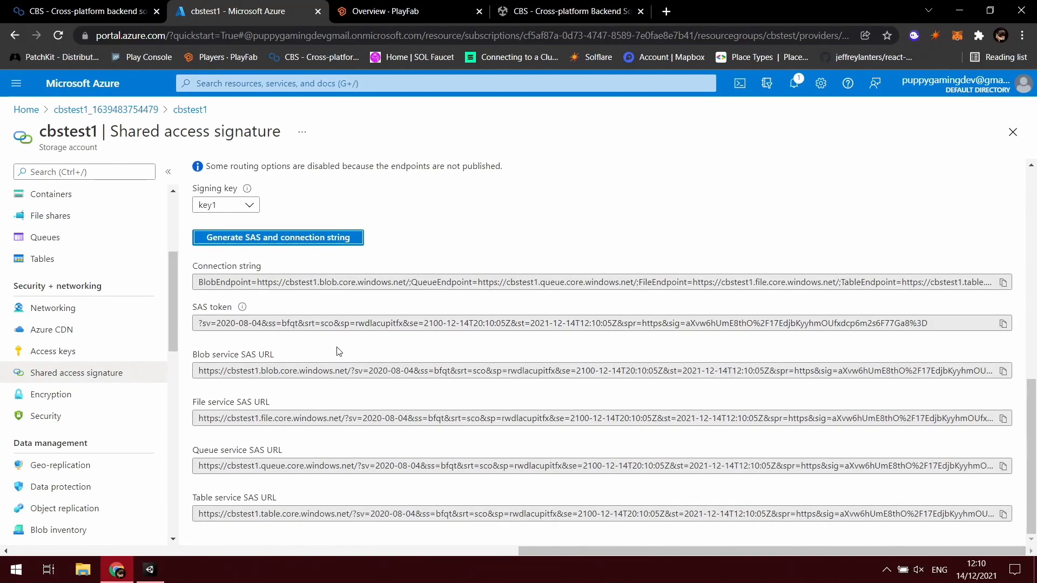
Consult the CBS documentation for the configurator instructions, and open the Azure settings of the CBS configurator in Unity.
click(95, 6)
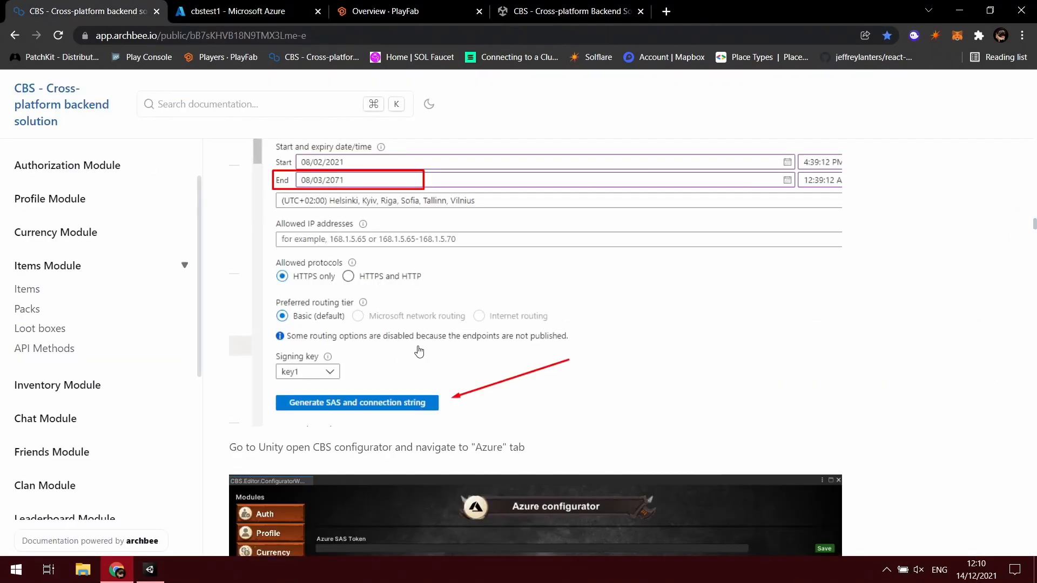
scroll(339, 306, down, 3)
scroll(340, 306, down, 4)
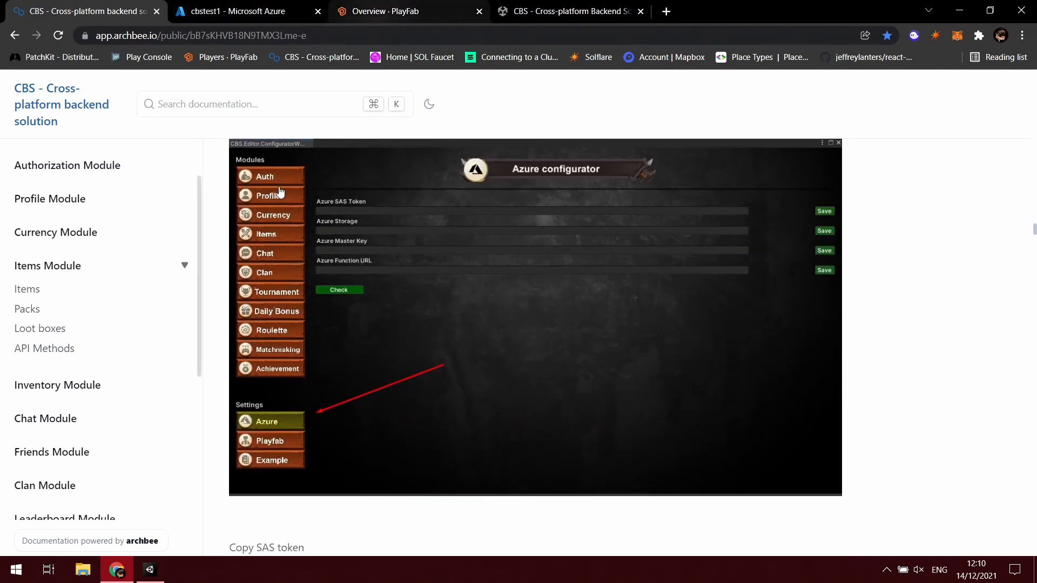
click(149, 569)
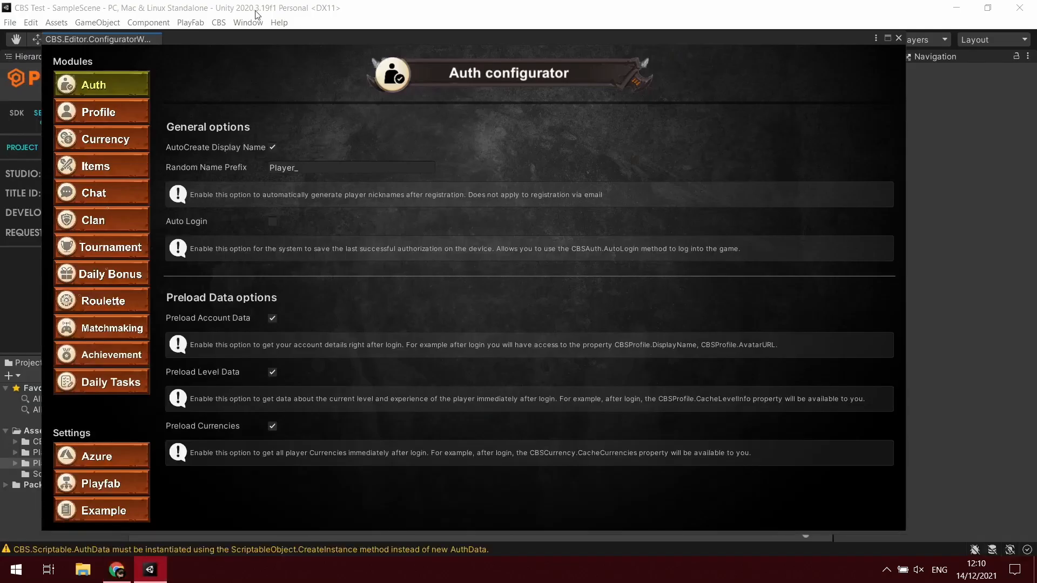
click(96, 457)
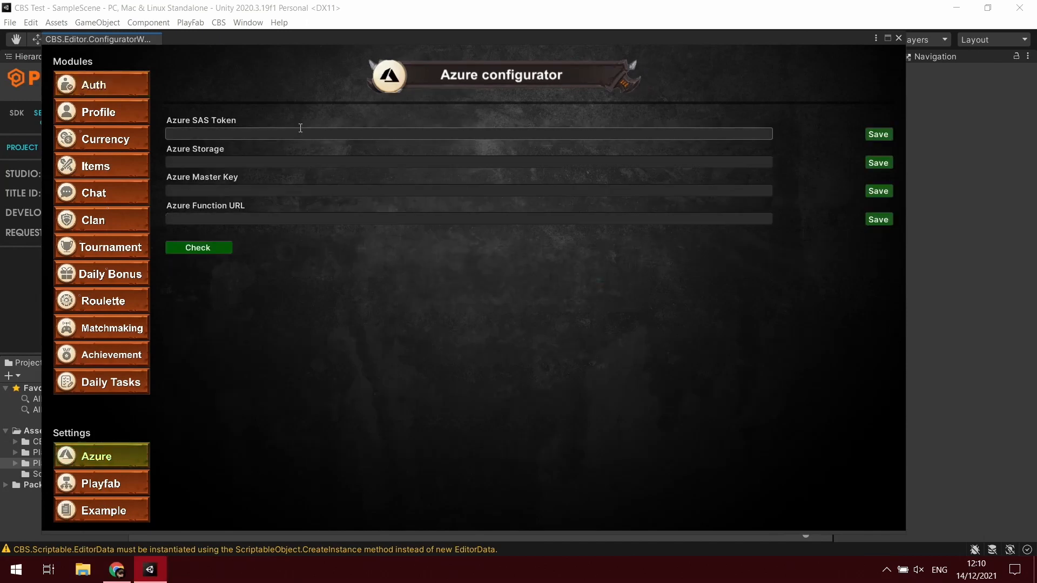
Read in the CBS documentation which generated value to copy and which configurator field it belongs in.
click(117, 569)
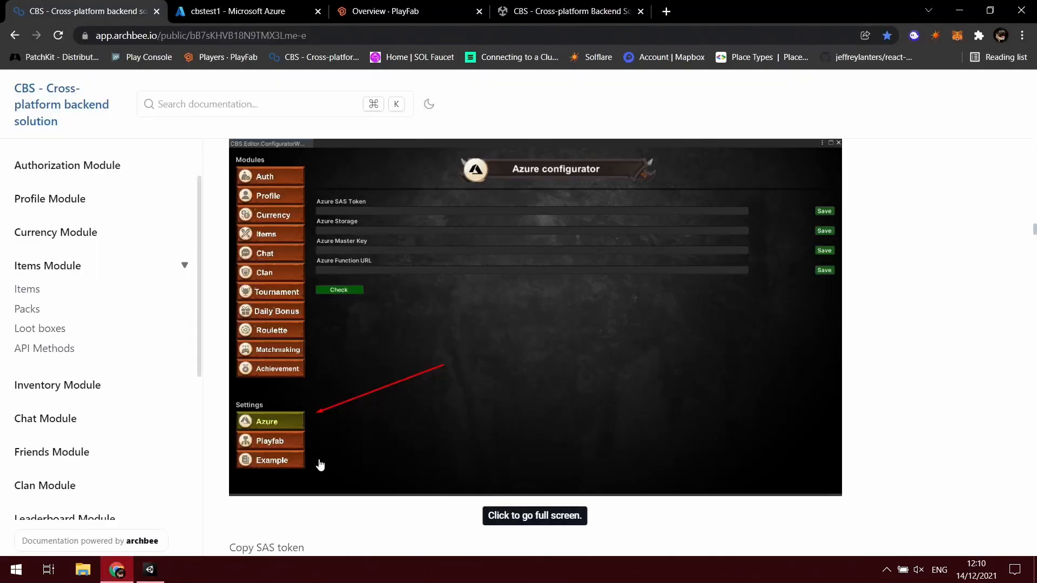
scroll(320, 464, down, 6)
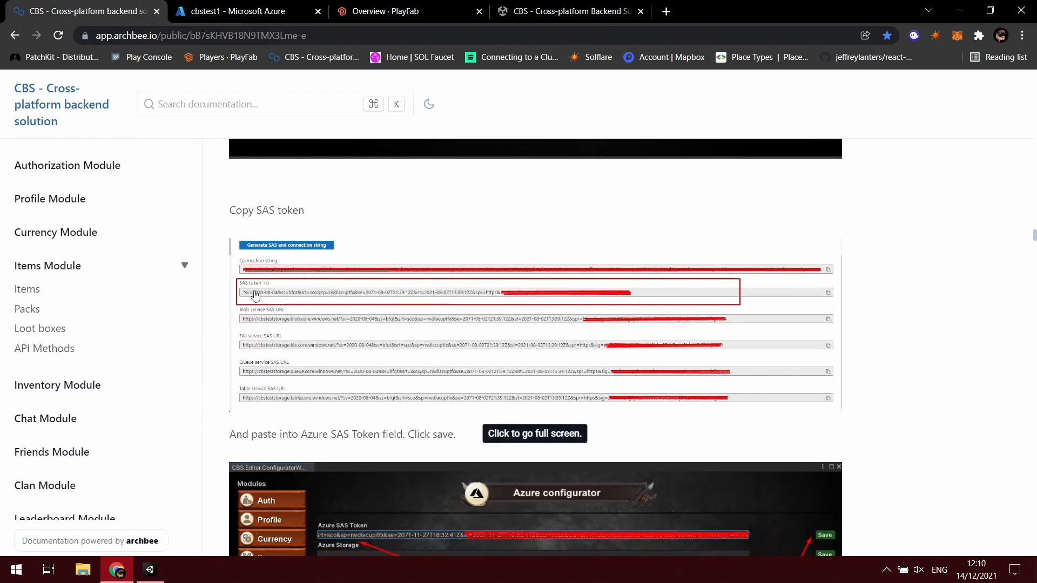
scroll(289, 286, down, 1)
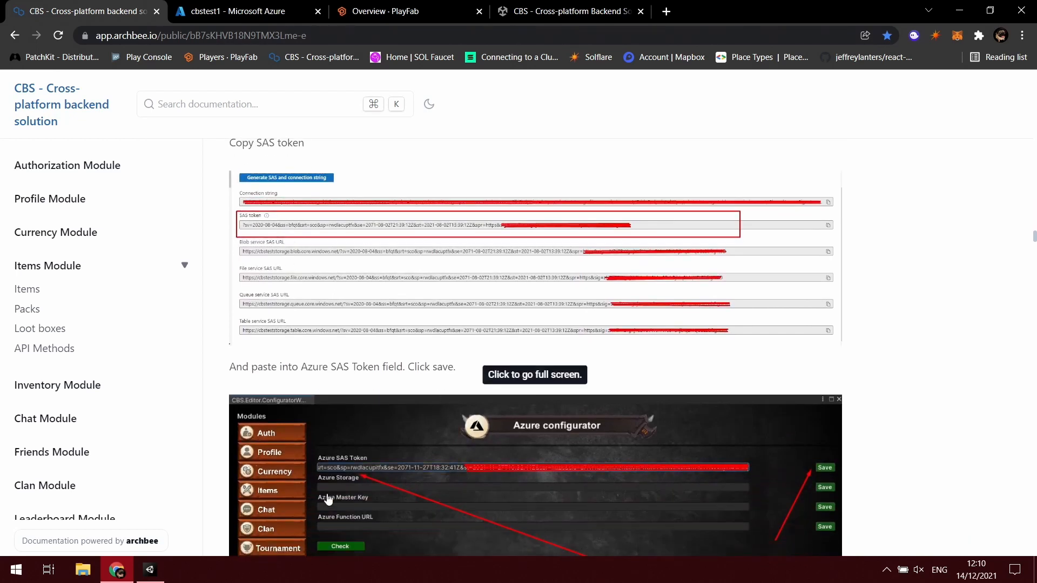
click(150, 569)
click(150, 569)
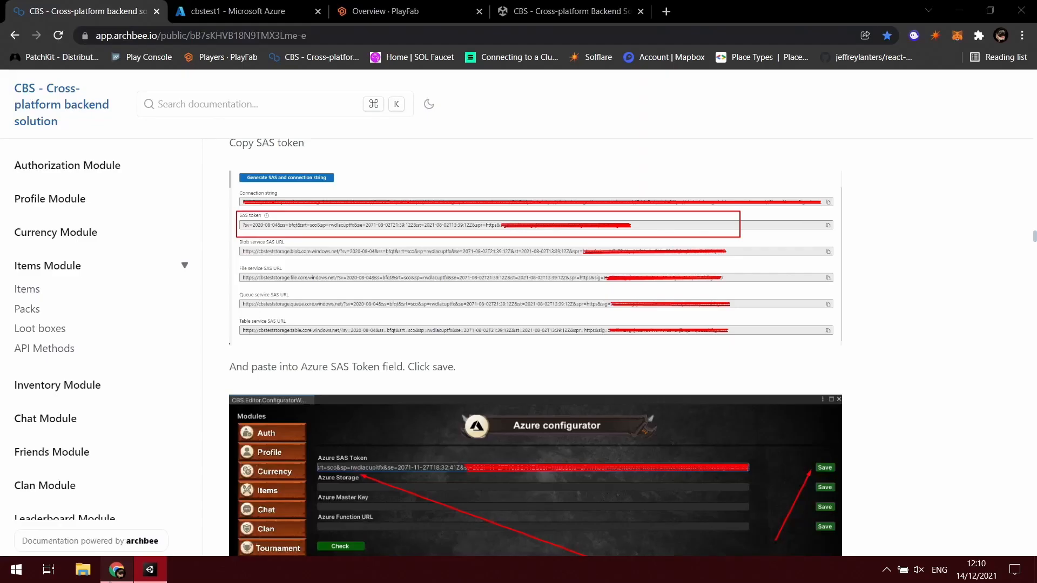
Copy the generated SAS token from the Azure portal and paste it into the Azure SAS Token field in Unity's CBS configurator.
click(226, 5)
click(272, 324)
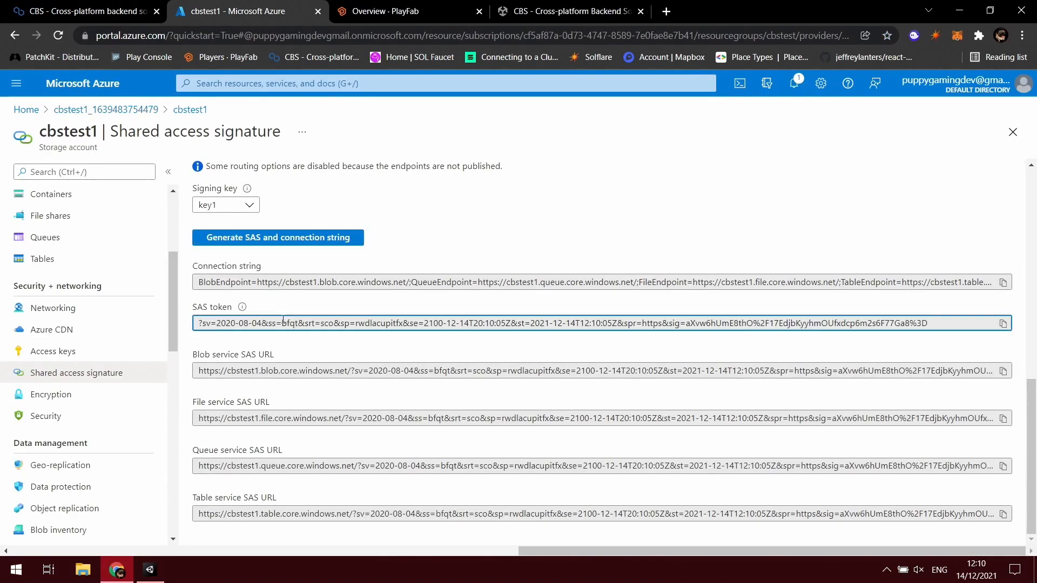
right_click(274, 327)
click(1003, 323)
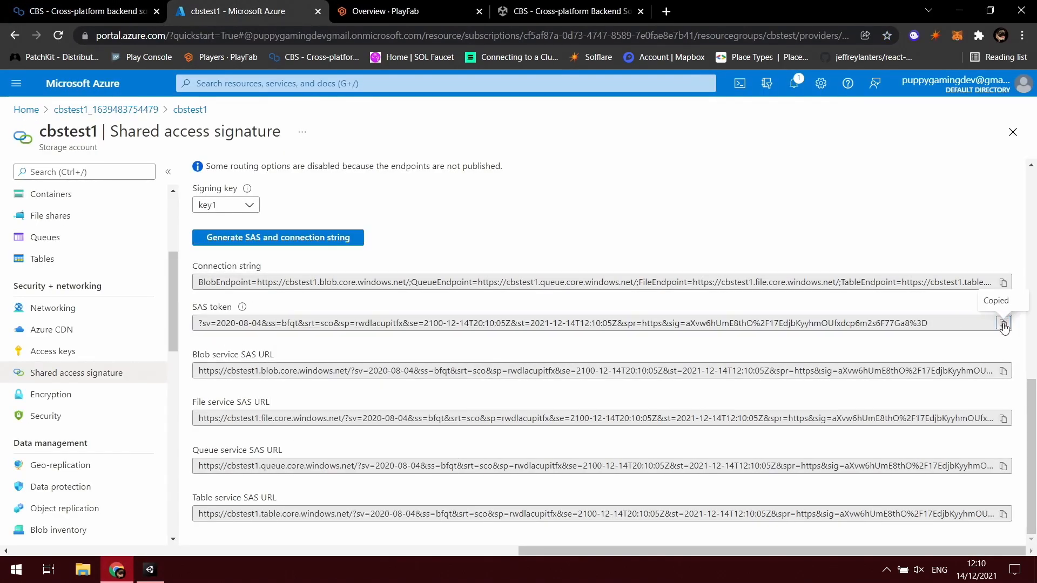
click(150, 569)
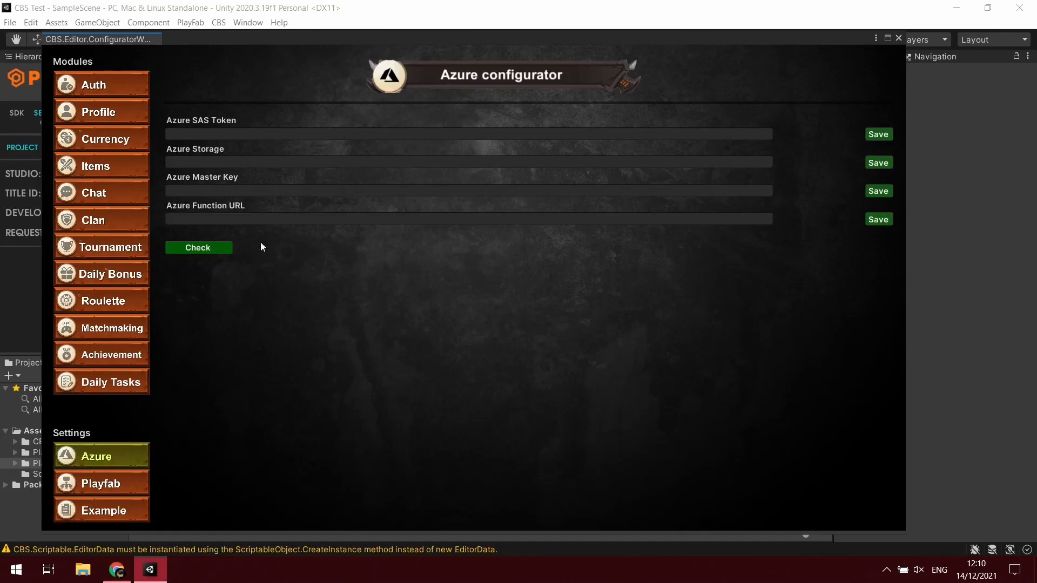
right_click(234, 134)
click(267, 167)
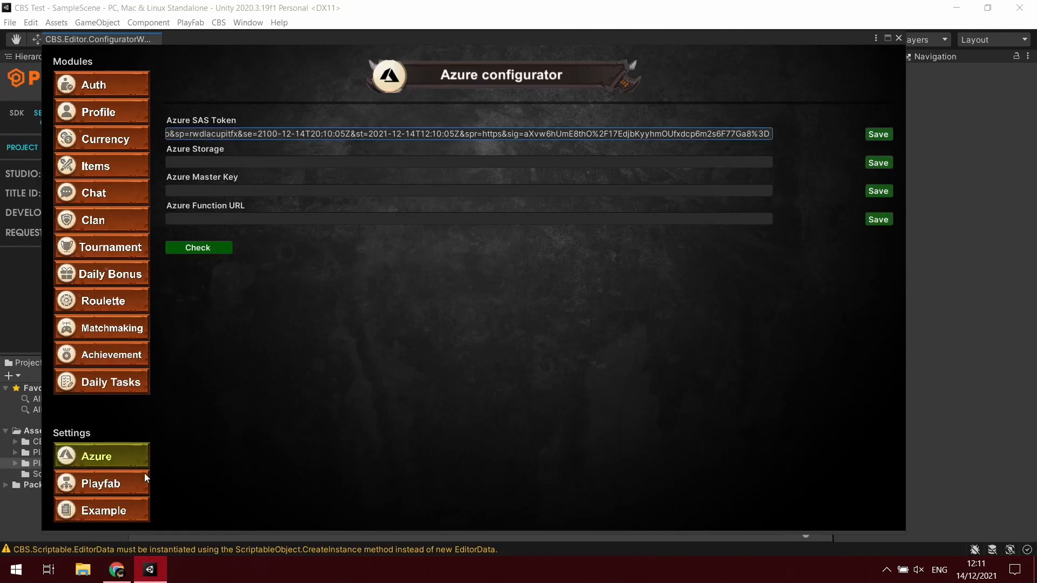
Following the CBS documentation's storage account name instructions, set Azure Storage to cbstest1 in Unity's CBS configurator.
click(117, 569)
click(89, 10)
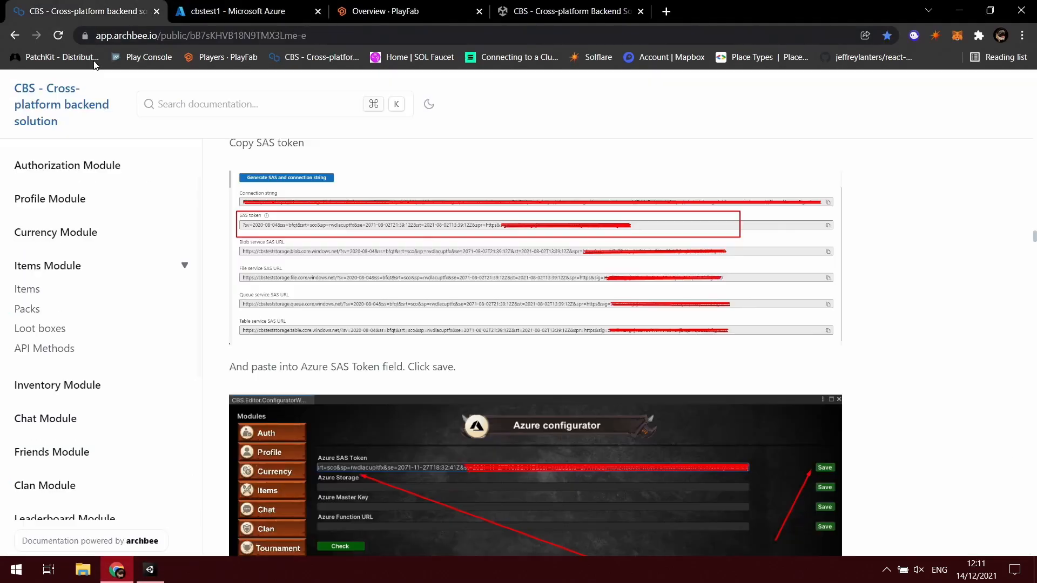
scroll(308, 362, down, 9)
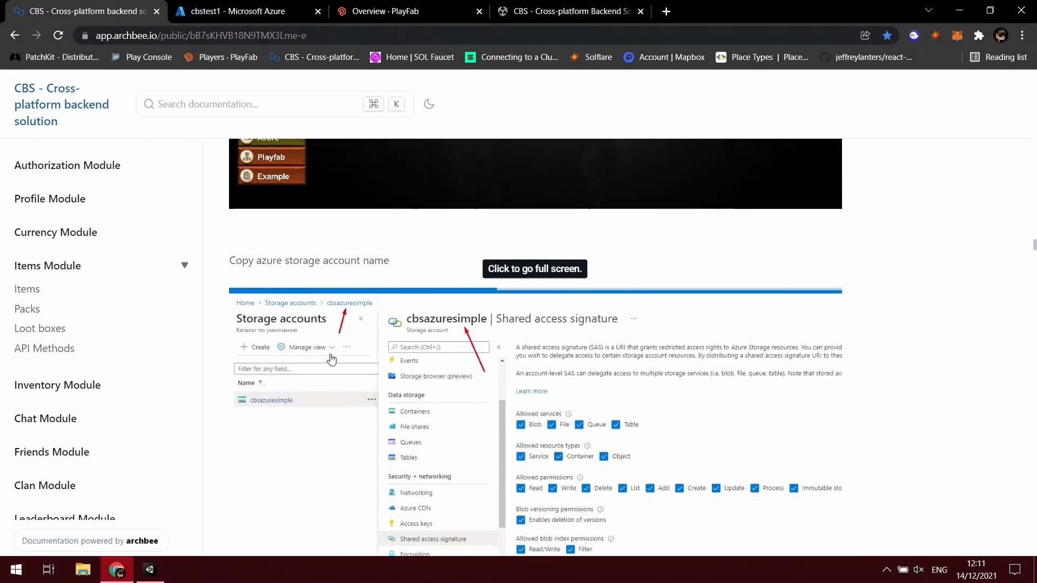
scroll(321, 339, up, 6)
scroll(370, 306, down, 6)
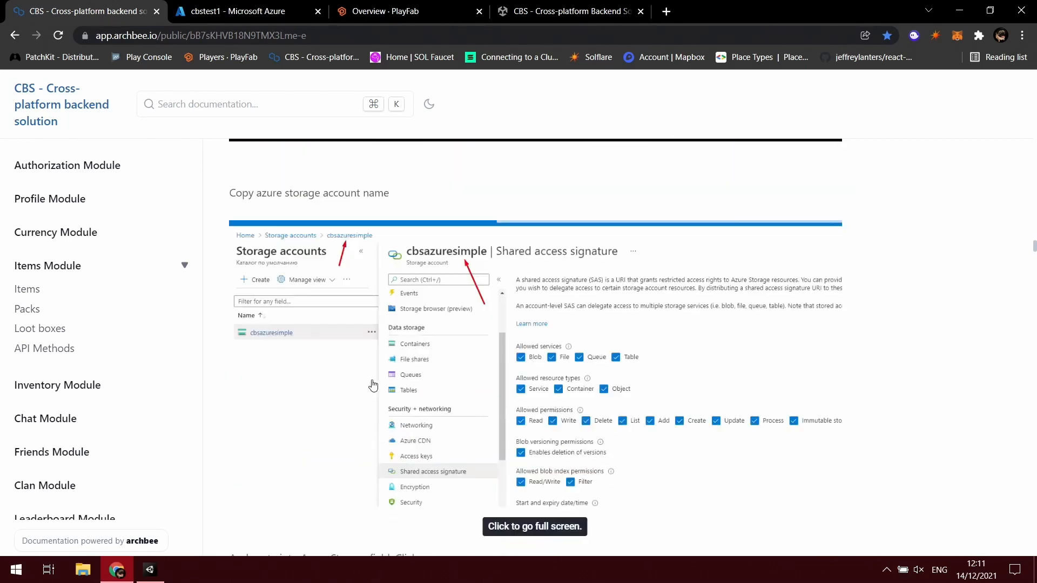
scroll(458, 273, down, 4)
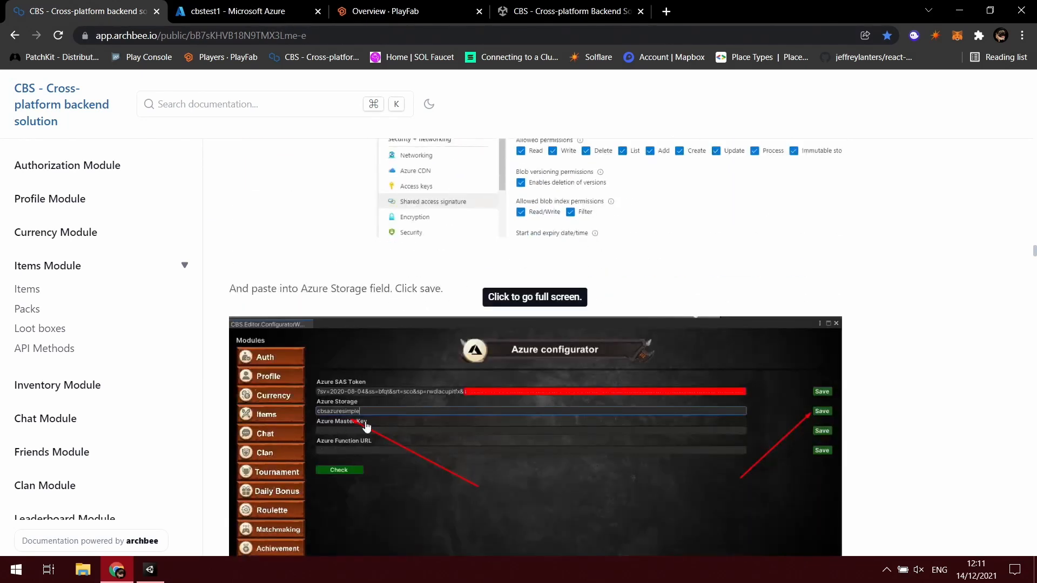
click(150, 569)
click(218, 162)
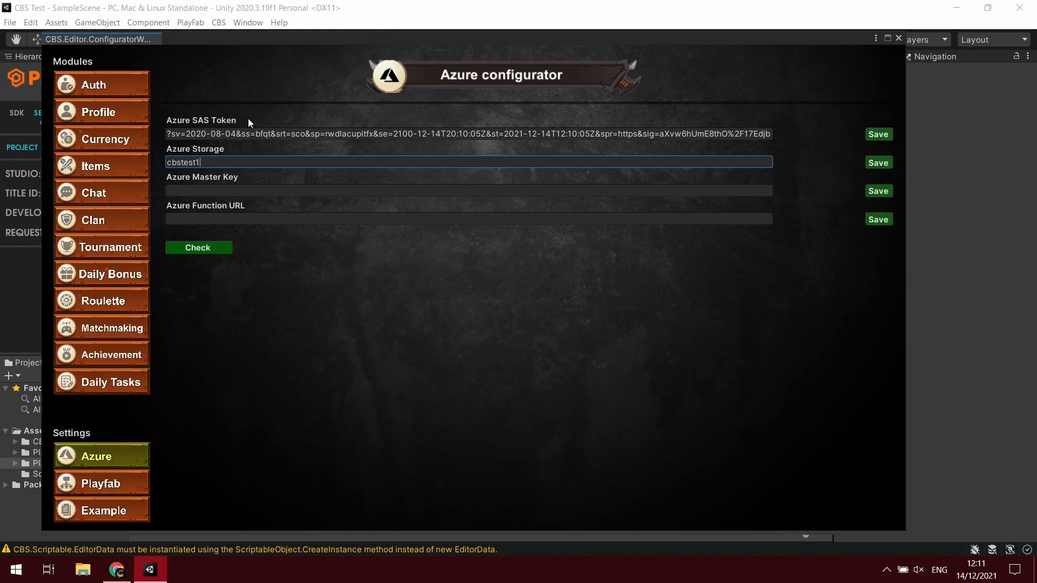
Following the documentation, run the Azure configuration check in Unity and save the Azure SAS Token and Azure Storage fields.
click(116, 570)
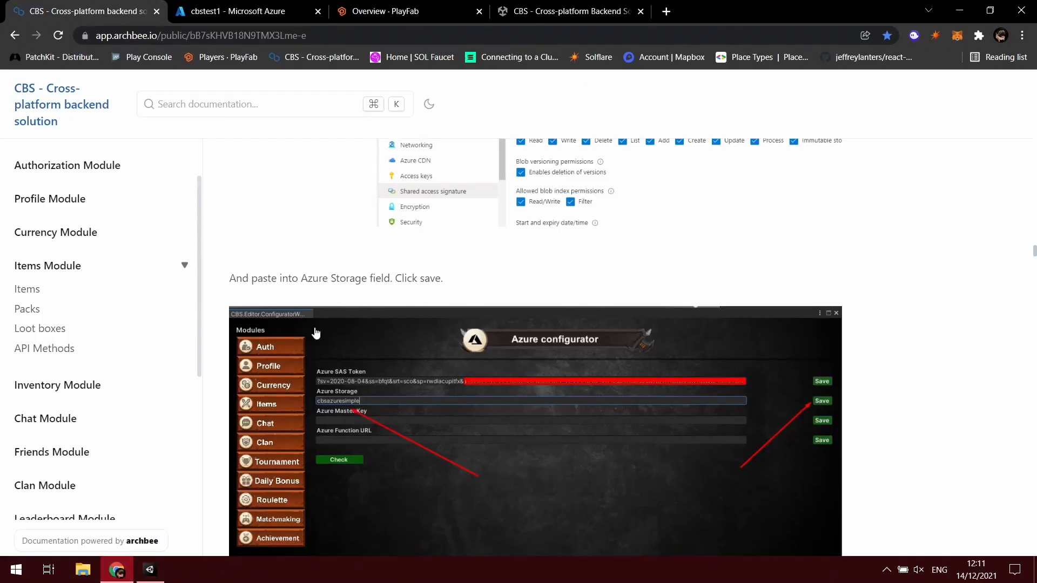
scroll(317, 307, down, 5)
scroll(402, 391, down, 5)
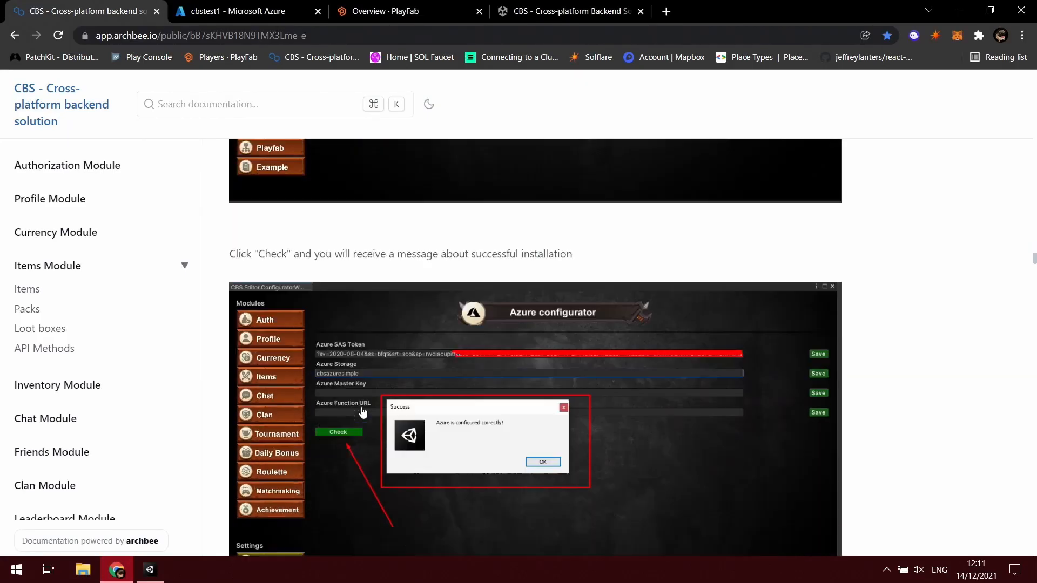
click(150, 570)
click(196, 247)
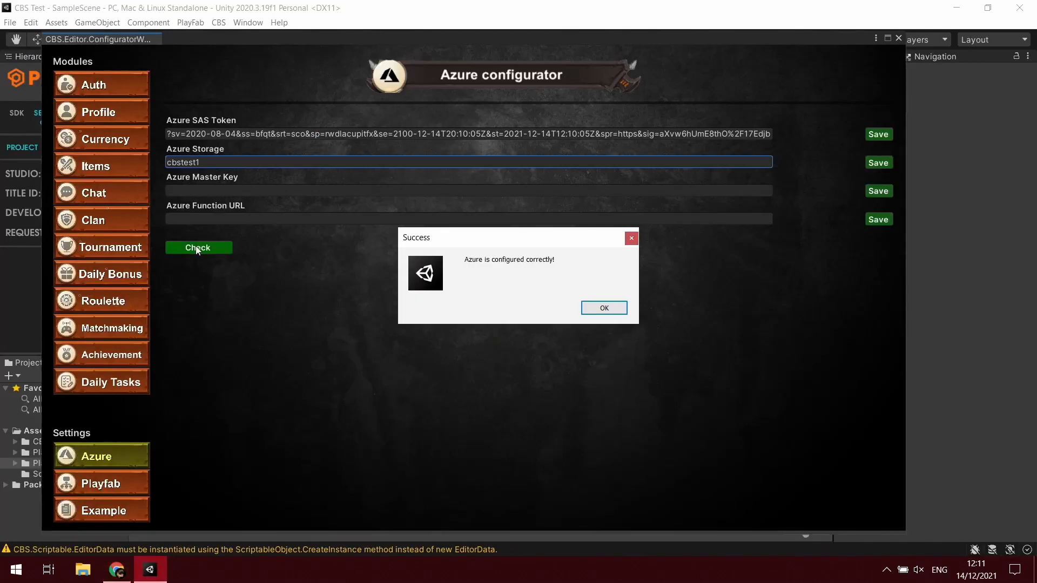
click(600, 308)
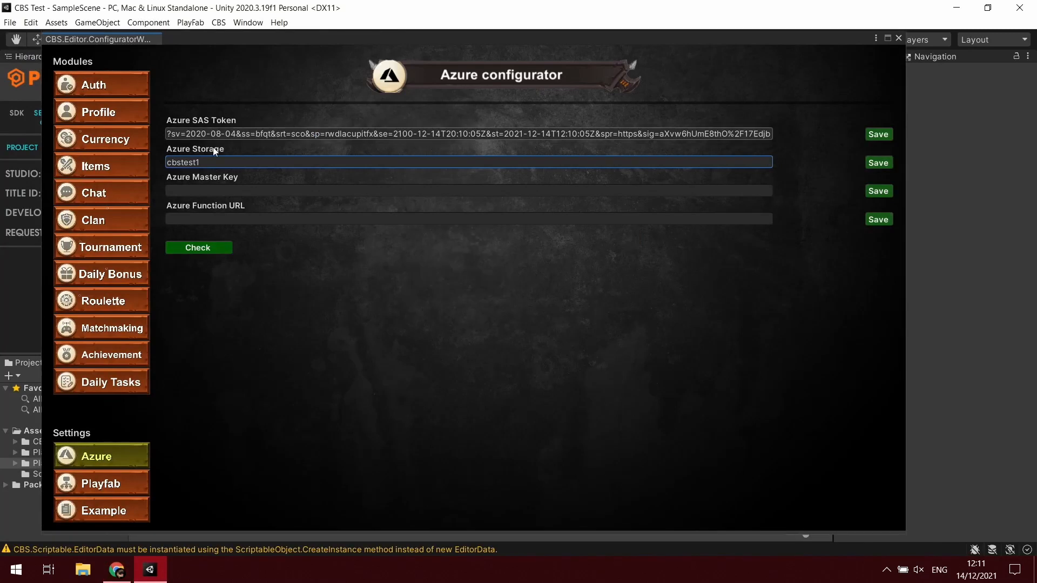
click(878, 135)
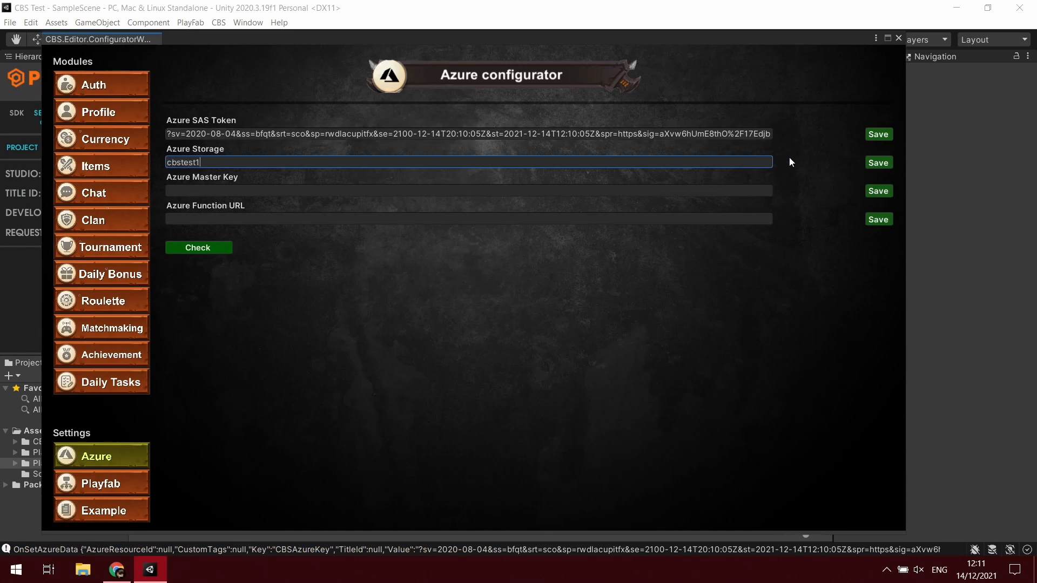
click(889, 164)
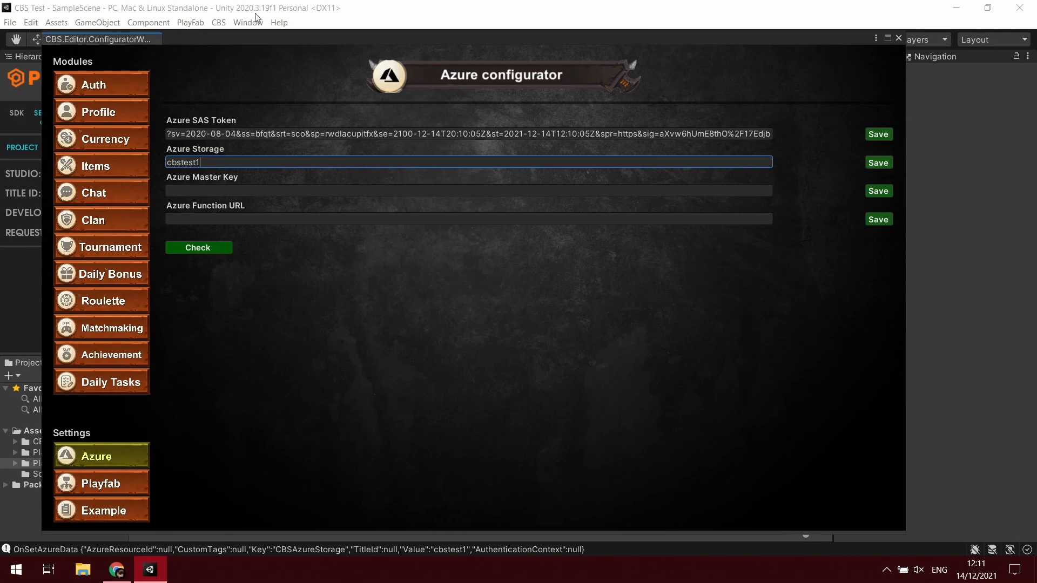
Read the CBS documentation's section on uploading Azure functions and importing the Azure Functions project.
click(117, 569)
scroll(333, 363, down, 5)
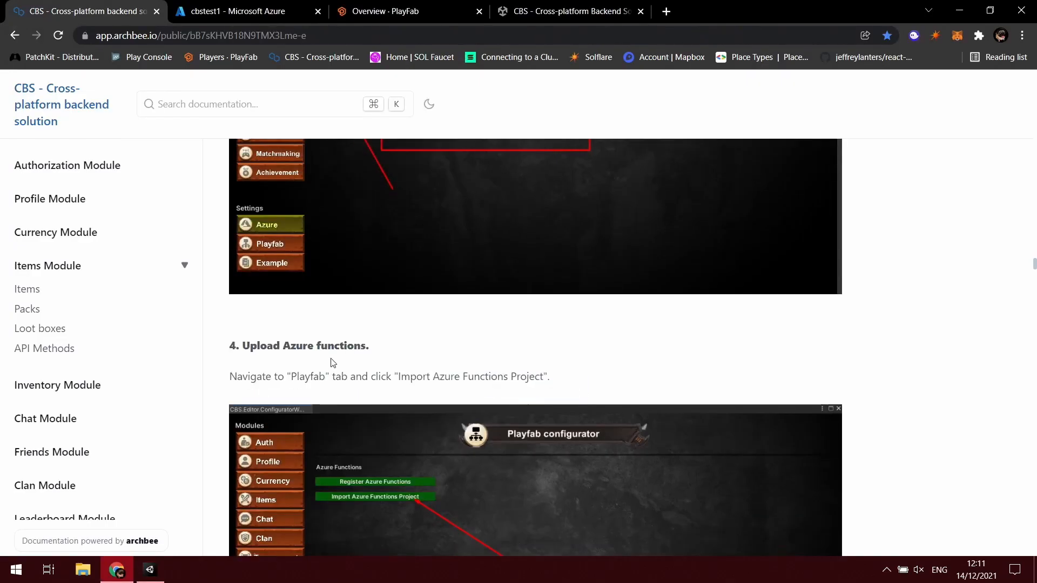
scroll(333, 363, down, 1)
scroll(297, 307, down, 3)
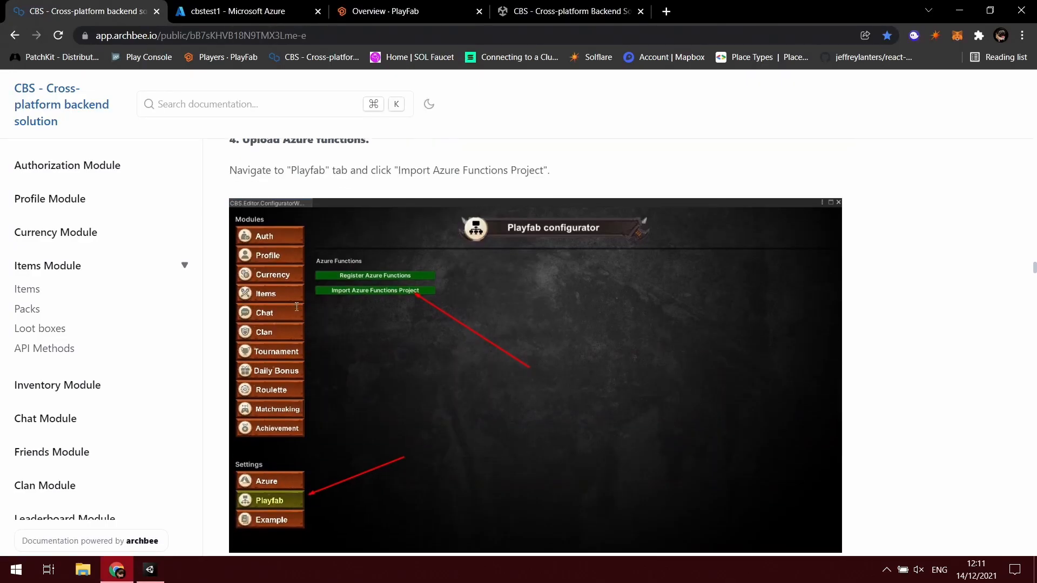
Following the documentation, import the Azure Functions project from the Playfab configurator in Unity's CBS window.
scroll(279, 463, up, 1)
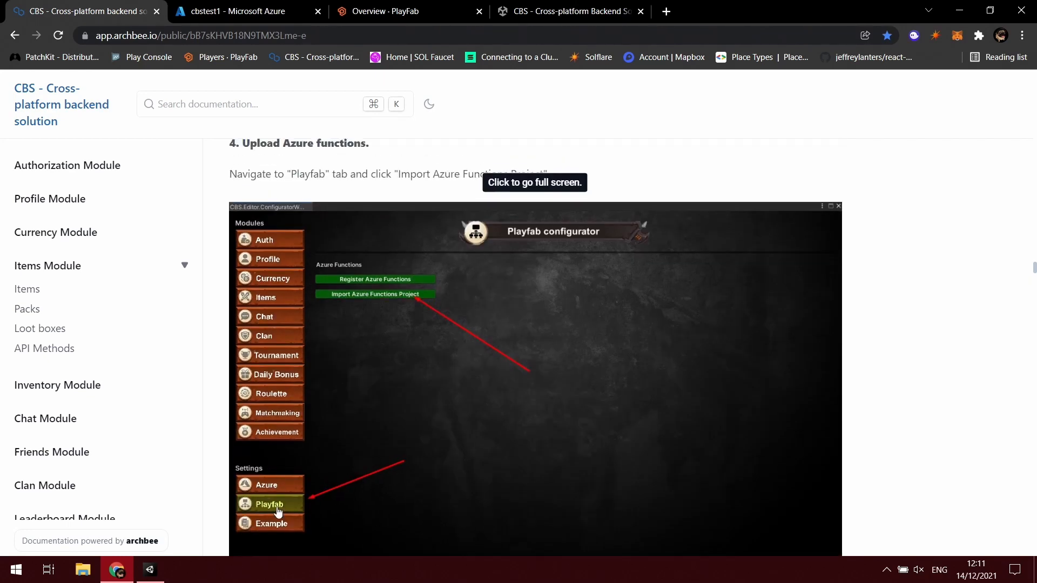
click(149, 569)
click(109, 485)
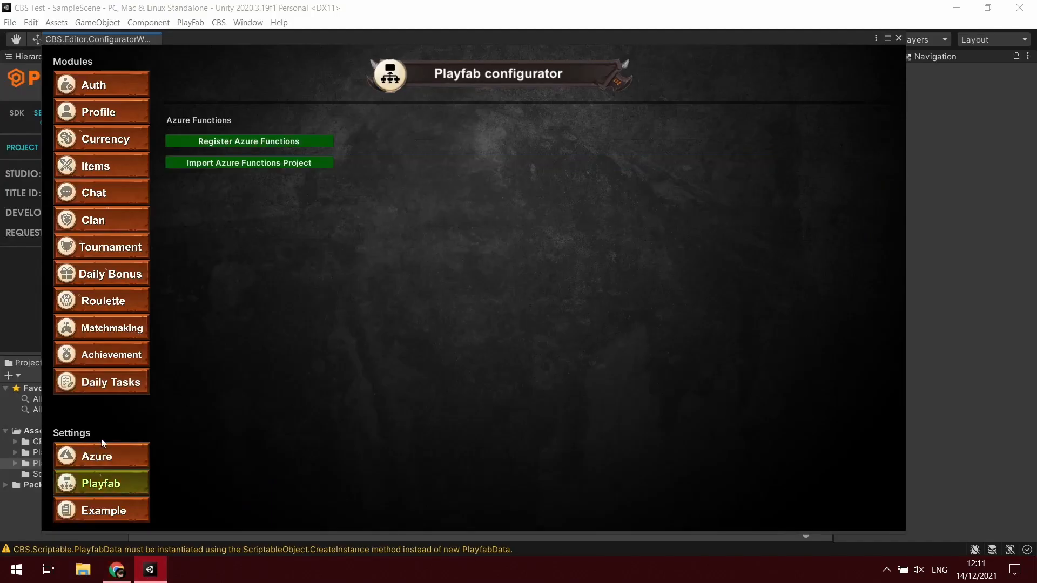
key(alt+Tab)
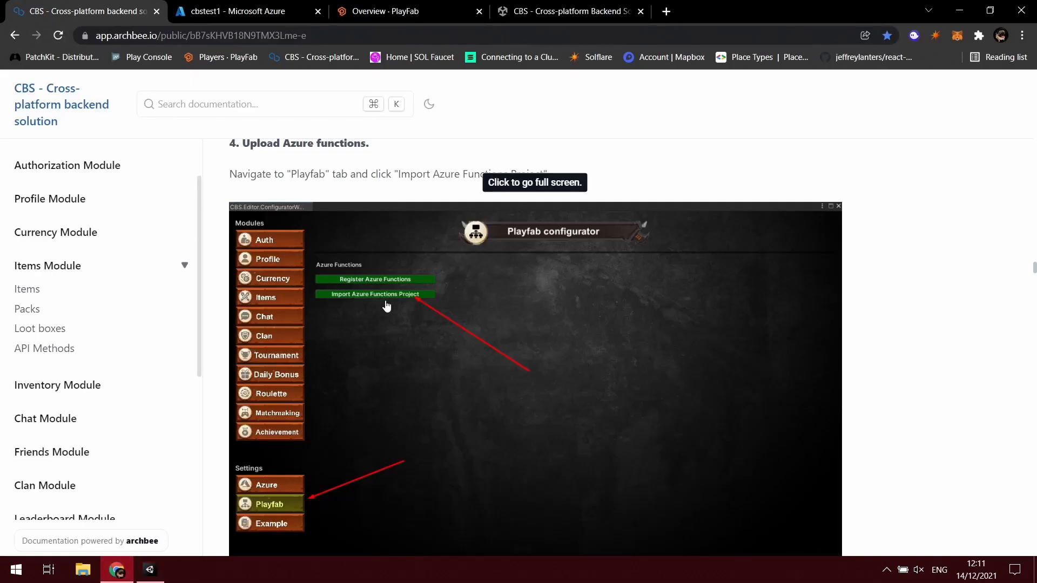
key(alt+Tab)
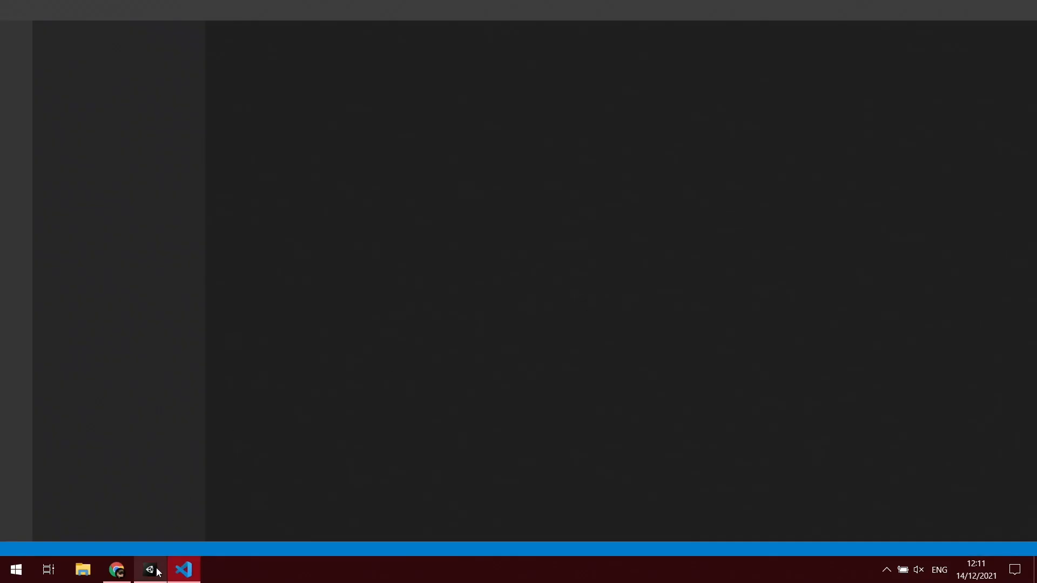
Switch to the CBS documentation in Chrome and read what the Azure Functions import should generate at the project root.
click(120, 570)
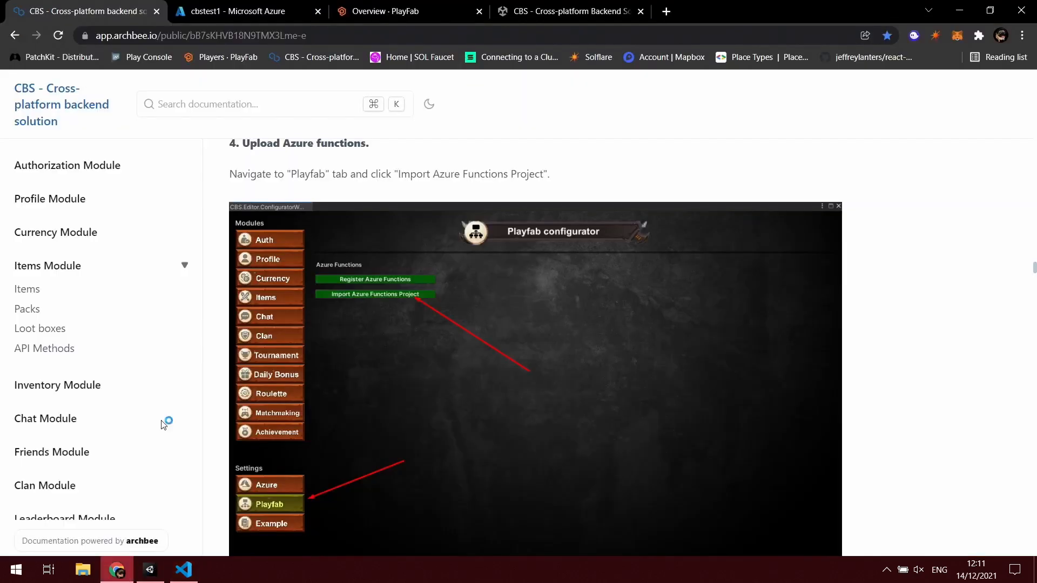
scroll(288, 404, down, 7)
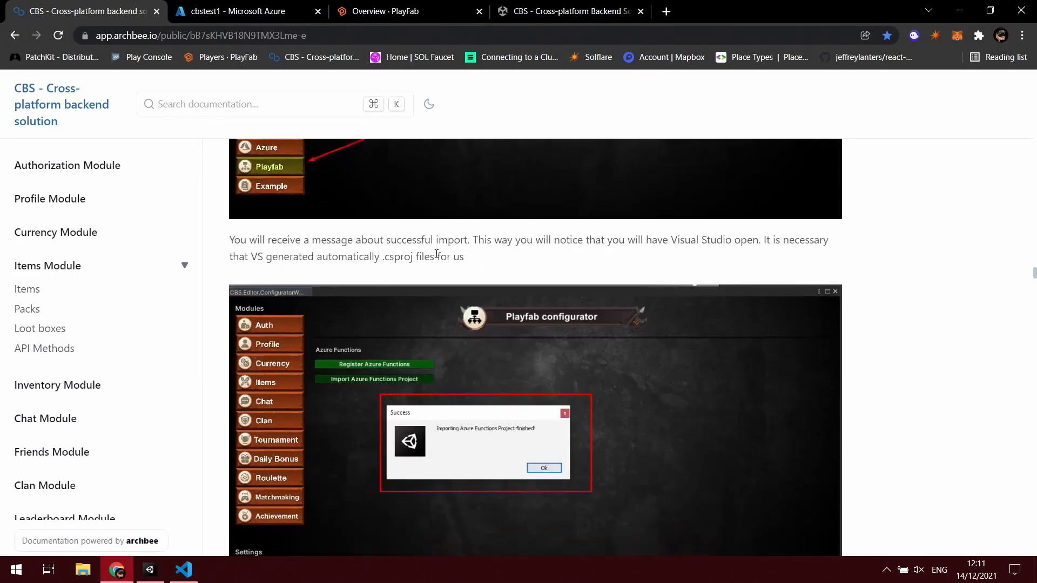
scroll(421, 289, down, 3)
scroll(420, 287, down, 2)
drag(292, 393, 495, 393)
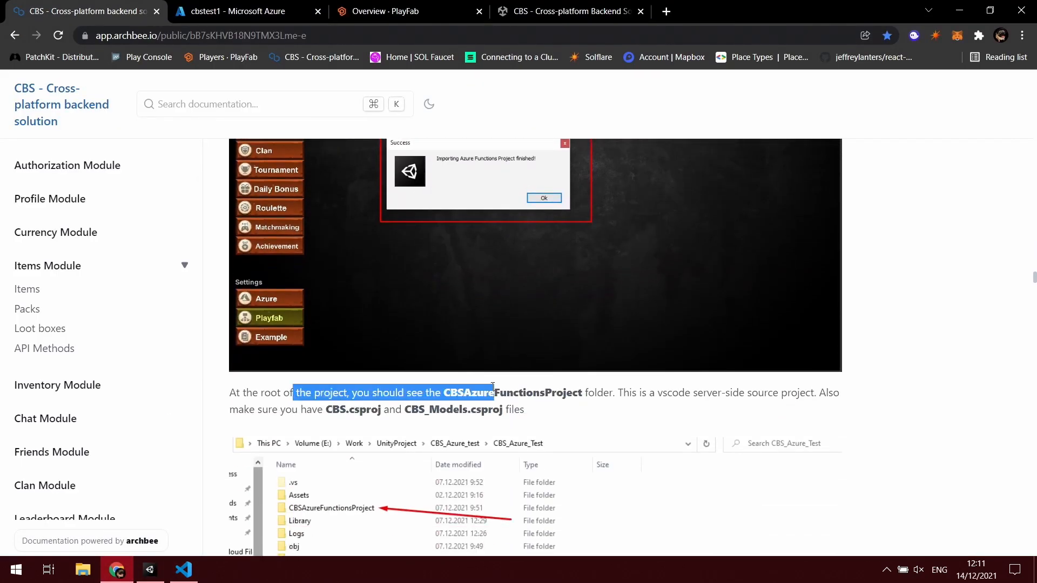
click(345, 402)
drag(349, 389, 580, 393)
click(354, 385)
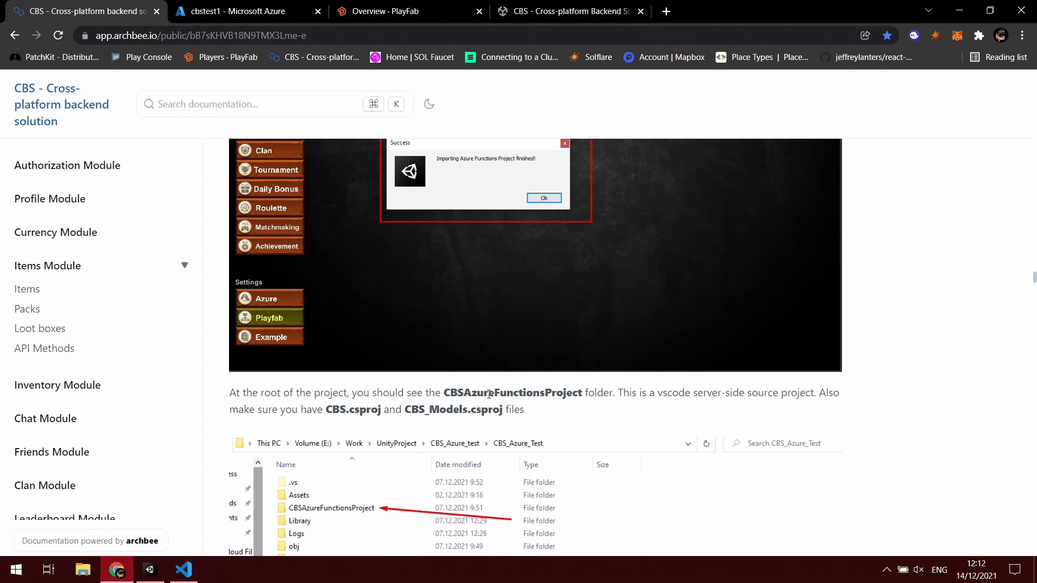
scroll(354, 381, down, 2)
Look over the CBS Test files in Visual Studio Code and dismiss the import message back in Unity.
click(184, 570)
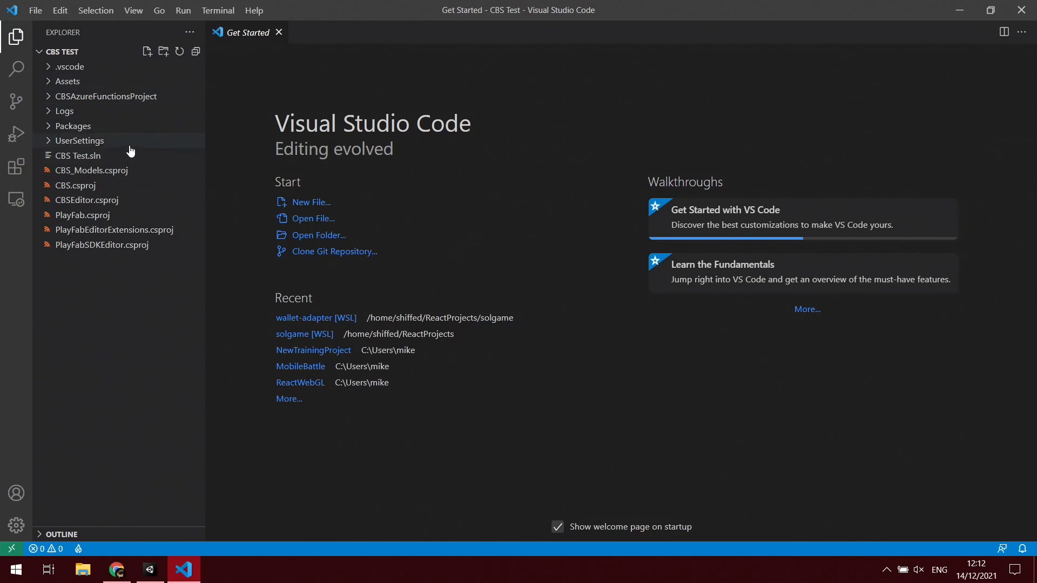
click(150, 569)
click(597, 306)
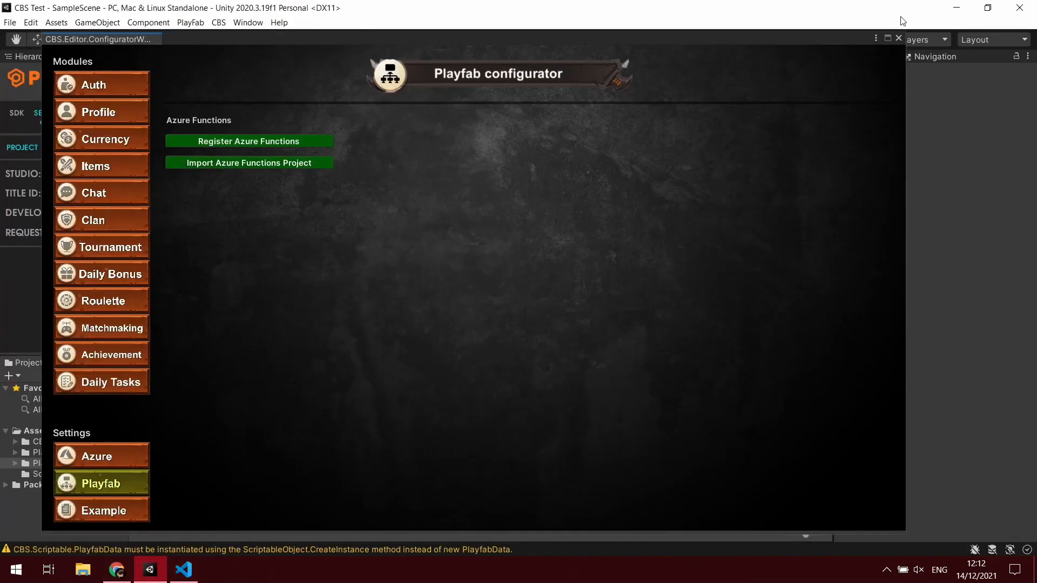
Close Unity's CBS configurator, show the project's root in File Explorer and select the CBSAzureFunctionsProject folder.
click(898, 38)
right_click(37, 433)
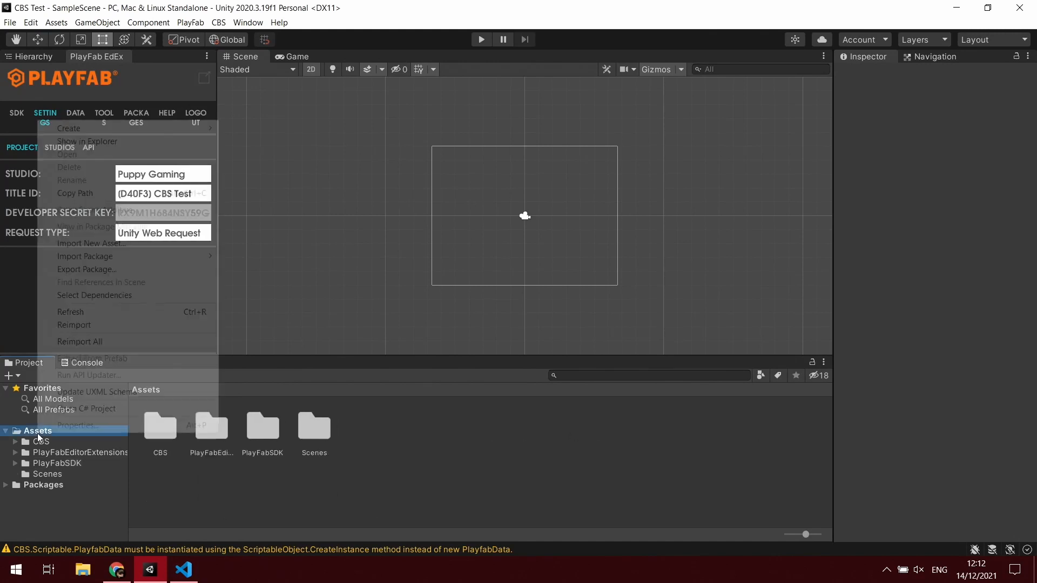
click(129, 141)
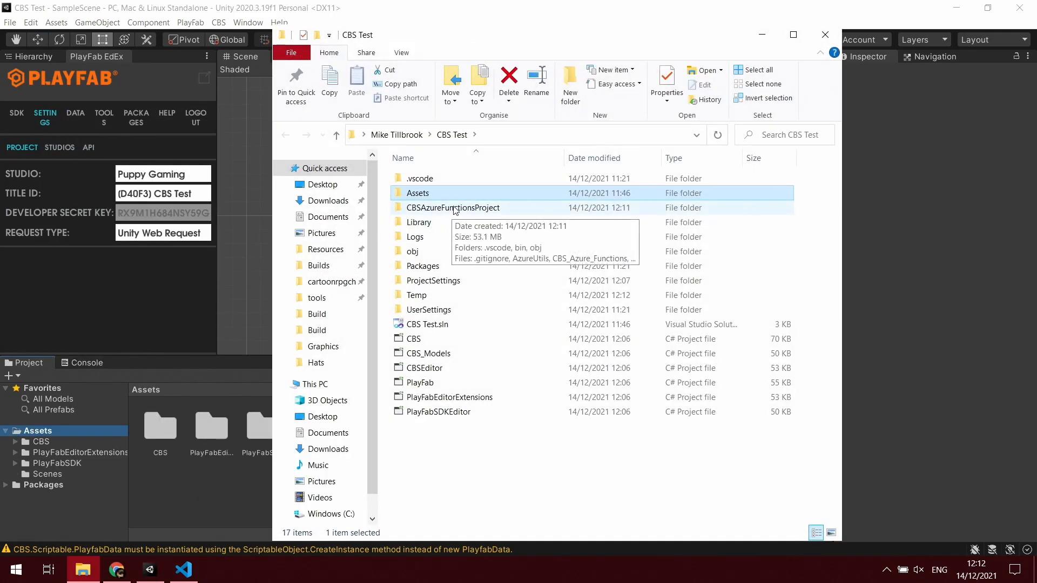
click(436, 208)
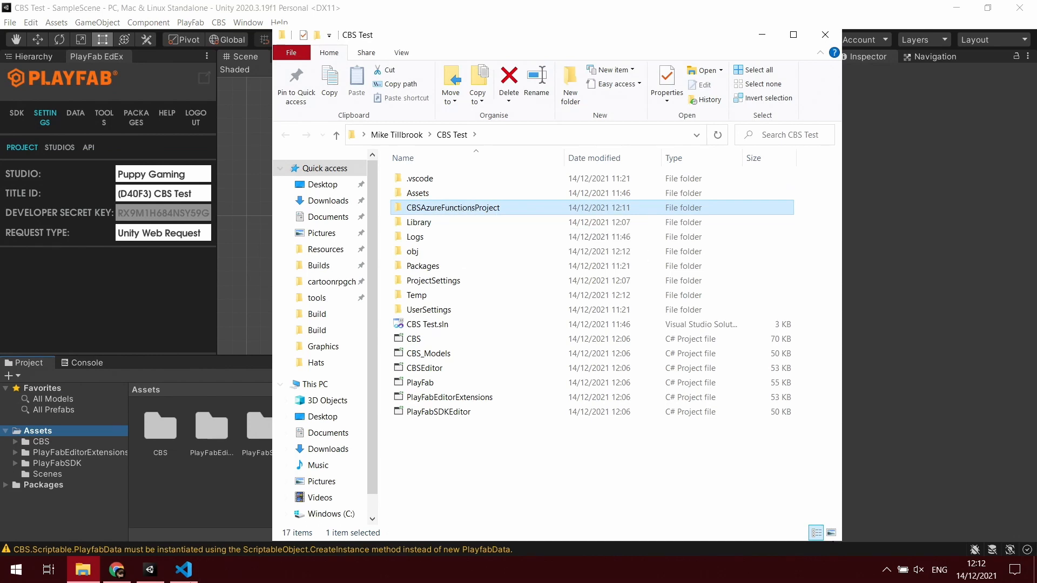
Close Visual Studio Code and read the documentation's note on the required CBS.csproj and CBS_Models.csproj files.
click(183, 570)
click(1021, 10)
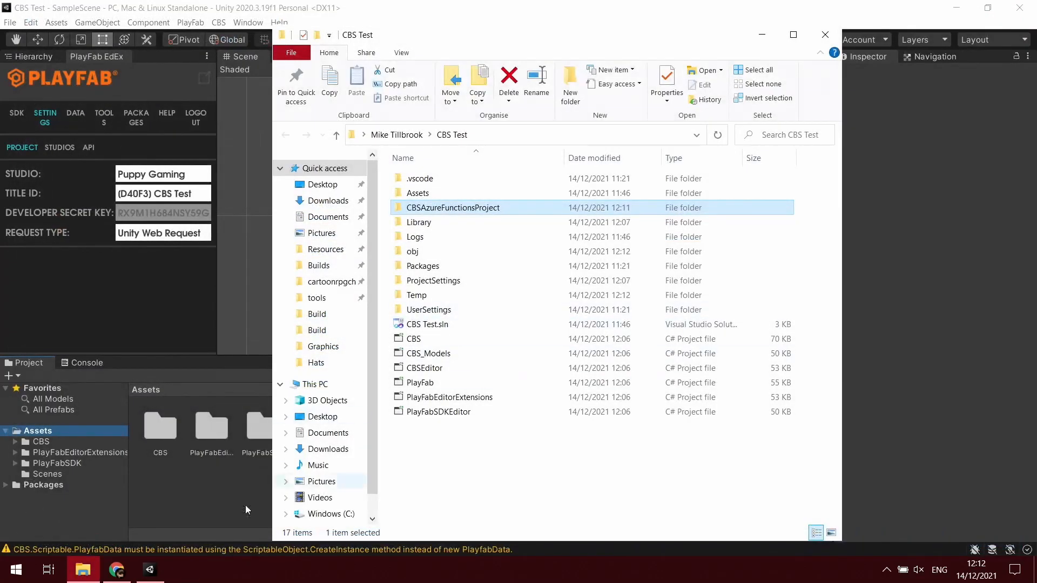
click(116, 569)
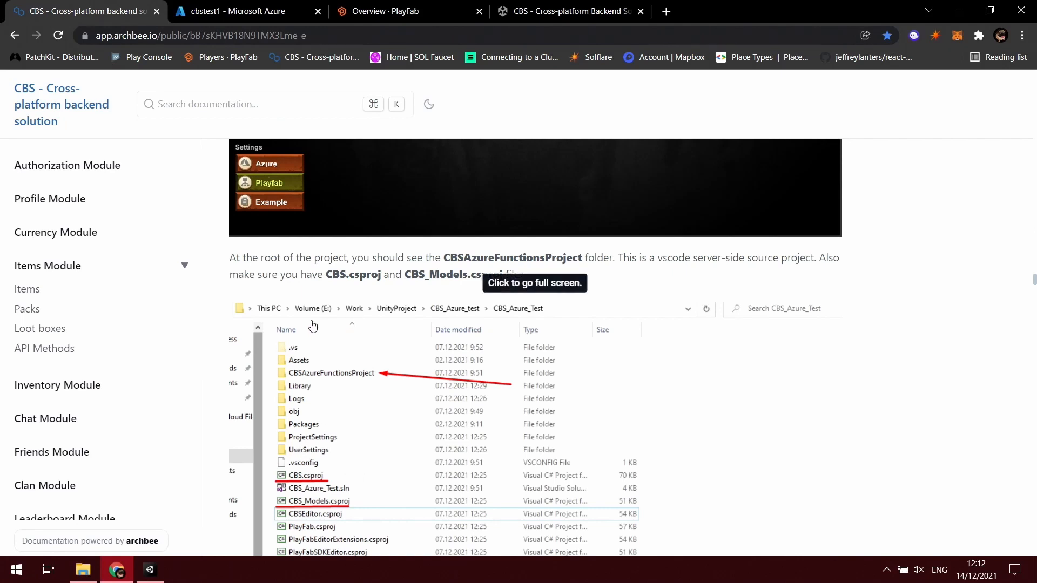
scroll(572, 286, down, 3)
scroll(758, 199, up, 1)
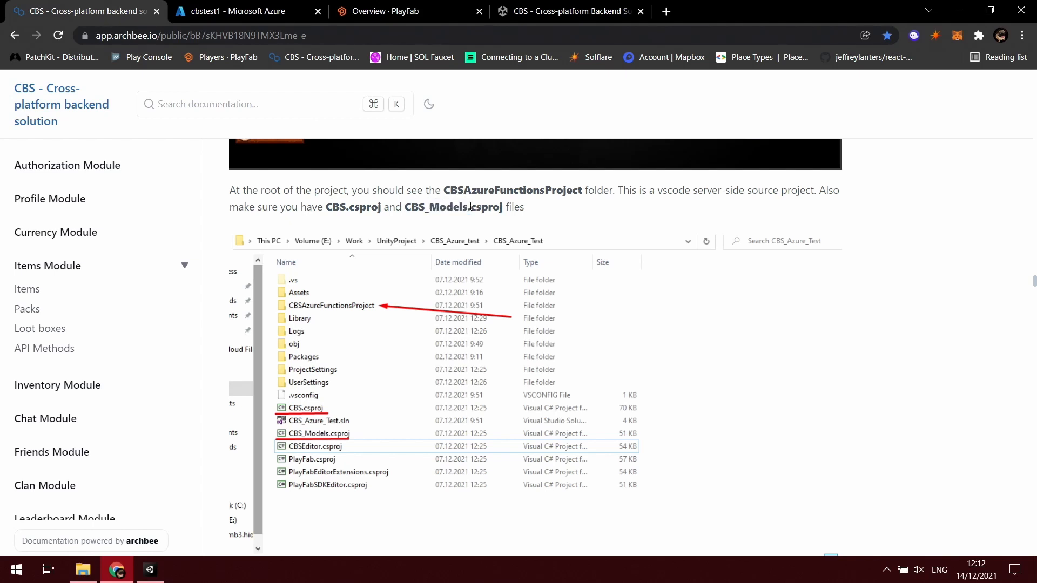
Check the CBS Test folder in File Explorer for the CBS and CBS_Models project files, comparing with the documentation.
click(151, 570)
click(82, 570)
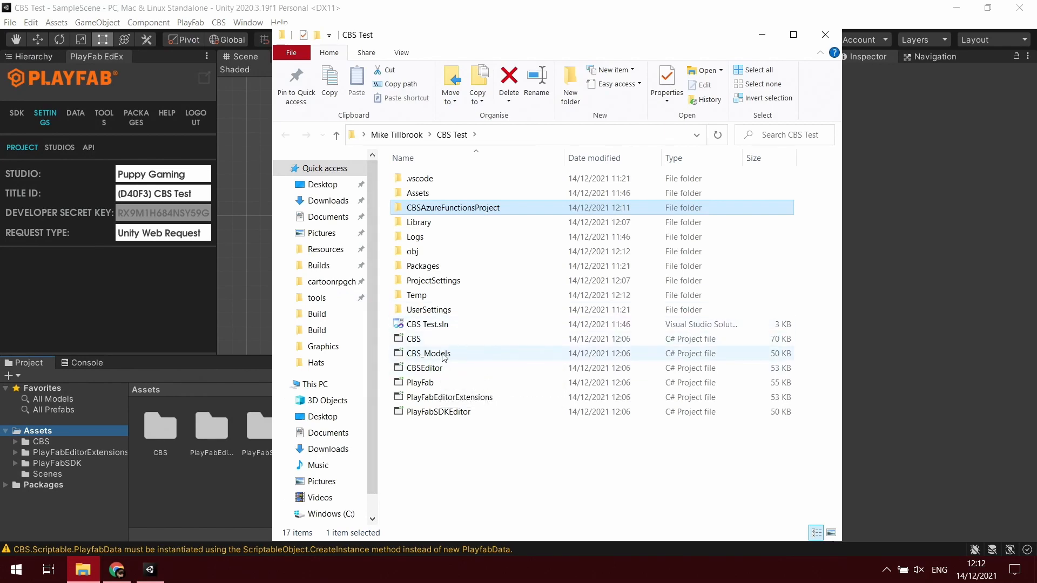
click(180, 379)
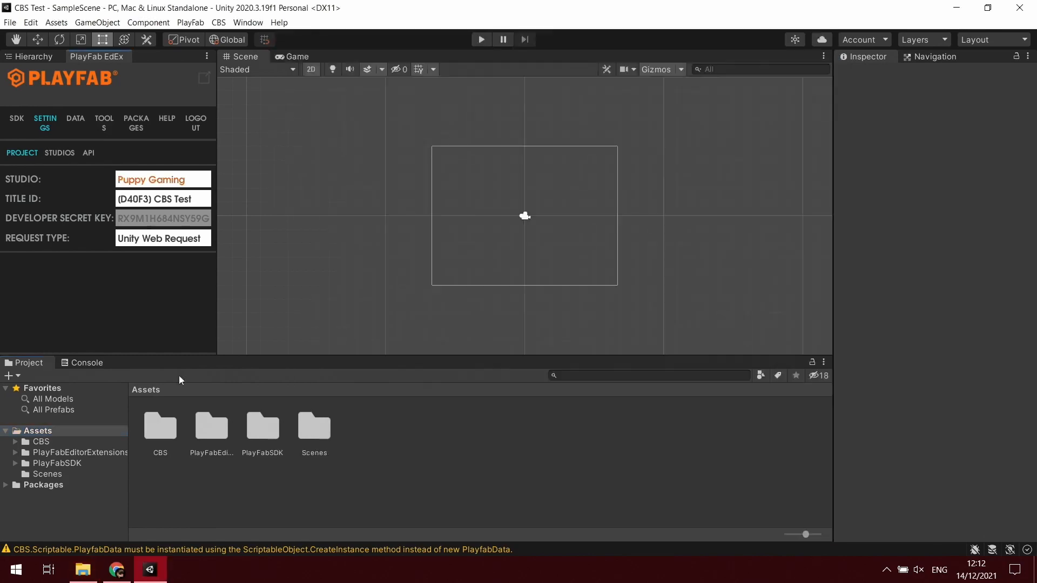
click(116, 570)
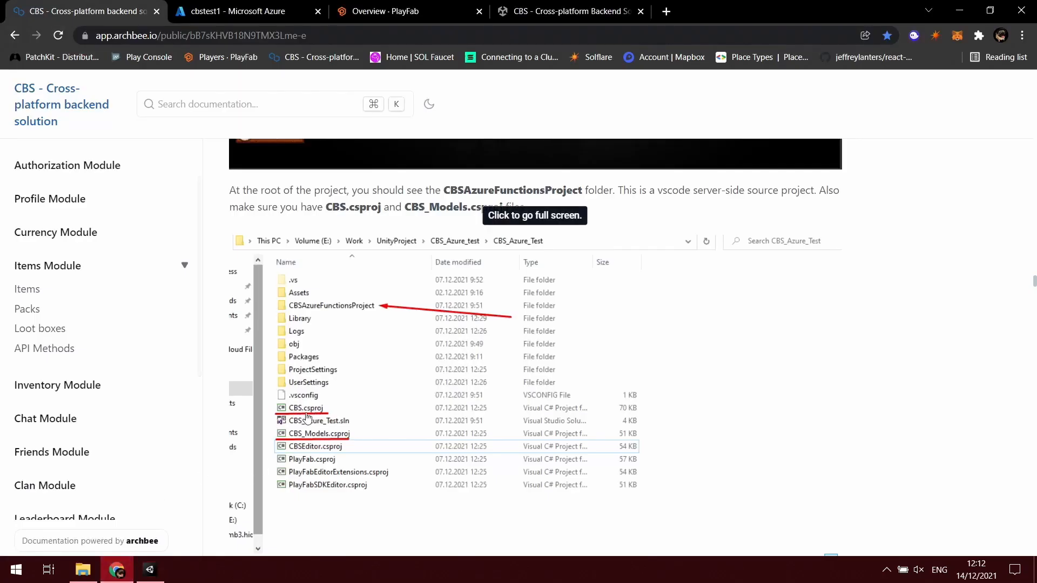
click(150, 570)
click(83, 570)
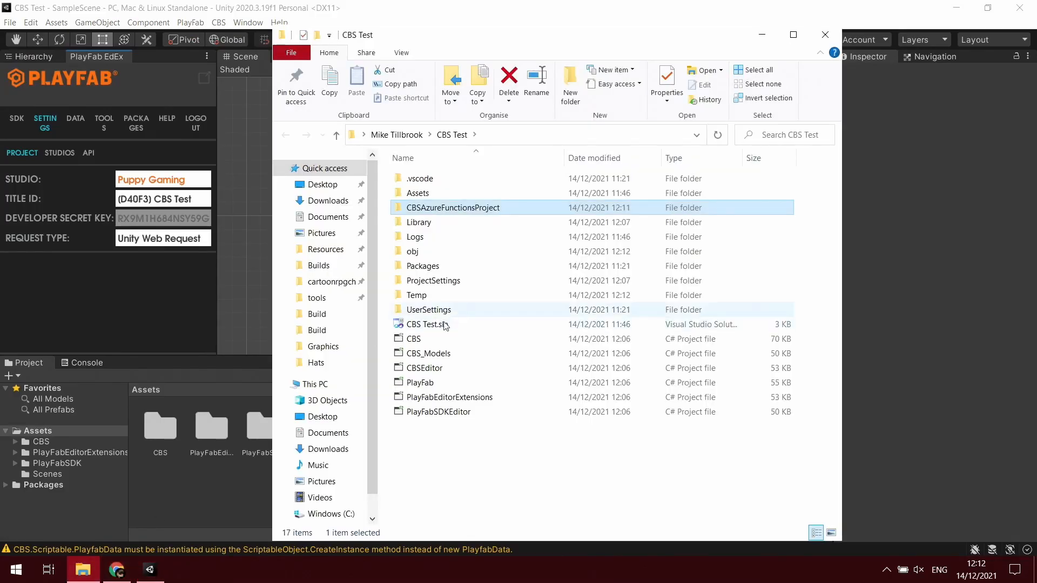
click(434, 340)
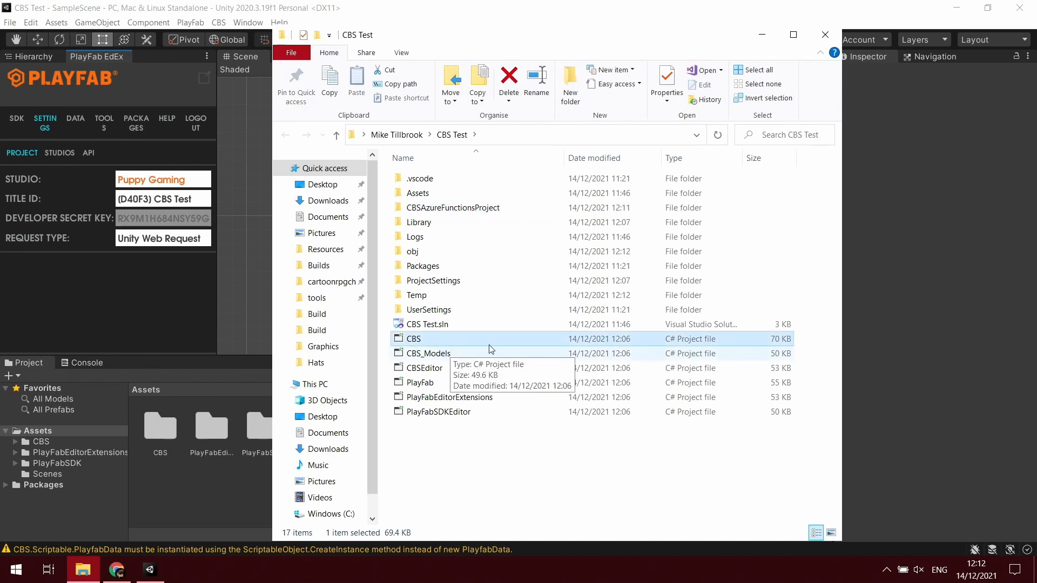
Return to the documentation and read about regenerating missing csproj files and the .NET 6 and Visual Studio Code requirements.
click(120, 577)
scroll(346, 319, down, 5)
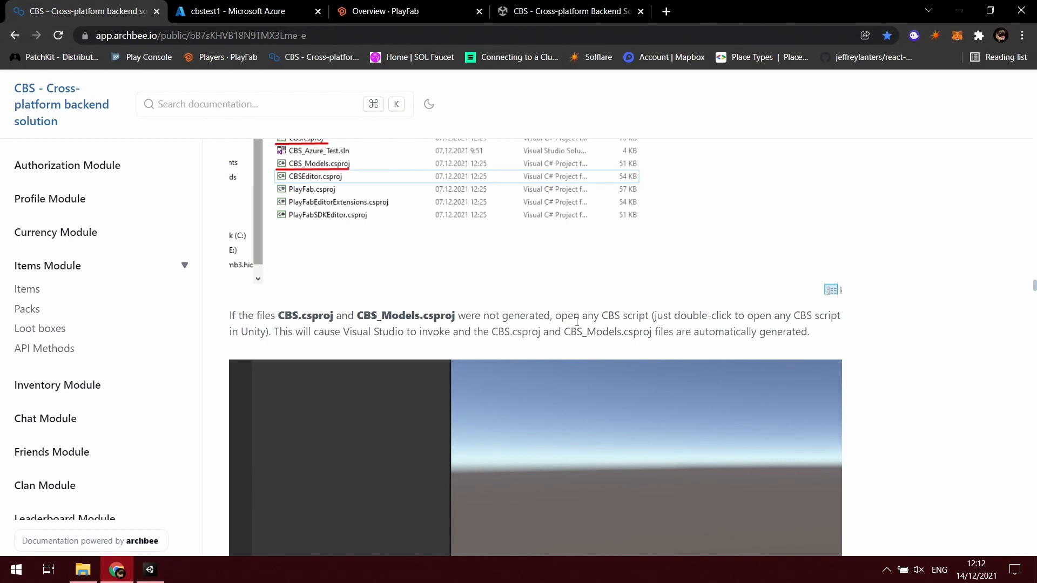
scroll(577, 322, down, 8)
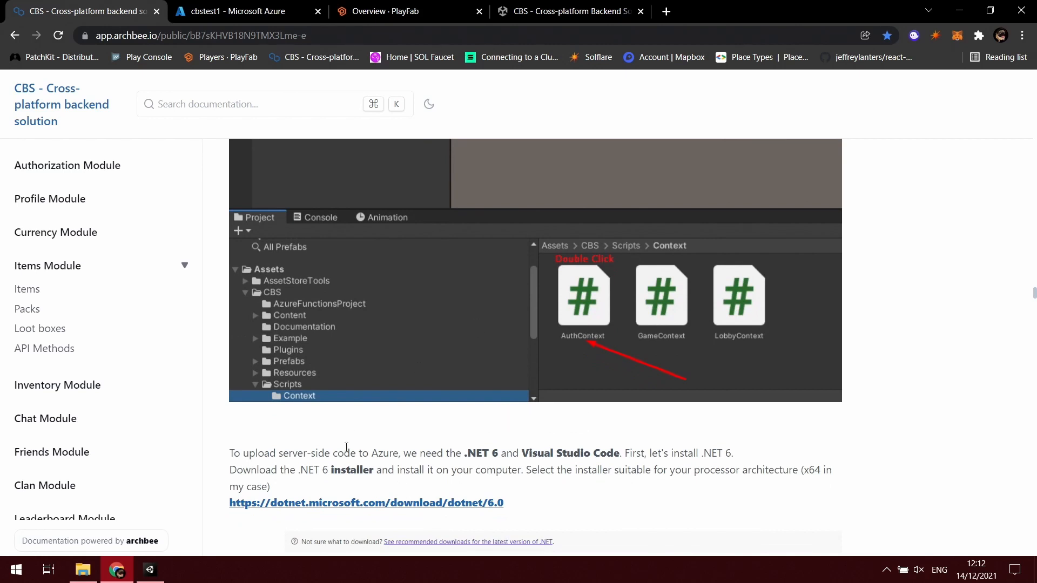
scroll(324, 447, down, 1)
scroll(342, 391, down, 2)
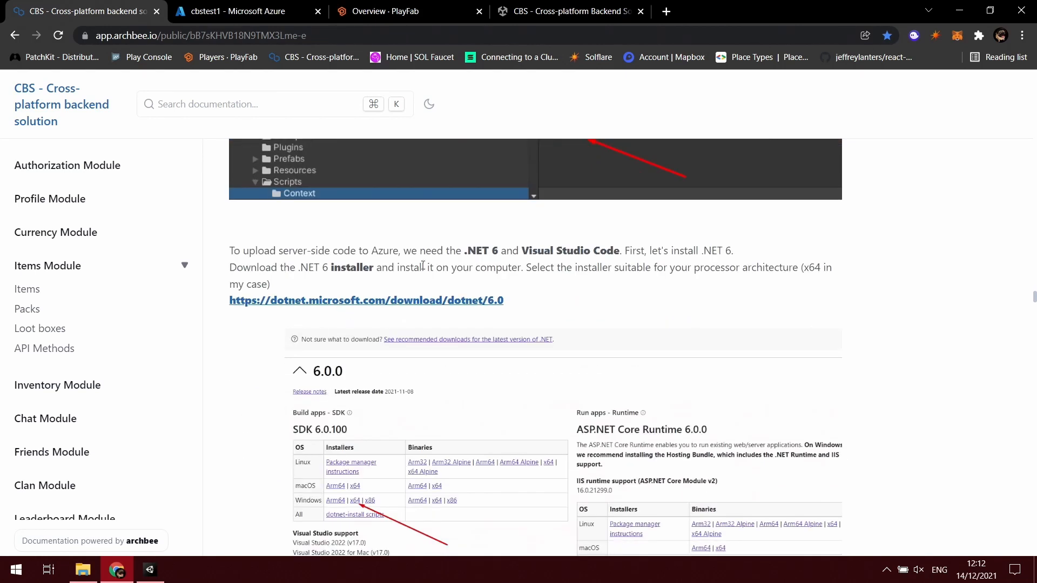
drag(522, 250, 585, 250)
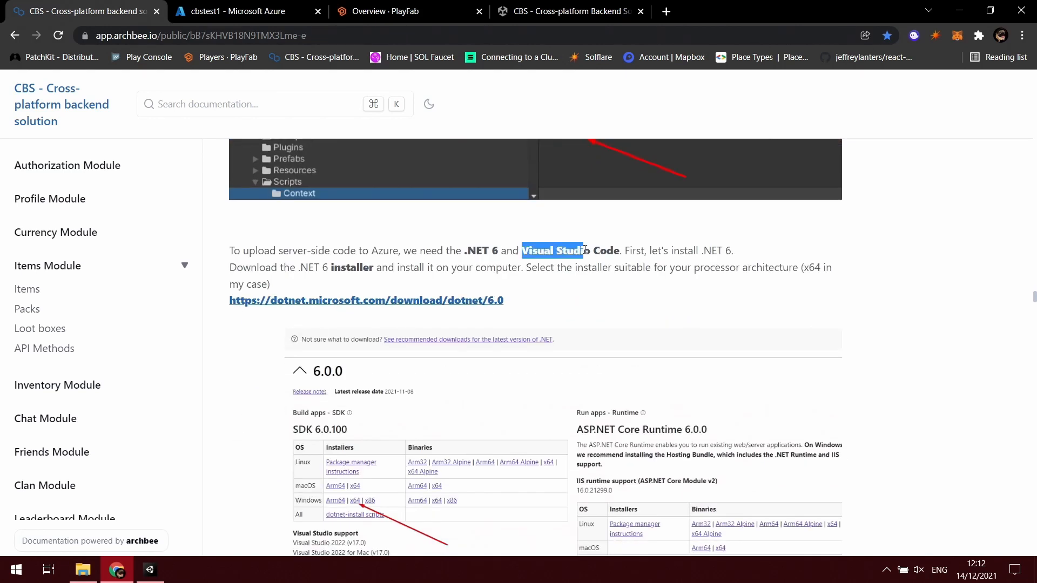
click(585, 250)
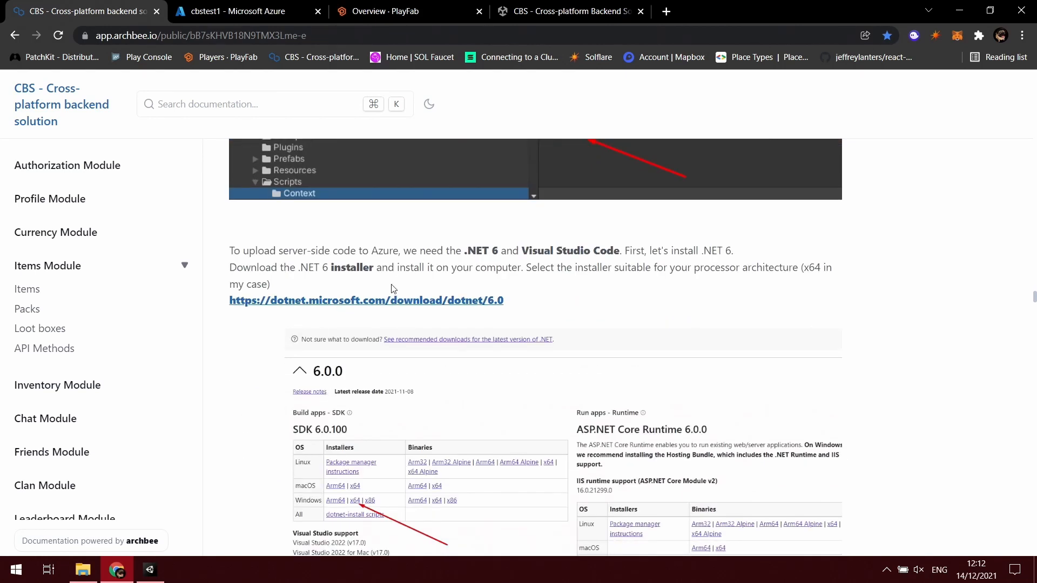
Open the linked .NET 6.0 download page, examine the SDK installers for Windows, and close the page.
click(335, 302)
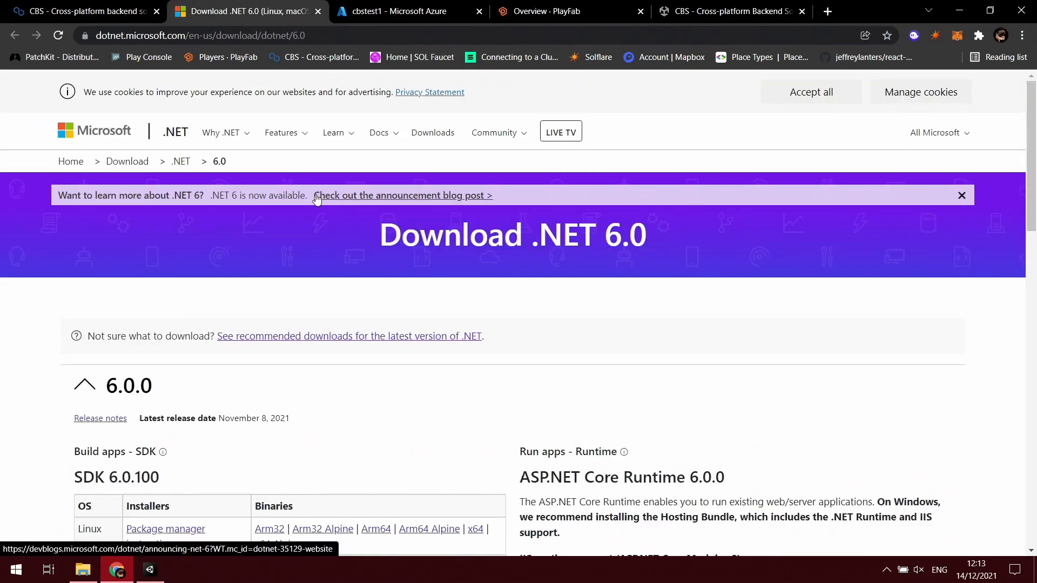
scroll(29, 347, down, 2)
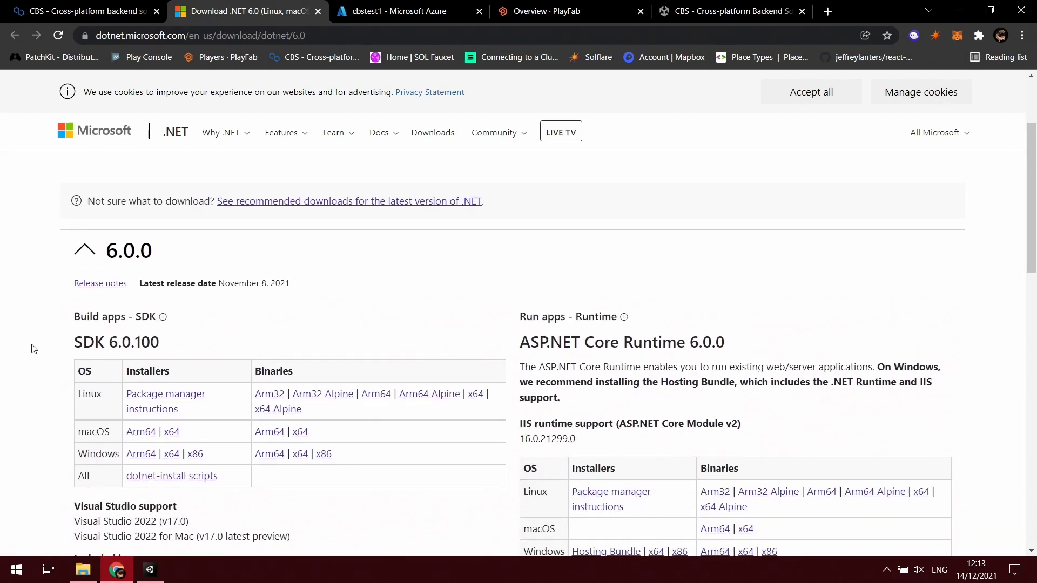
scroll(134, 471, down, 2)
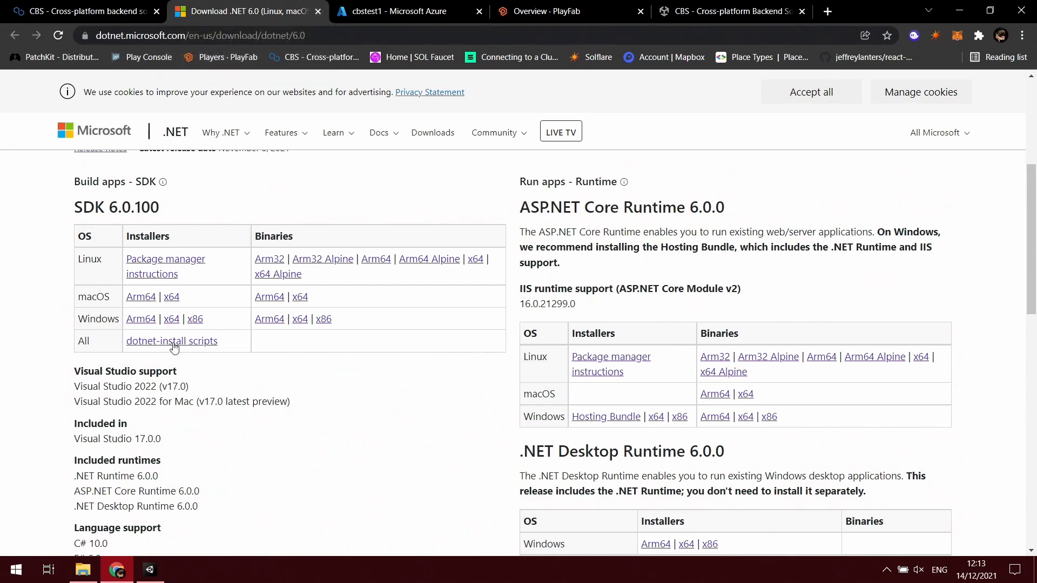
click(318, 12)
Read the documentation's instructions for installing Visual Studio Code and opening the CBSAzureFunctionsProject folder in it.
scroll(276, 434, down, 1)
scroll(276, 433, down, 10)
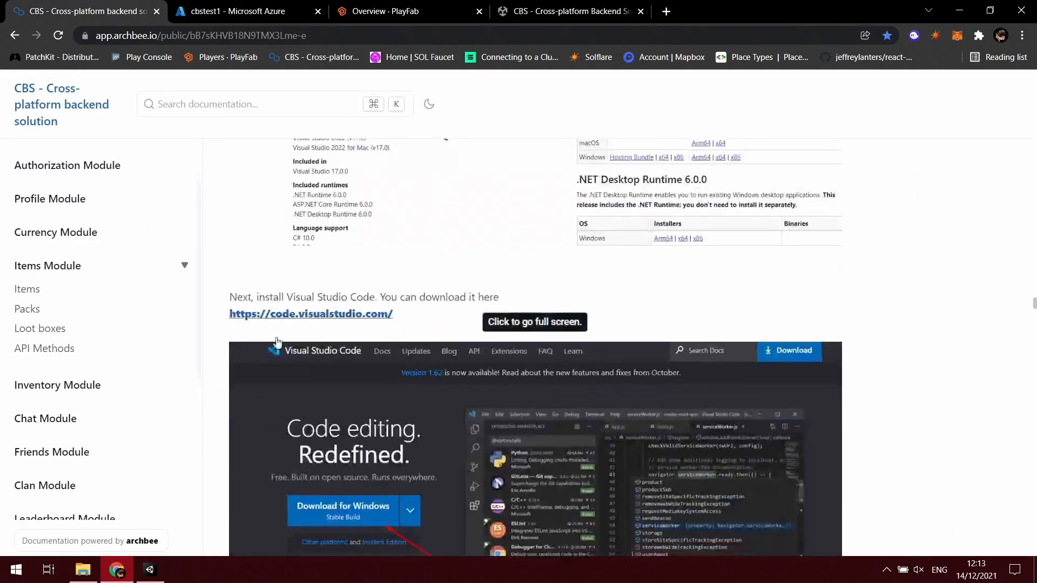
scroll(233, 298, up, 2)
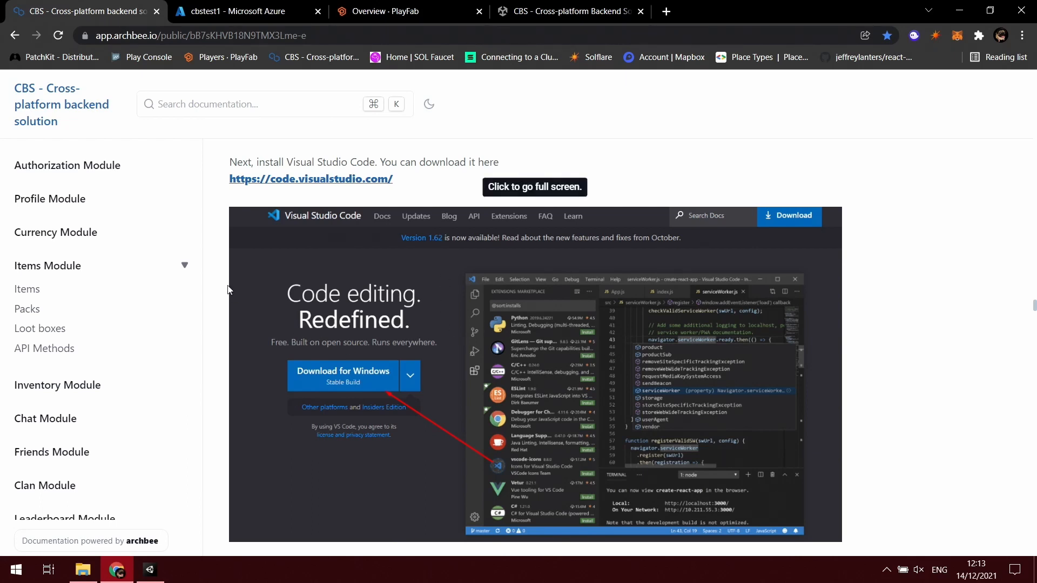
scroll(227, 291, down, 6)
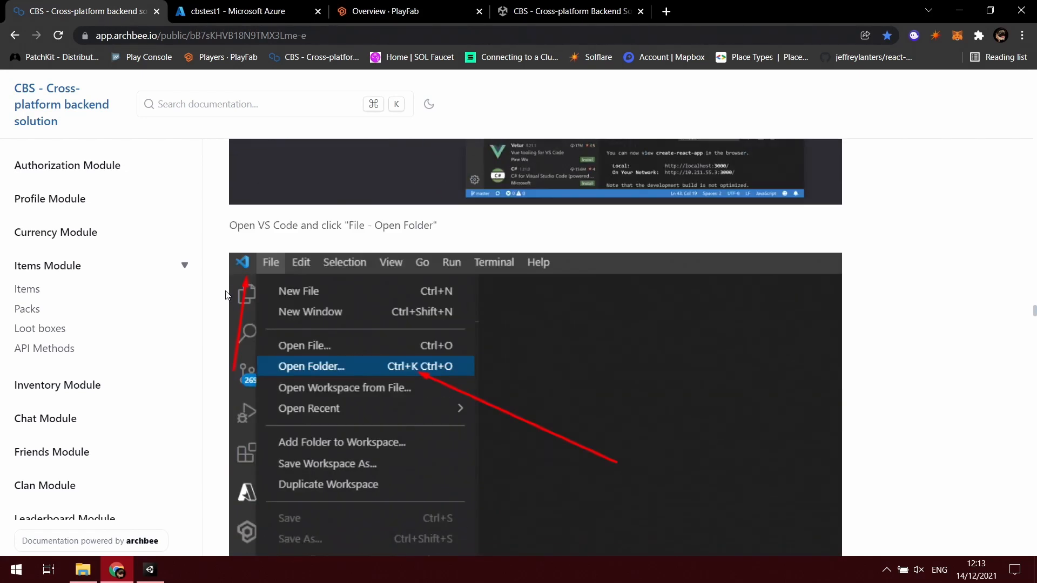
scroll(221, 242, down, 3)
scroll(401, 162, up, 1)
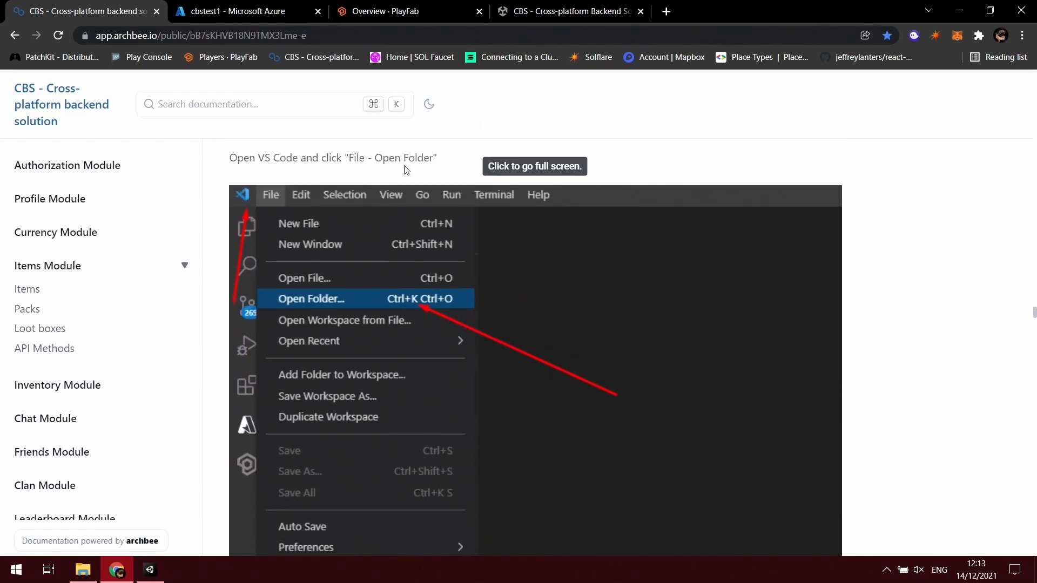
scroll(357, 314, down, 4)
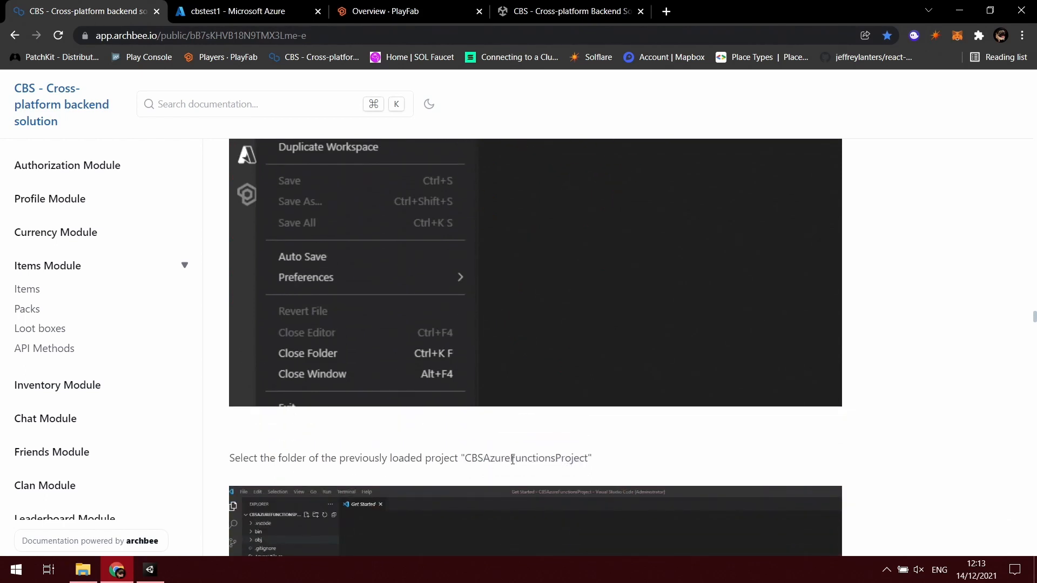
Open the CBSAzureFunctionsProject folder in File Explorer and copy its path.
click(83, 570)
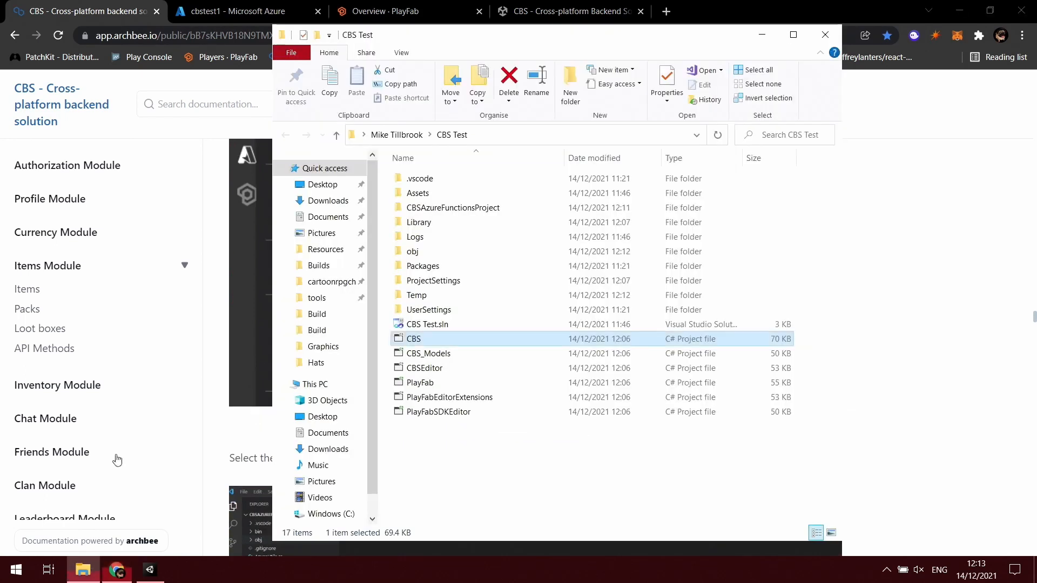
click(475, 208)
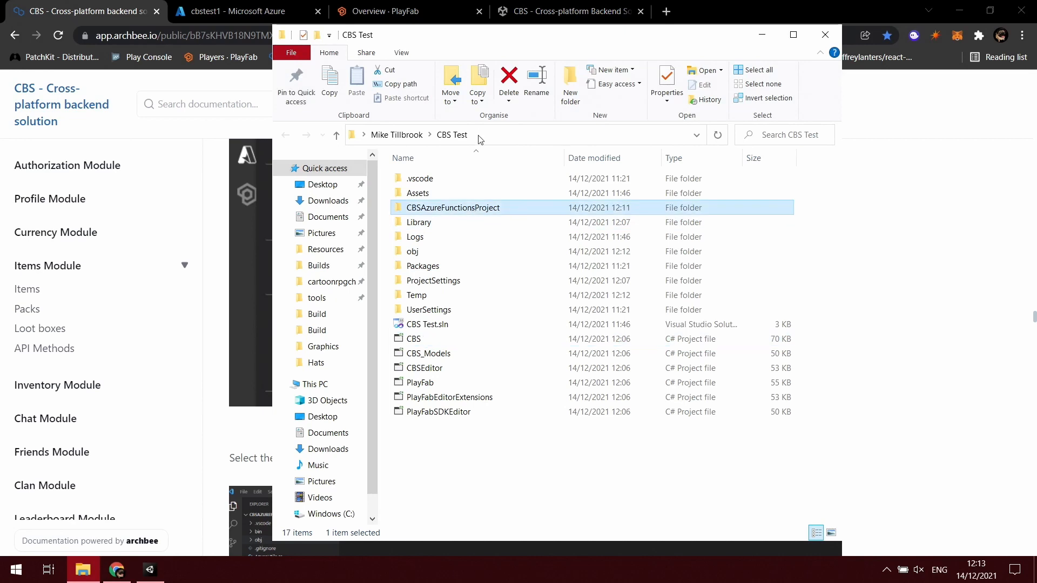
double_click(486, 205)
click(593, 135)
right_click(594, 135)
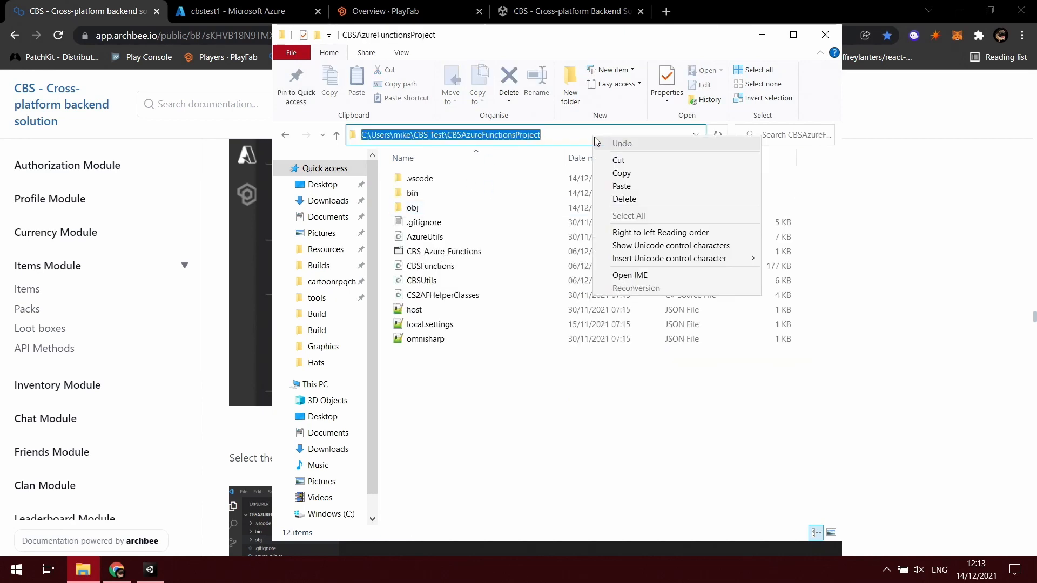
click(621, 173)
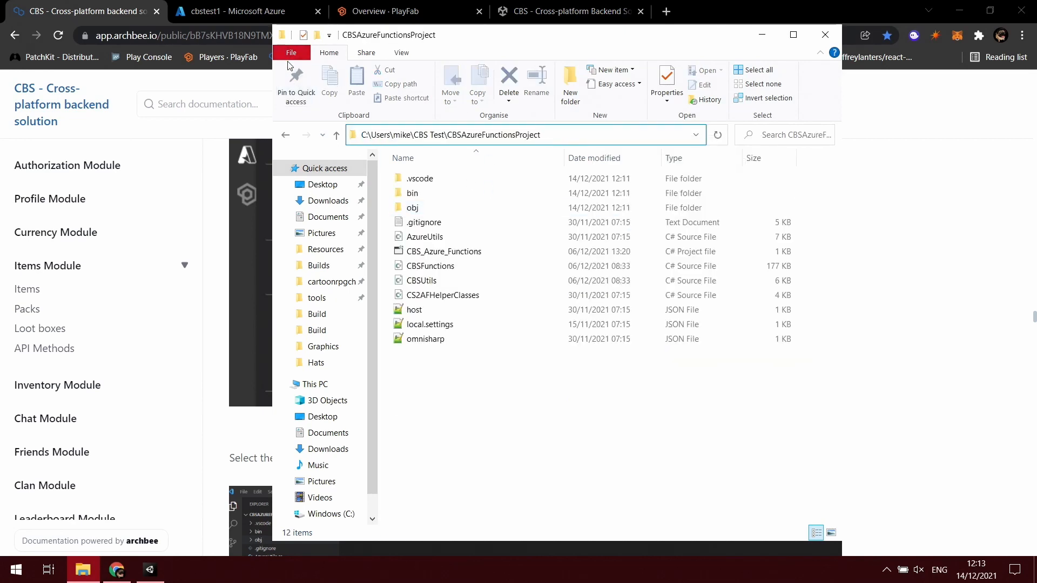
Go back to the parent CBS Test folder and copy its full path.
click(286, 134)
double_click(525, 138)
right_click(509, 136)
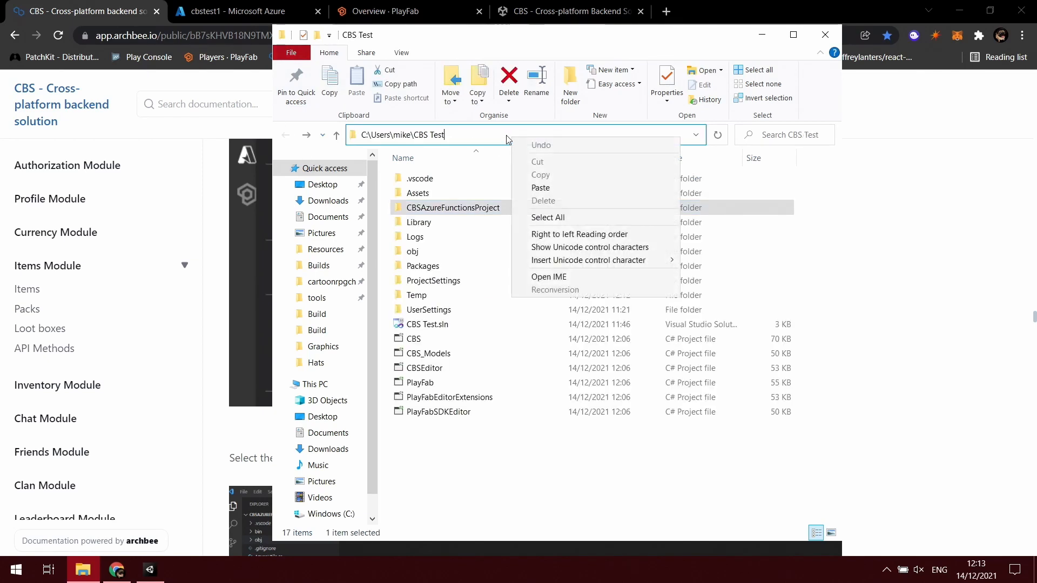
click(478, 136)
double_click(482, 134)
right_click(467, 131)
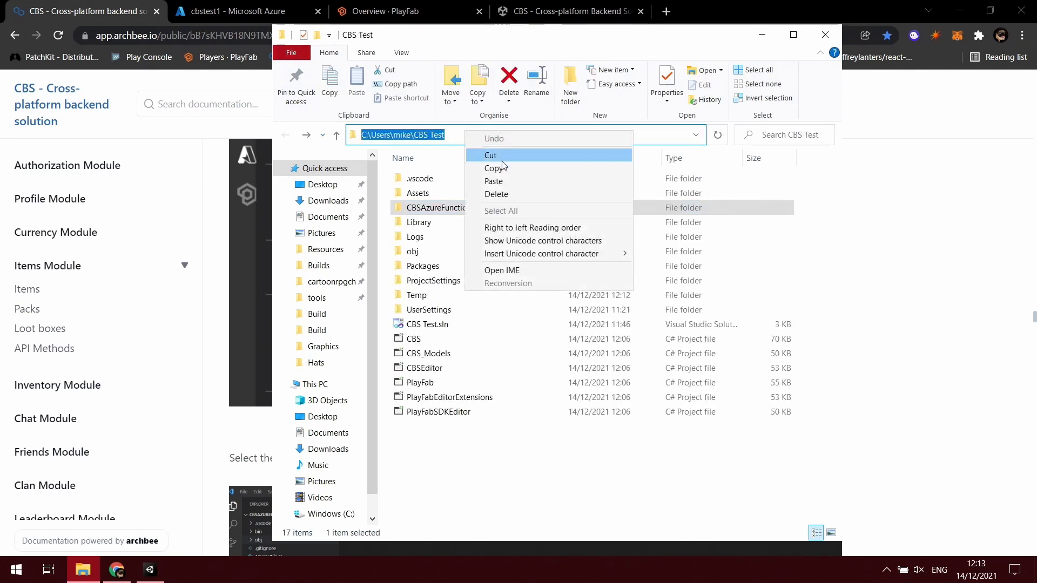
click(497, 168)
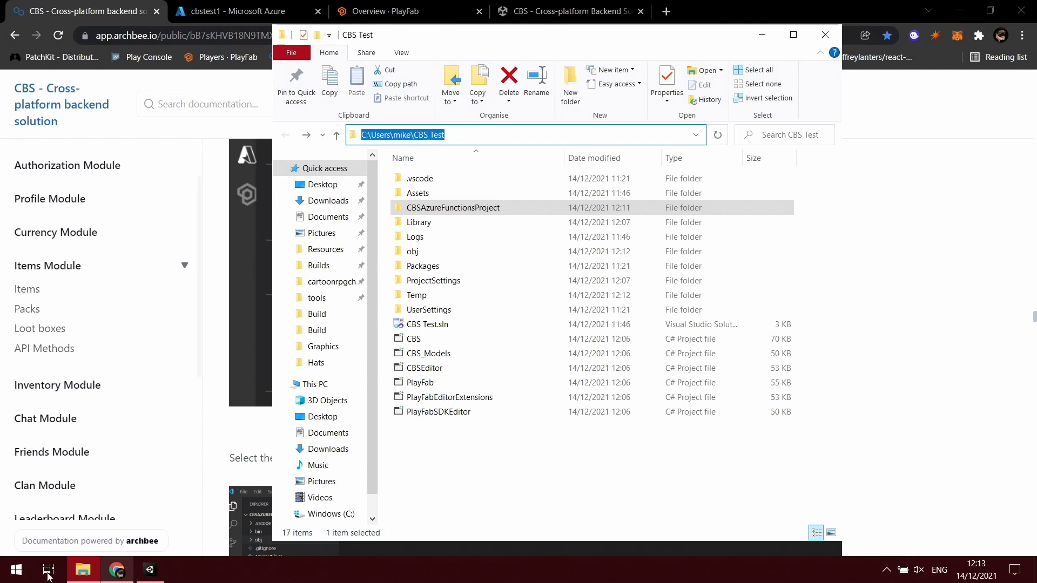
click(18, 575)
text(vs code)
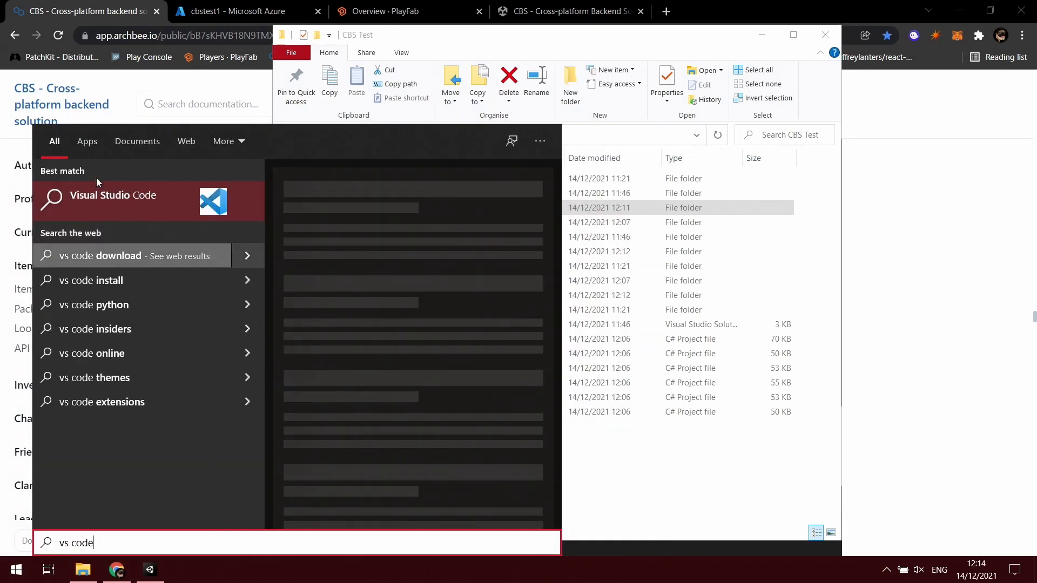
key(BackSpace)
key(BackSpace)
key(BackSpace)
key(BackSpace)
key(BackSpace)
key(BackSpace)
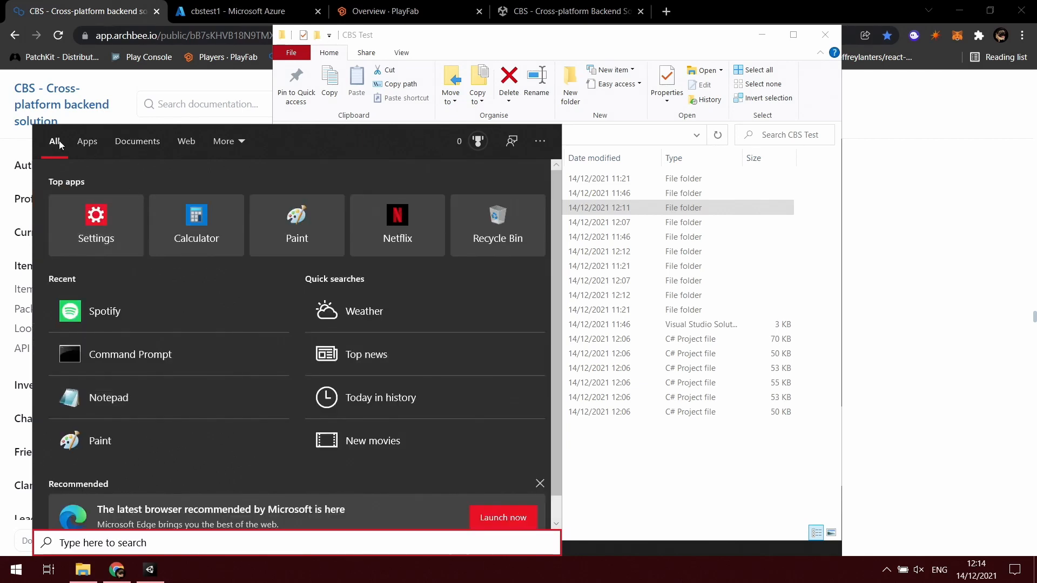
Launch Visual Studio Code from the pinned Windows apps.
key(super)
key(super)
key(super)
key(super)
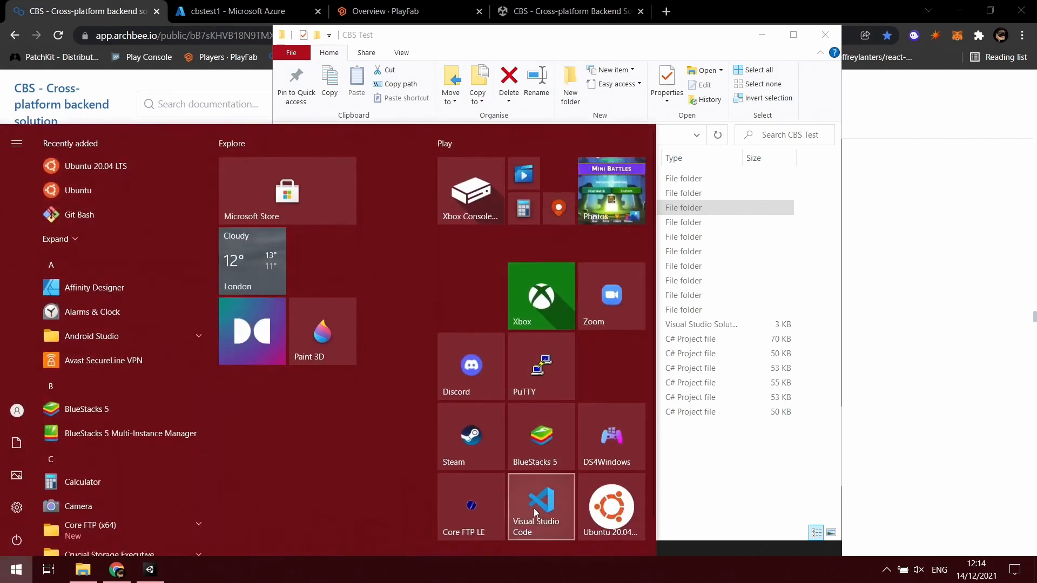
key(super)
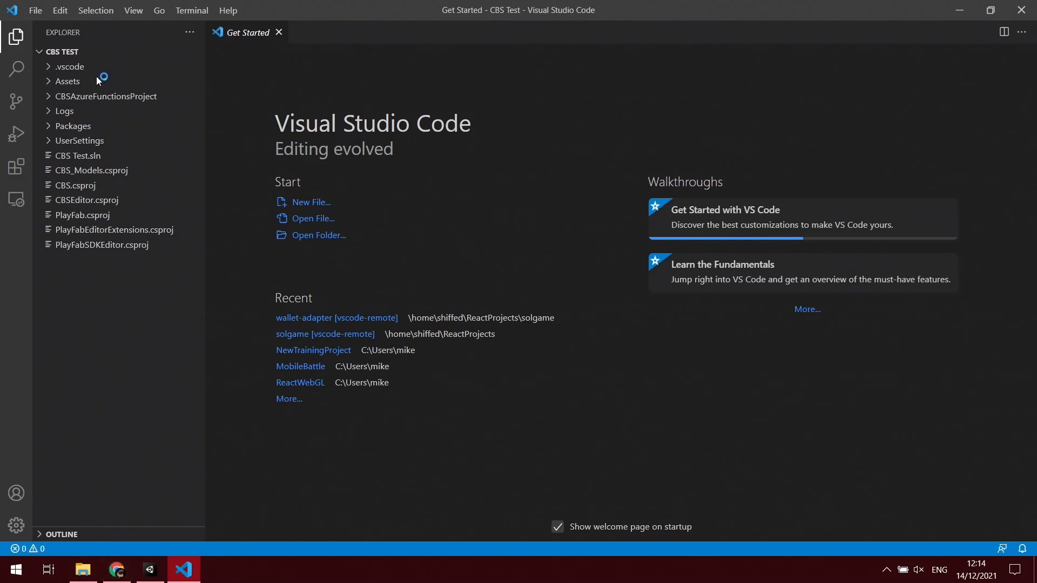
Open the CBSAzureFunctionsProject folder in Visual Studio Code, using the copied CBS Test path to locate it.
click(312, 235)
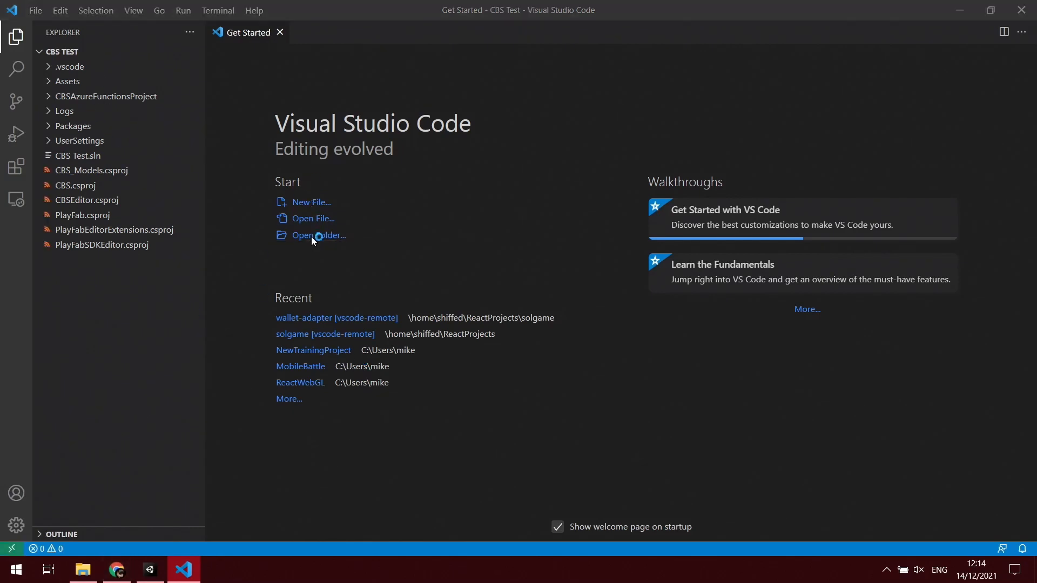
click(261, 33)
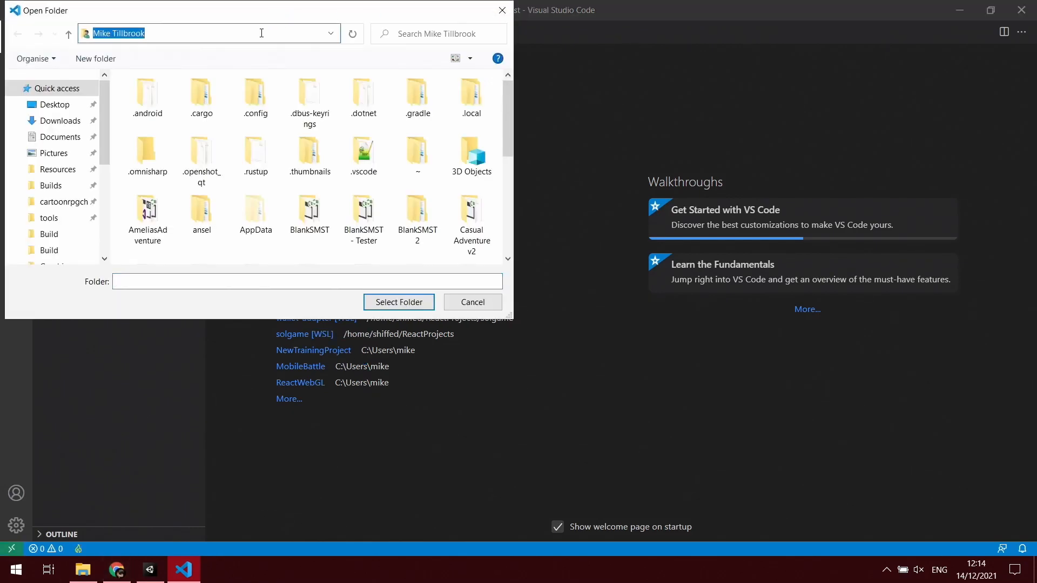
key(ctrl+v)
key(Return)
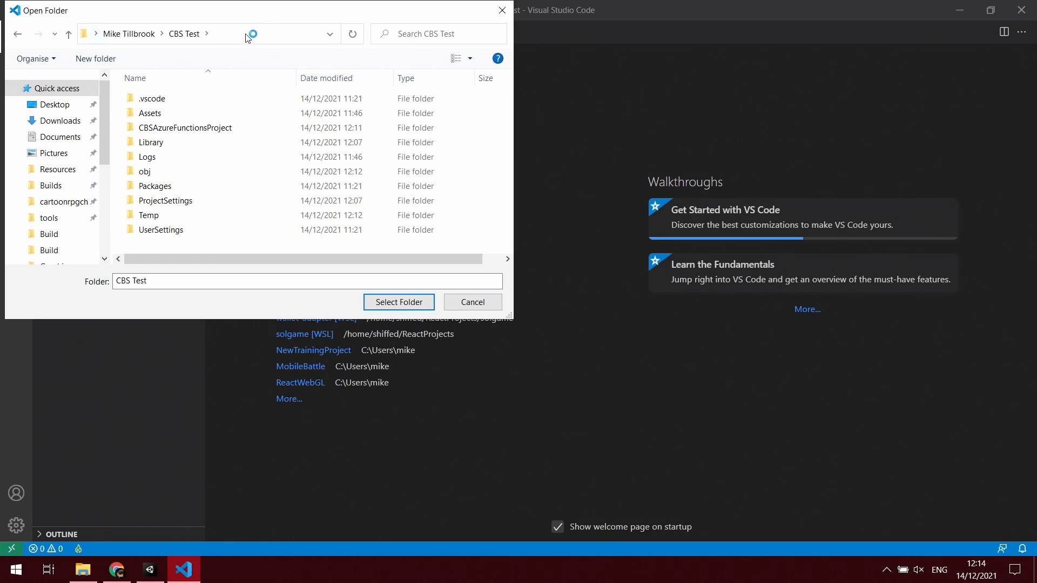
click(213, 127)
click(398, 306)
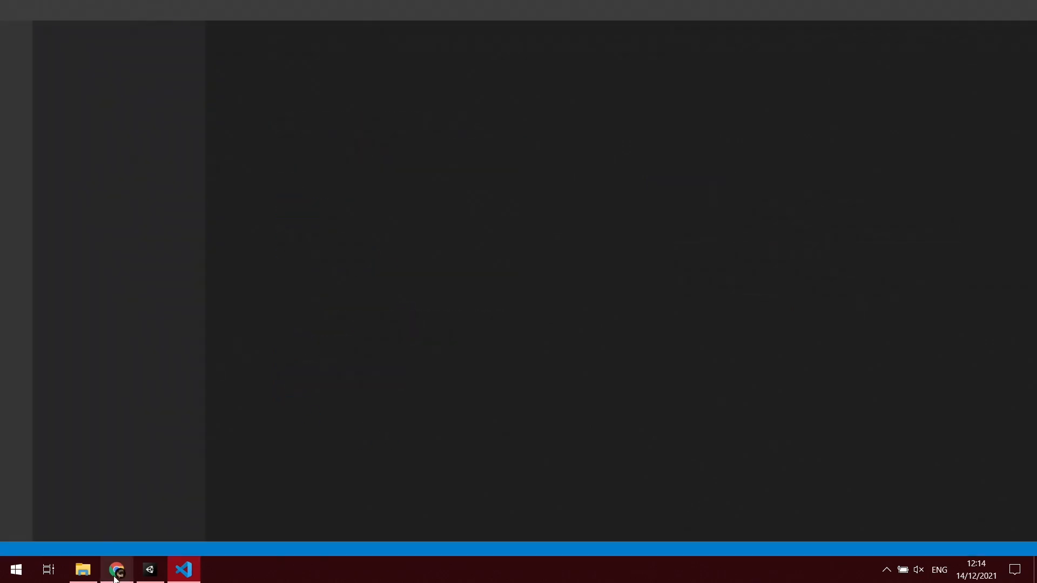
Switch to the documentation in Chrome and read the instructions on selecting the project folder and trusting its authors.
mouse_move(115, 578)
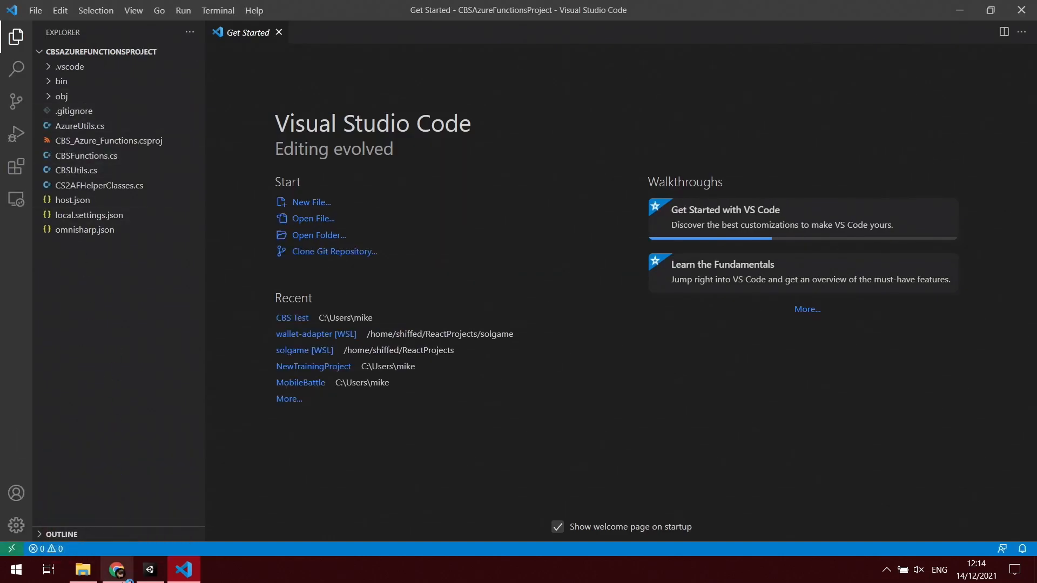
click(116, 575)
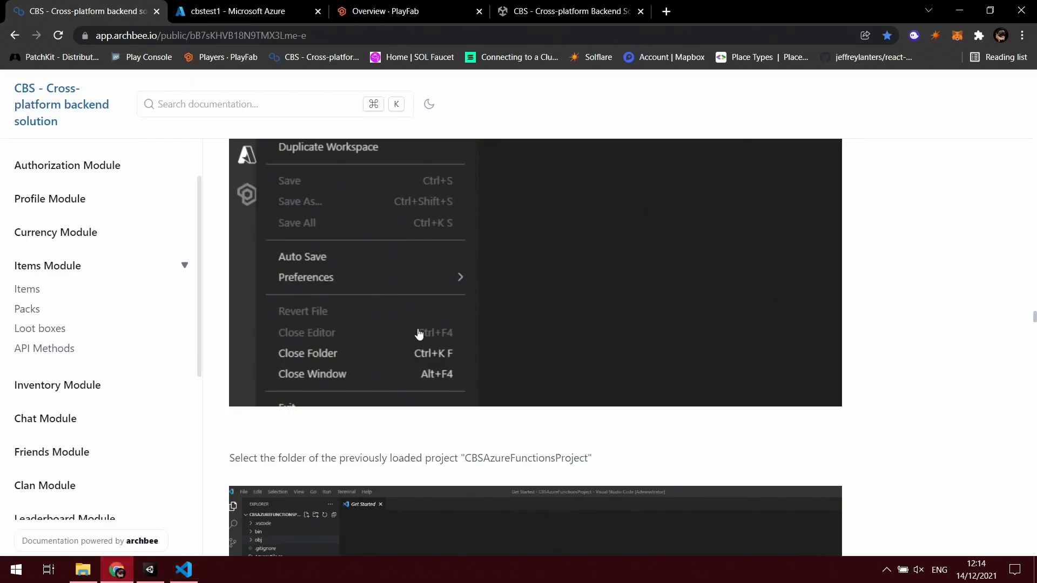
scroll(378, 386, down, 2)
scroll(372, 377, down, 4)
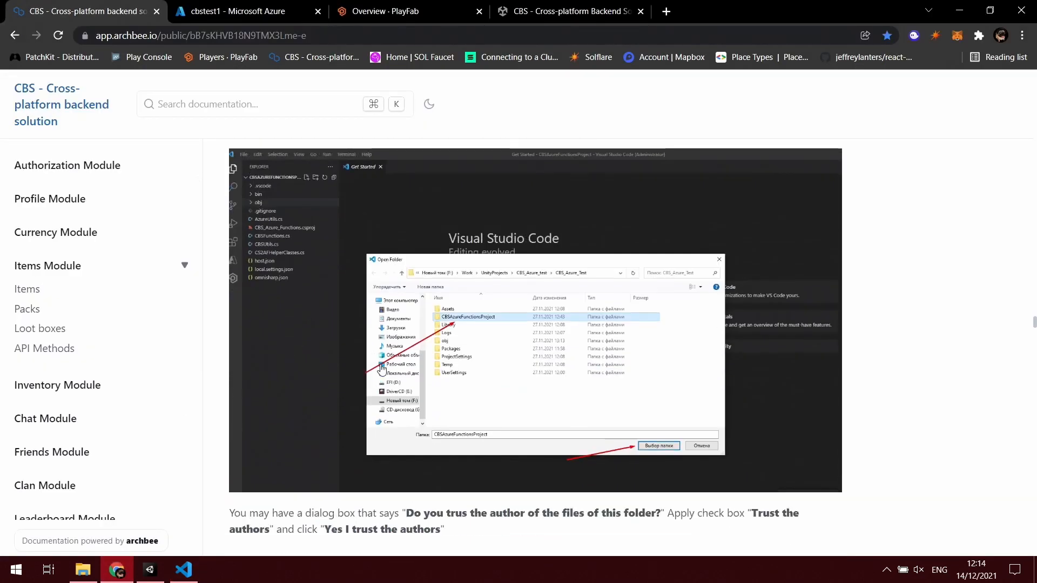
scroll(453, 351, down, 2)
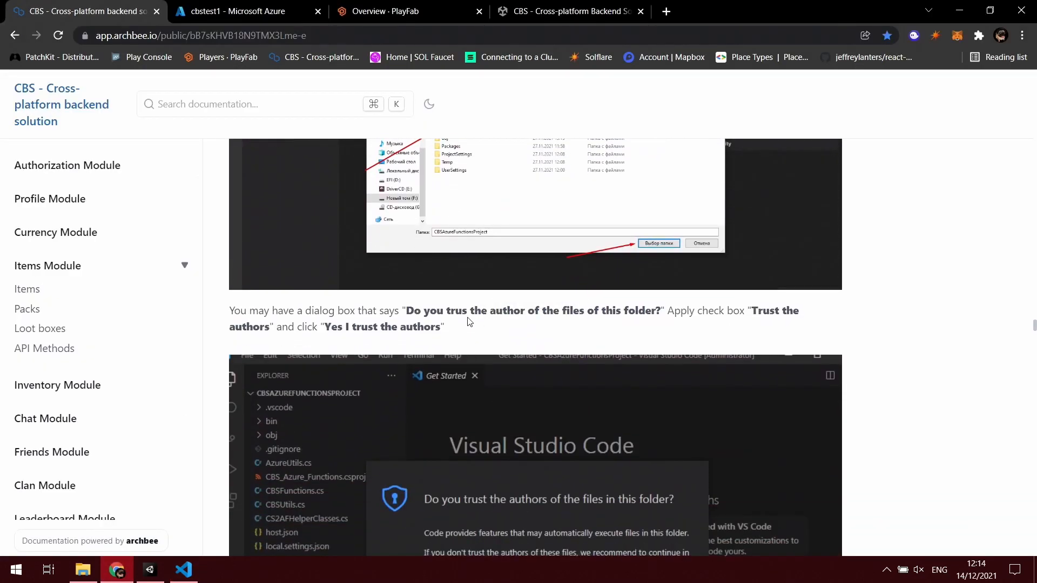
drag(455, 312, 559, 314)
click(556, 326)
scroll(525, 413, down, 2)
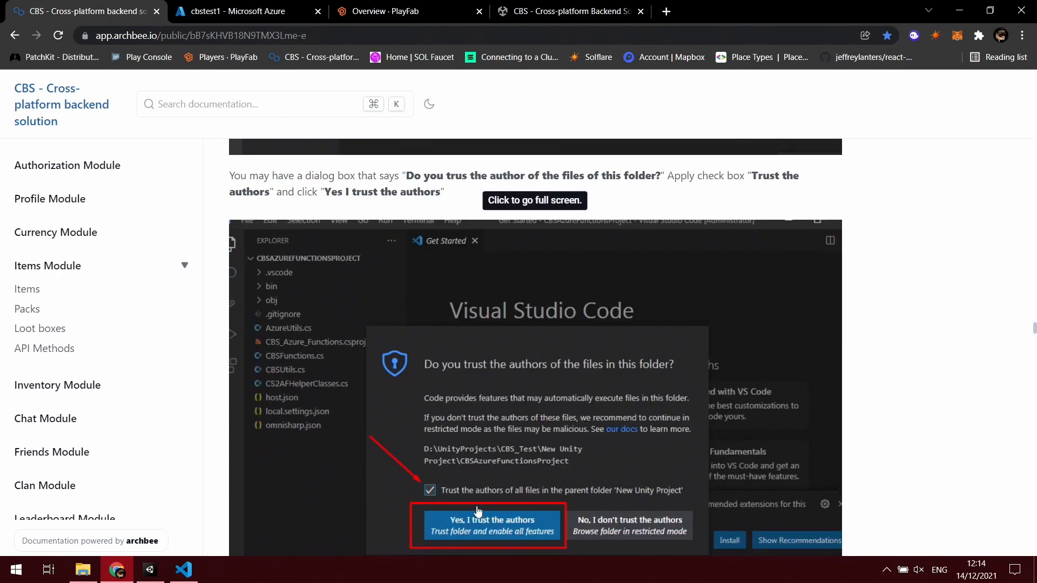
Switch to Visual Studio Code, install the recommended Azure Functions extension, and inspect the C# and Azure Functions extension pages.
click(184, 570)
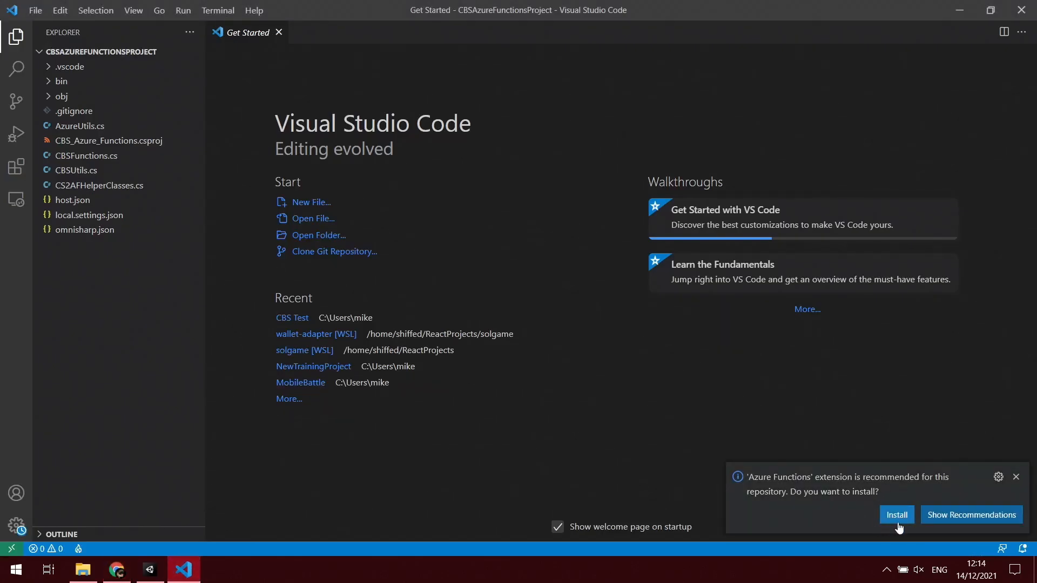
click(897, 515)
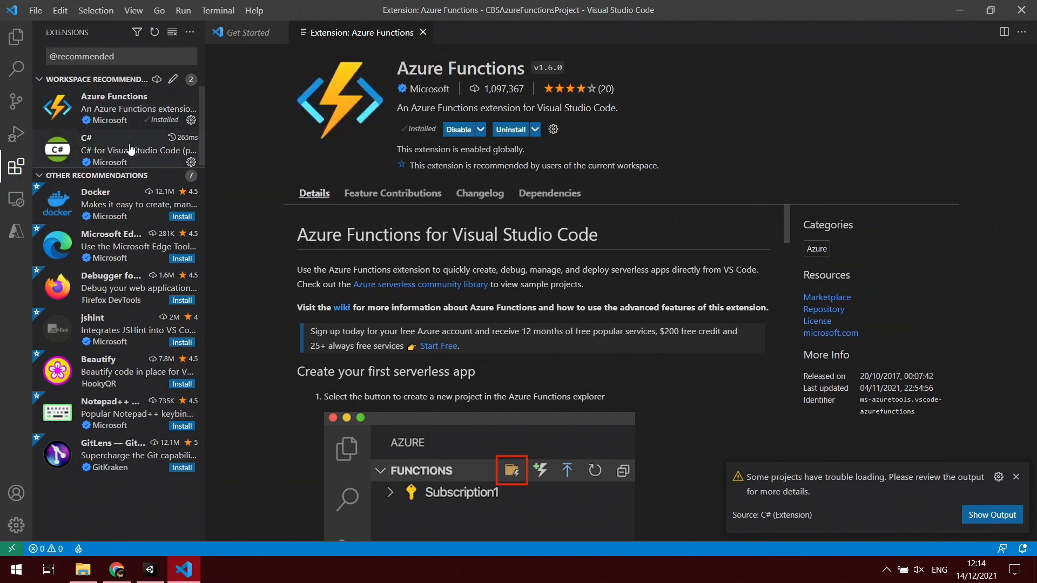
click(130, 149)
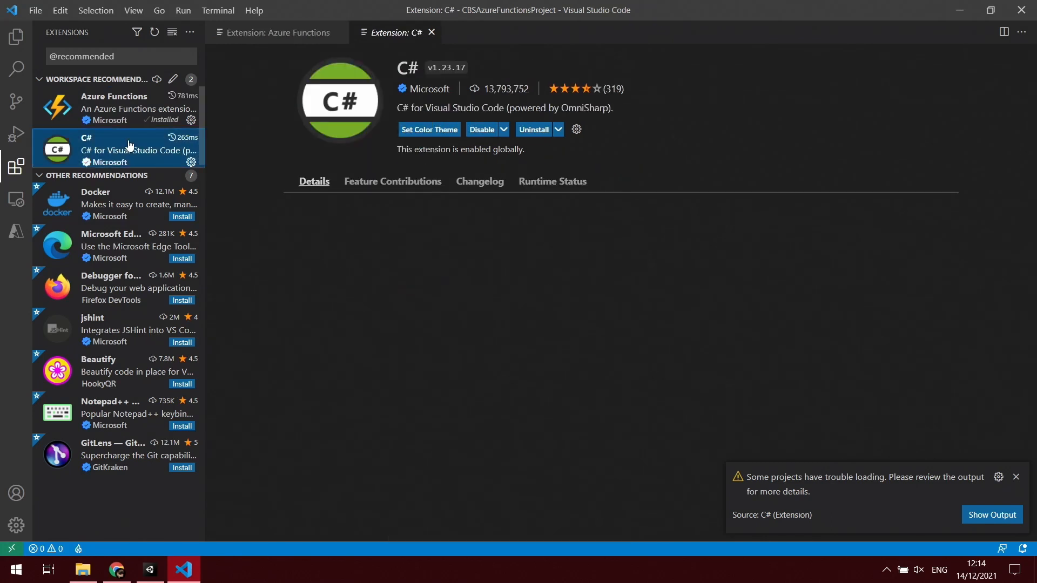
click(102, 117)
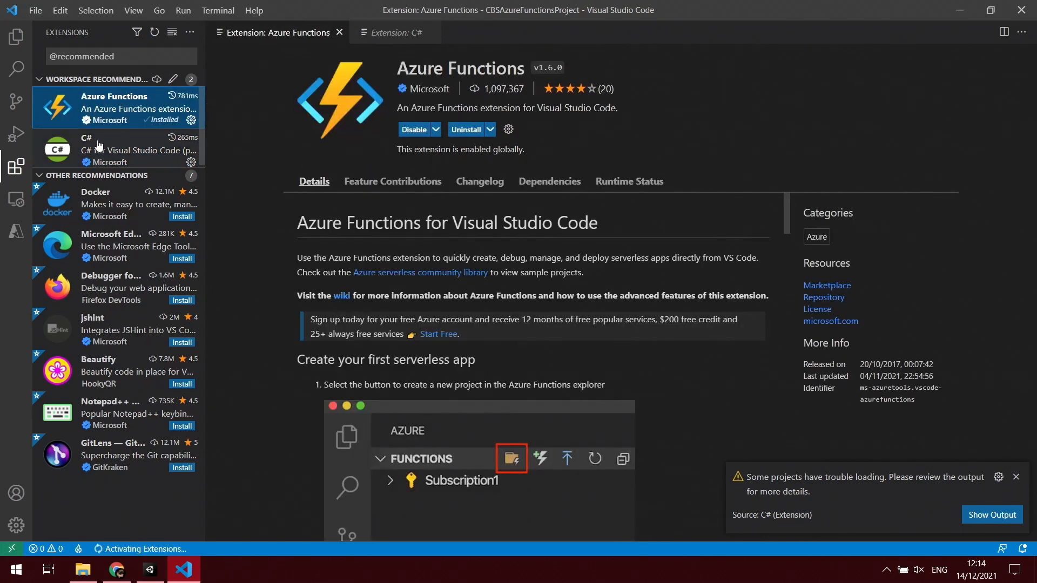
Read the documentation on installing the Azure Functions and C# extensions, and compare it with the recommended extensions in Visual Studio Code.
click(117, 571)
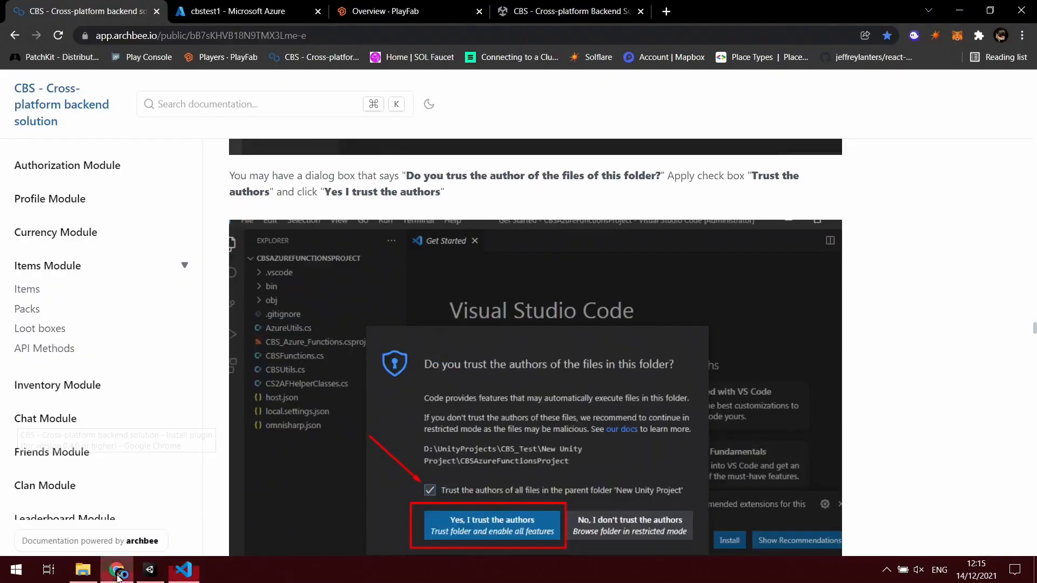
scroll(403, 403, down, 6)
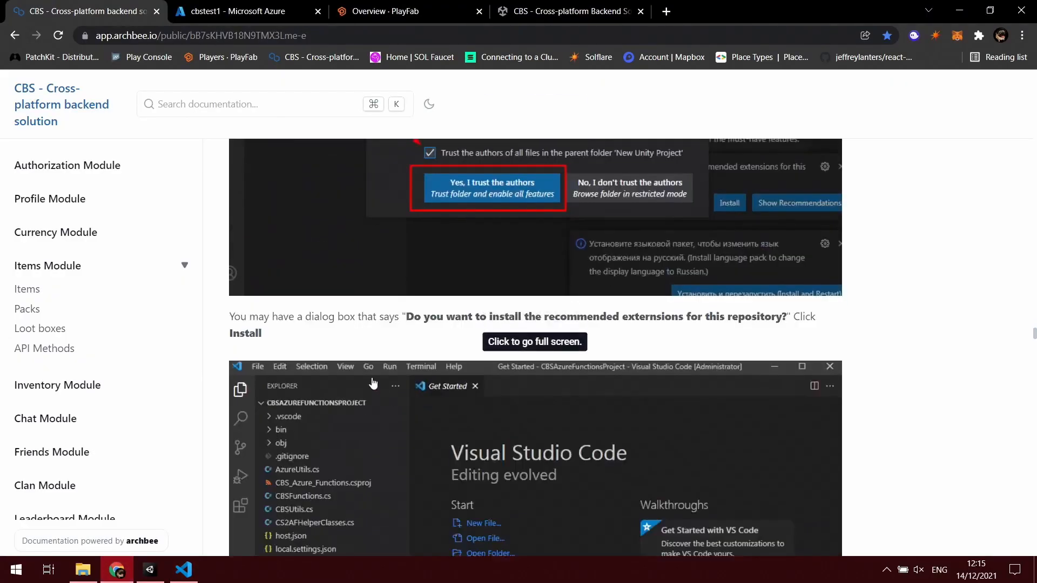
scroll(475, 323, down, 8)
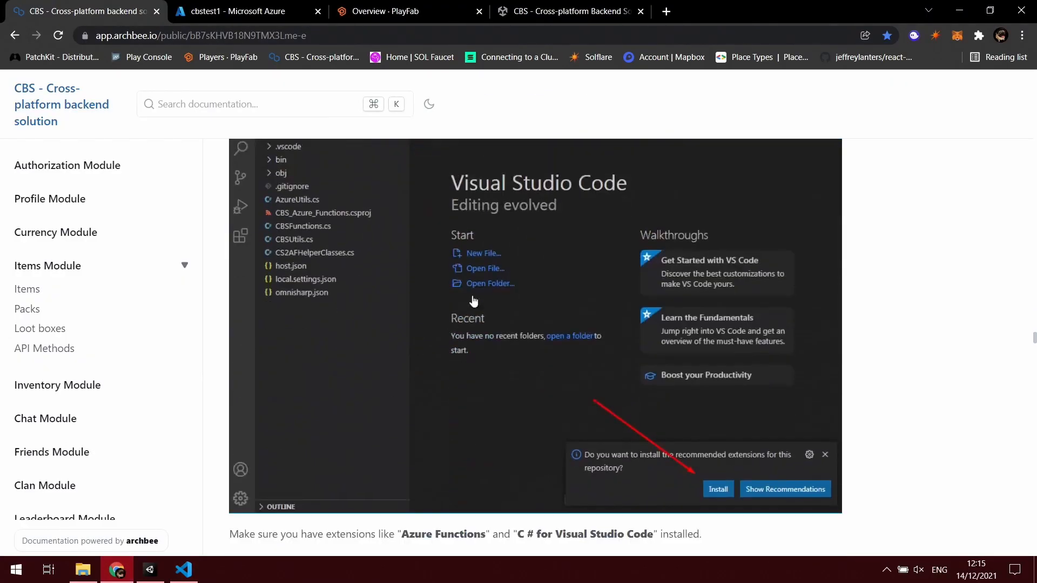
drag(412, 335, 523, 336)
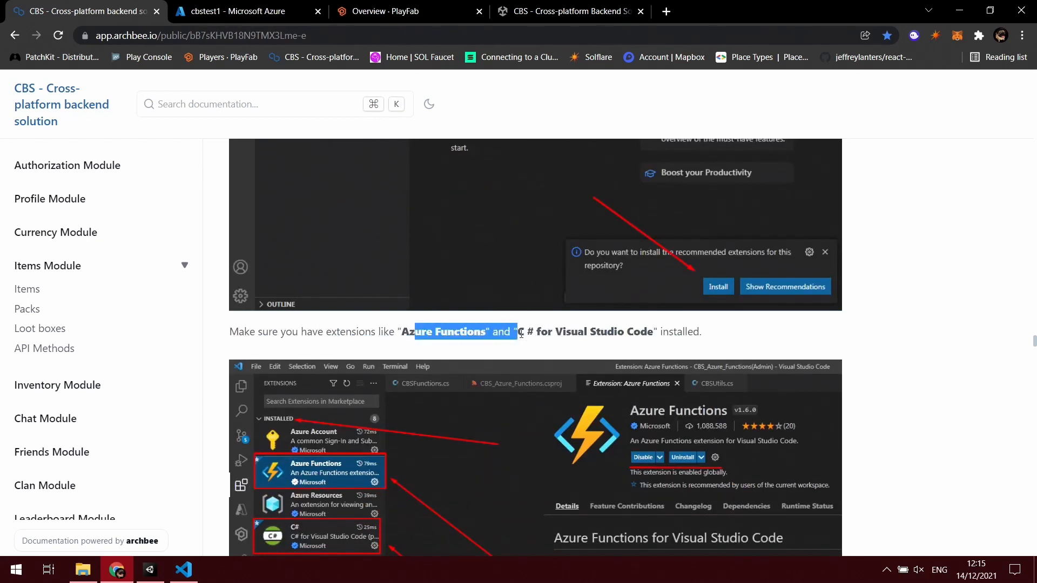
click(437, 337)
scroll(476, 336, down, 10)
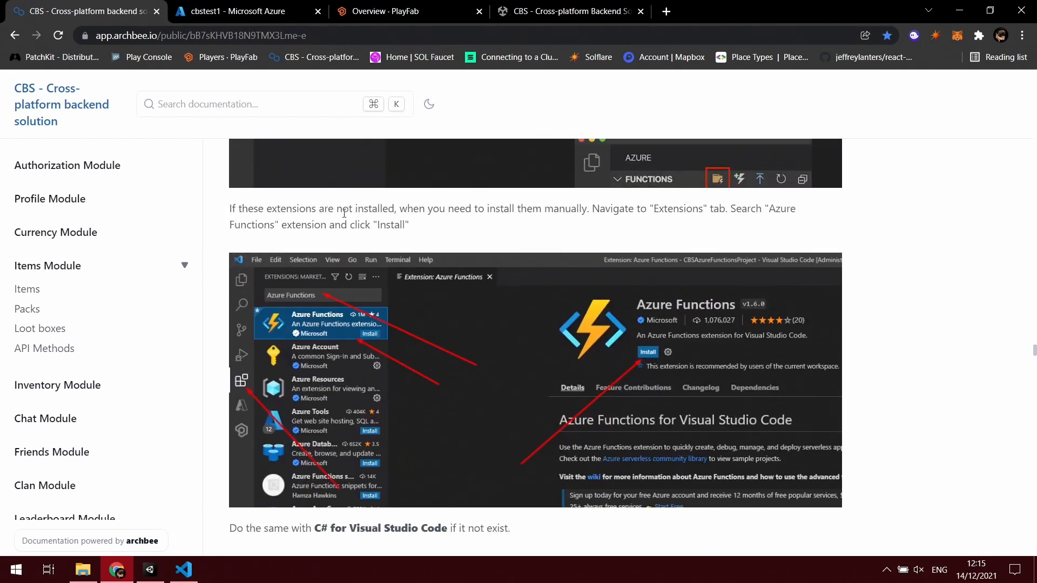
scroll(416, 251, down, 5)
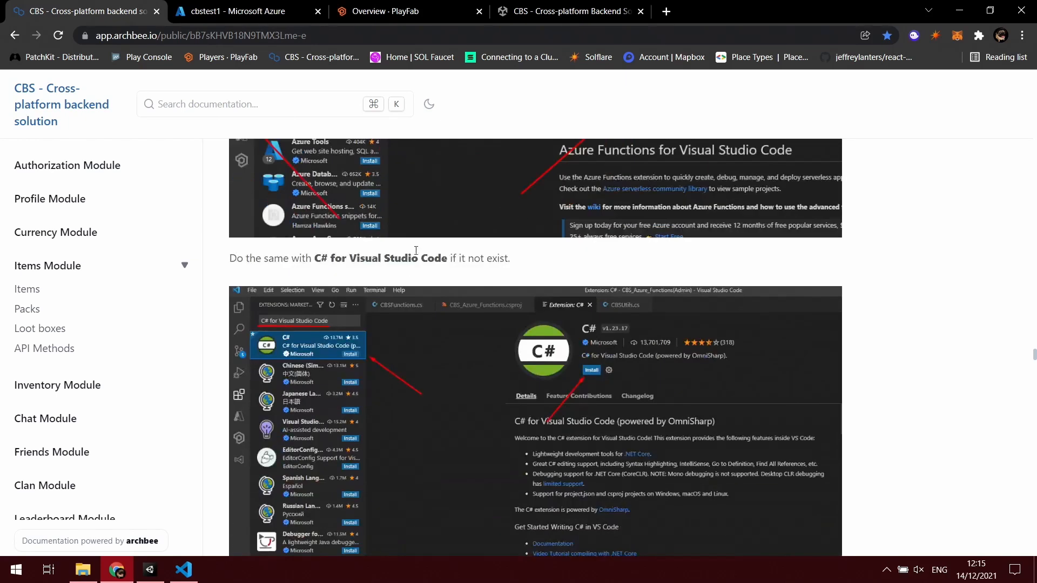
scroll(376, 251, up, 4)
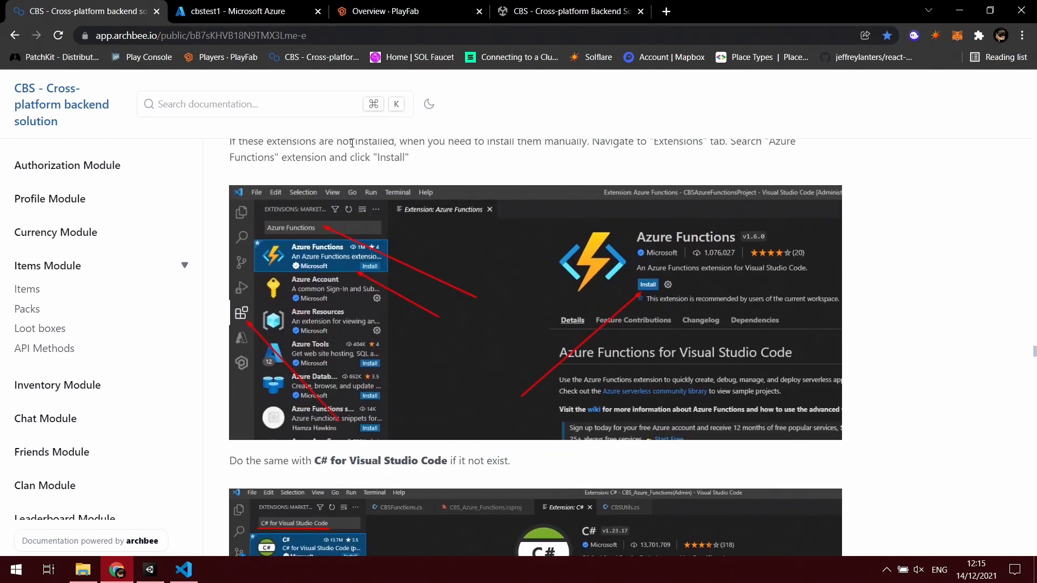
click(184, 570)
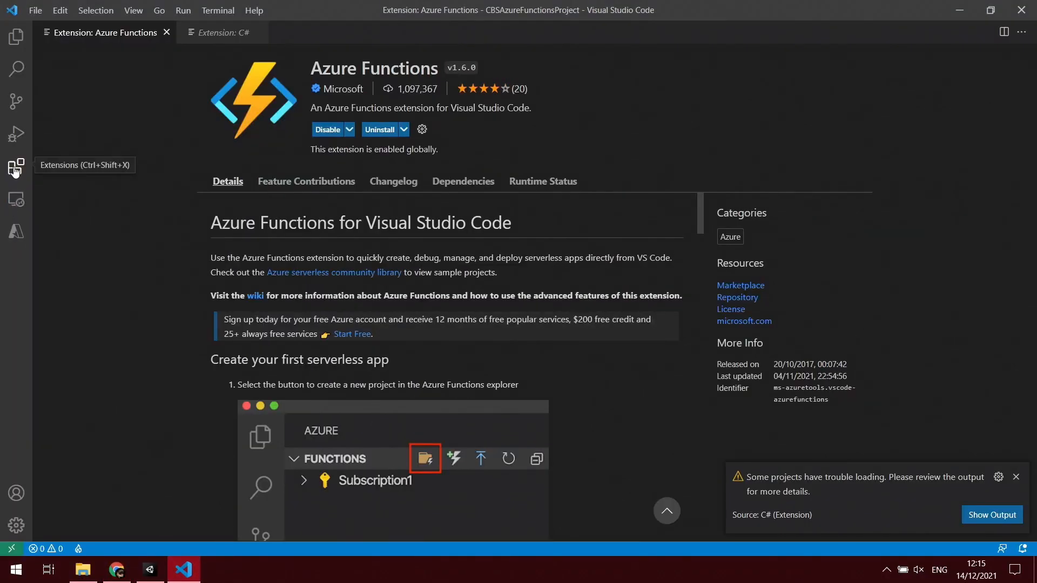
click(120, 54)
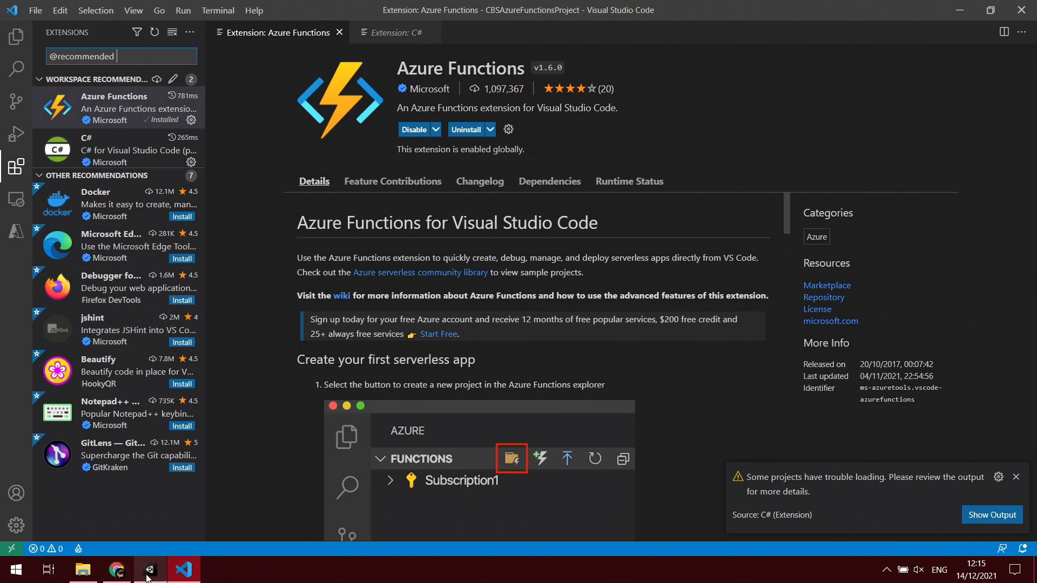
Return to the documentation in Chrome and find the instructions for signing in to Azure from Visual Studio Code.
click(113, 573)
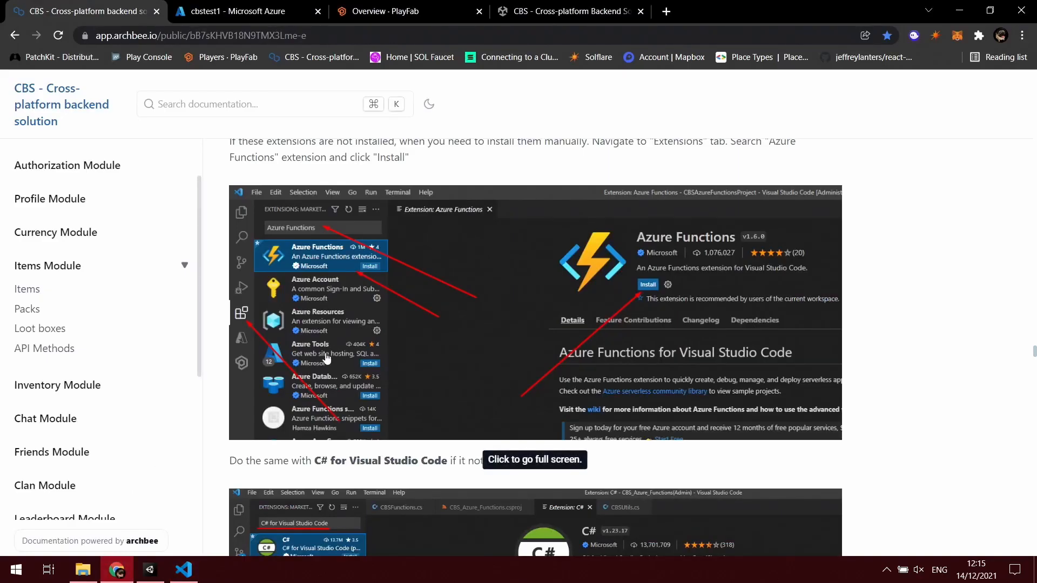
scroll(335, 346, down, 5)
scroll(334, 346, down, 6)
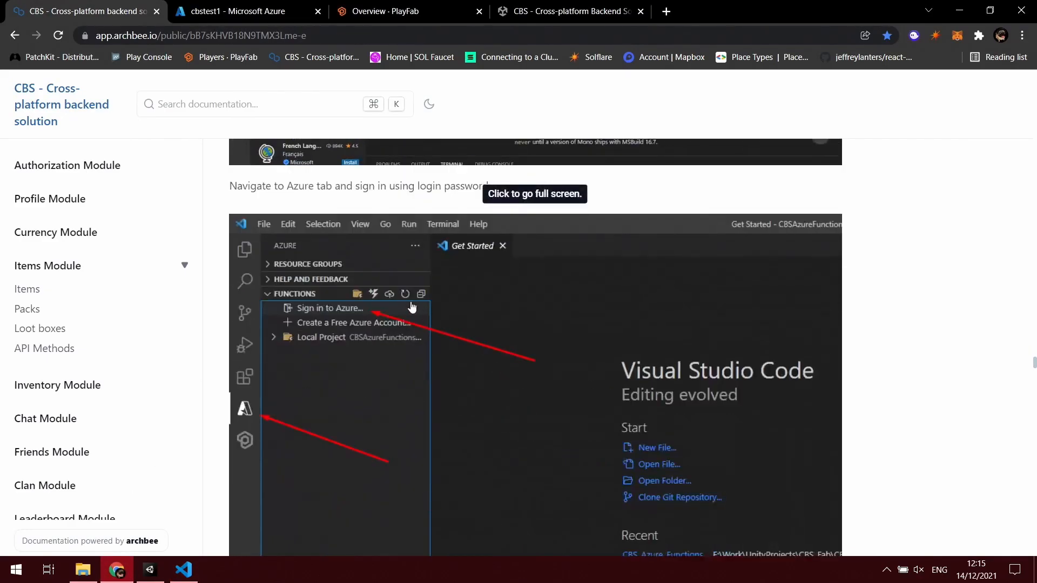
Switch to Visual Studio Code, sign in to Azure with the existing Microsoft account in the browser, and close the sign-in page.
drag(298, 189, 458, 192)
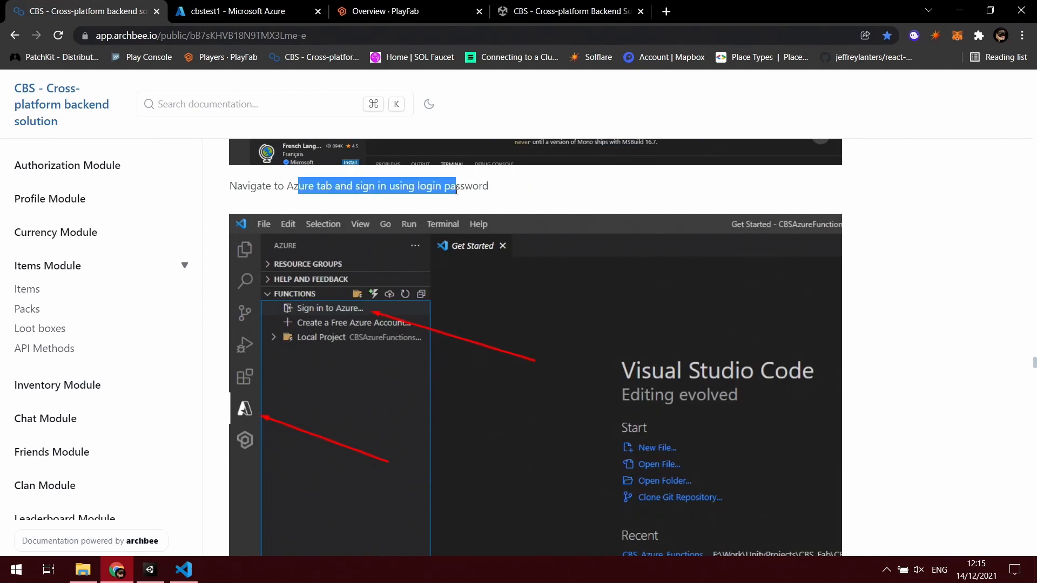
click(455, 200)
click(160, 578)
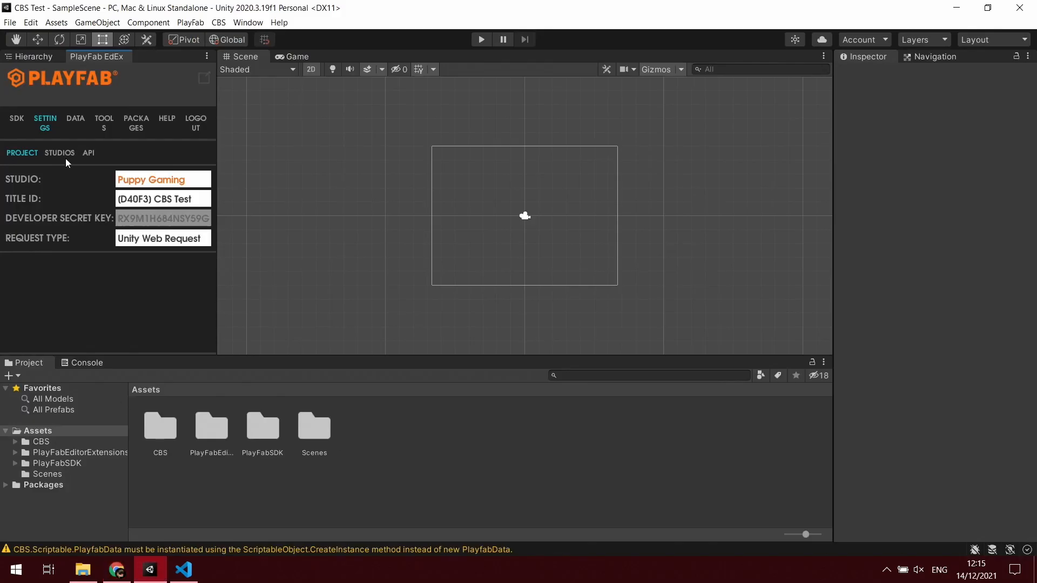
click(116, 574)
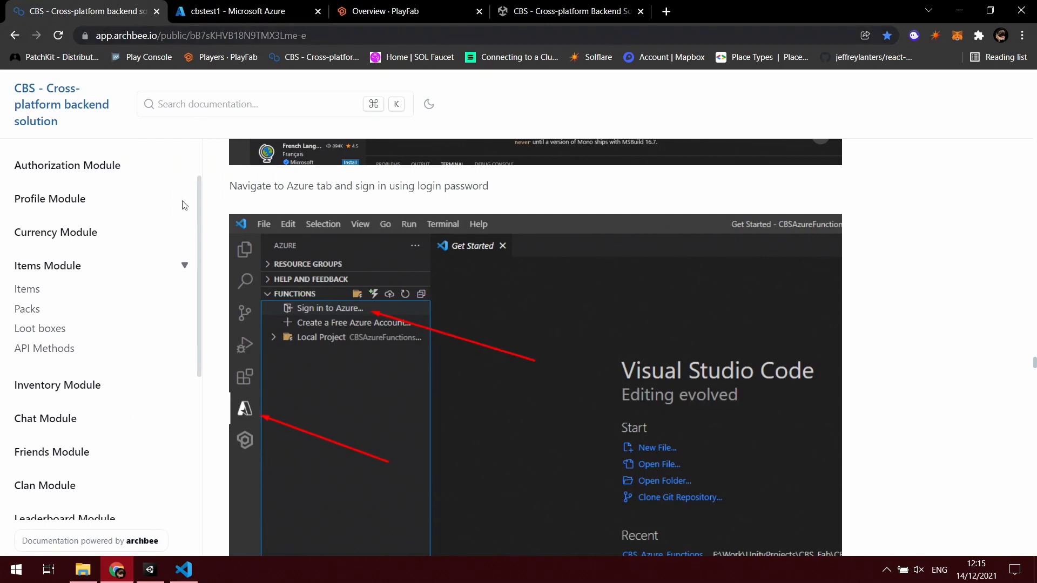
click(183, 570)
click(16, 233)
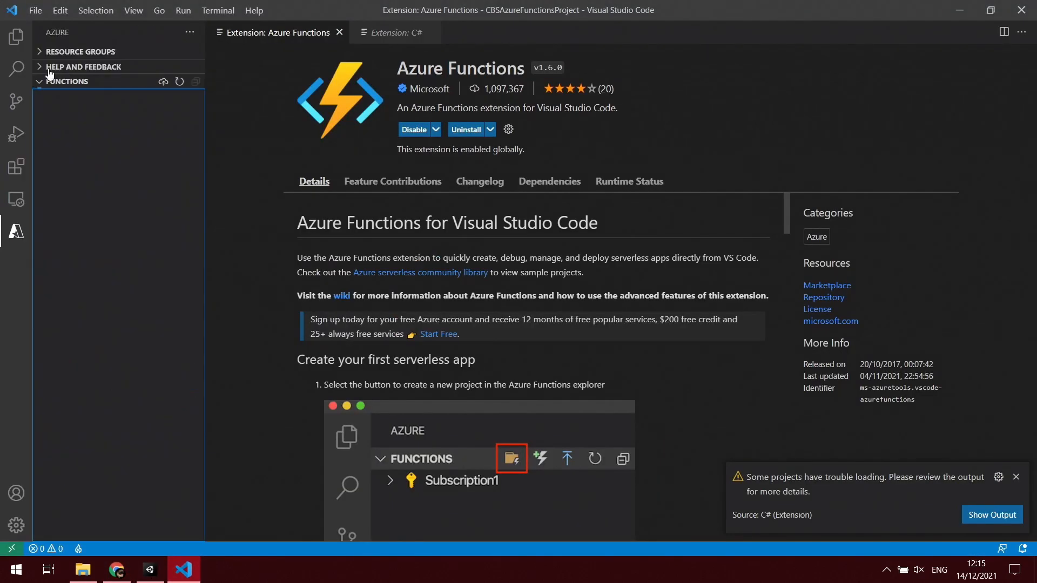
click(117, 99)
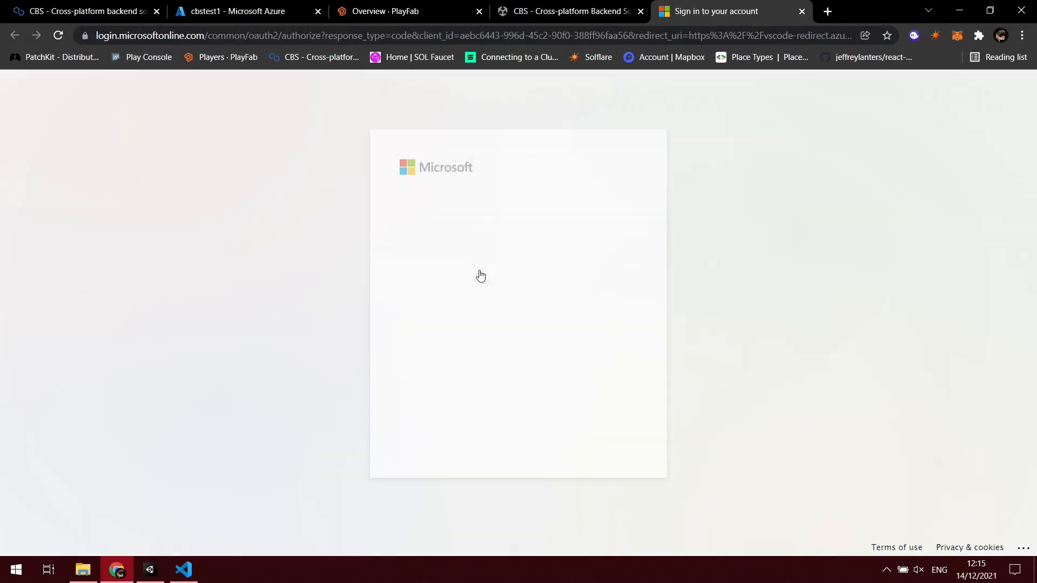
click(553, 237)
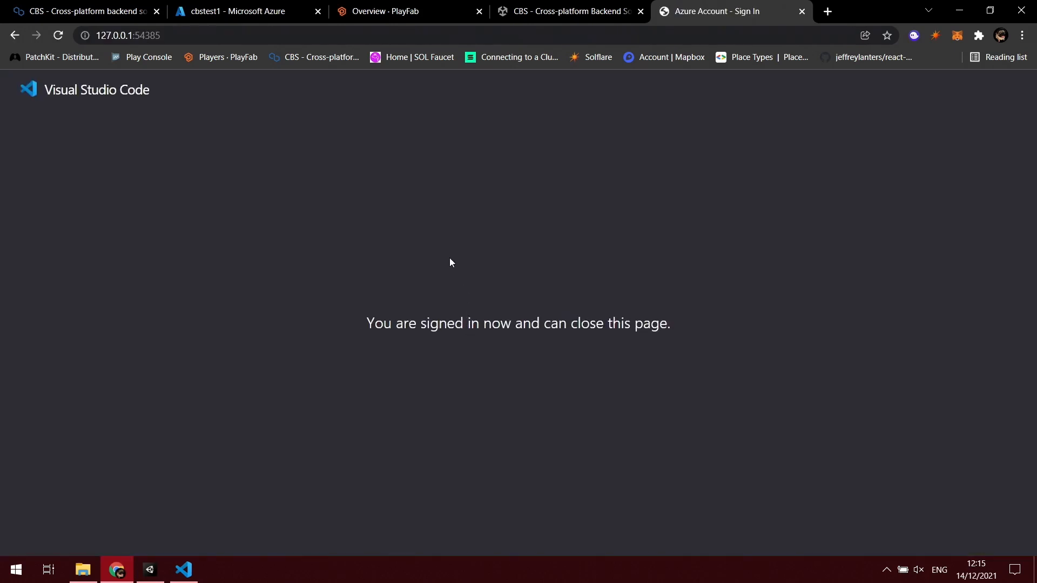
click(801, 12)
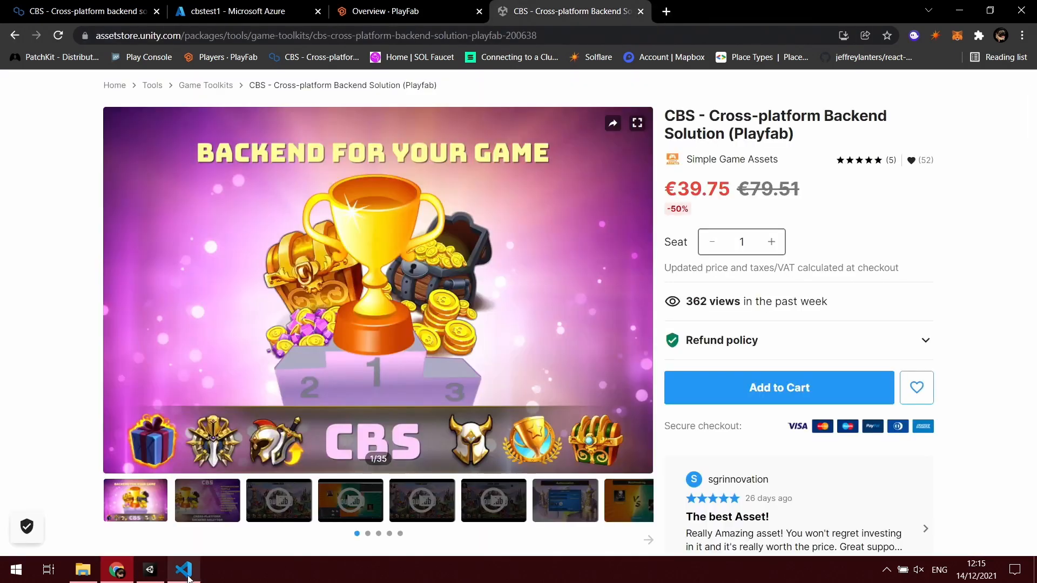
click(184, 569)
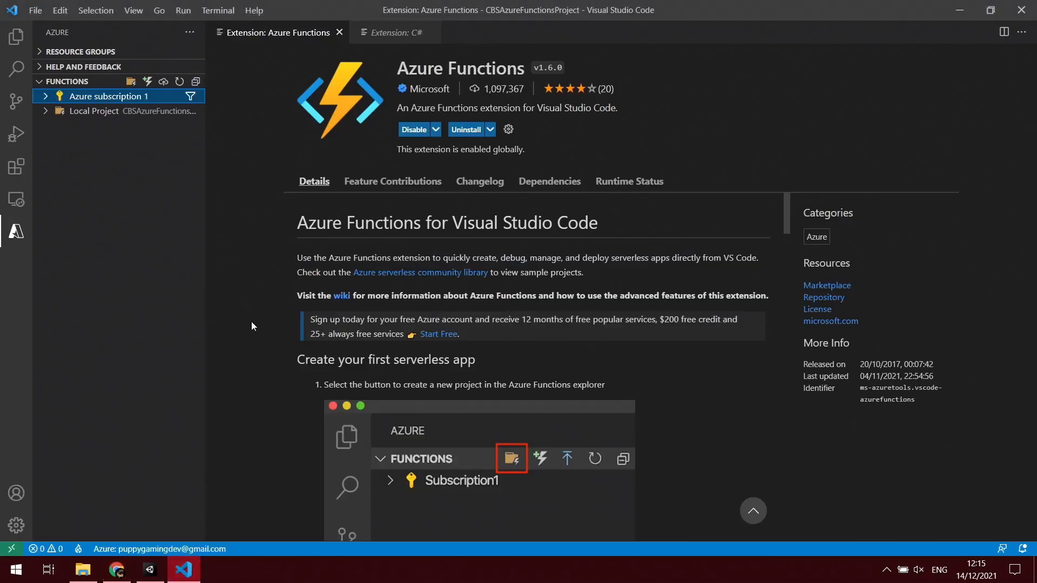
Check the documentation in Chrome for the step after login, and open a new terminal in Visual Studio Code.
click(120, 573)
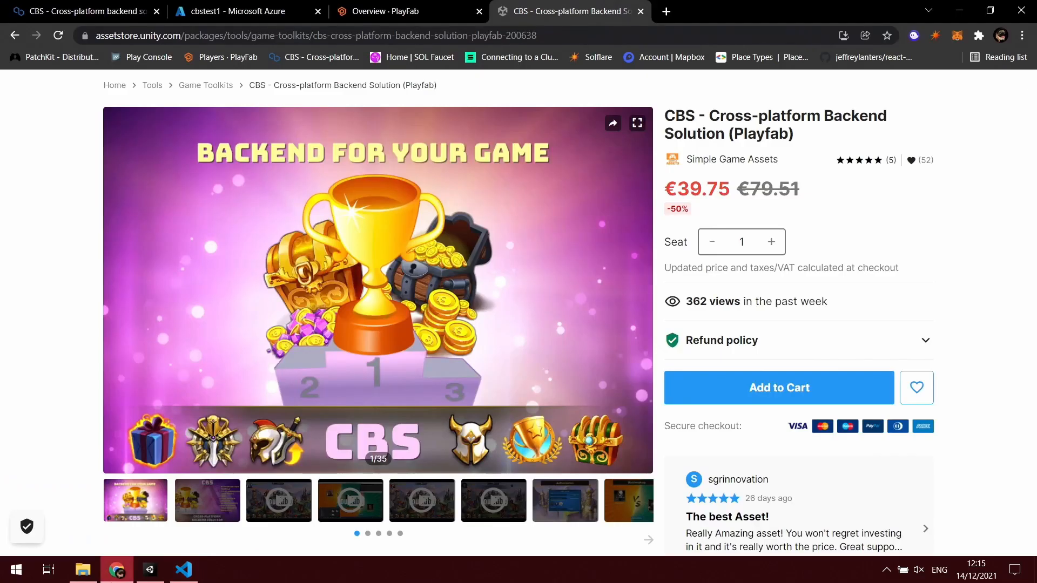
click(95, 7)
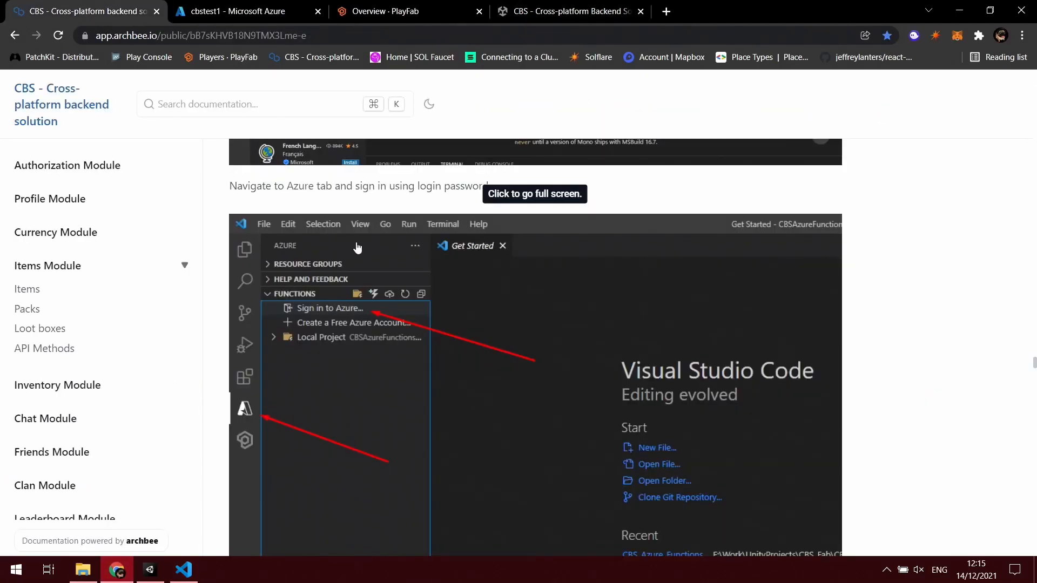
scroll(329, 230, down, 6)
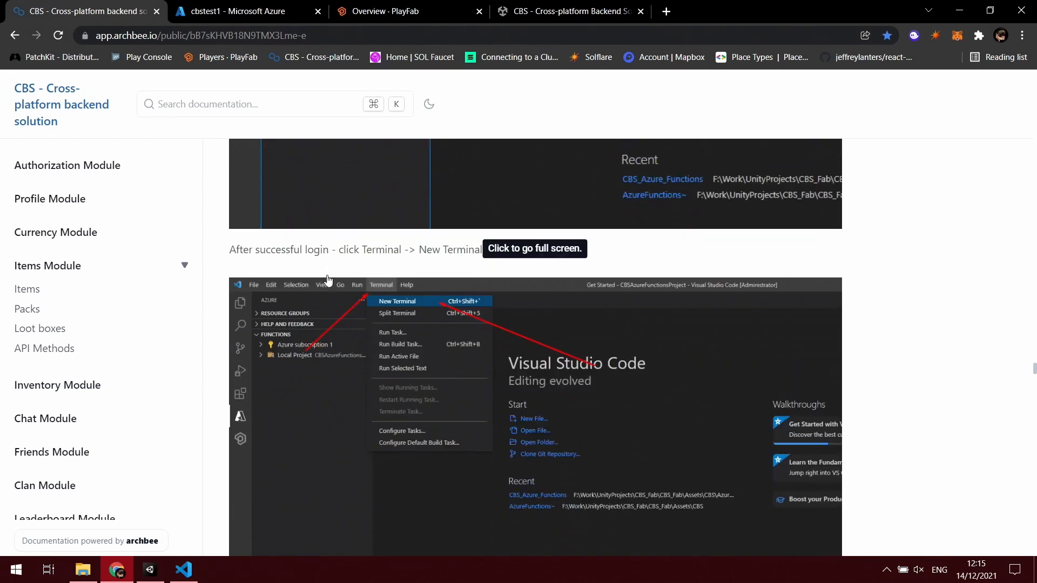
drag(367, 223, 427, 223)
click(410, 229)
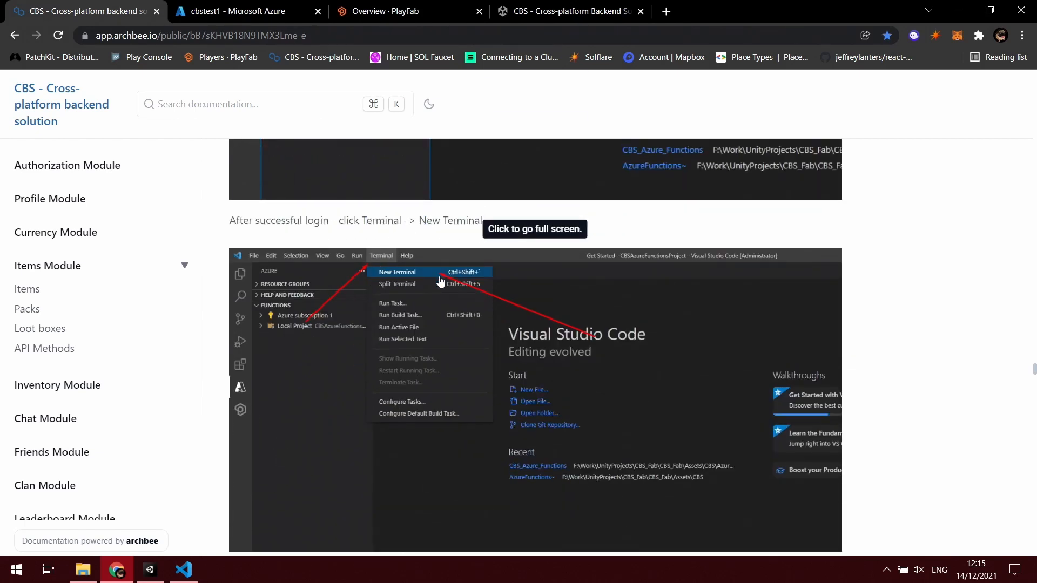
click(183, 569)
click(218, 11)
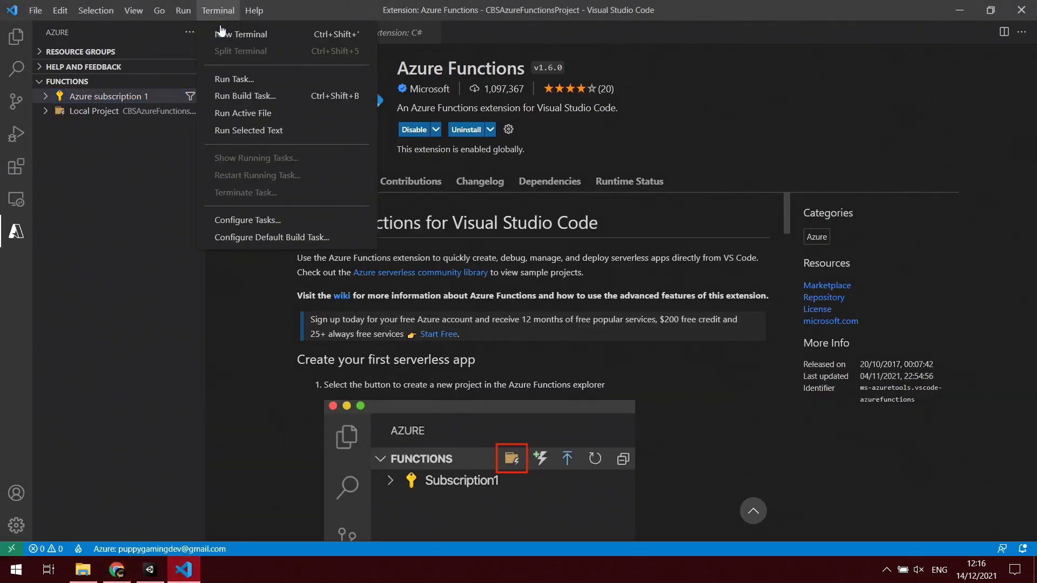
click(221, 33)
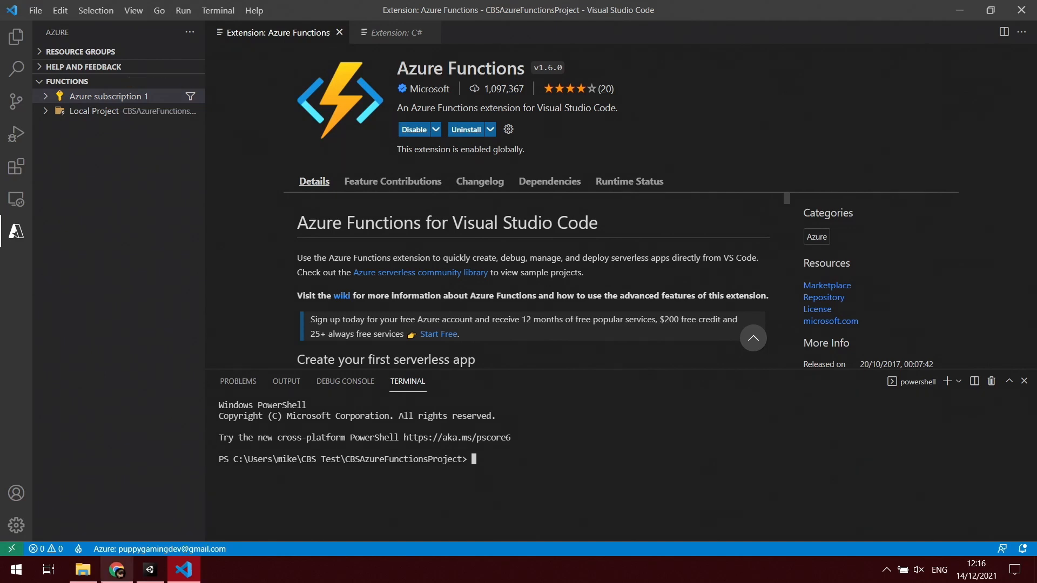
Run dotnet restore in the Visual Studio Code terminal, and review the documentation's warning about adding dotnet to the Environment Variables.
click(115, 570)
scroll(348, 359, down, 6)
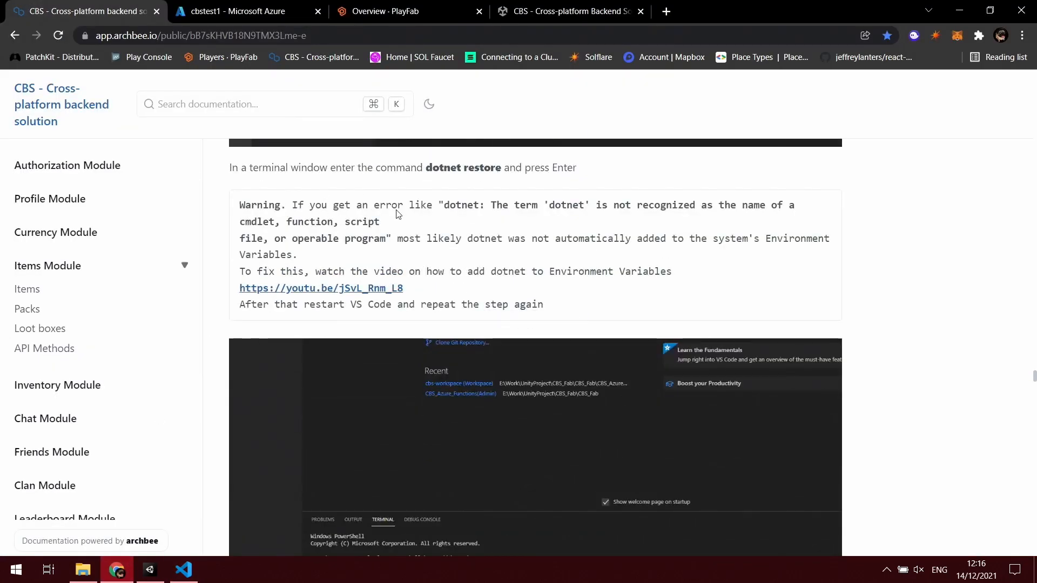
click(184, 569)
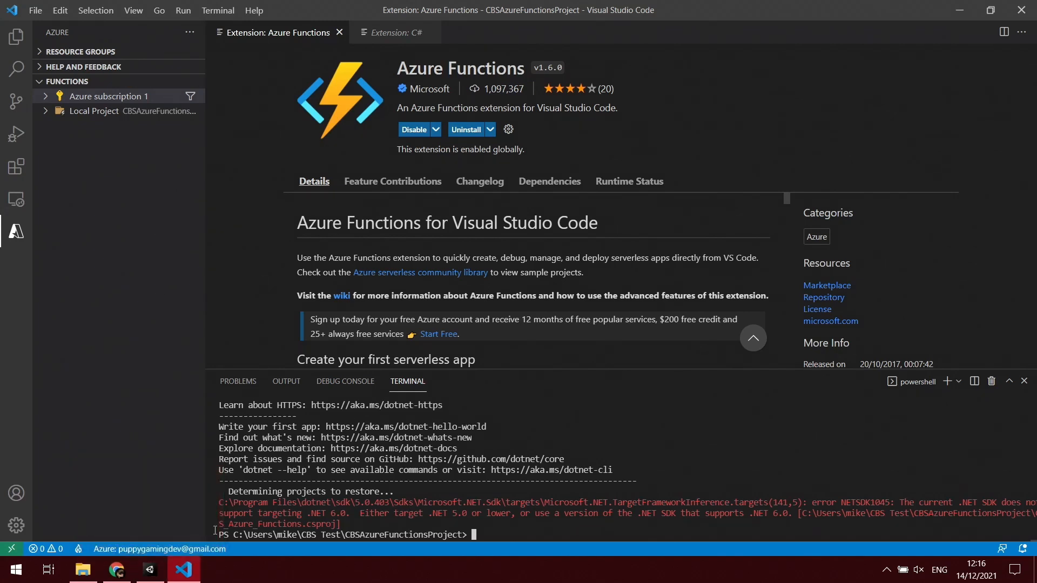
click(117, 570)
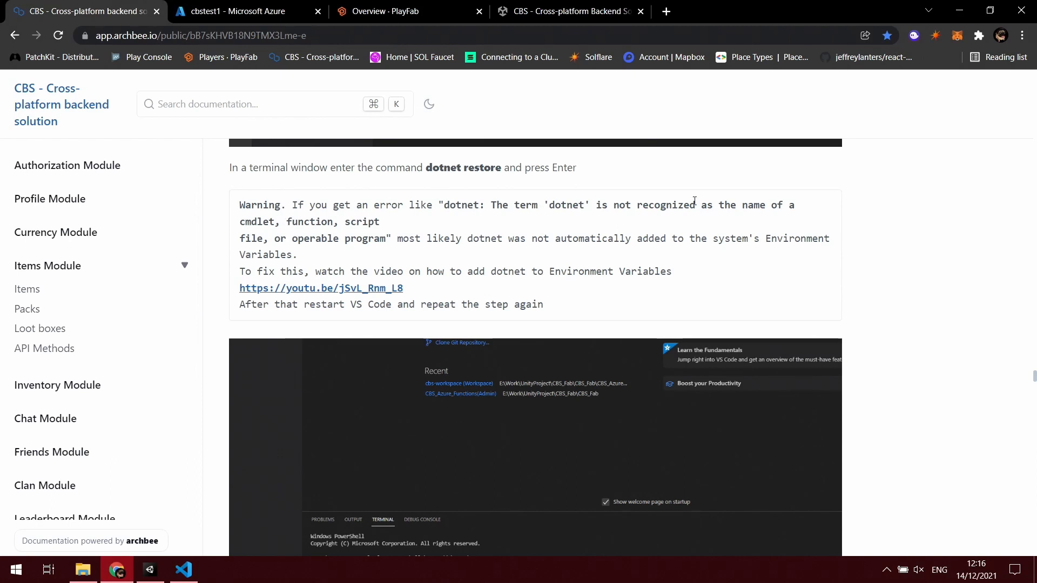
scroll(386, 432, down, 2)
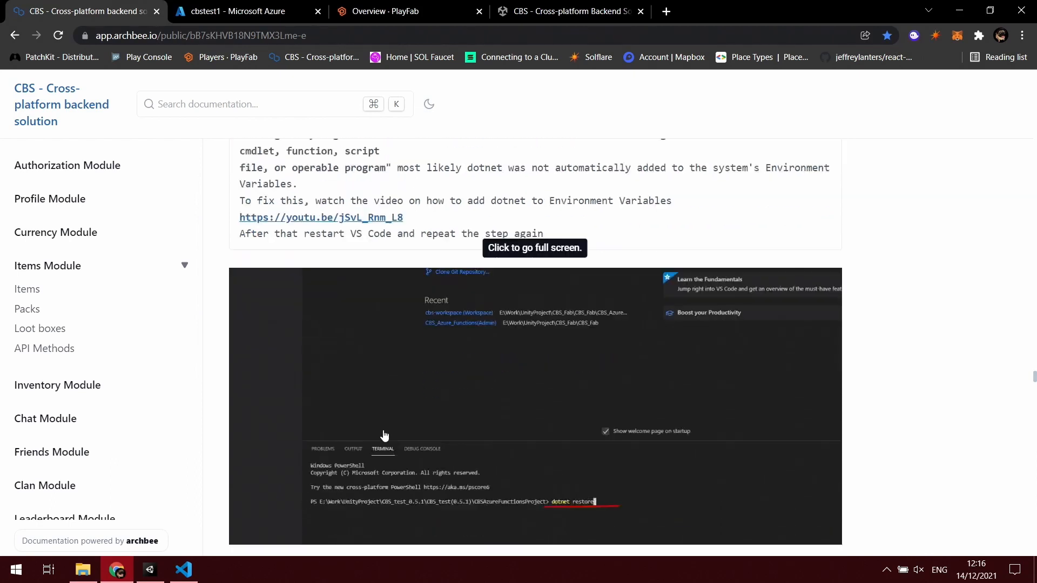
scroll(384, 435, up, 2)
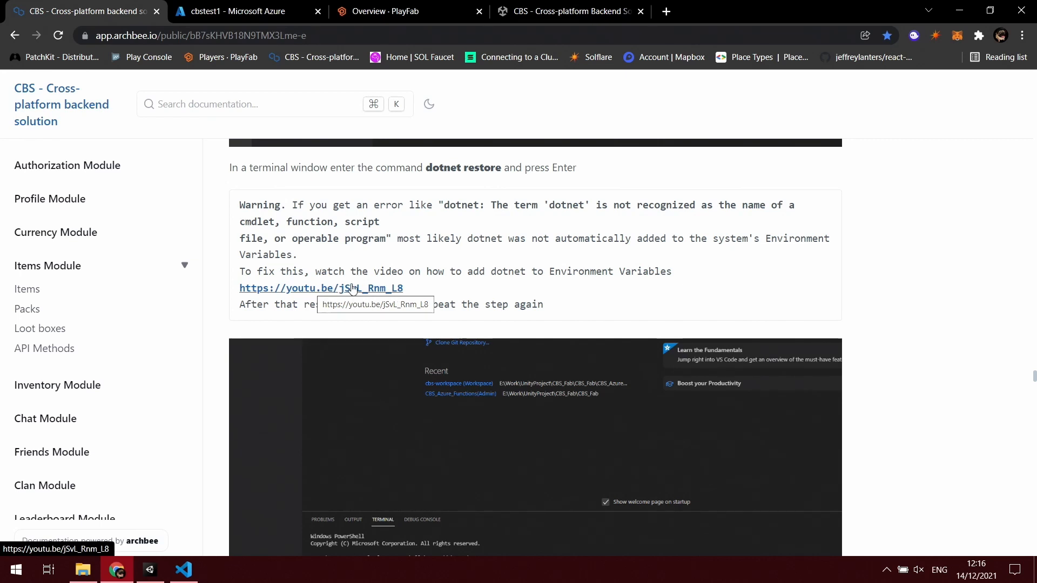
scroll(319, 273, up, 1)
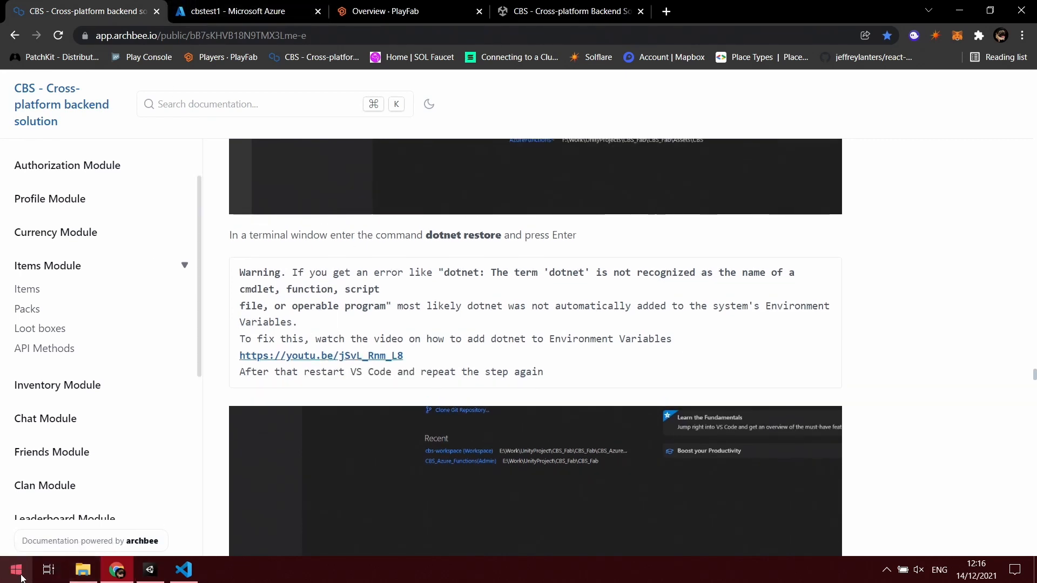
Switch to File Explorer, go to the dotnet folder in Program Files on the C: drive, and copy its path.
click(82, 569)
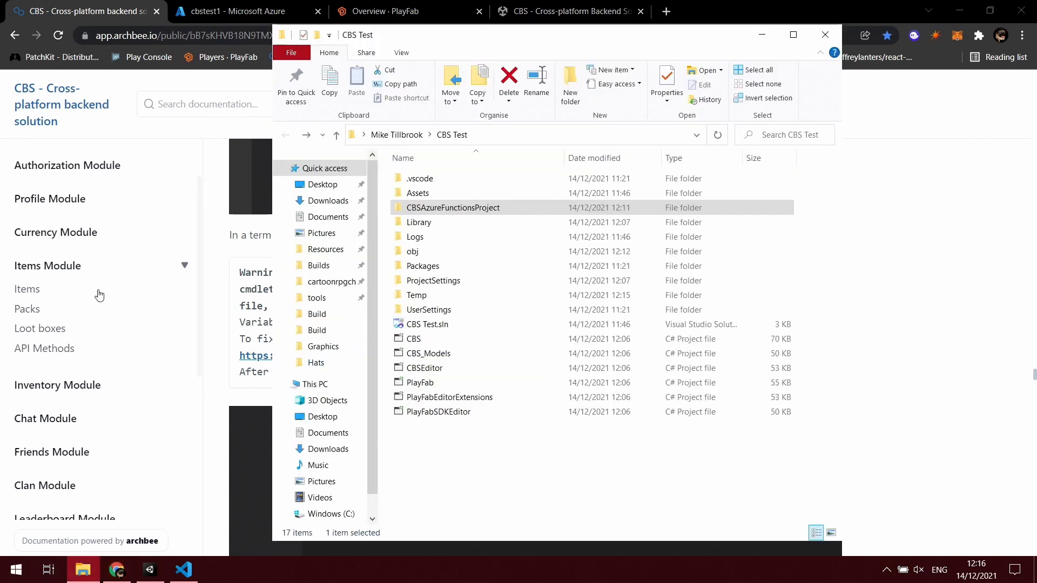
click(315, 384)
double_click(475, 353)
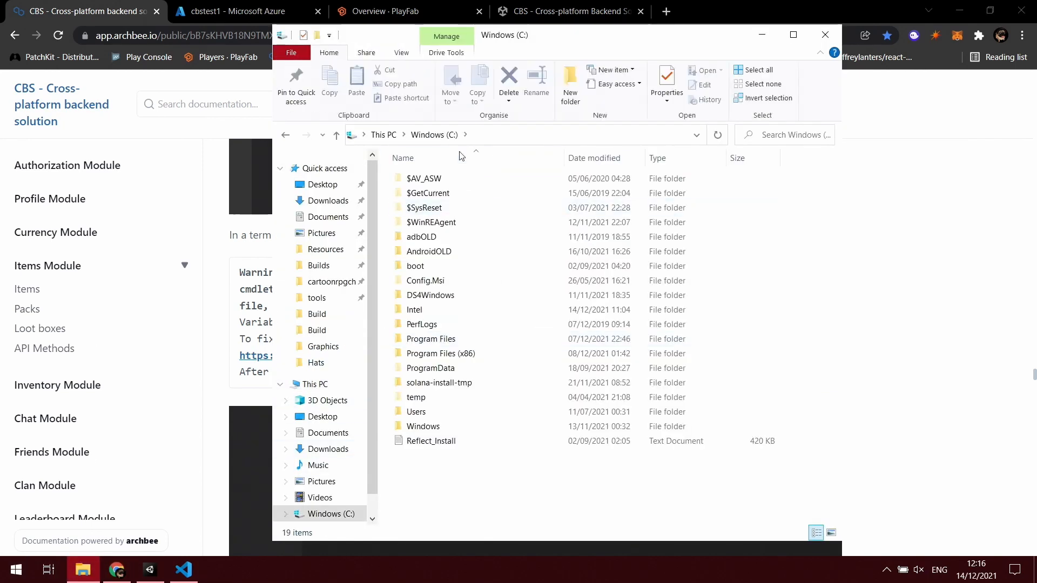
double_click(432, 339)
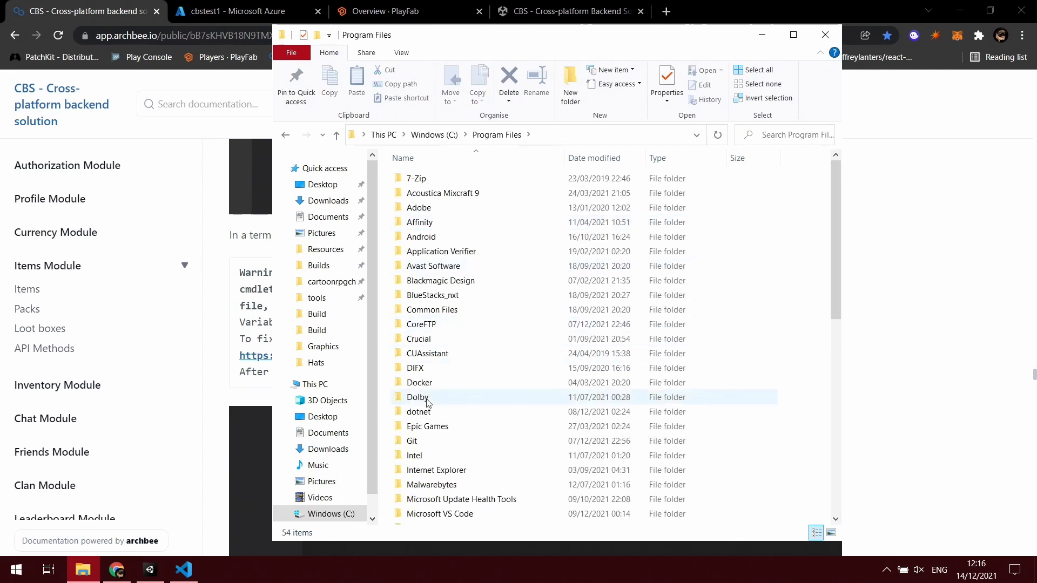
double_click(419, 412)
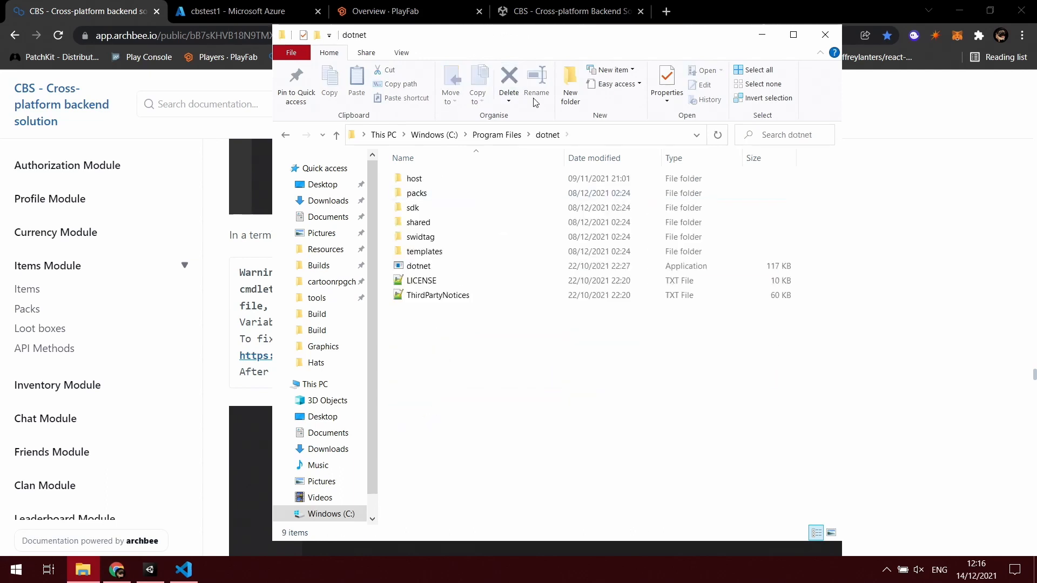
click(592, 132)
right_click(527, 137)
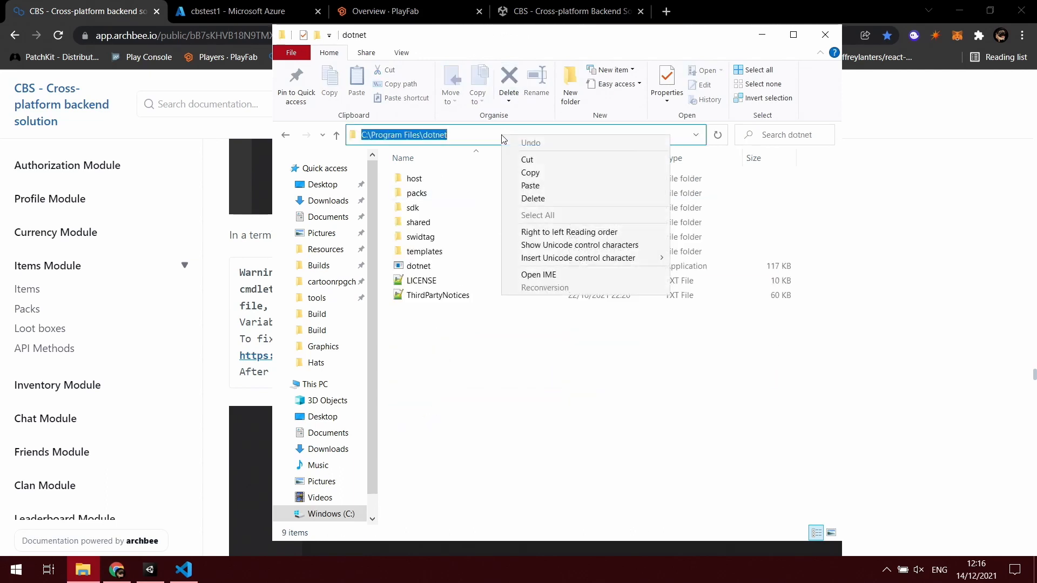
click(528, 174)
Open the system environment variables and add the copied C:\Program Files\dotnet path as a new entry in the user Path variable.
click(15, 569)
text(env)
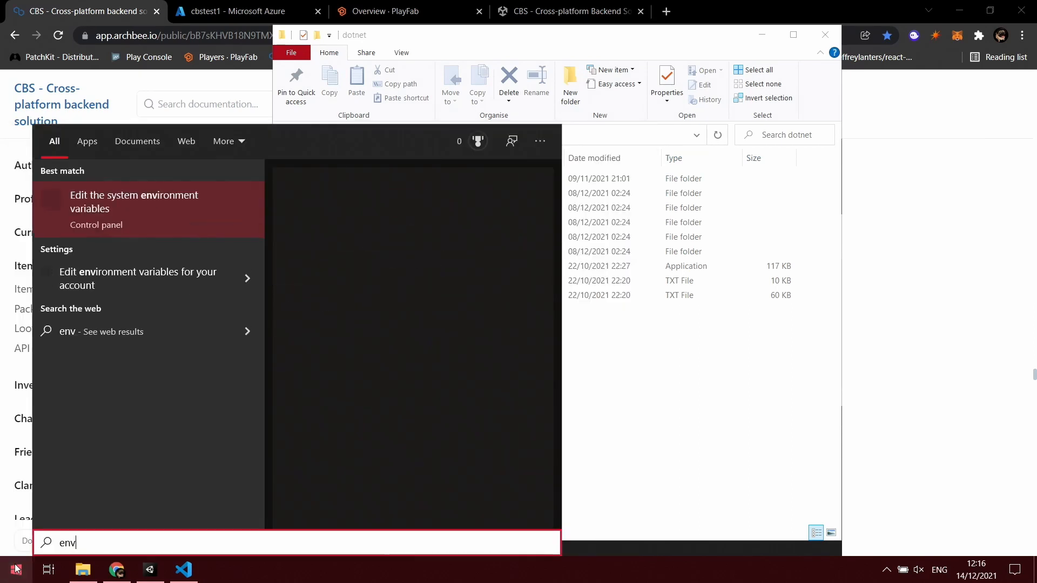
click(147, 208)
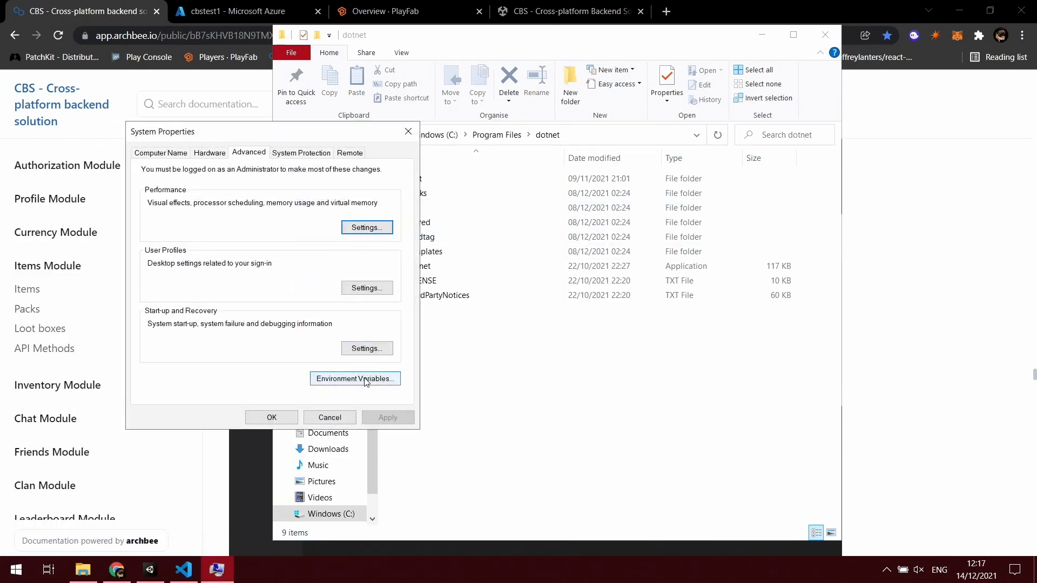
click(360, 379)
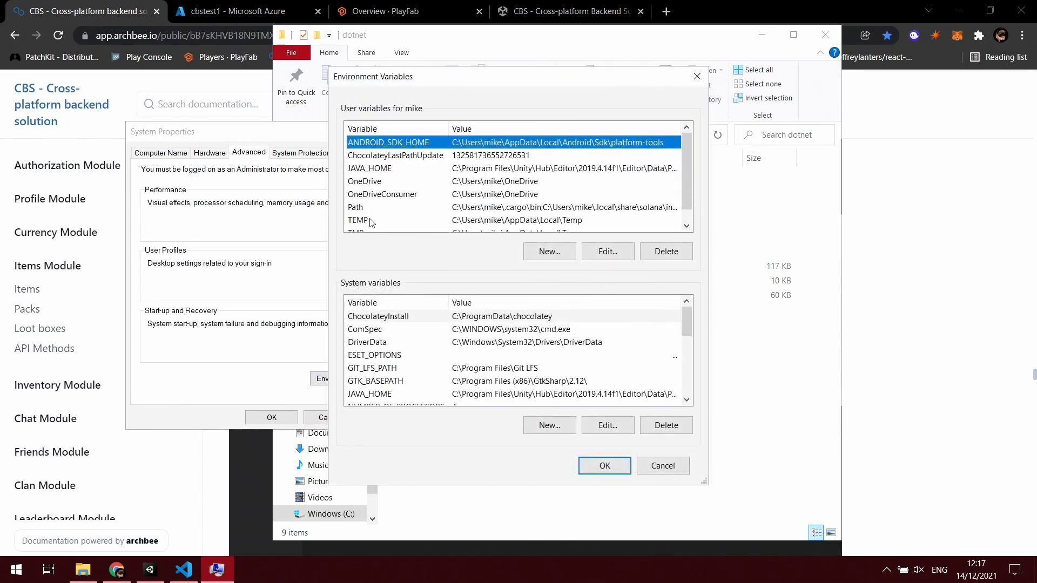
click(391, 207)
click(606, 250)
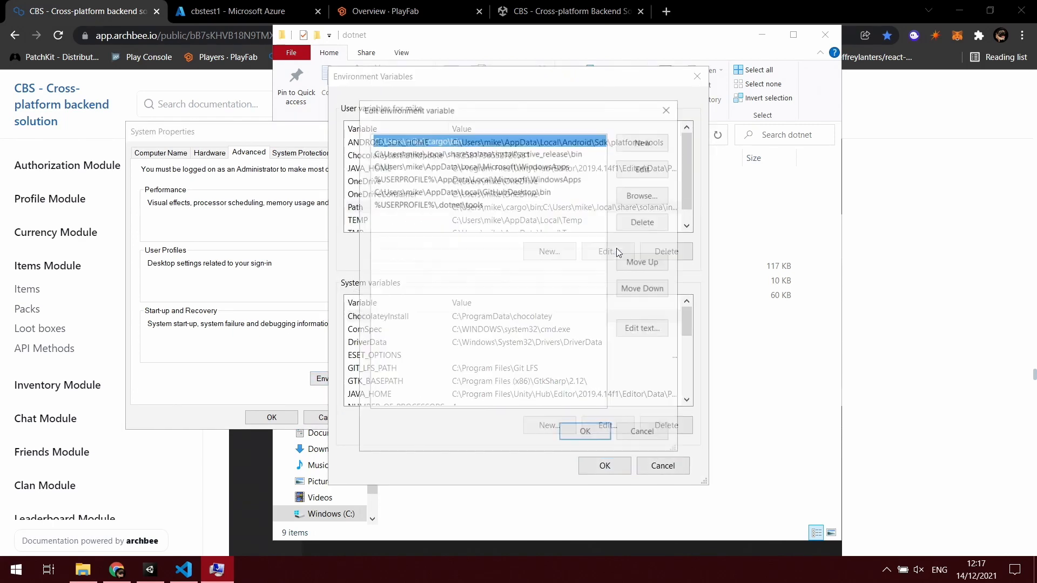
click(646, 142)
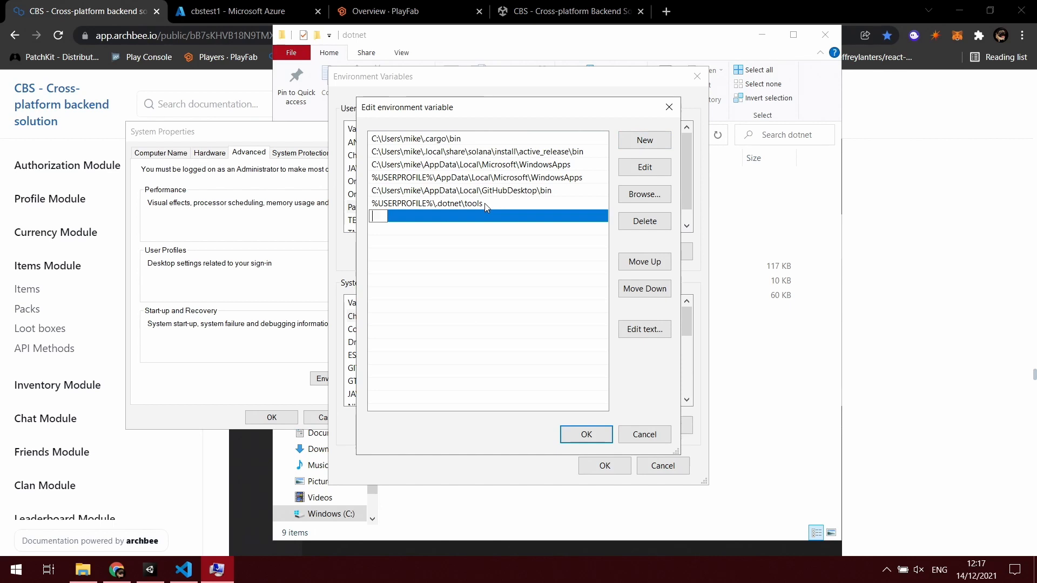
key(ctrl+v)
click(606, 441)
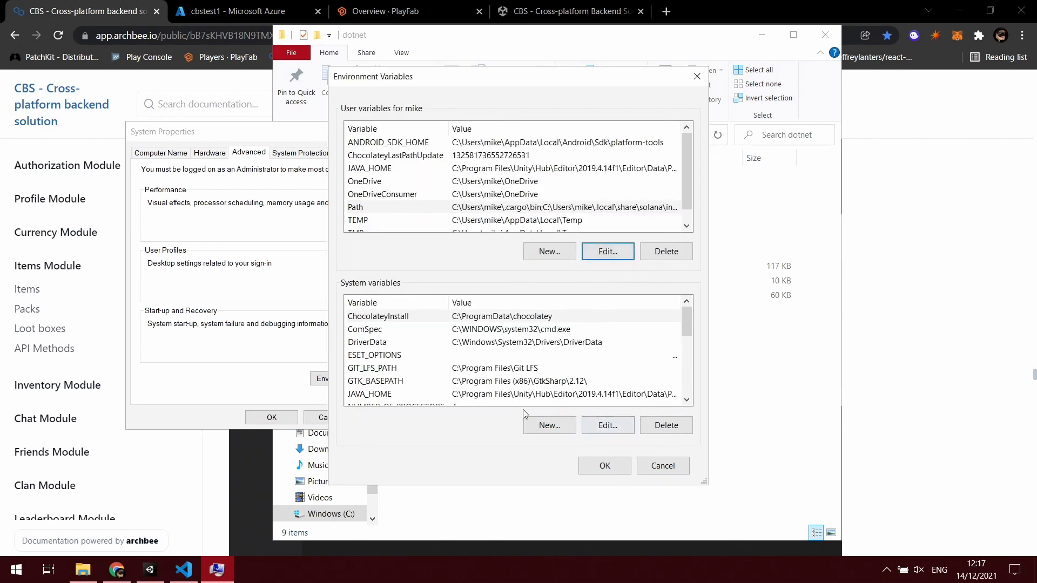
click(603, 465)
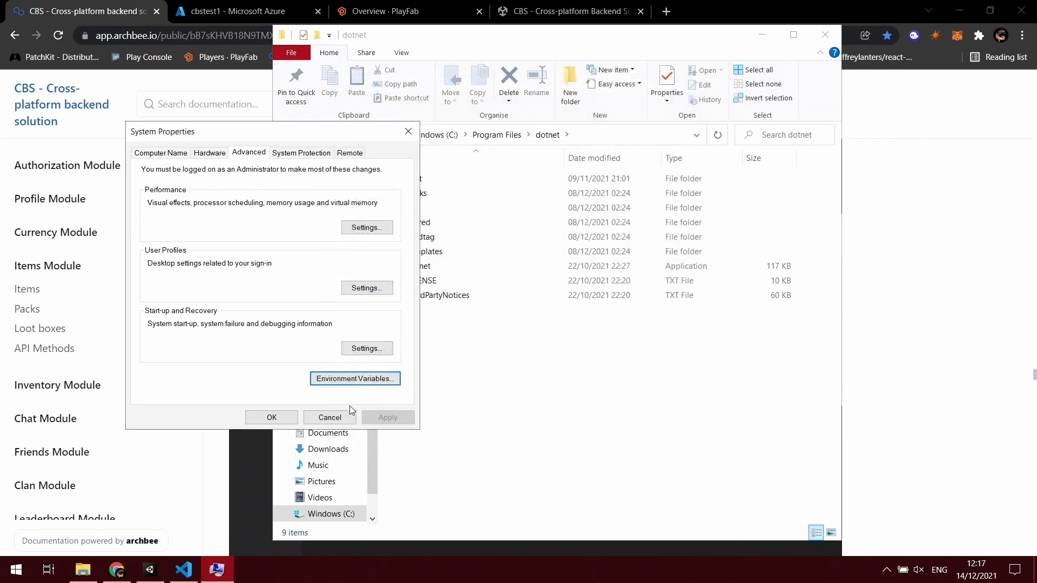
click(271, 417)
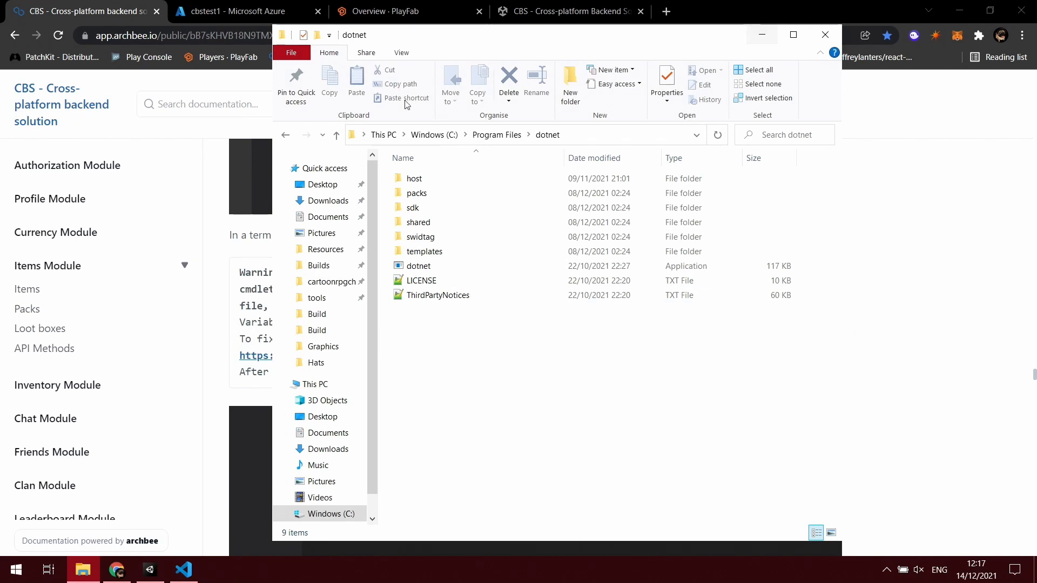
Go back from the dotnet folder to the CBS Test project folder in File Explorer.
click(286, 136)
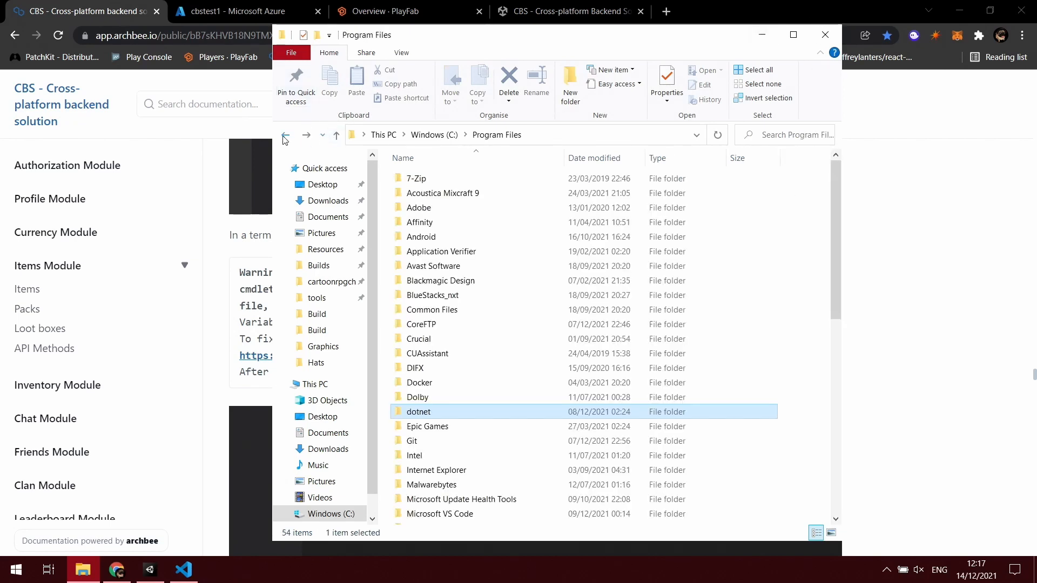
click(286, 136)
click(285, 136)
click(285, 136)
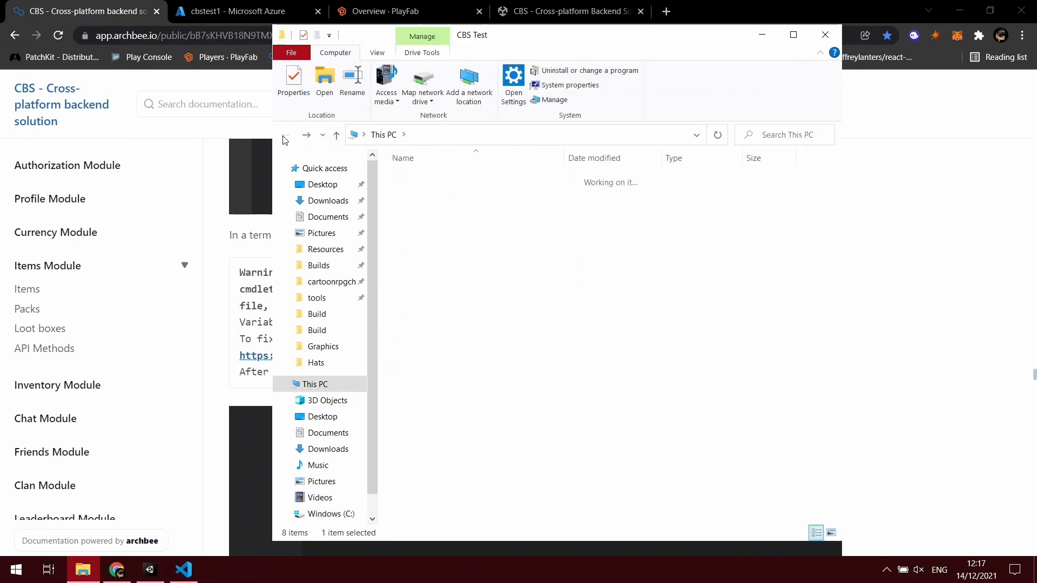
Minimize File Explorer, then close and reopen Visual Studio Code to restart it with the CBSAzureFunctionsProject folder.
click(762, 34)
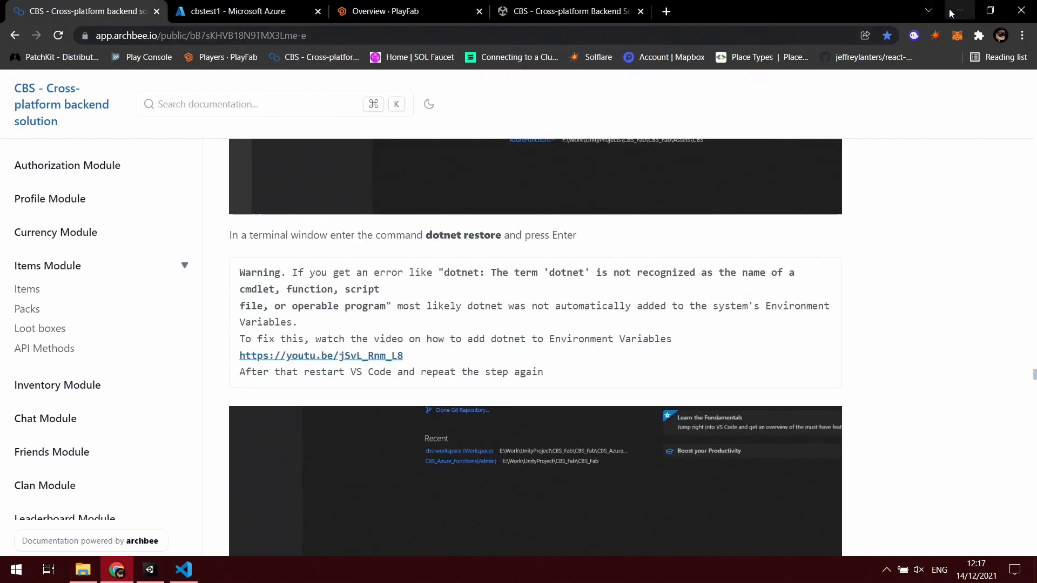
click(184, 569)
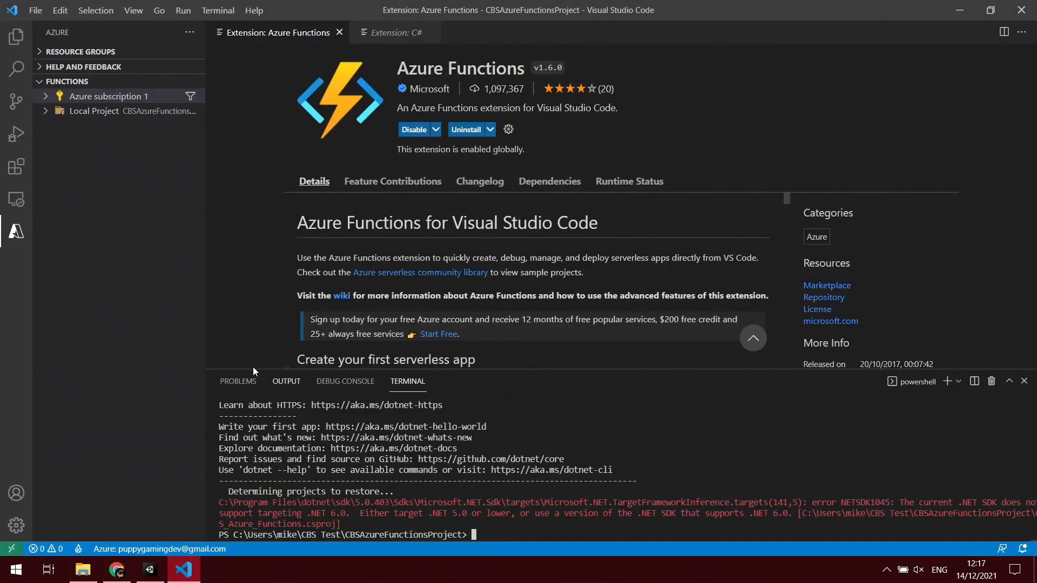
key(ctrl+s)
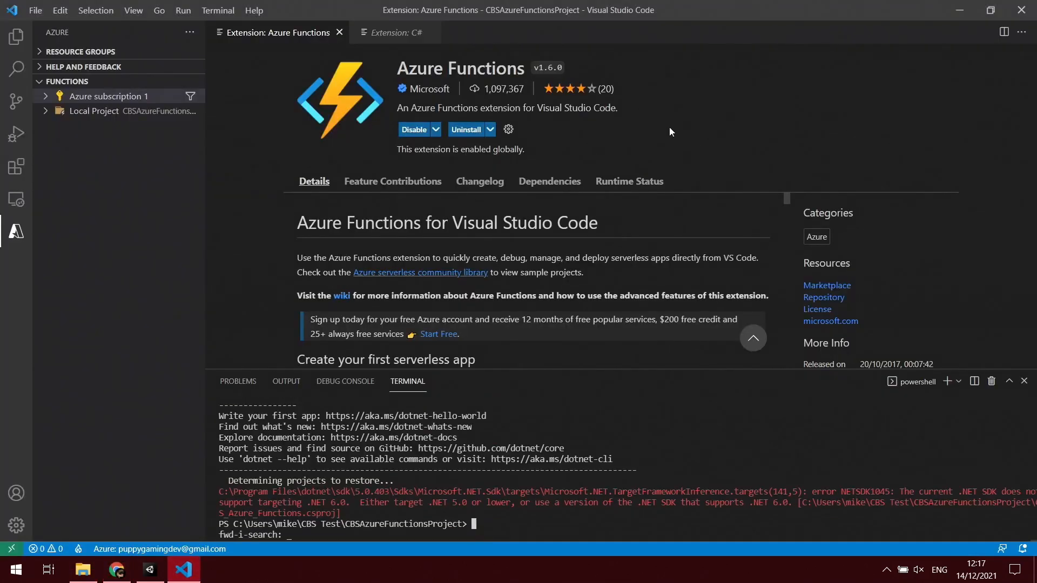
click(1022, 13)
click(16, 570)
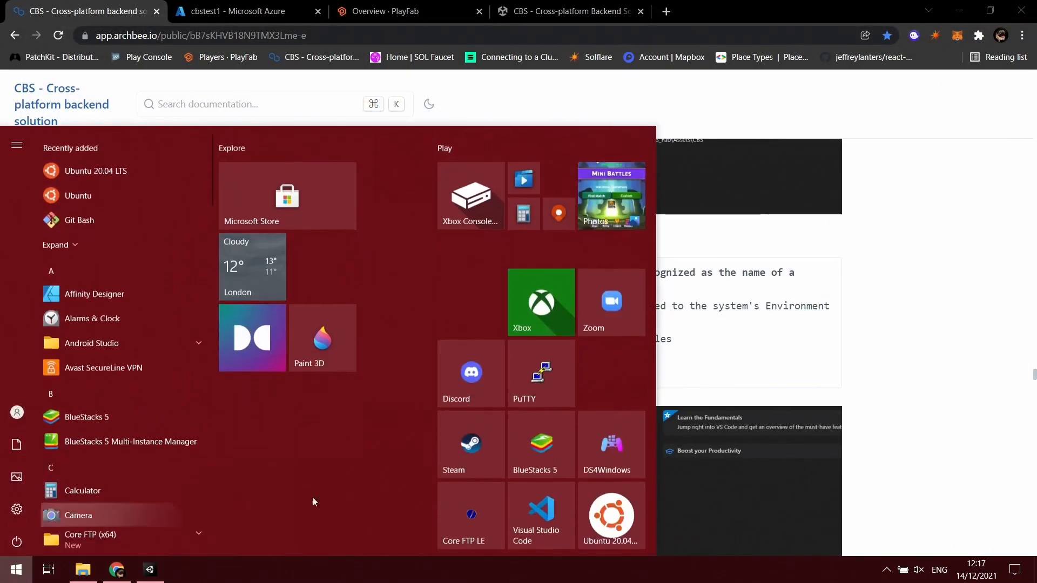
click(527, 512)
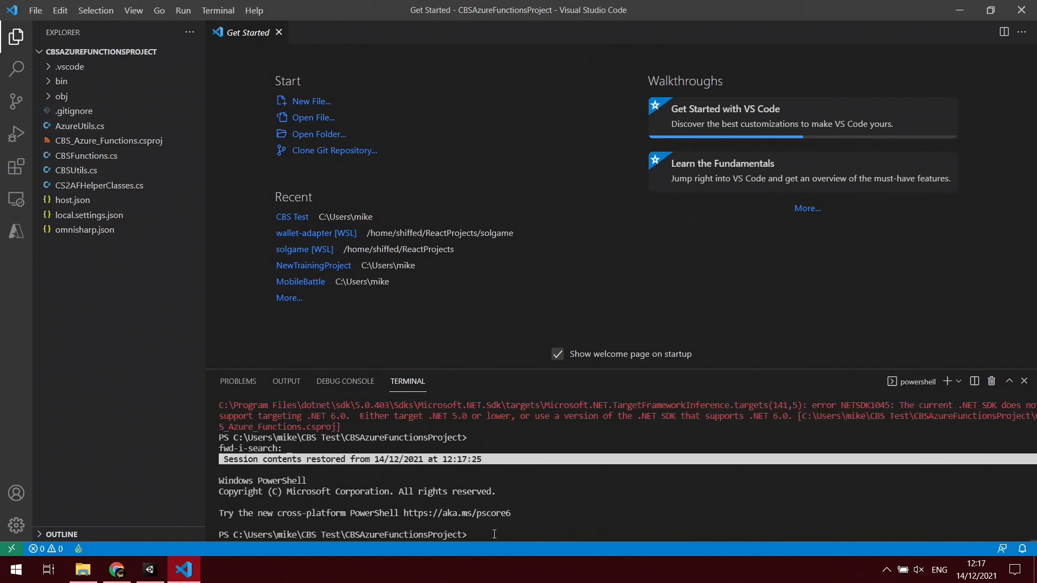
Run dotnet restore again for CBSAzureFunctionsProject in the restarted Visual Studio Code terminal.
text(dotn)
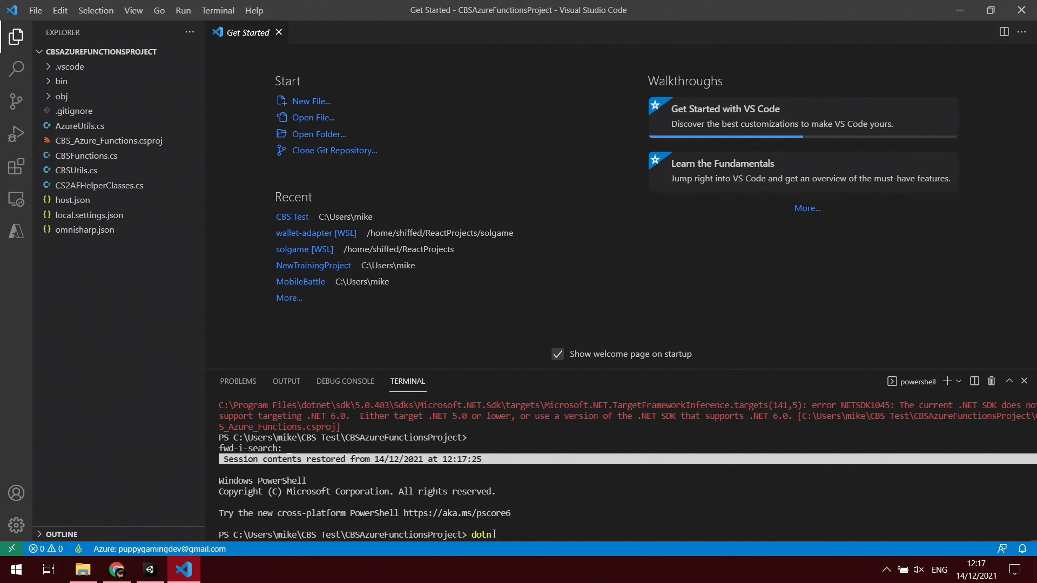
text(et restore)
key(Return)
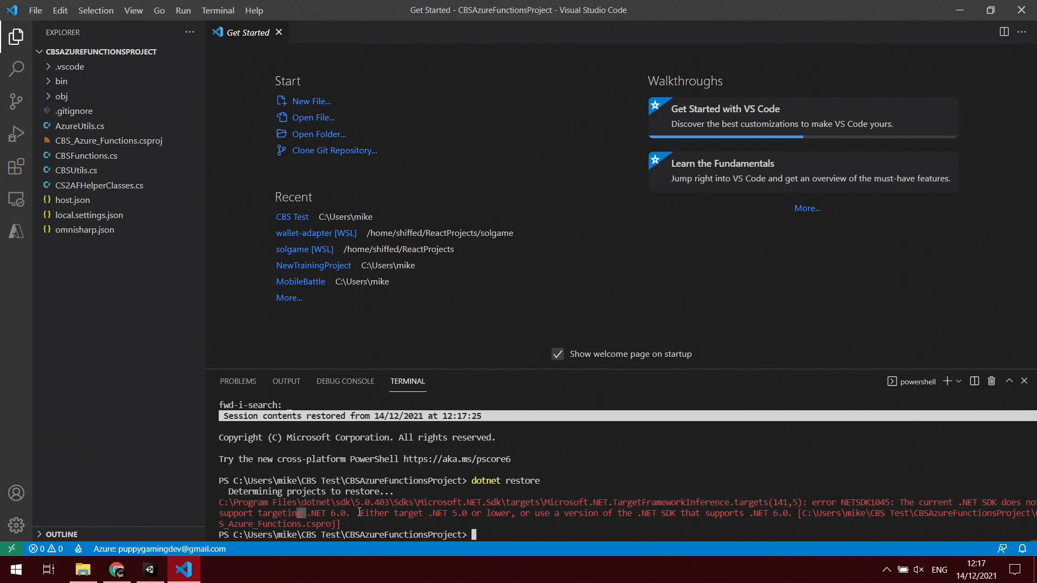
Close Visual Studio Code and install Microsoft .NET SDK 6.0.100 from the dotnet-sdk-6.0.100-win-x64 installer in the Downloads folder.
click(82, 569)
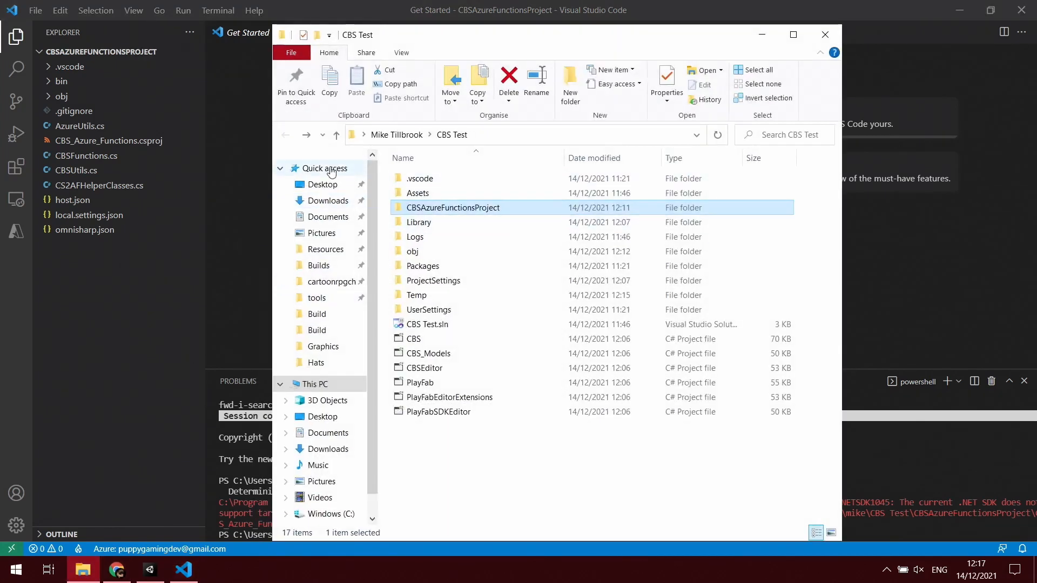
click(324, 200)
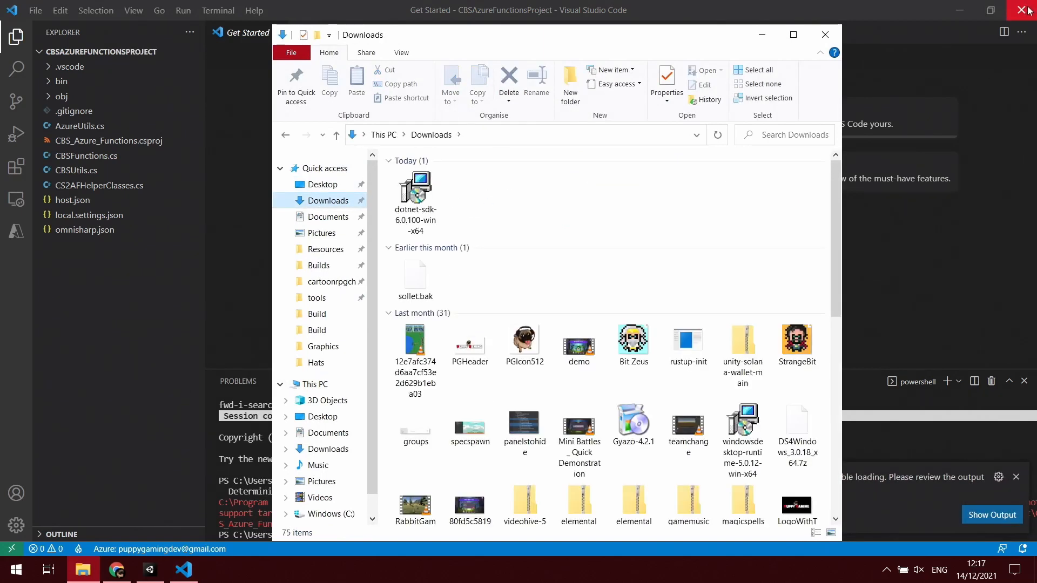
click(1022, 10)
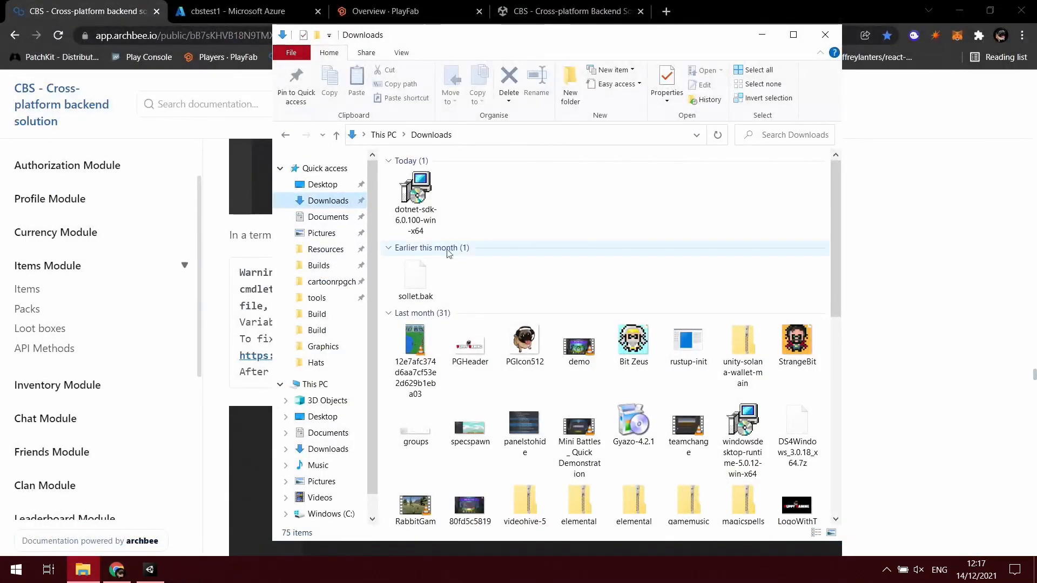
double_click(433, 231)
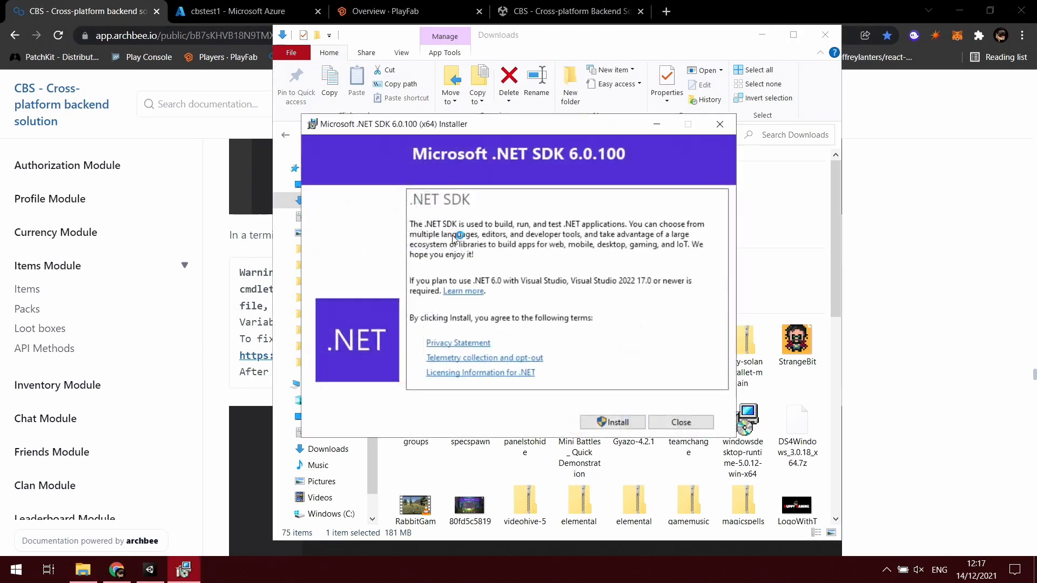
click(613, 423)
click(484, 374)
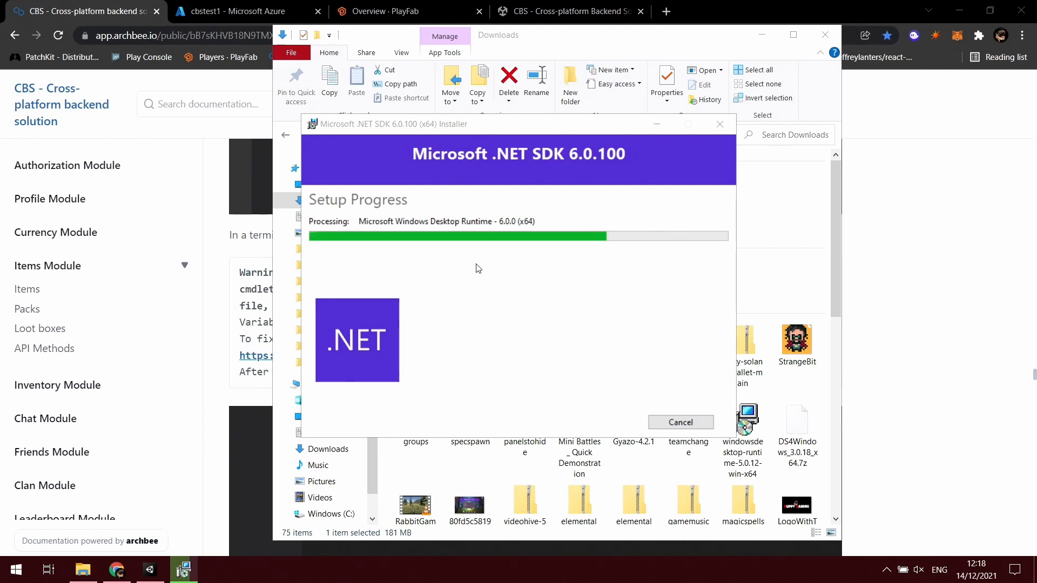
Close the Downloads folder window and the finished Microsoft .NET SDK 6.0.100 installer.
click(826, 35)
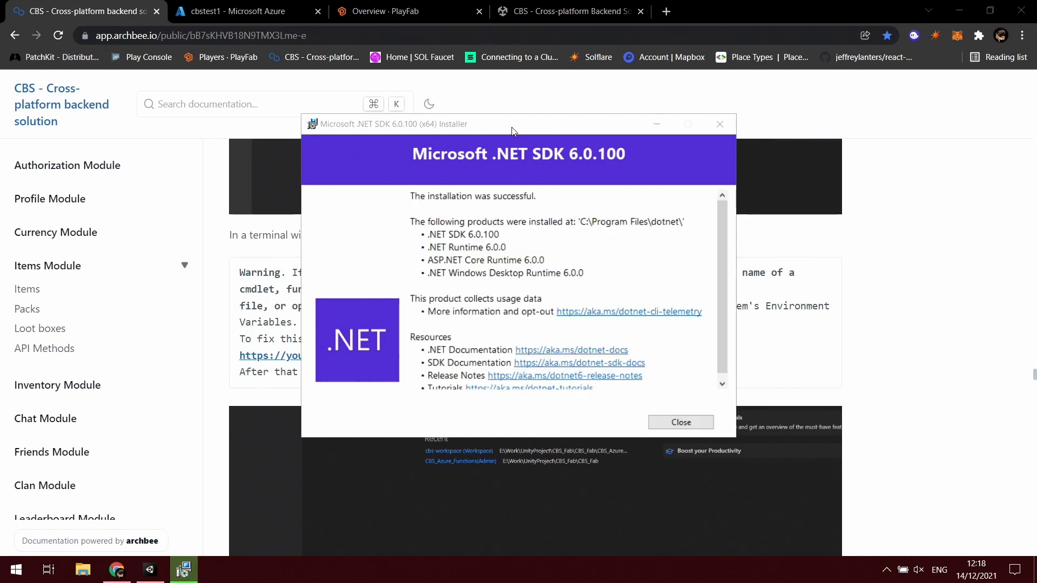
click(680, 423)
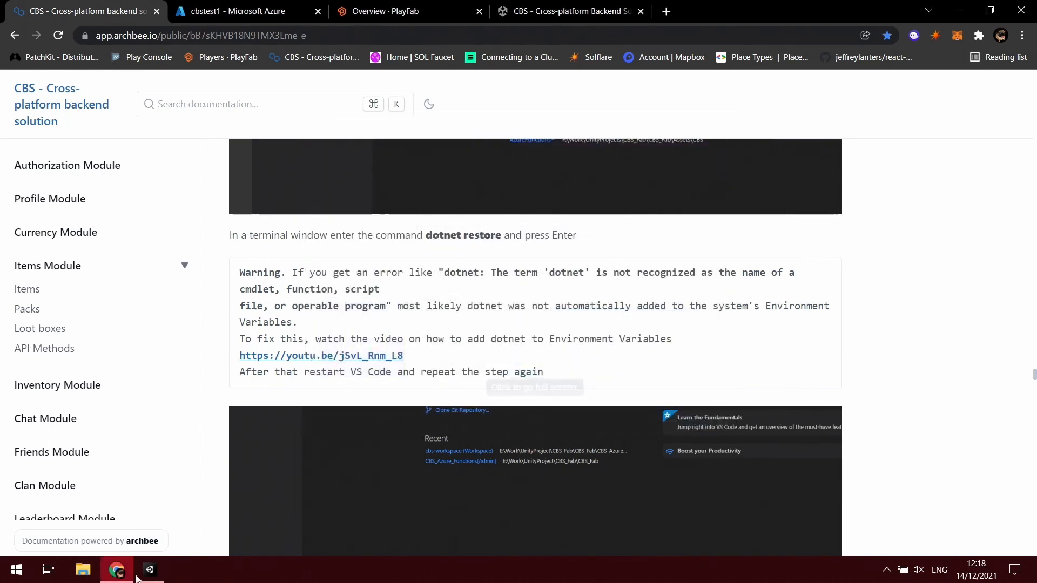
Open Visual Studio Code and run dotnet restore in the CBSAzureFunctionsProject terminal.
click(16, 570)
click(523, 522)
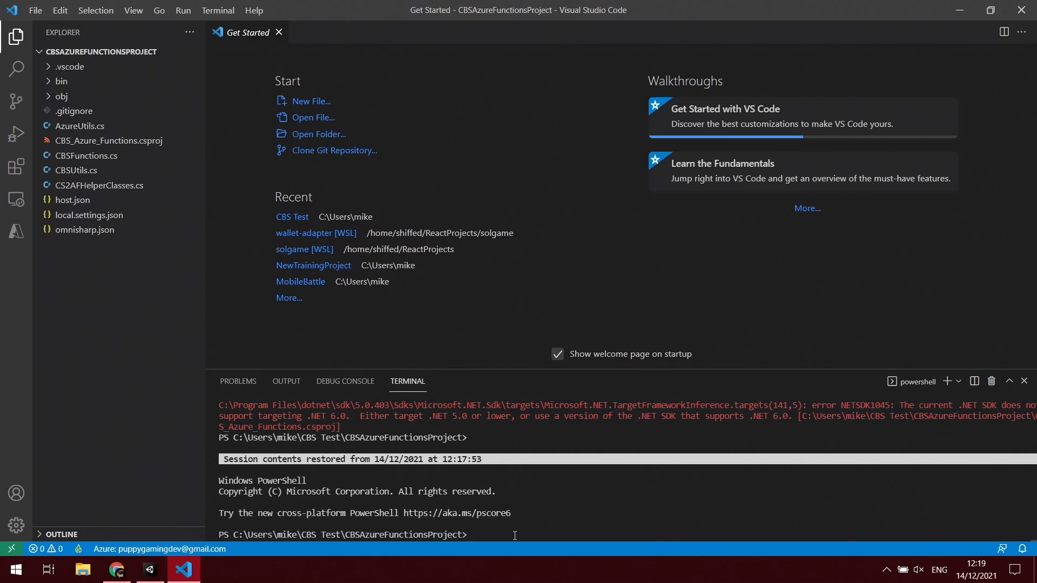
text(dotnet restore)
key(Return)
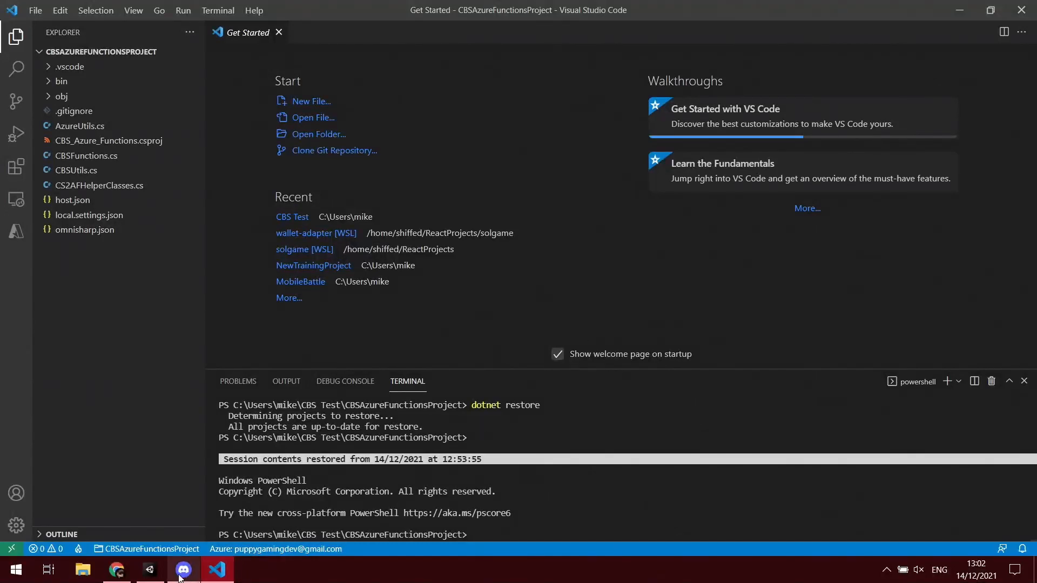
Switch to Chrome and examine the Microsoft.NET.Sdk.Functions package on NuGet, highlighting its .NET CLI install command for version 4.0.1.
click(117, 572)
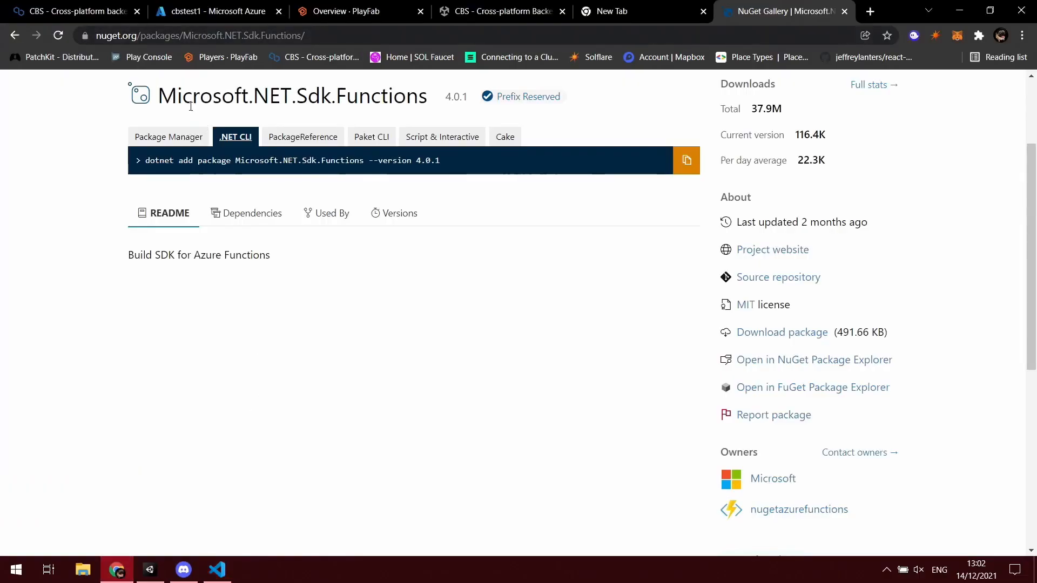
drag(192, 103, 360, 98)
click(302, 98)
drag(248, 99, 362, 98)
click(300, 97)
drag(293, 96, 361, 96)
click(360, 98)
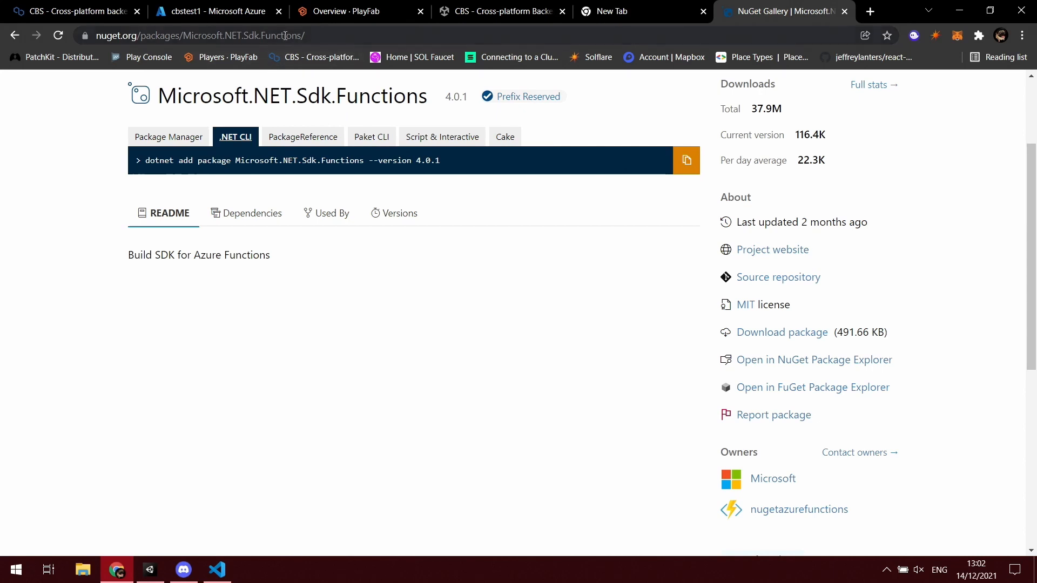
drag(152, 160, 311, 173)
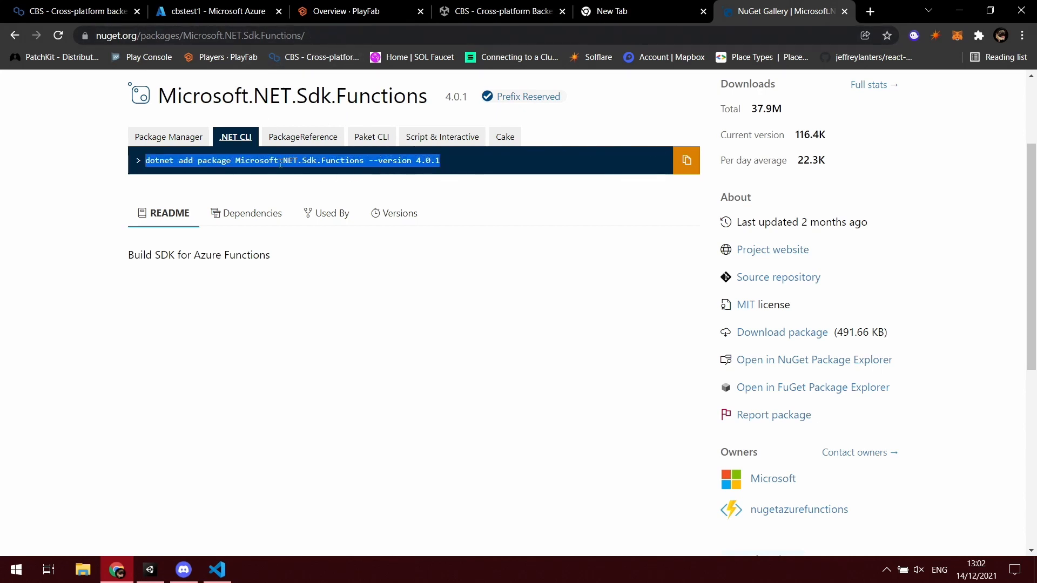
Return to Visual Studio Code and run dotnet restore again in the project terminal.
click(217, 570)
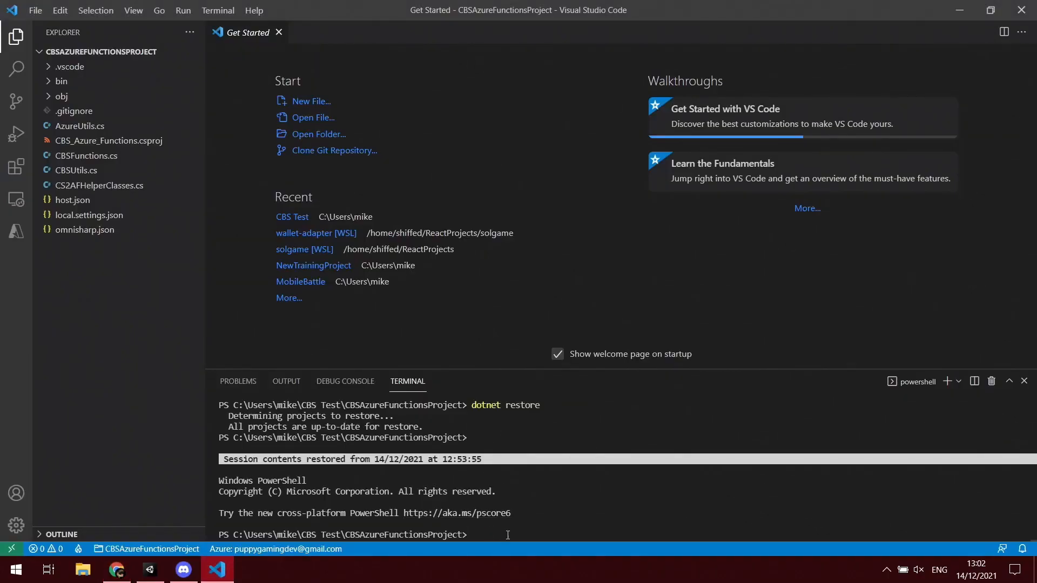
text(dotnet restore)
key(Return)
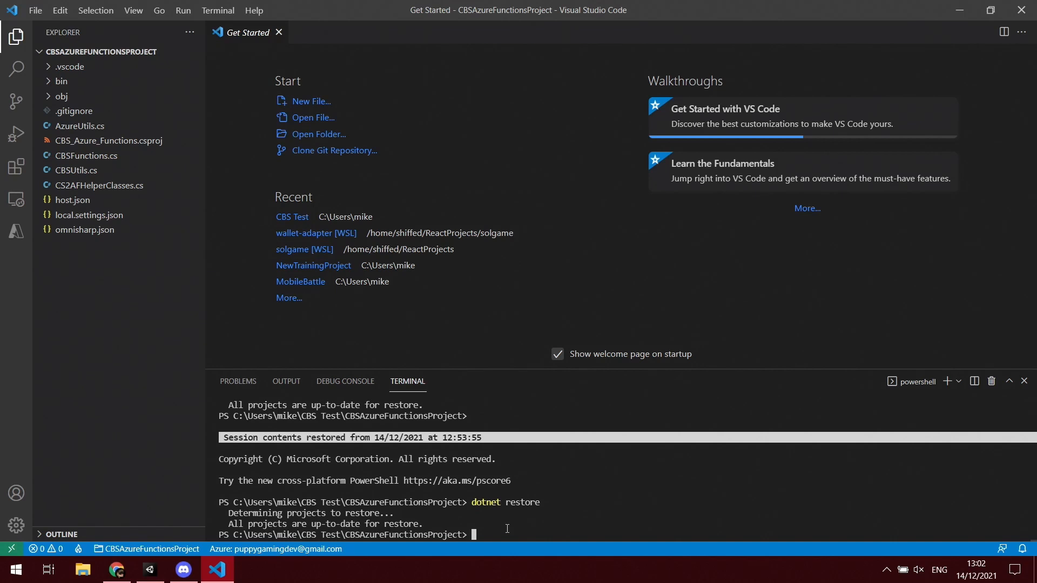
Switch to Chrome, close the NuGet page and the empty new tab, and return to the CBS documentation.
click(124, 576)
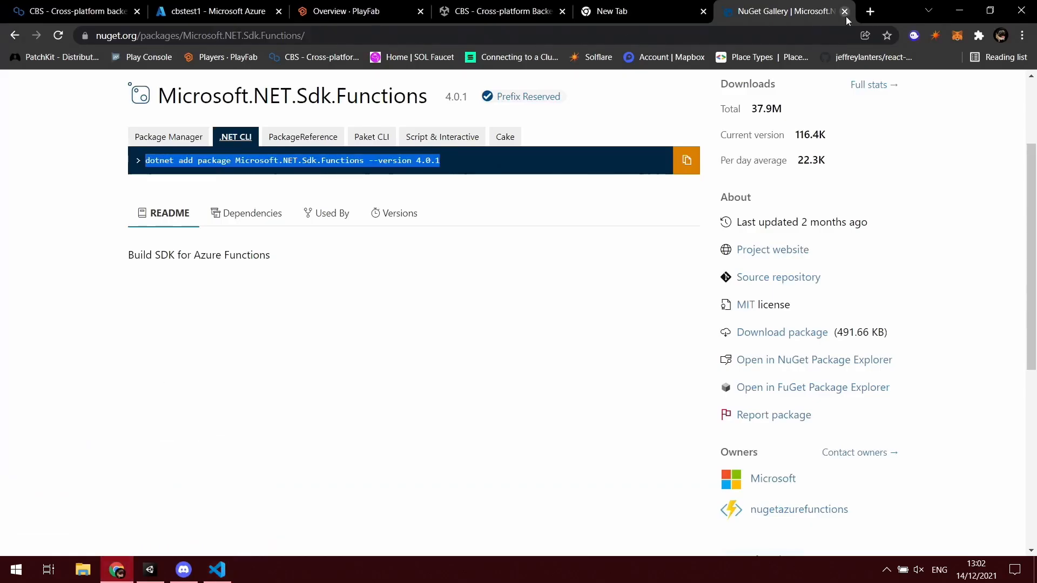
click(846, 15)
click(802, 11)
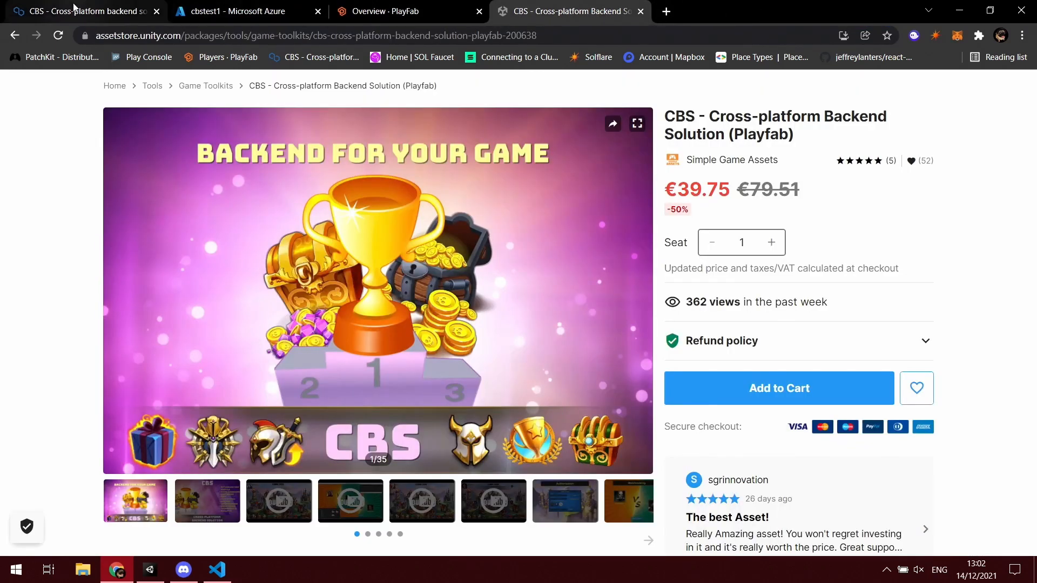
click(119, 11)
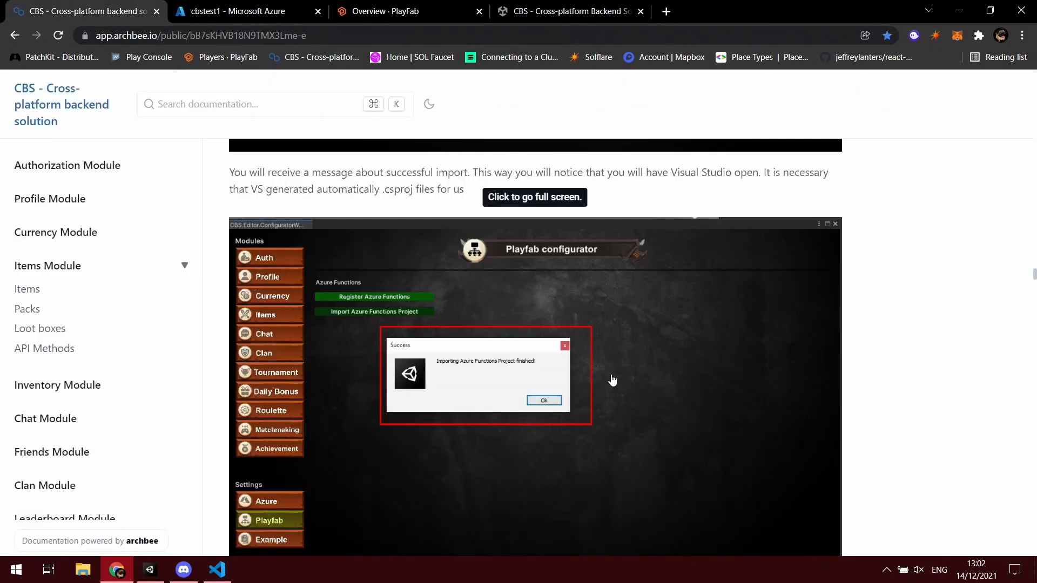
Read through the CBS setup guide from the project import to the dotnet restore and dotnet build commands.
scroll(458, 390, down, 3)
scroll(456, 391, down, 10)
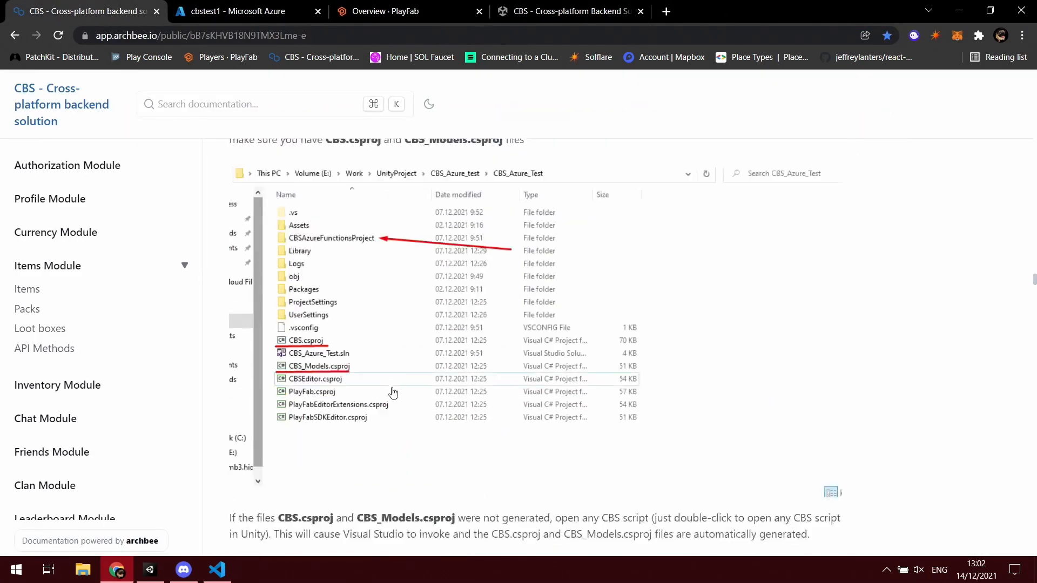
scroll(388, 384, down, 20)
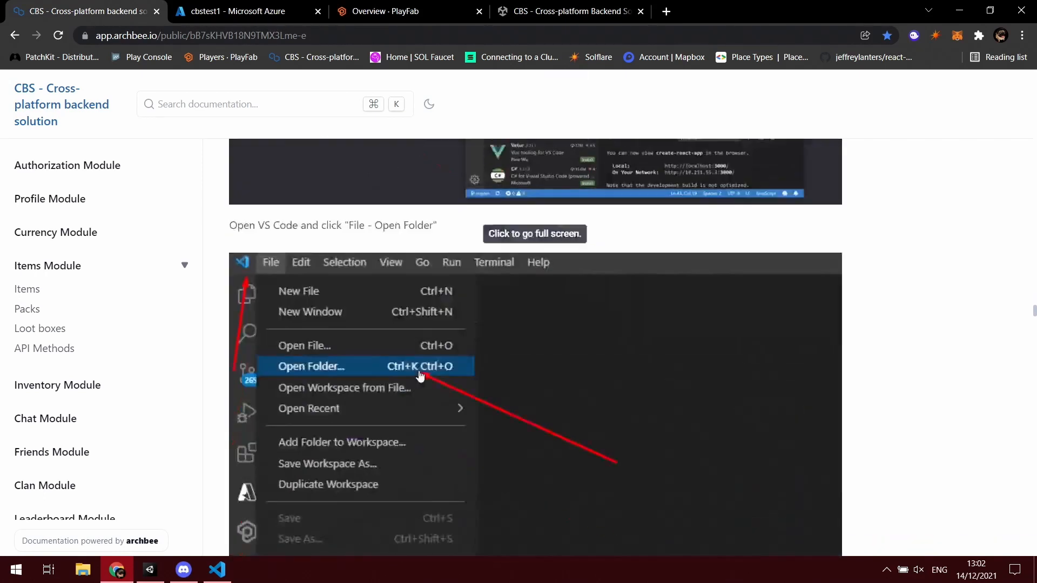
scroll(405, 376, down, 15)
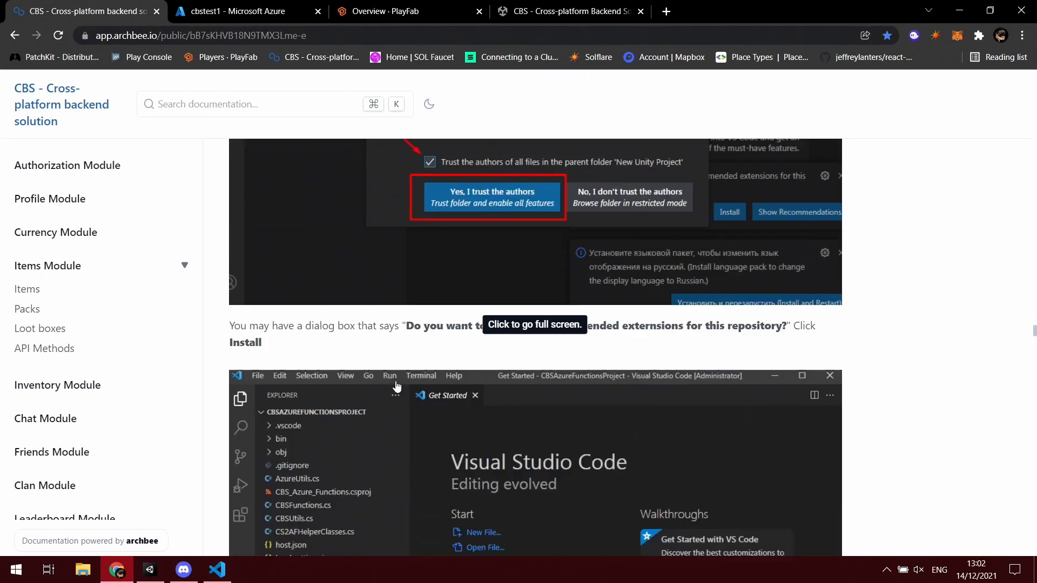
scroll(384, 251, down, 9)
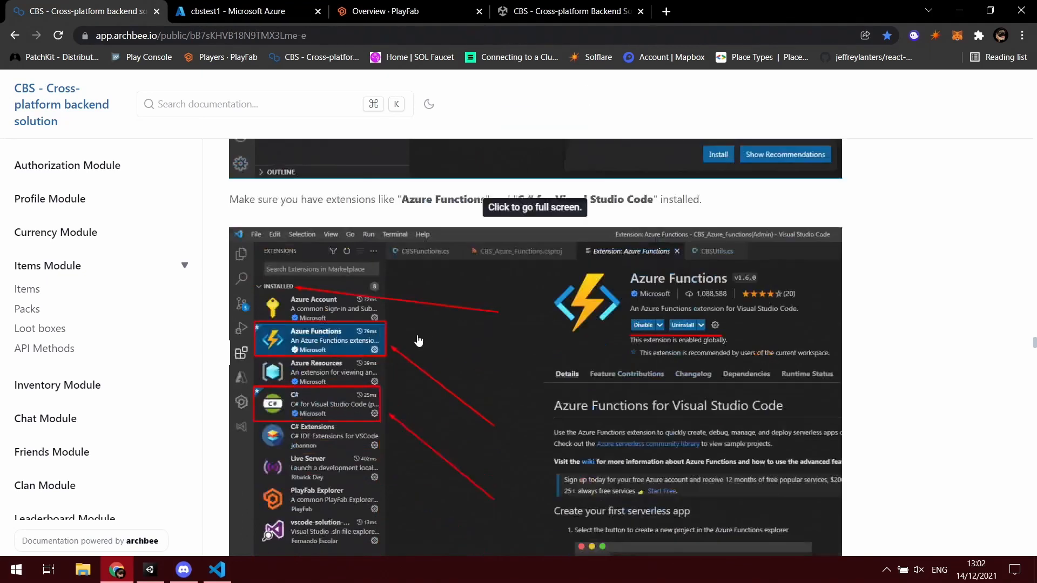
scroll(397, 348, down, 12)
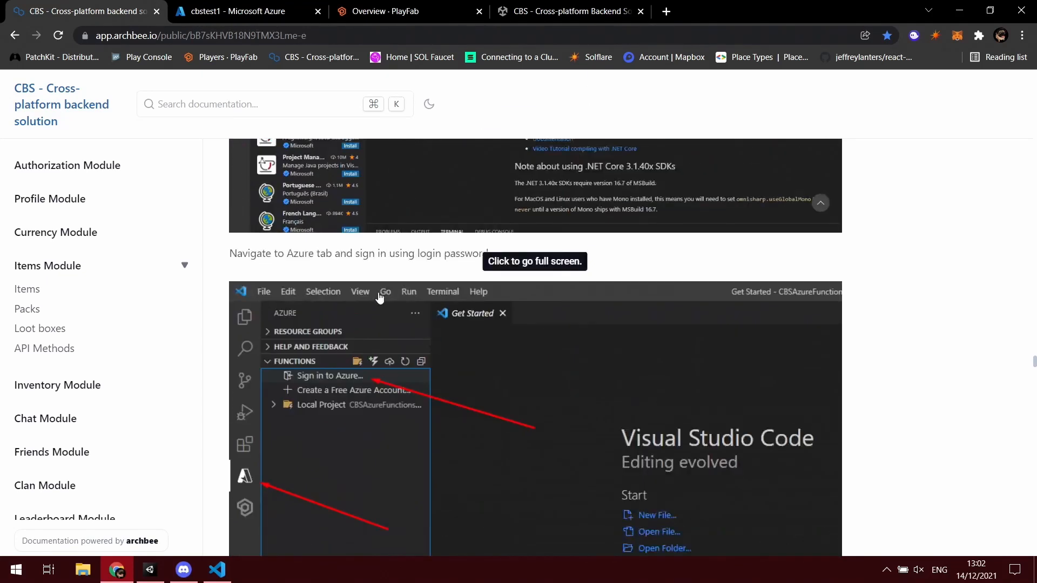
scroll(374, 248, down, 14)
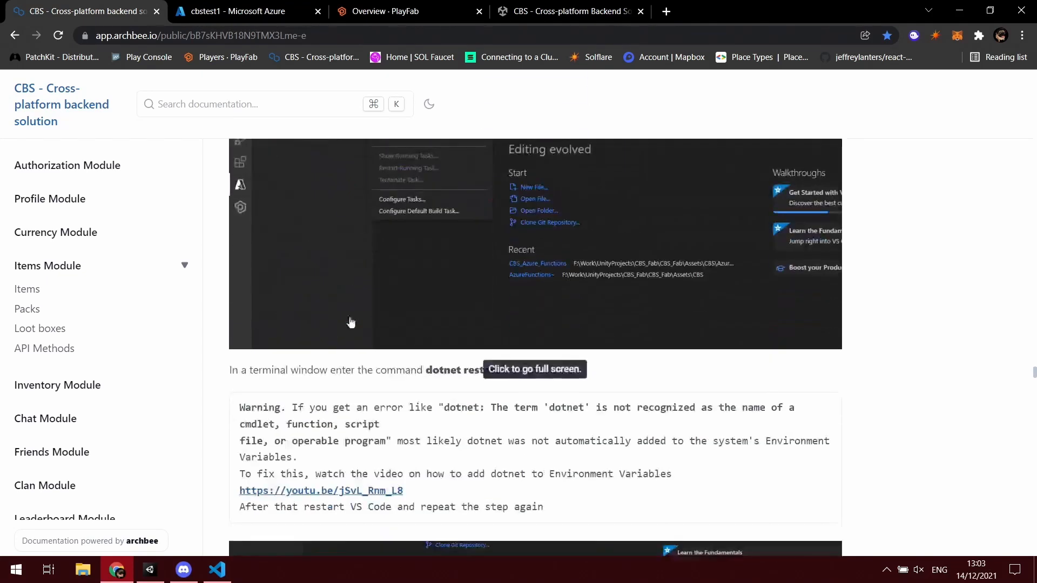
drag(426, 236, 534, 235)
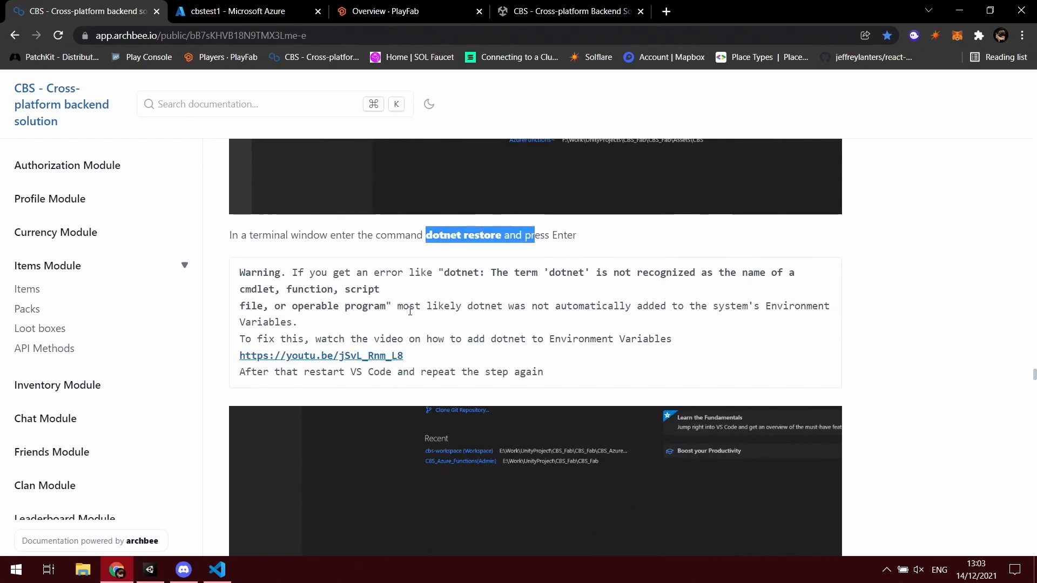
scroll(412, 320, down, 1)
scroll(411, 320, down, 6)
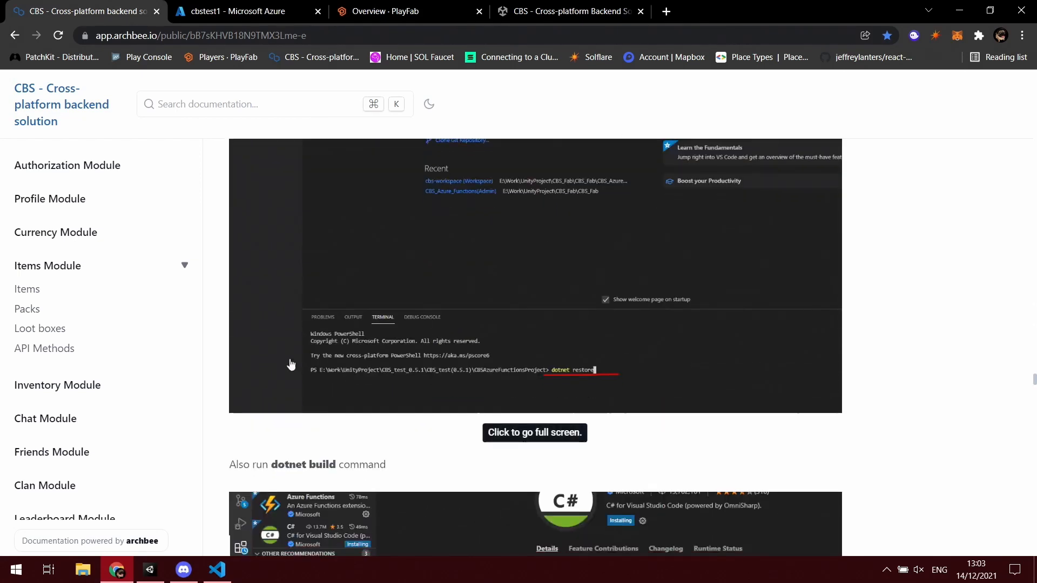
drag(277, 263, 337, 263)
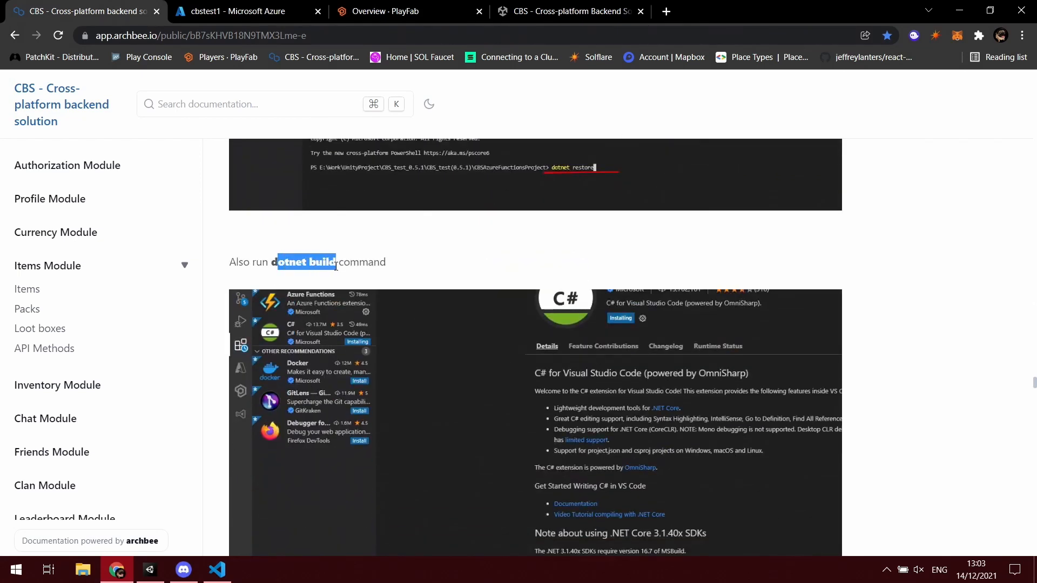
click(335, 264)
Switch to Visual Studio Code and run dotnet build in the CBSAzureFunctionsProject terminal.
click(226, 576)
text(d)
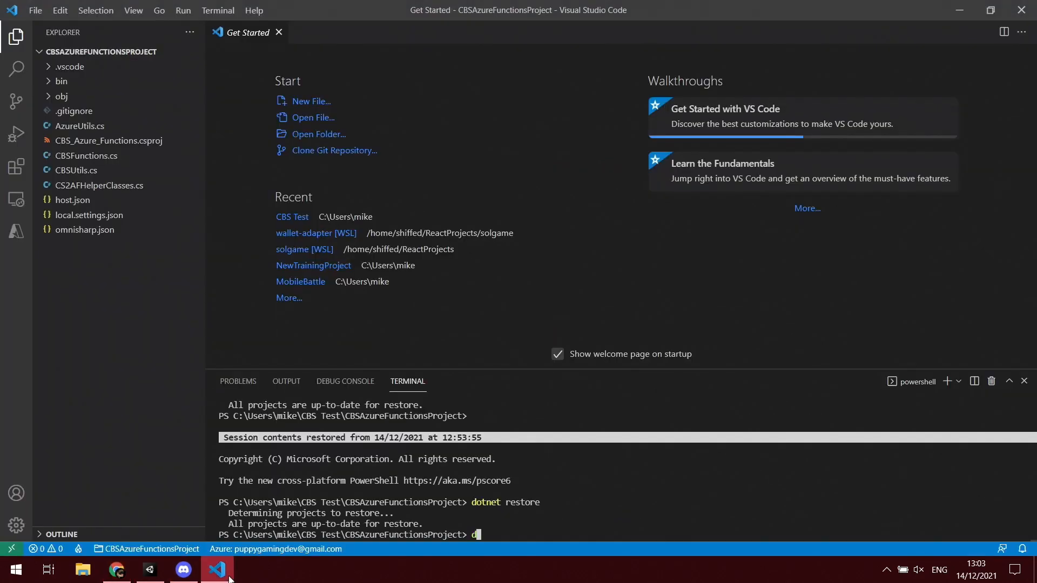
text(otnet )
text(bui)
text(build)
key(Return)
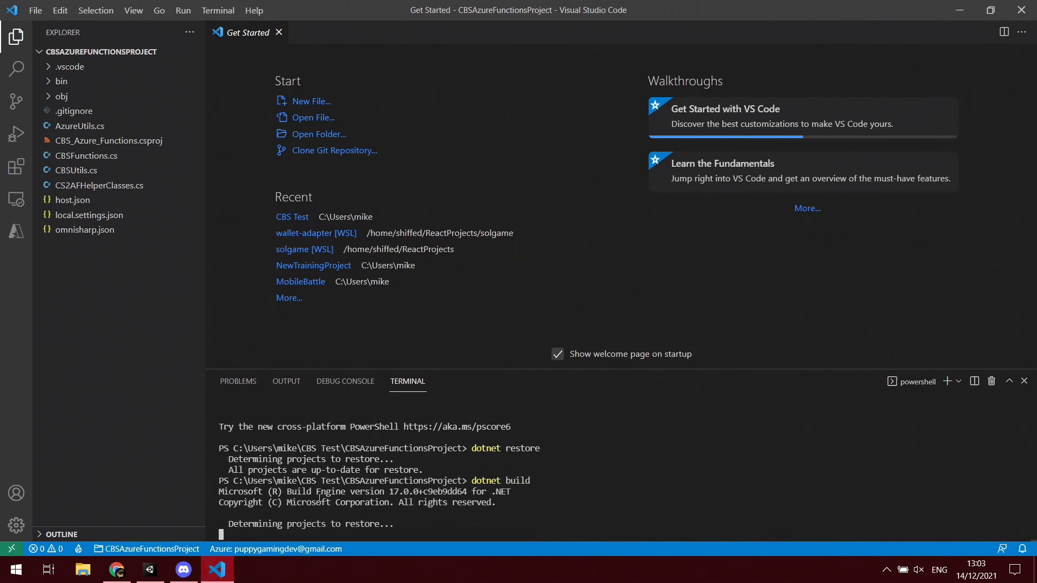
Read the CBS guide's instructions for deploying the functions to Azure, checking the build output in Visual Studio Code in between.
click(116, 569)
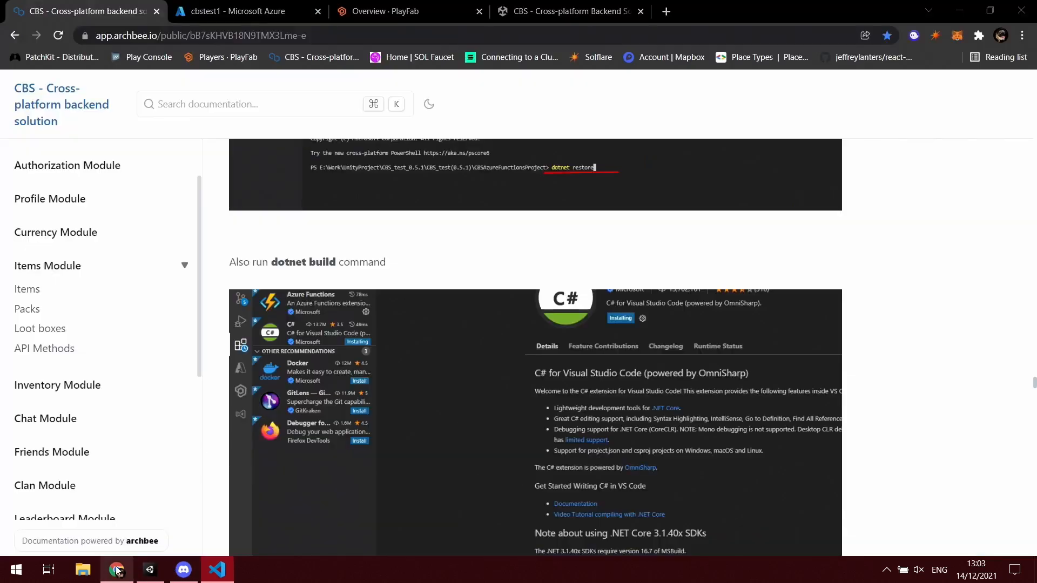
scroll(314, 340, down, 1)
scroll(313, 340, down, 7)
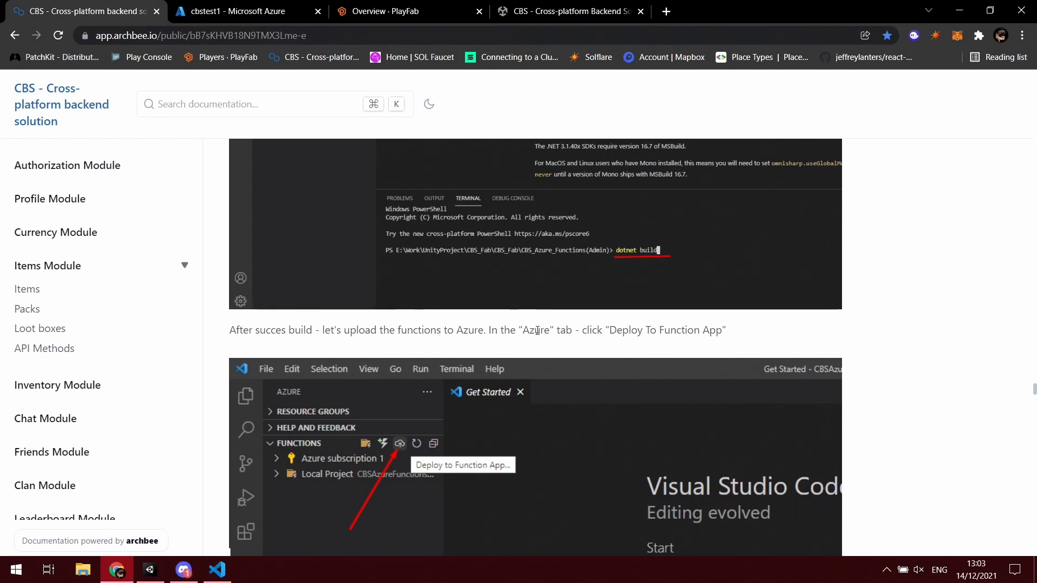
scroll(667, 331, down, 1)
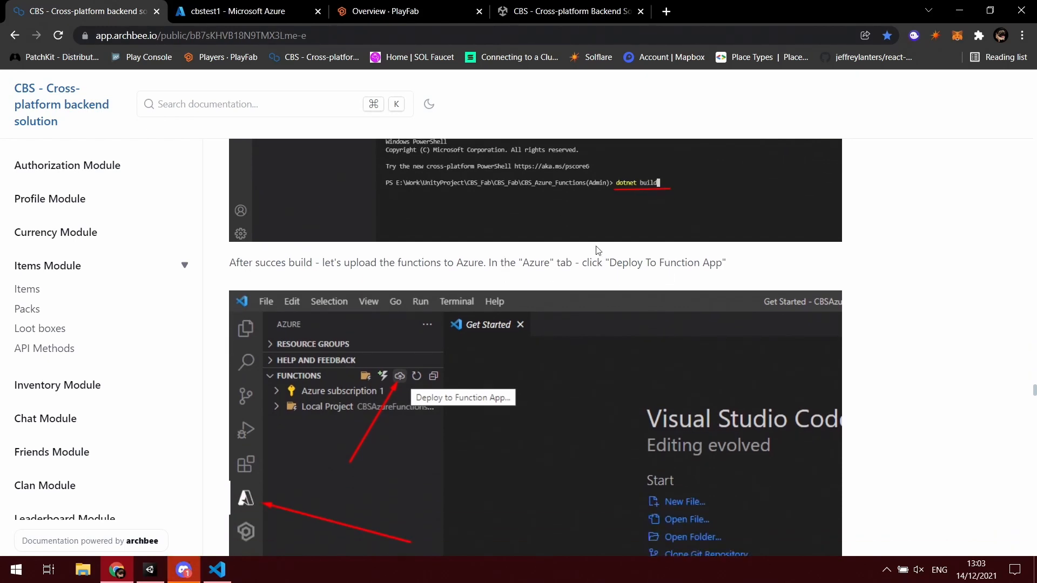
click(215, 571)
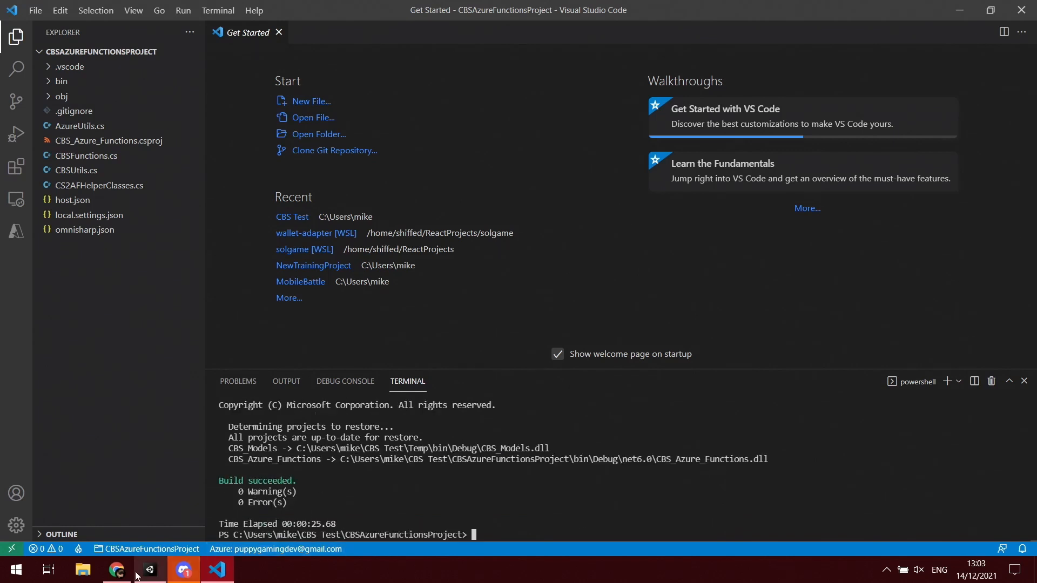
click(117, 569)
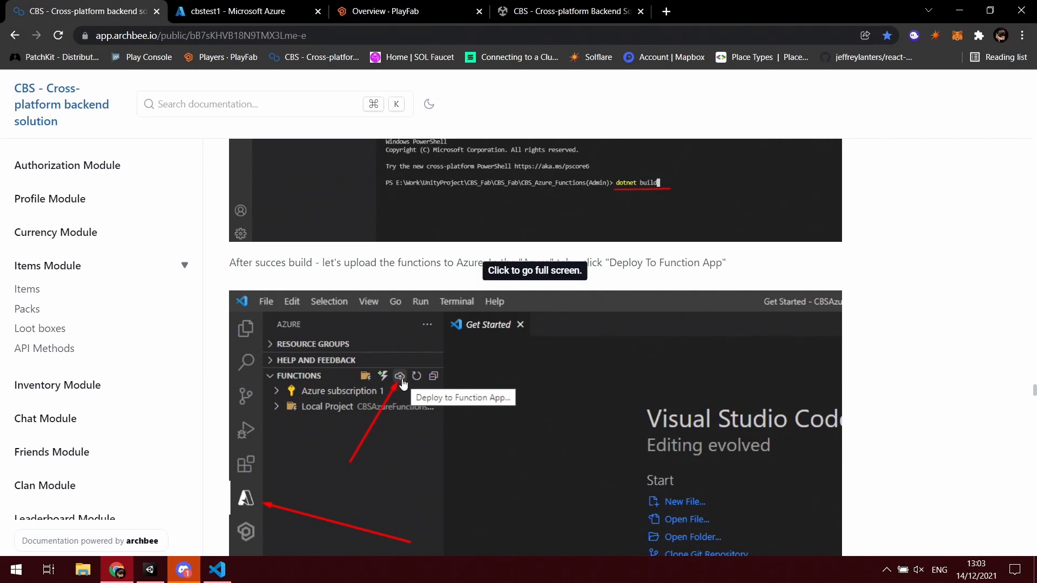
scroll(535, 351, down, 6)
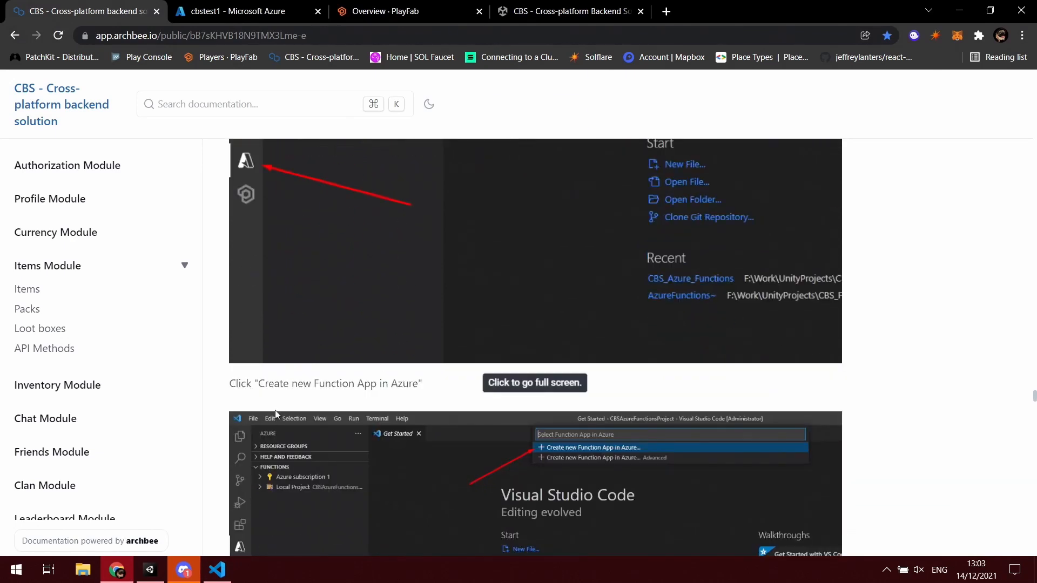
Switch to Visual Studio Code and start Deploy to Function App from the Azure Functions view.
click(222, 579)
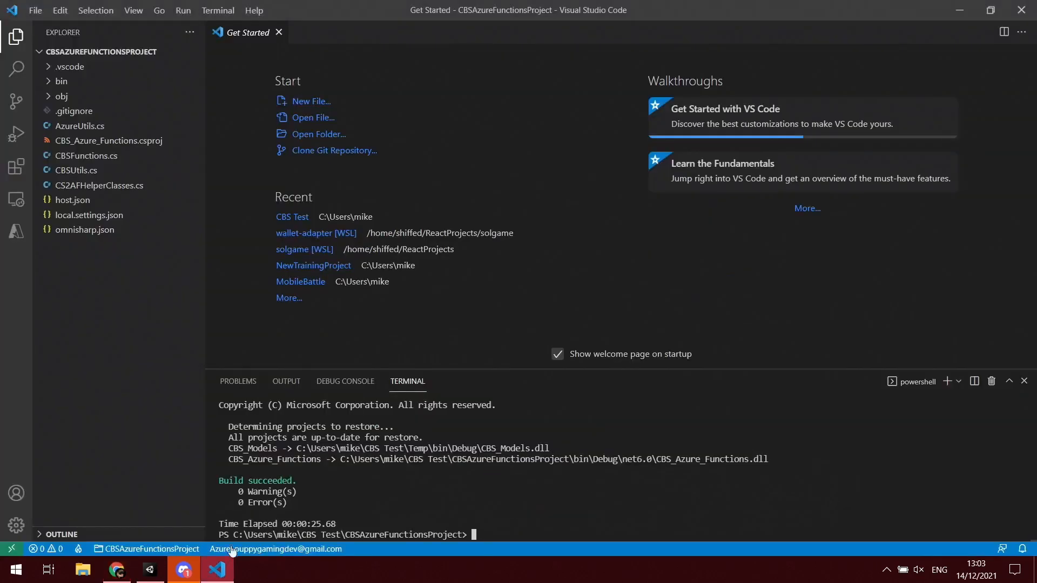
click(221, 578)
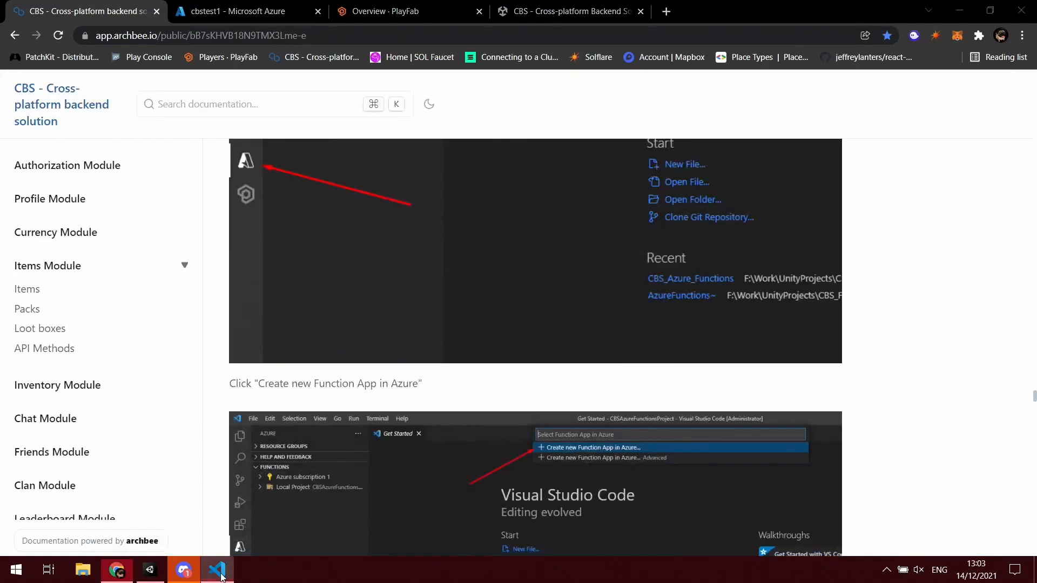
click(222, 577)
click(17, 231)
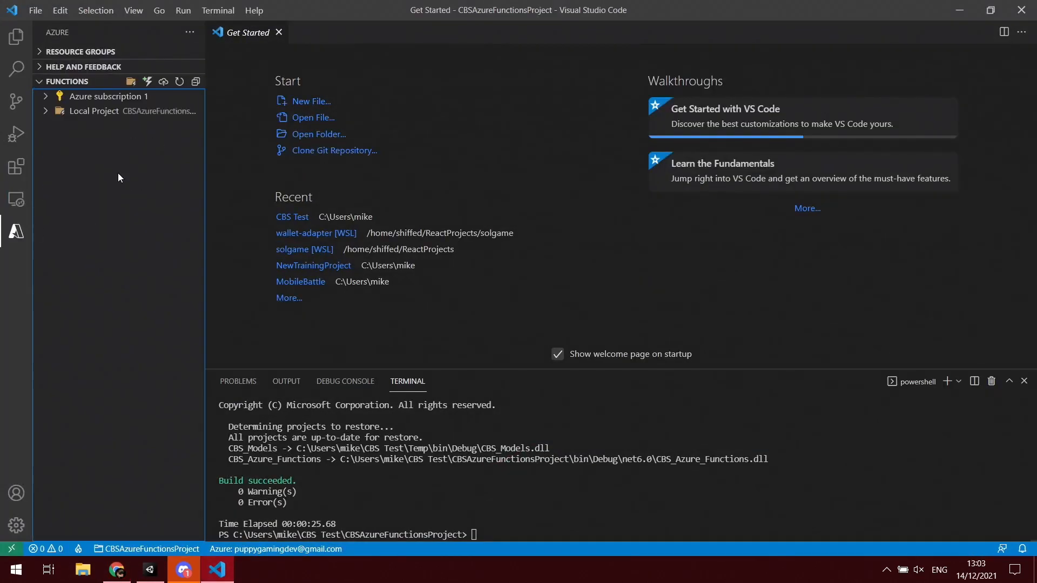
click(163, 82)
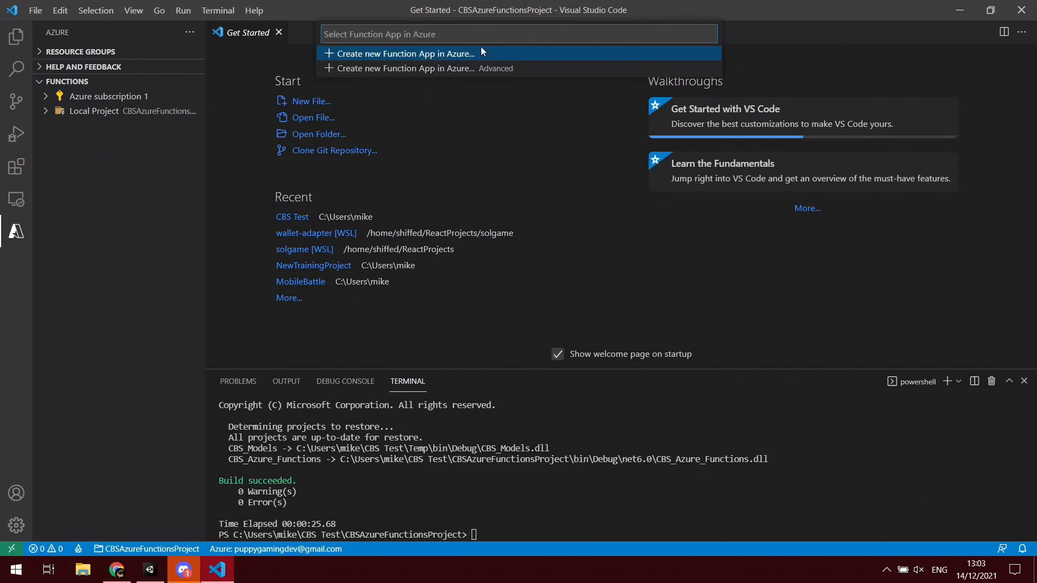
Return to the CBS guide in Chrome and read how to create and name the new function app.
key(alt+Tab)
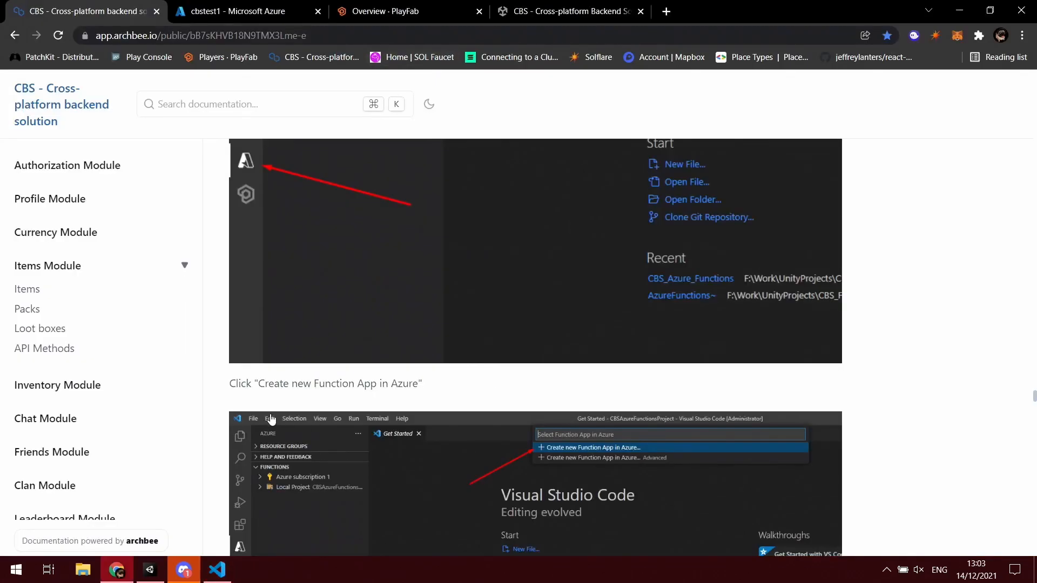
scroll(286, 426, down, 3)
scroll(473, 292, down, 6)
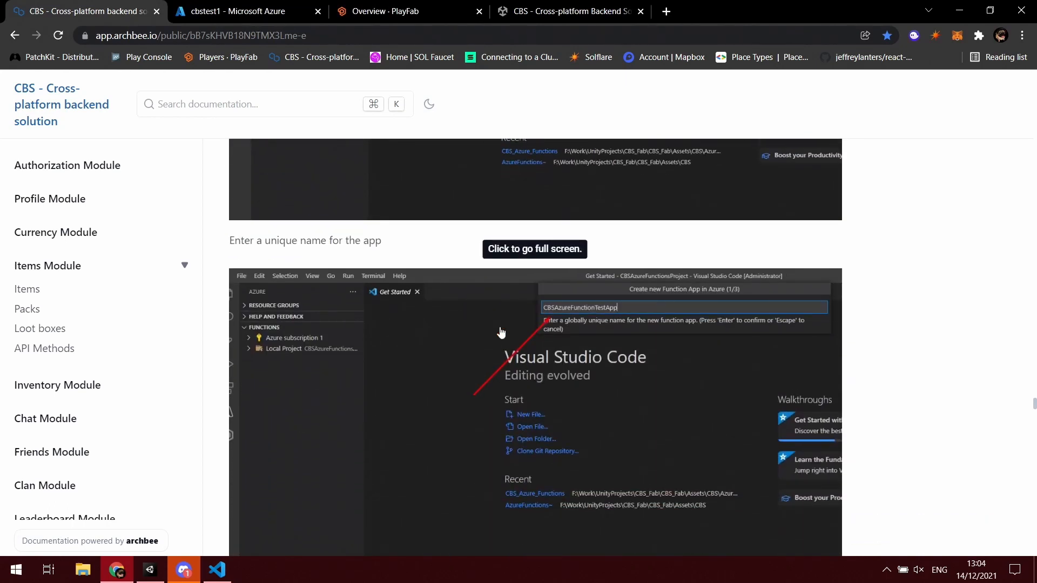
Switch to Visual Studio Code and create a new Function App in Azure named cbstest1.
scroll(500, 330, down, 1)
key(alt+Tab)
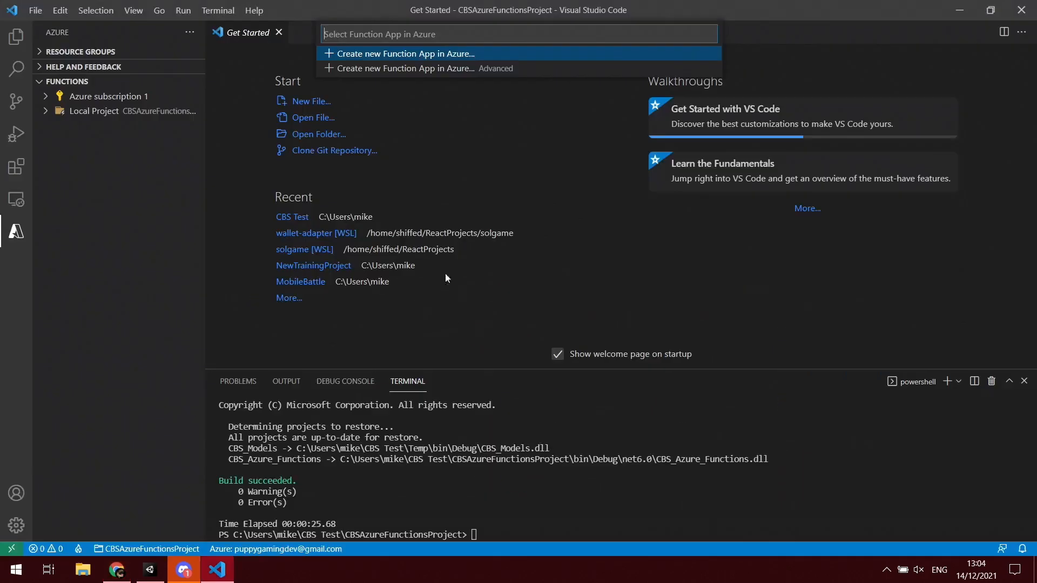
click(434, 56)
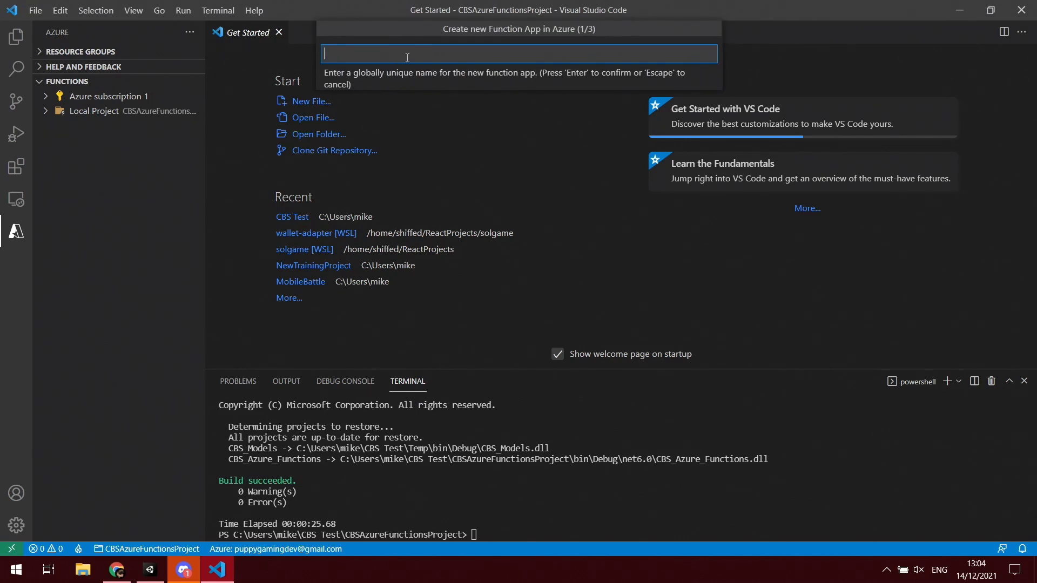
text(CBSTest)
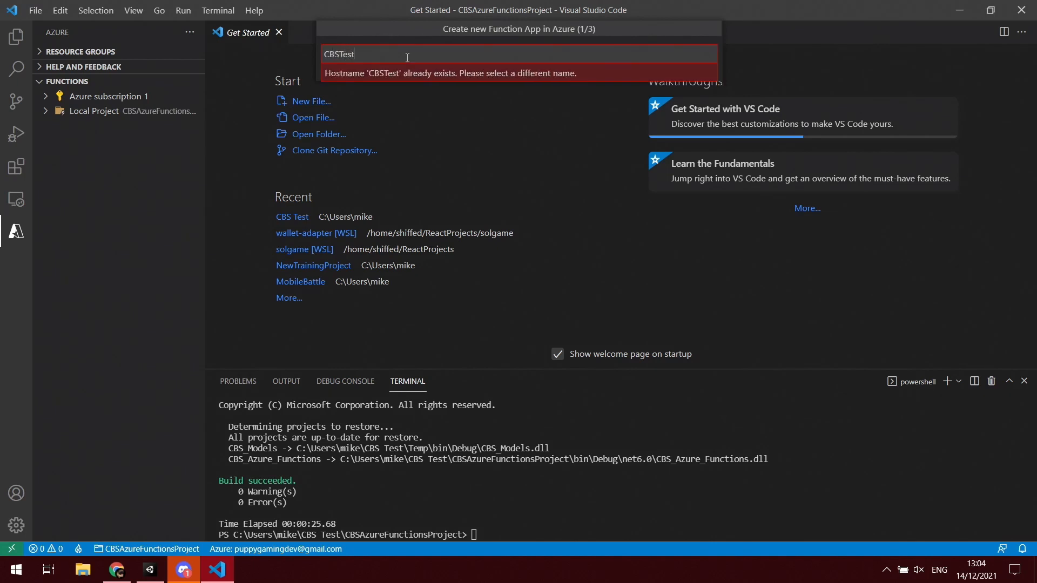
key(BackSpace)
key(BackSpace)
key(BackSpace)
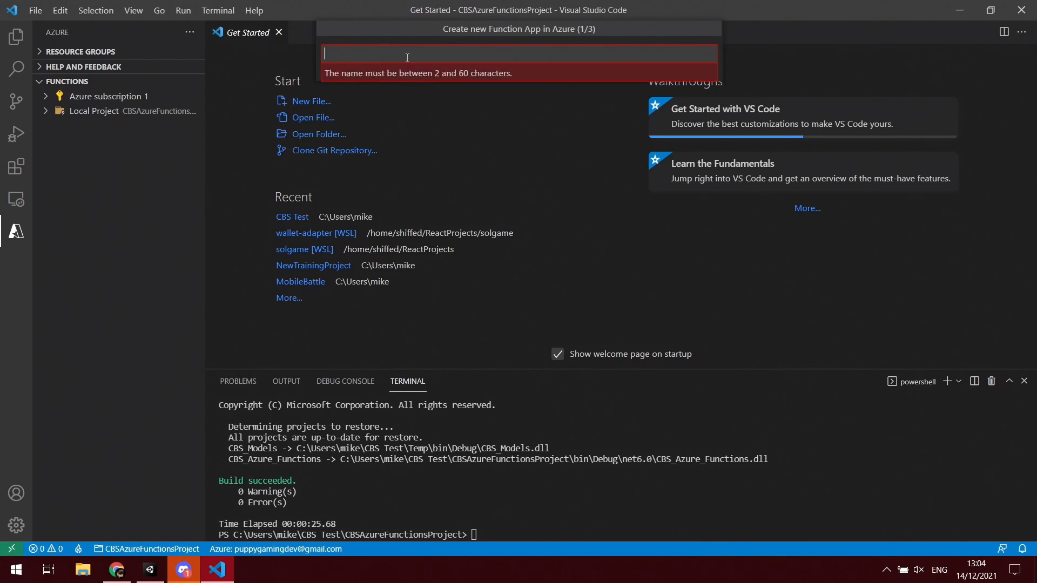
text(cbstest1)
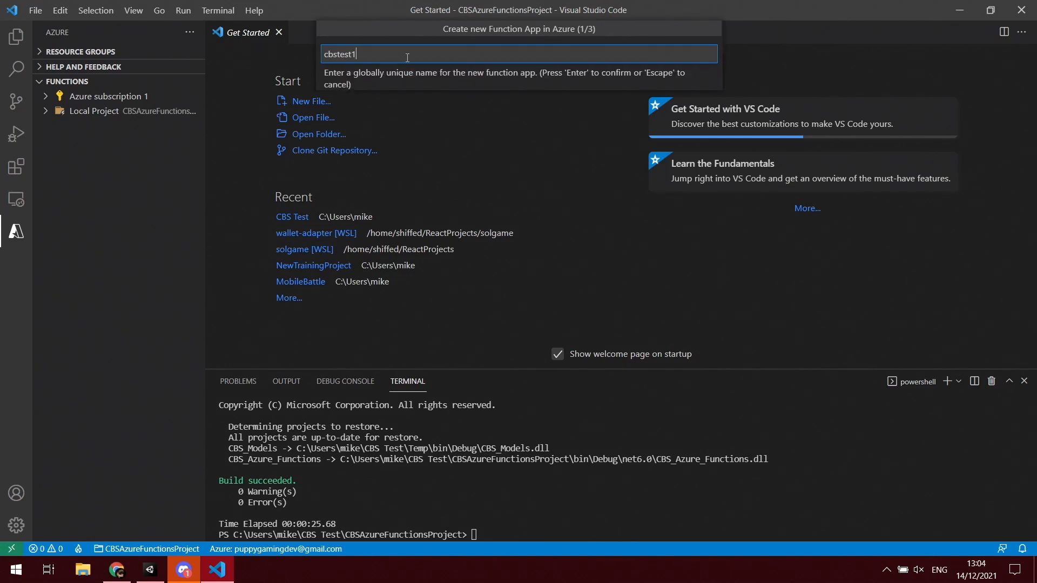
key(Return)
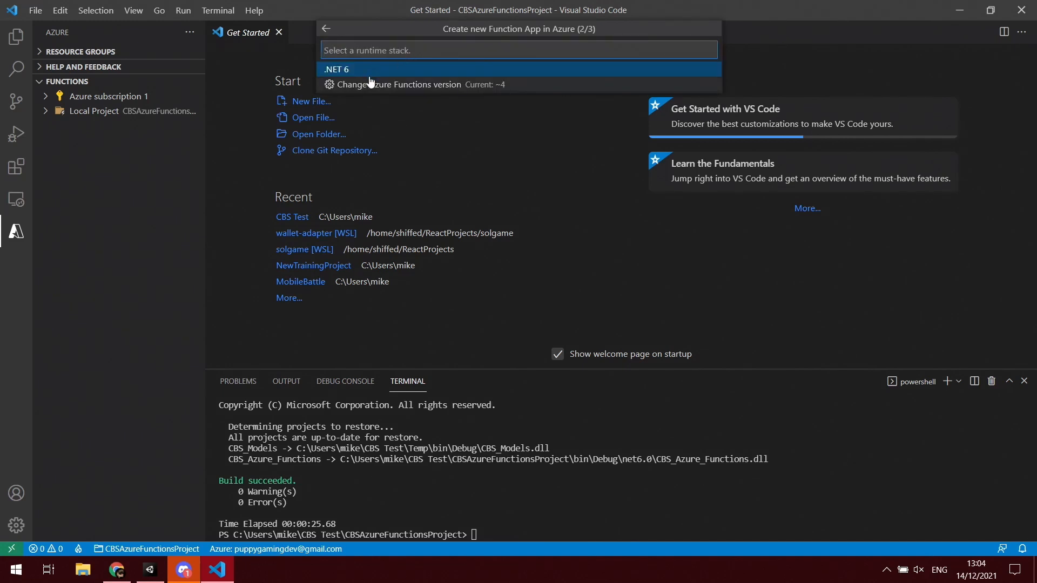
Return to the CBS guide in Chrome and read which runtime stack and region to choose.
key(alt+Tab)
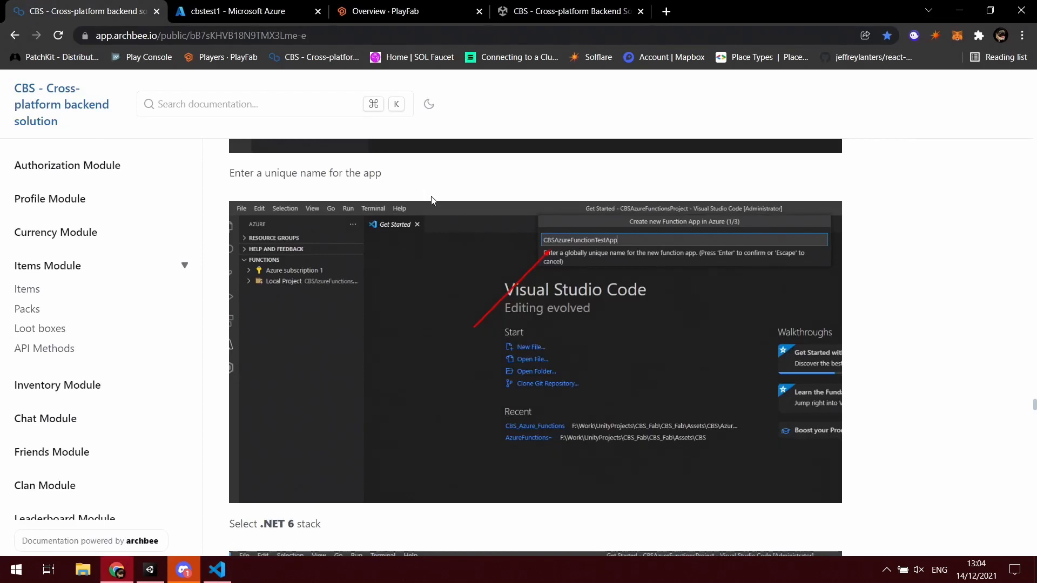
scroll(380, 218, down, 4)
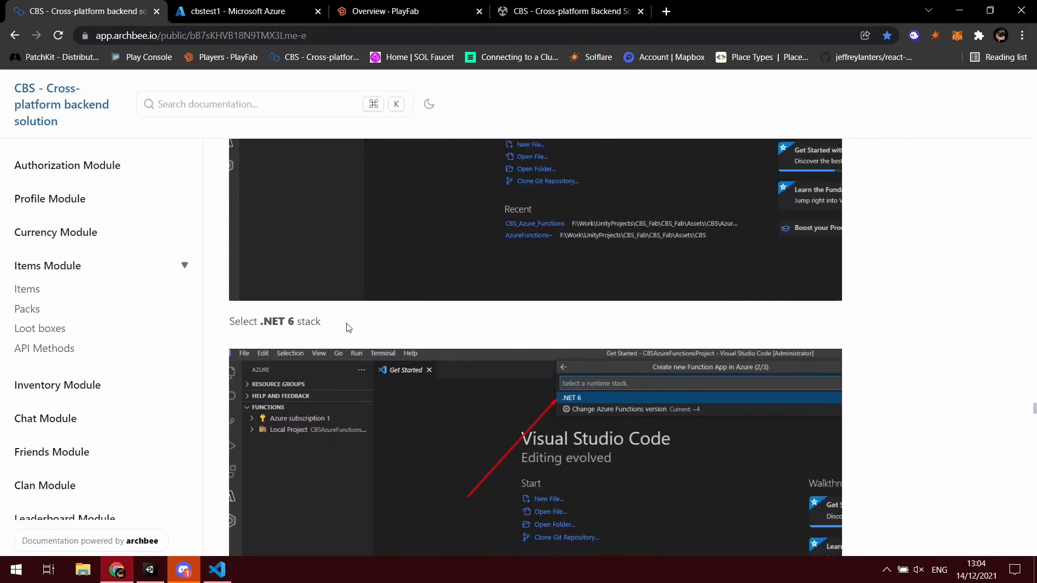
scroll(342, 328, down, 4)
scroll(391, 414, down, 4)
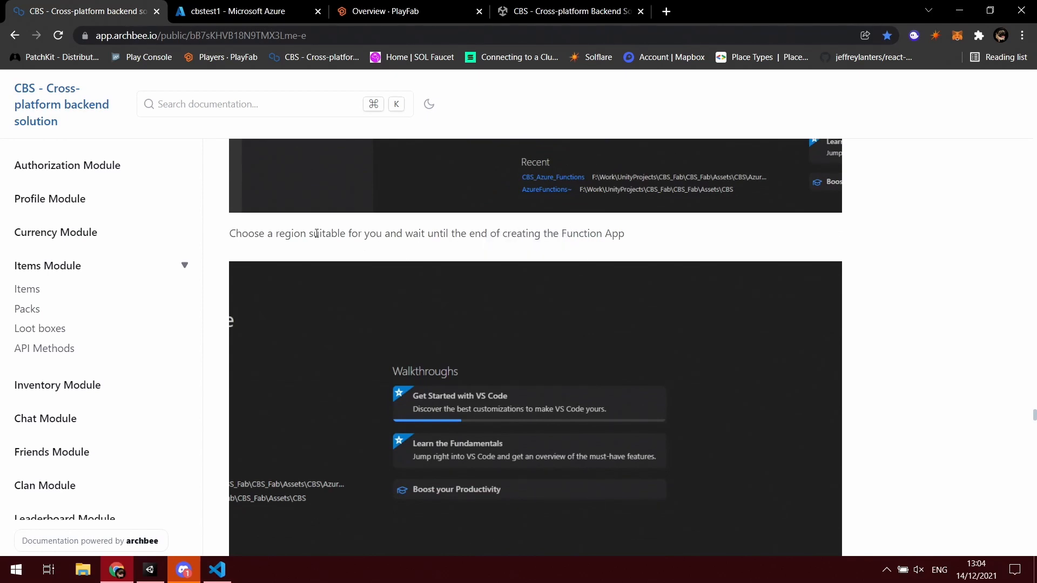
Switch to Visual Studio Code and select the .NET 6 runtime stack and the UK South location for the new function app.
key(alt+Tab)
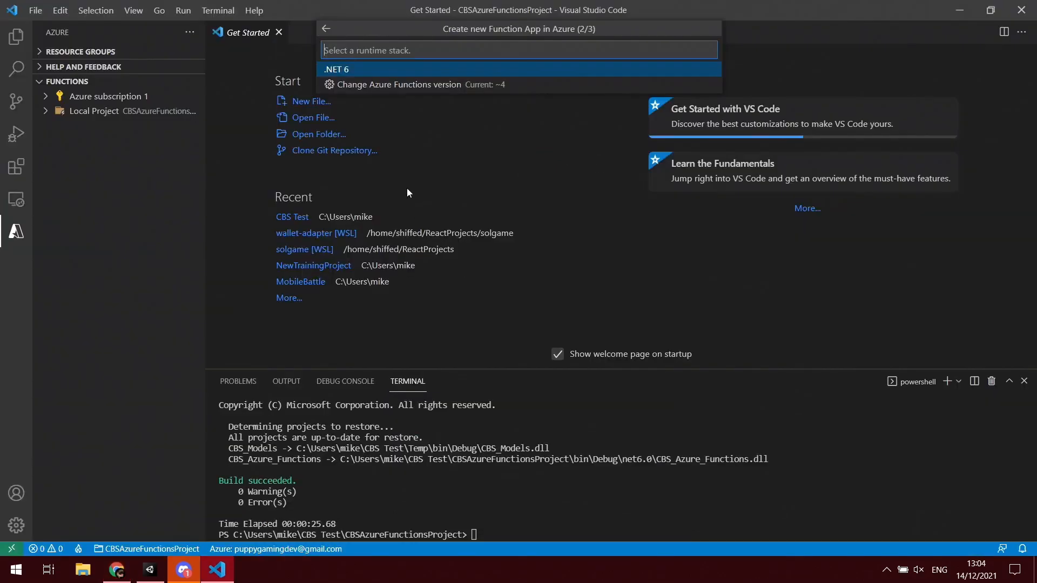
click(361, 71)
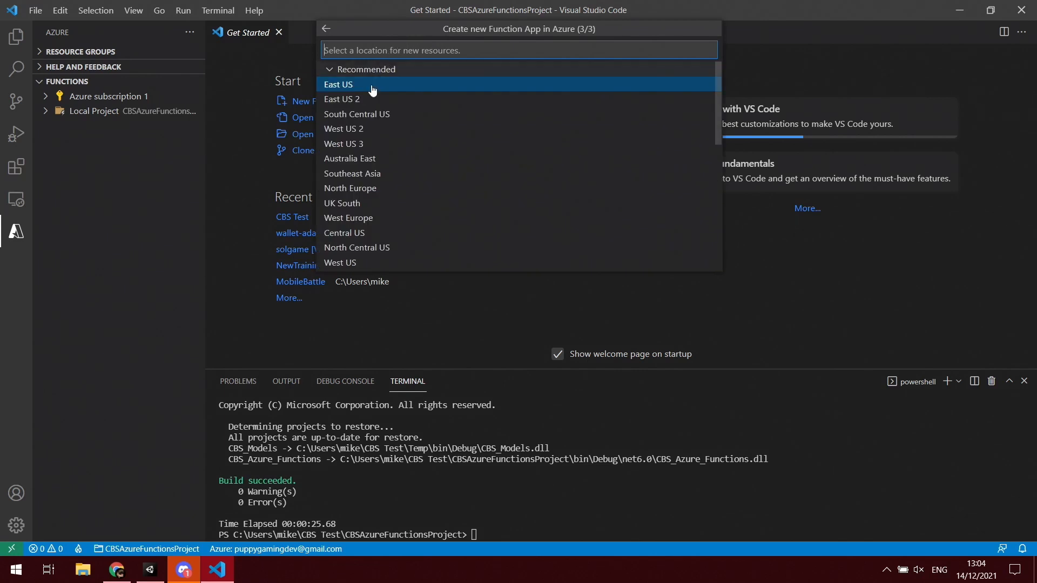
click(355, 203)
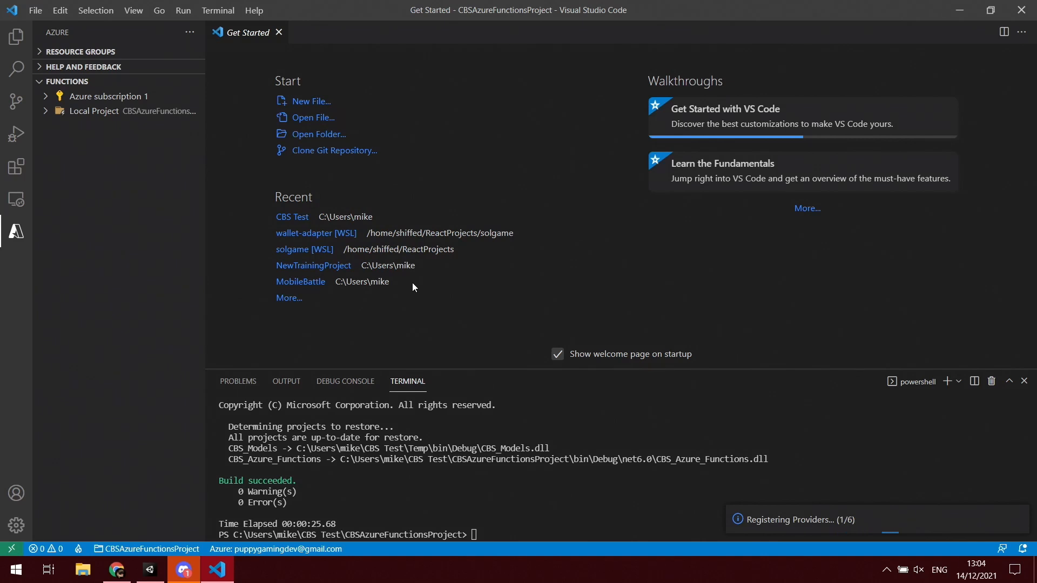
Read the CBS guide's description of the upload in Chrome, then check the function app creation progress in Visual Studio Code.
click(117, 570)
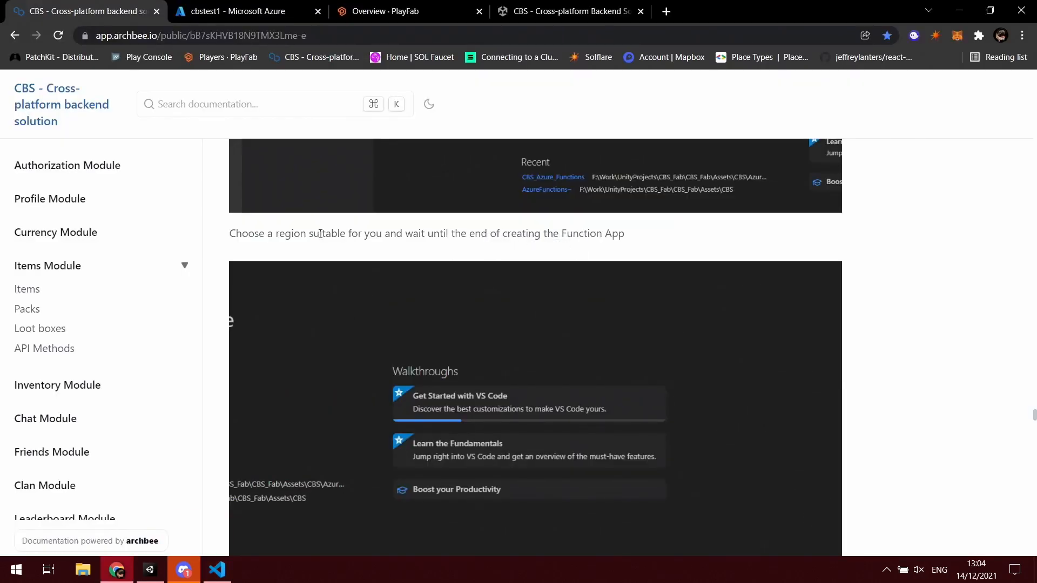
scroll(423, 229, down, 5)
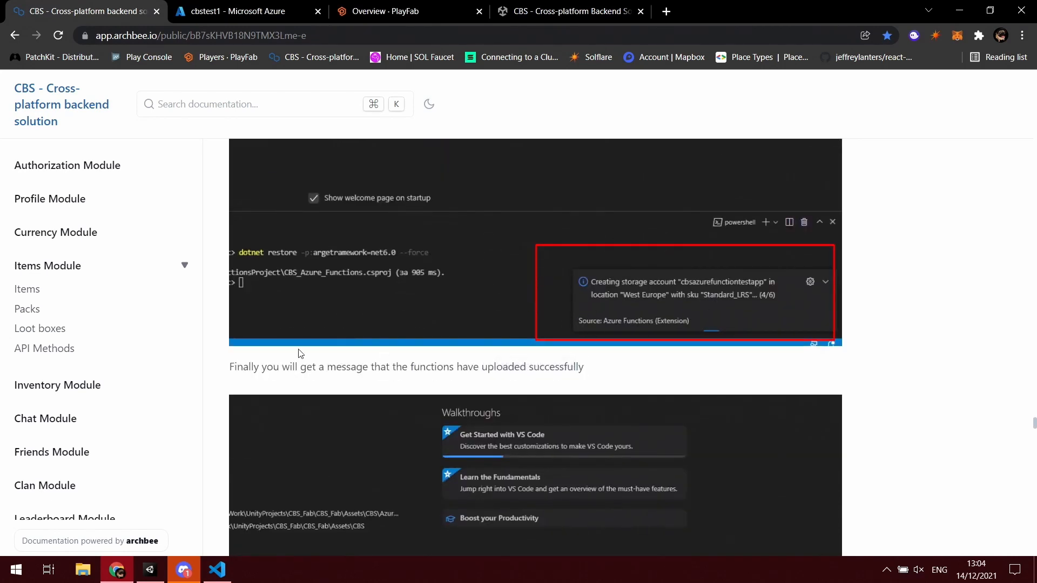
scroll(295, 335, down, 1)
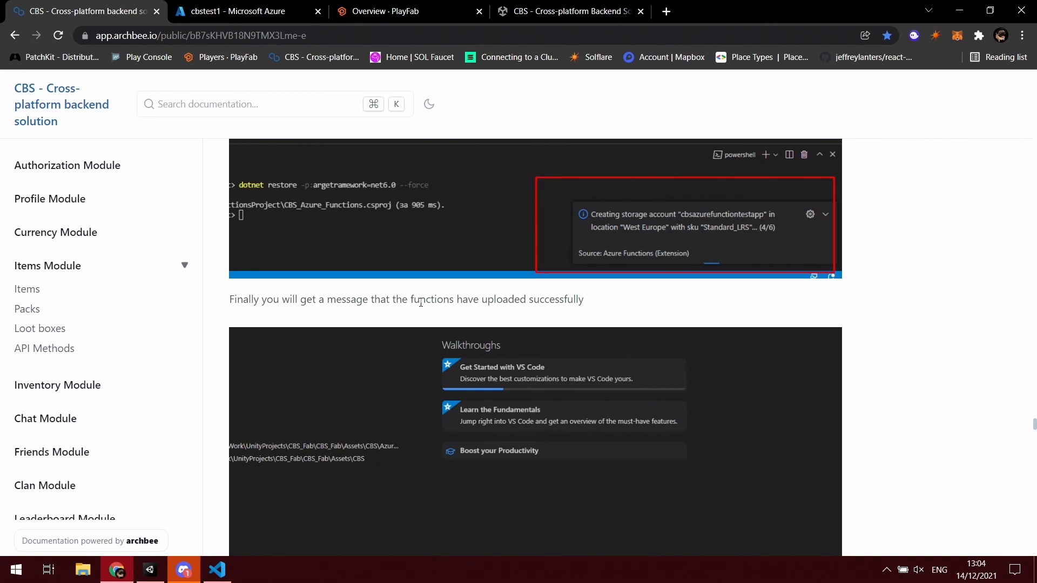
scroll(433, 303, down, 4)
scroll(433, 304, up, 3)
key(alt+Tab)
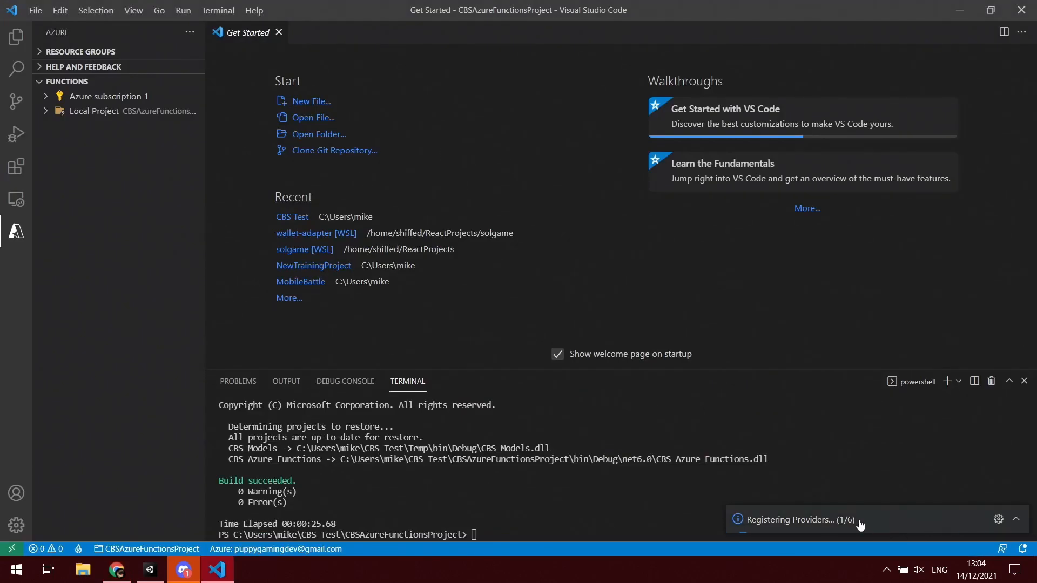
click(1016, 519)
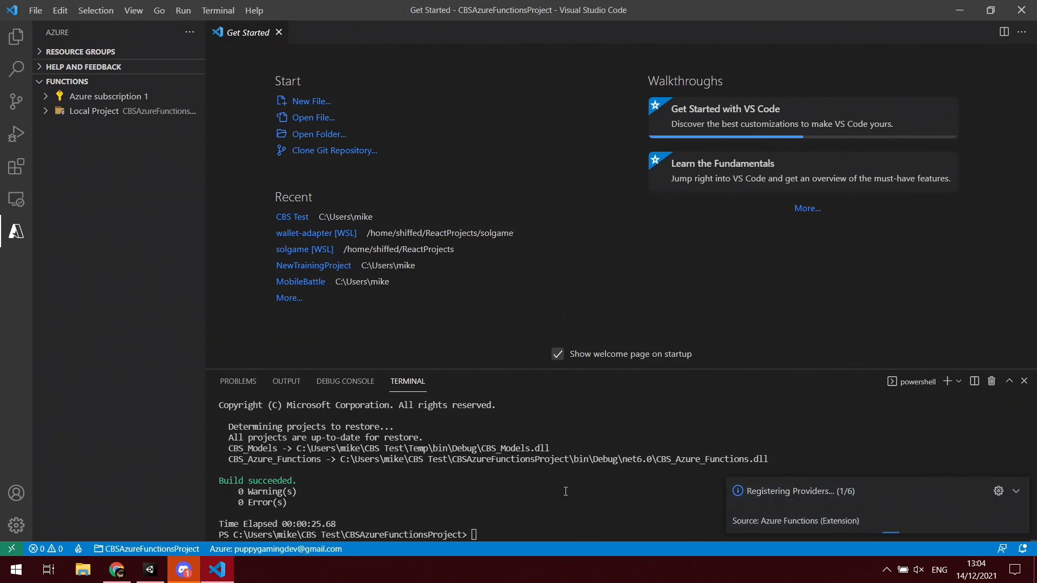
Return to the CBS guide in Chrome and read the Link Azure and Playfab section about creating an Azure Function event.
key(alt+Tab)
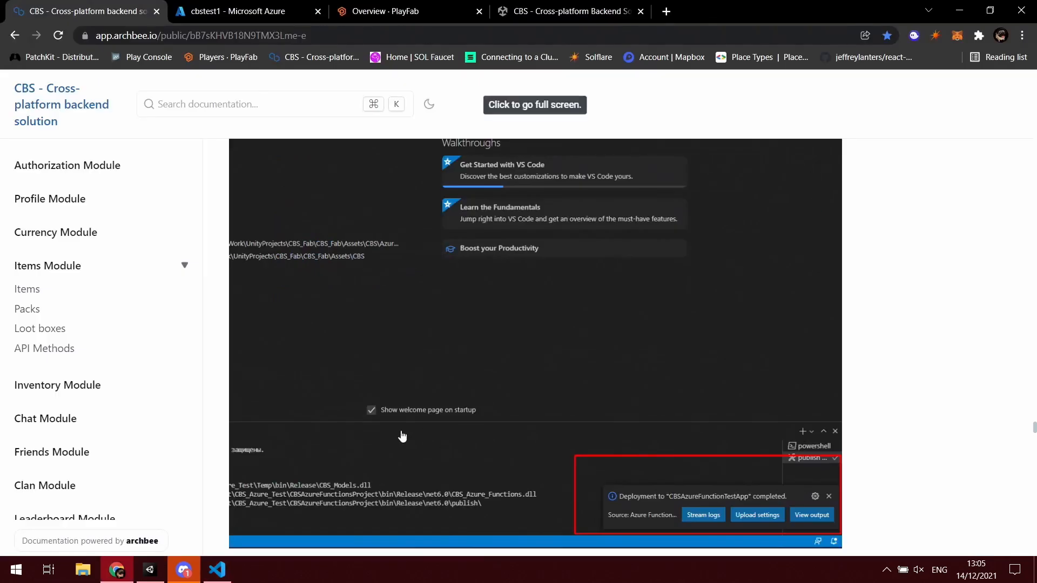
scroll(302, 360, down, 4)
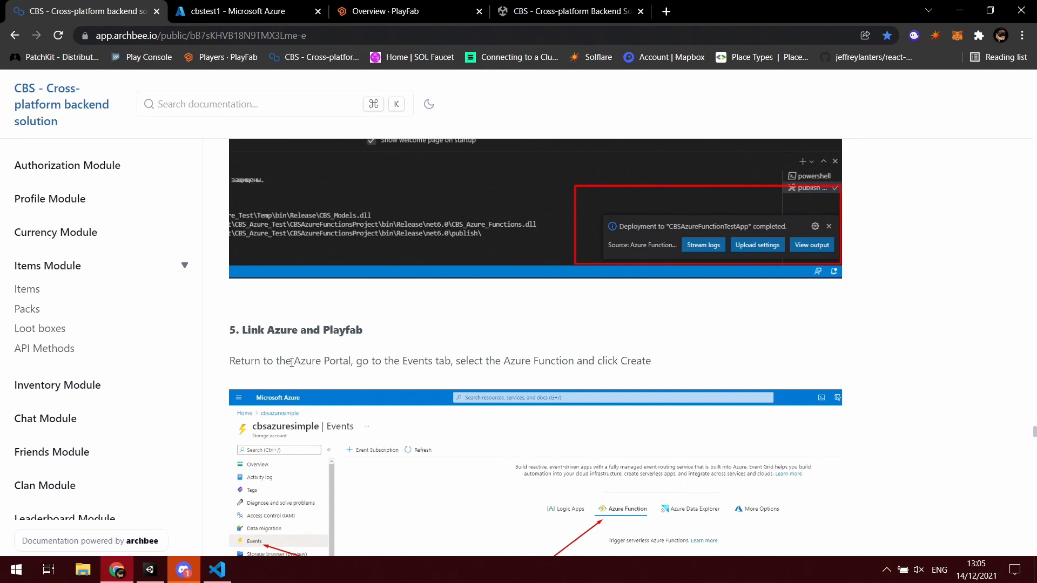
scroll(359, 360, down, 3)
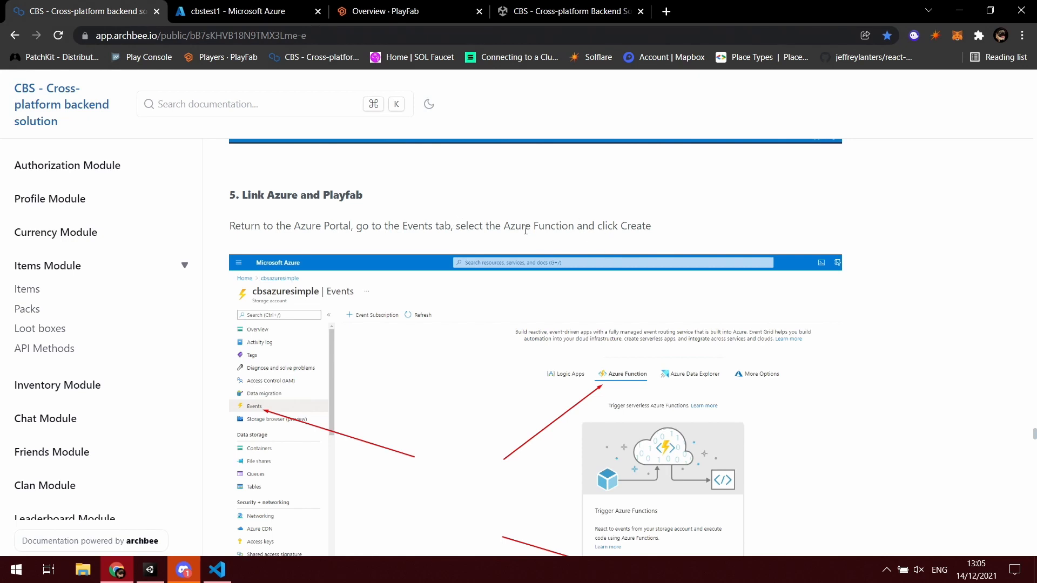
scroll(523, 320, down, 3)
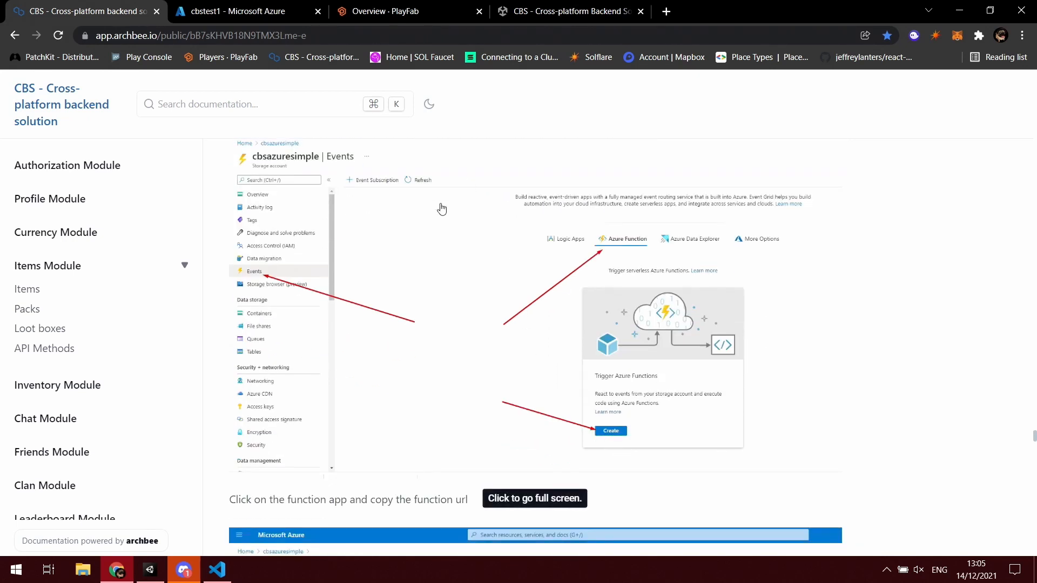
In the Azure portal, open the cbstest1 storage account's Events page and show the Azure Function option.
click(238, 11)
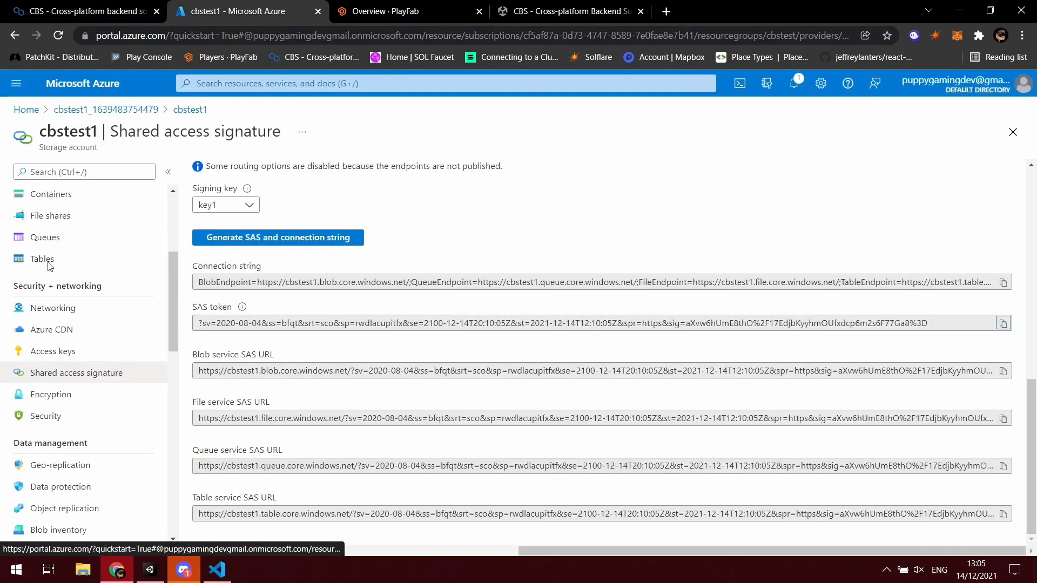
scroll(72, 324, up, 3)
scroll(73, 310, up, 1)
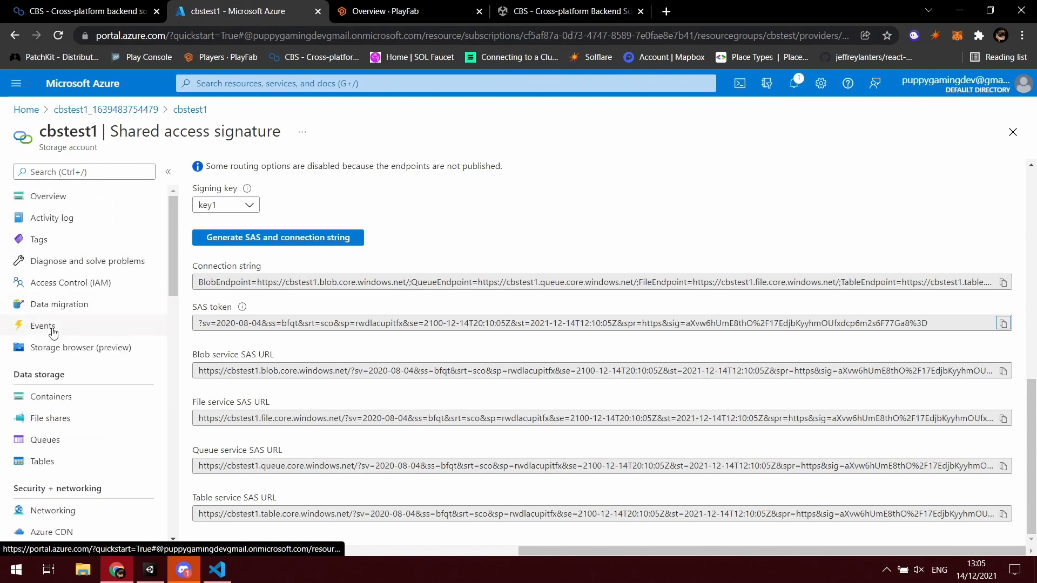
click(51, 327)
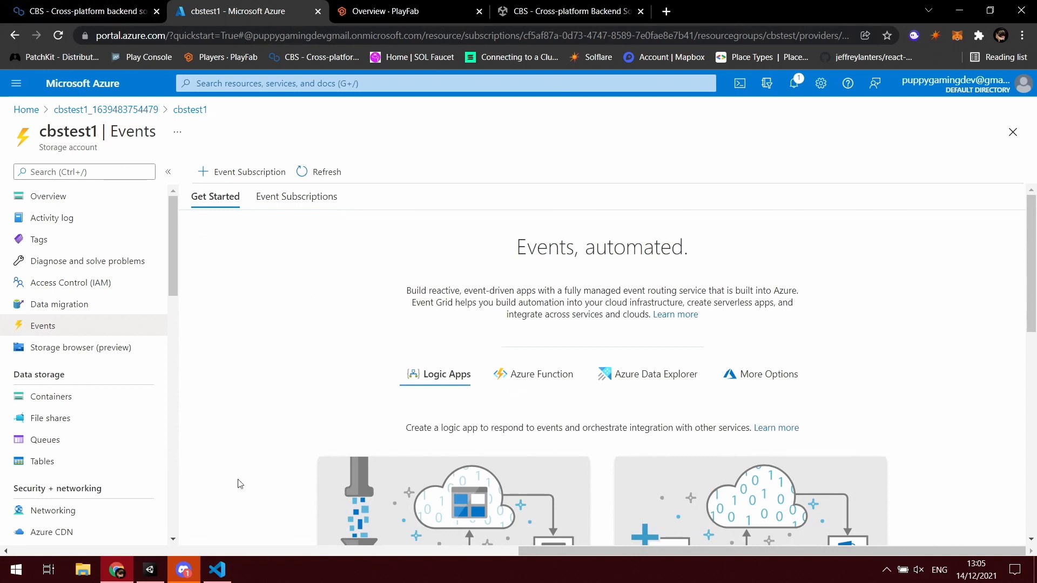
scroll(287, 378, down, 2)
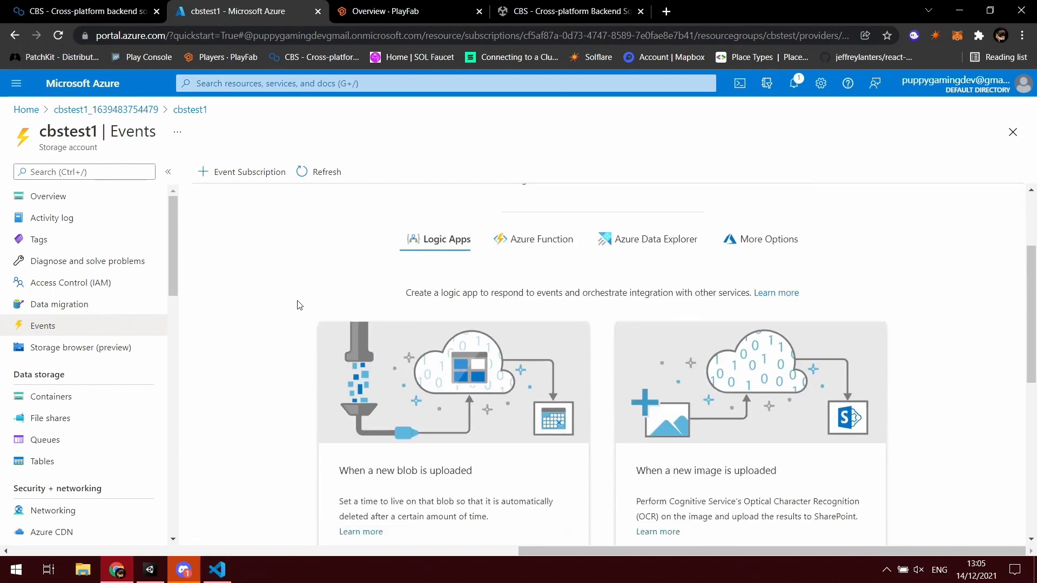
click(533, 240)
scroll(342, 317, down, 2)
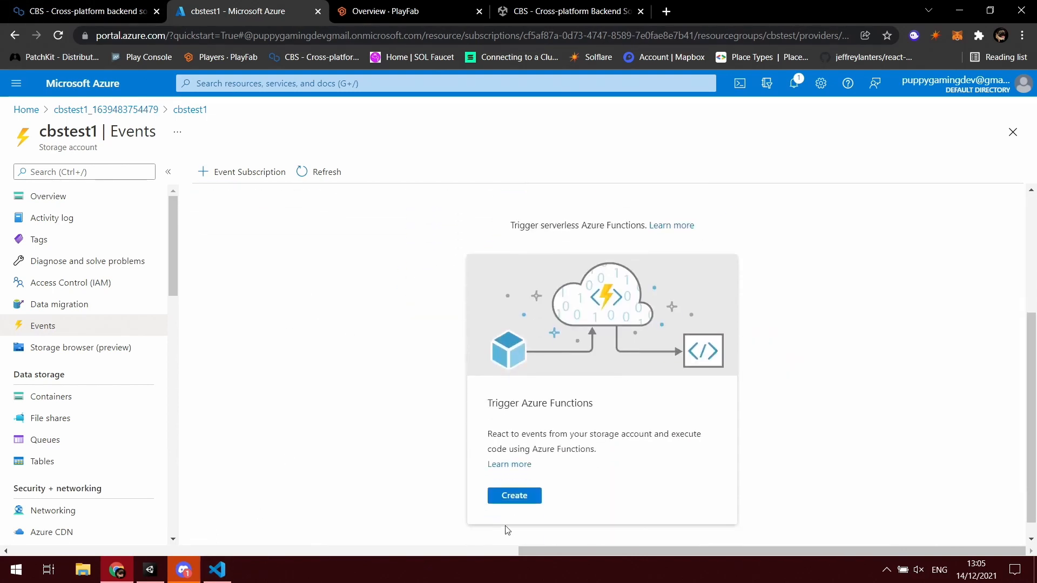
Switch to Visual Studio Code, deploy anyway despite the preDeployTask errors, and open the deployment's output log.
click(217, 569)
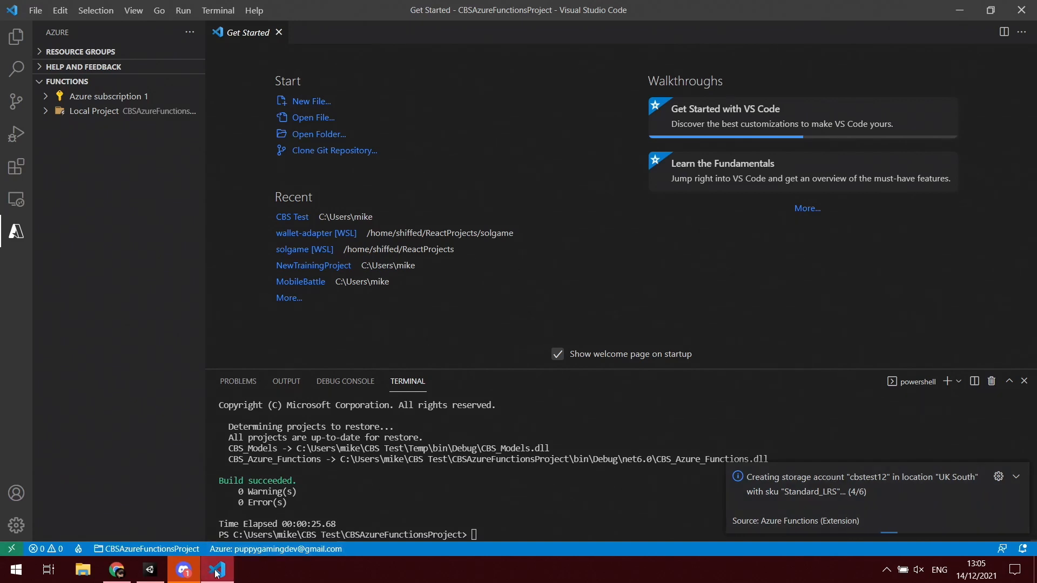
mouse_move(216, 572)
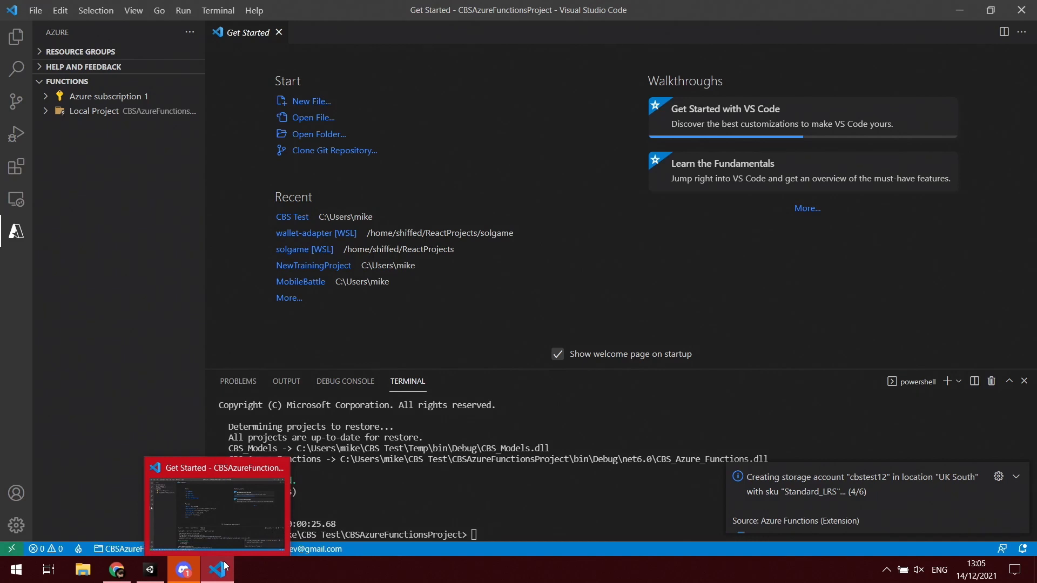
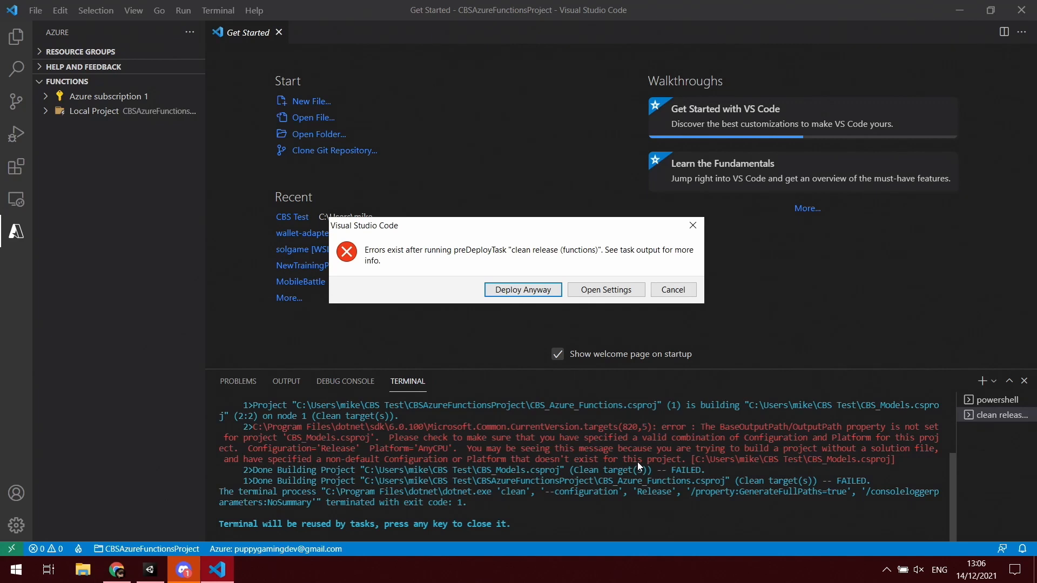
click(521, 292)
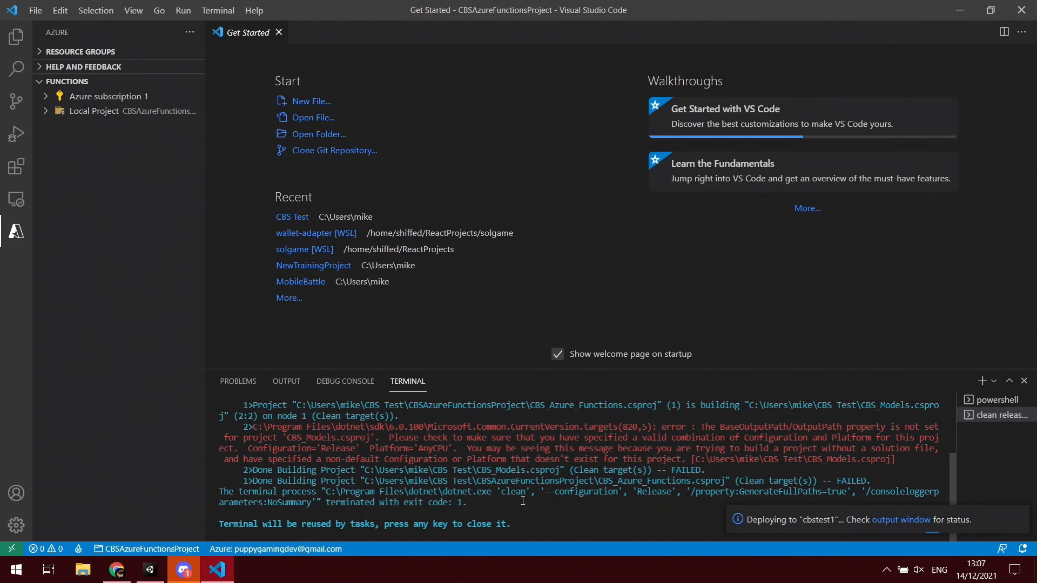
click(901, 520)
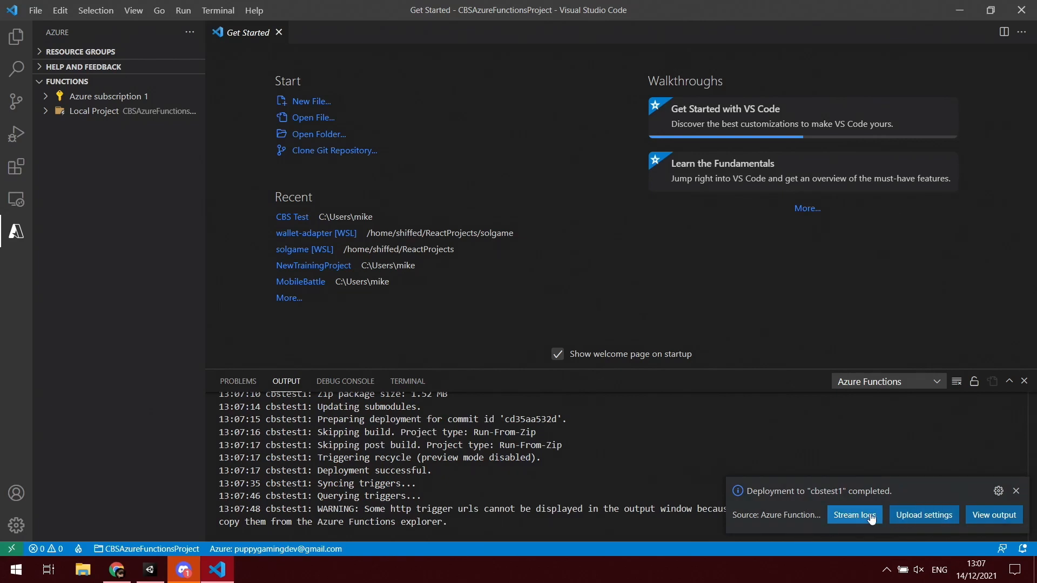
Return to the CBS guide in Chrome and review the section on the successful functions upload message.
click(116, 570)
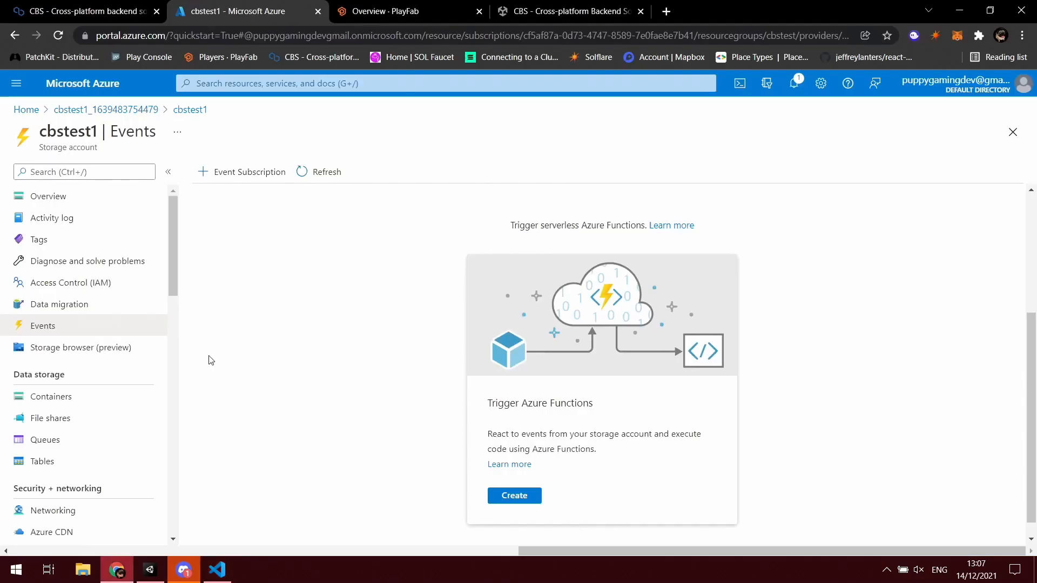
click(89, 11)
scroll(333, 414, up, 5)
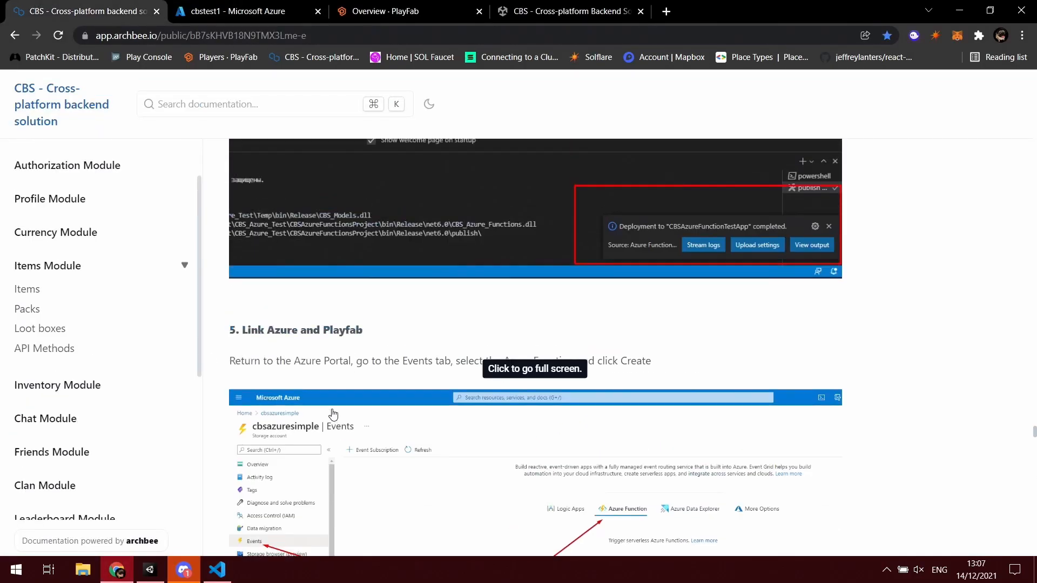
scroll(333, 413, up, 7)
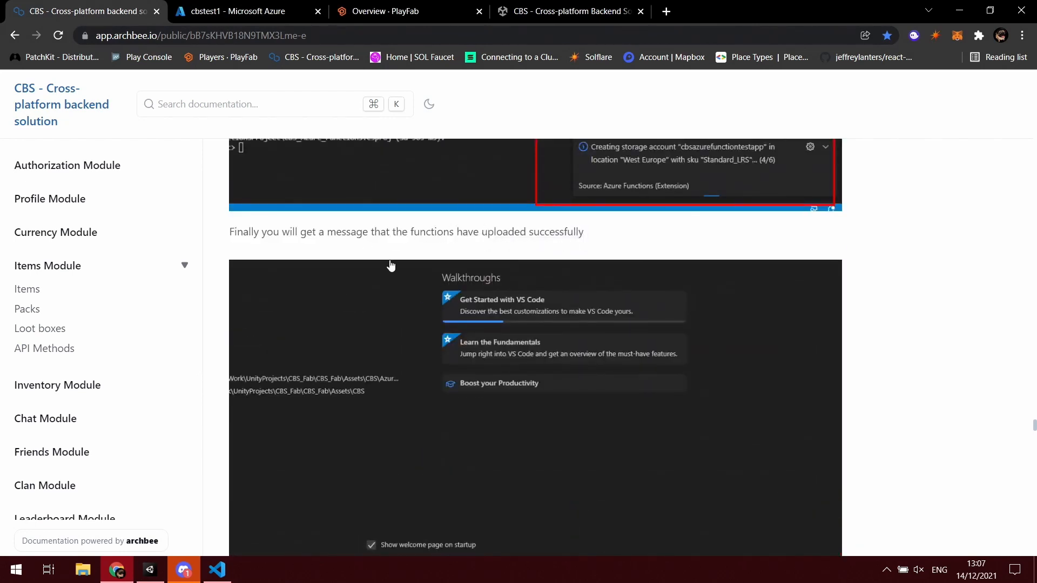
scroll(393, 302, down, 2)
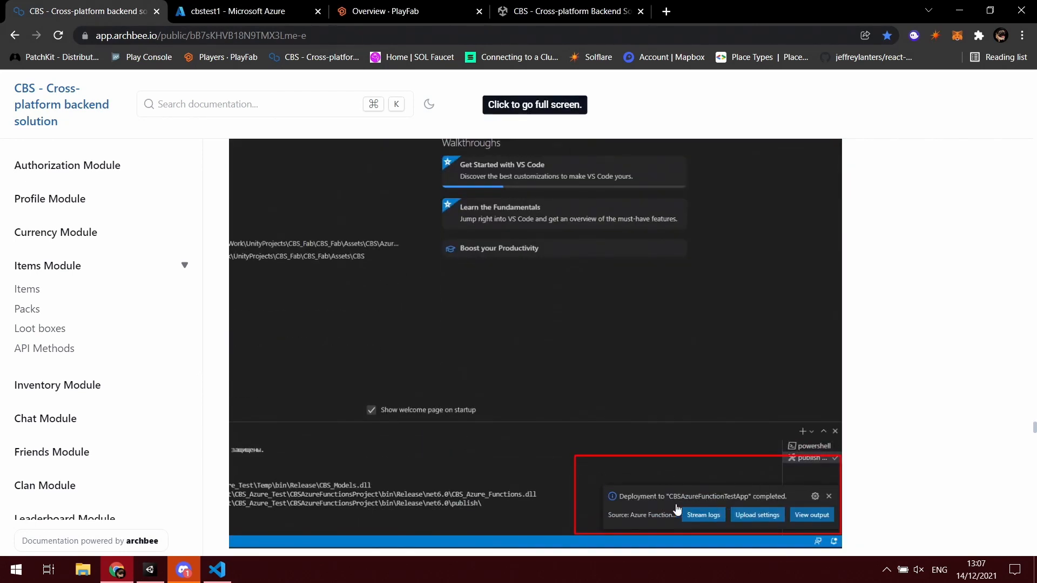
Follow the guide's Link Azure and Playfab section: create the Azure Function trigger from the storage account's Events page and open the cbstest1 function app.
scroll(413, 413, down, 6)
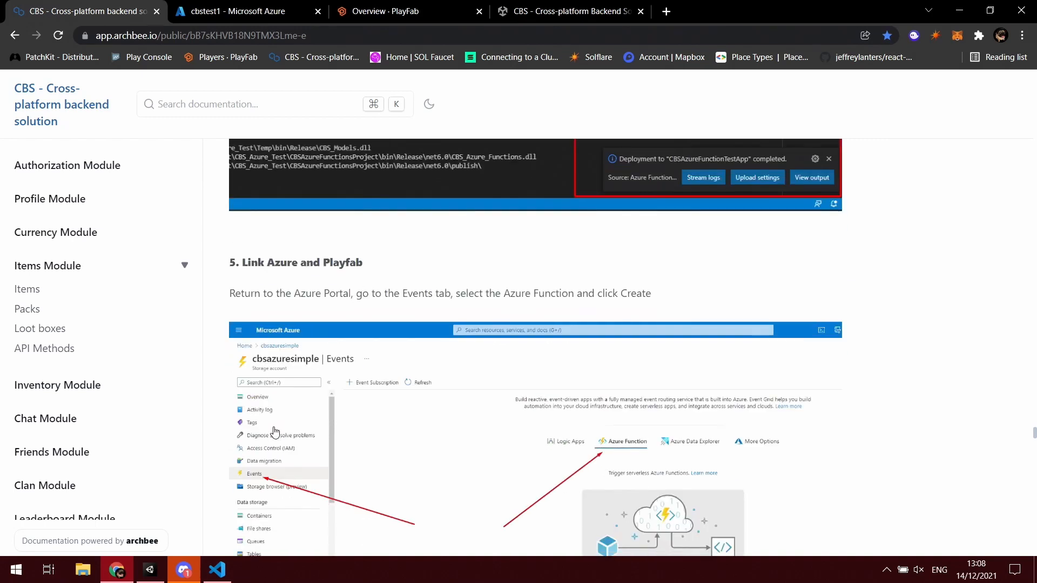
scroll(275, 281, down, 1)
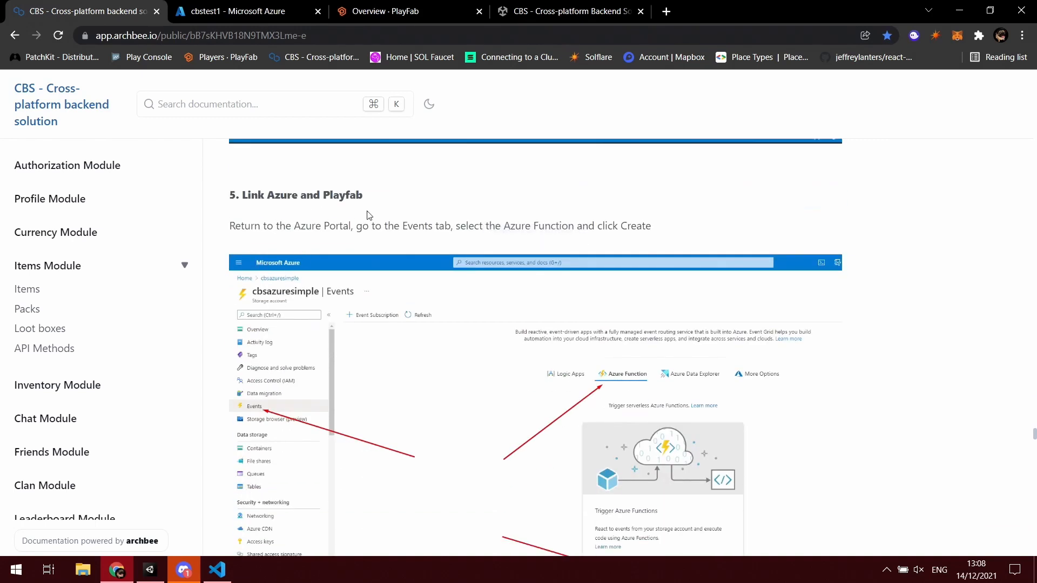
scroll(394, 332, down, 2)
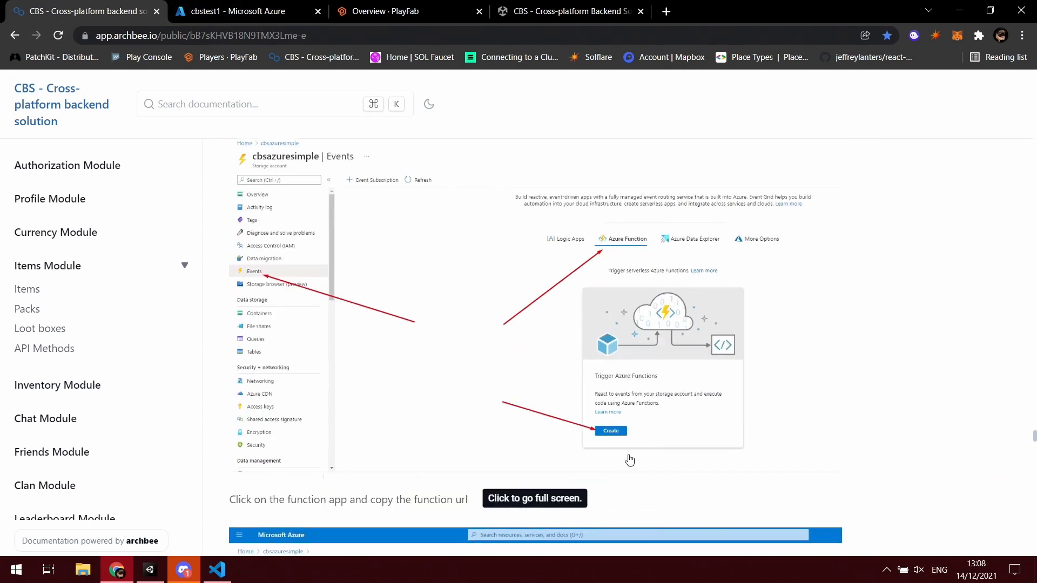
scroll(630, 459, down, 6)
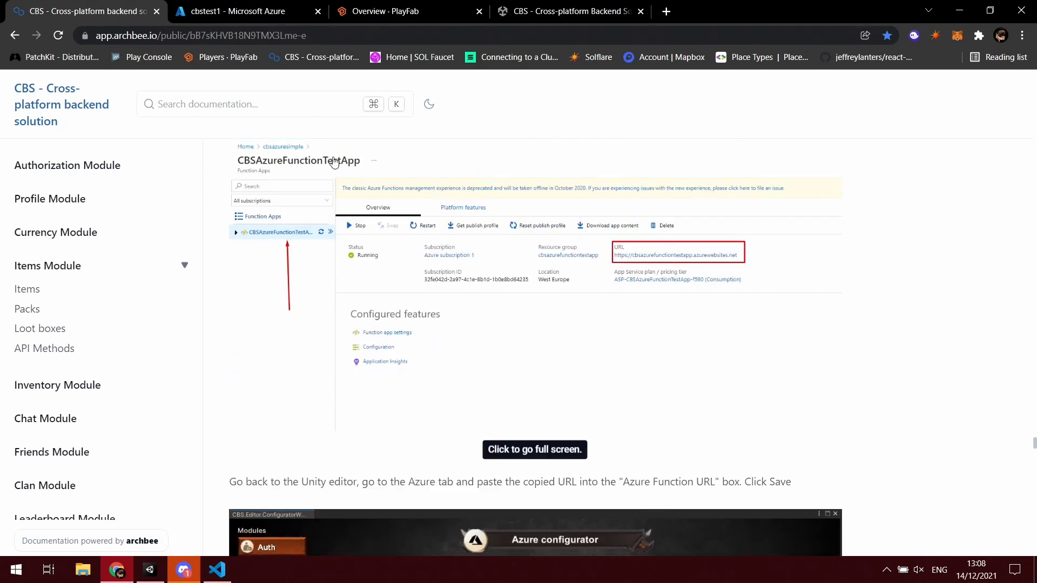
click(240, 11)
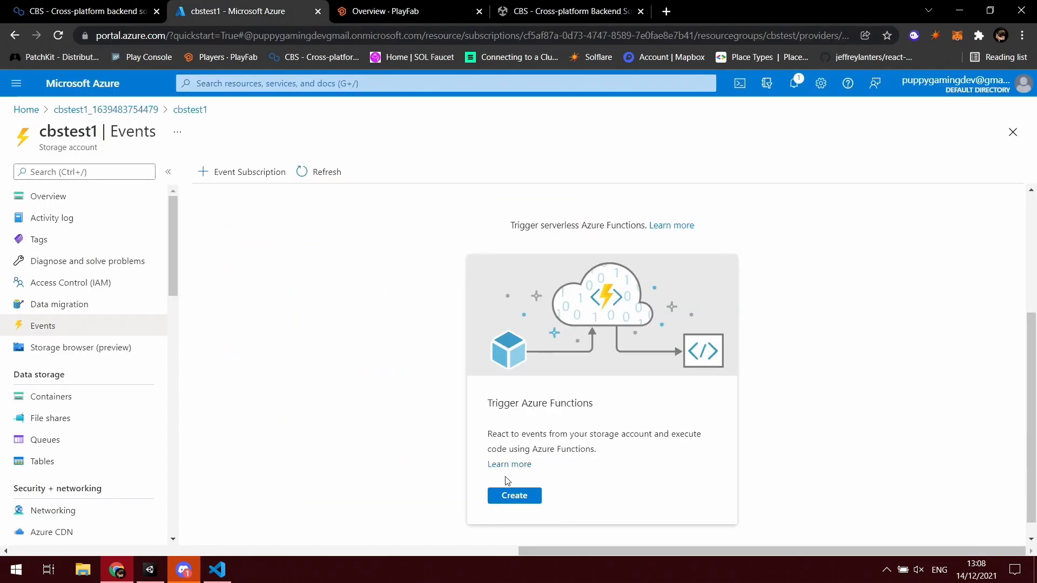
click(521, 495)
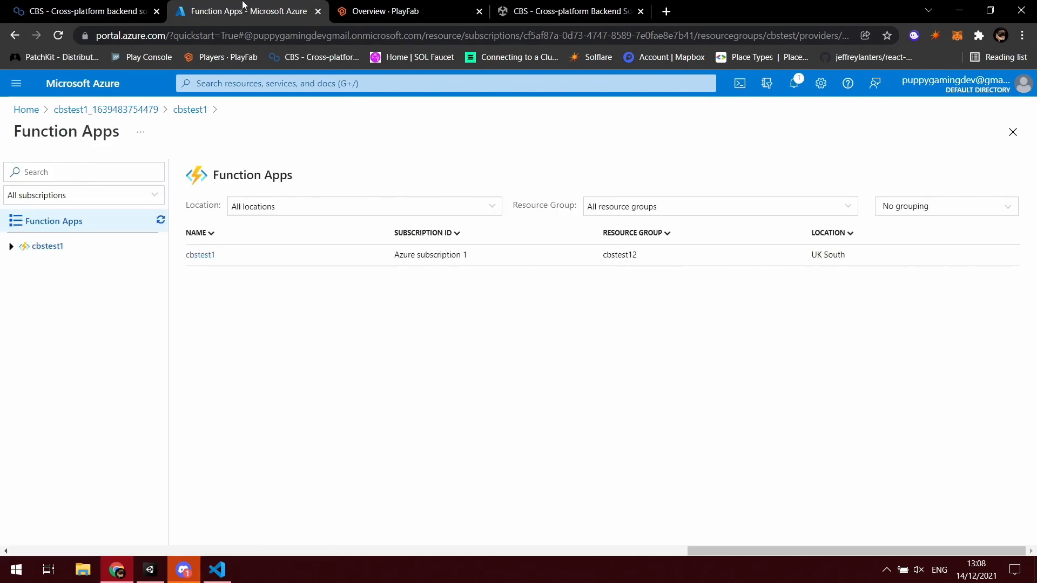
click(200, 254)
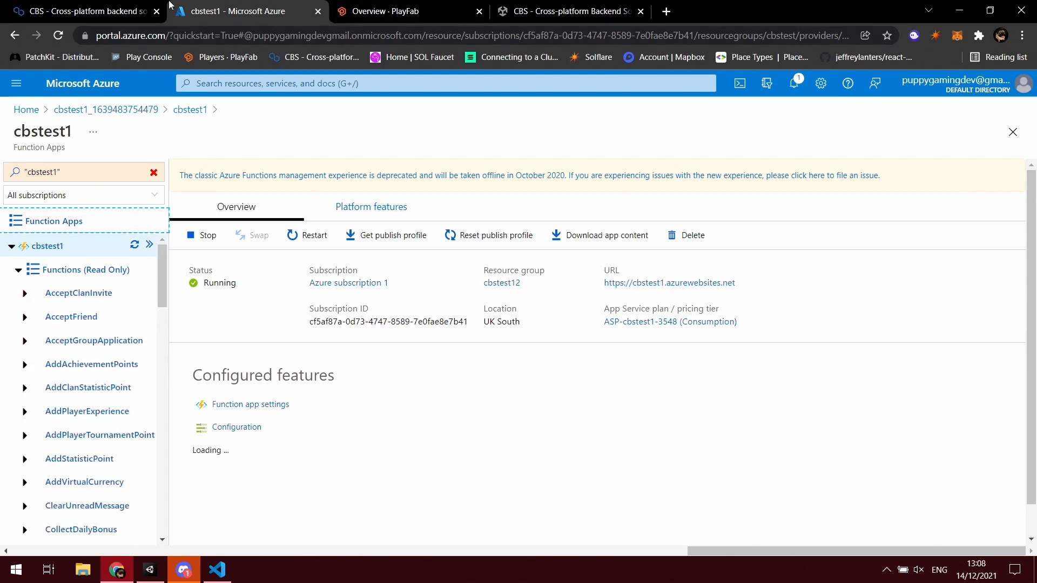
Check the guide's Azure Function URL instruction, and copy the cbstest1 function app's URL from the Azure portal.
click(92, 13)
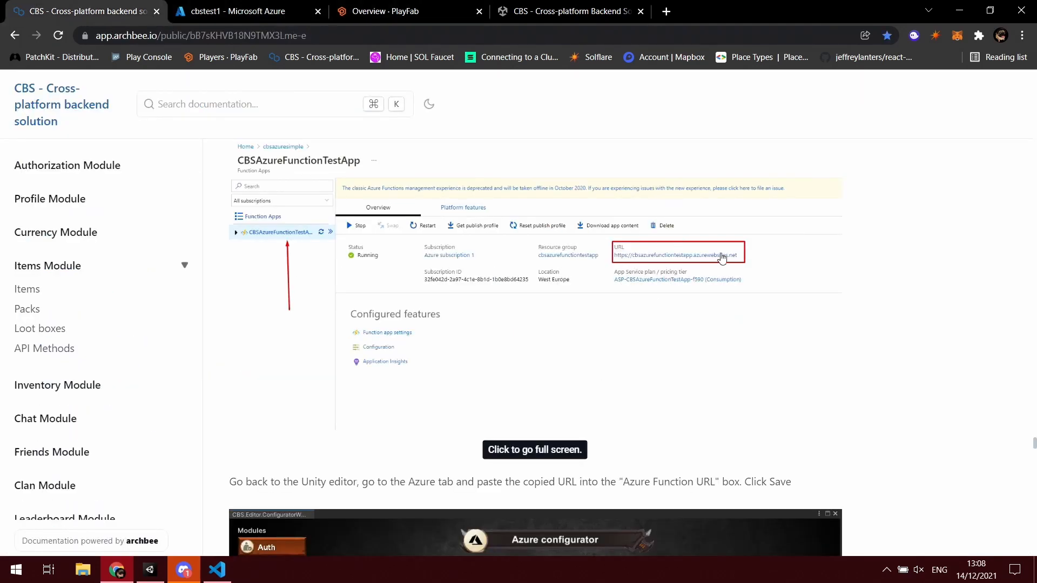
scroll(543, 377, down, 1)
scroll(543, 377, down, 3)
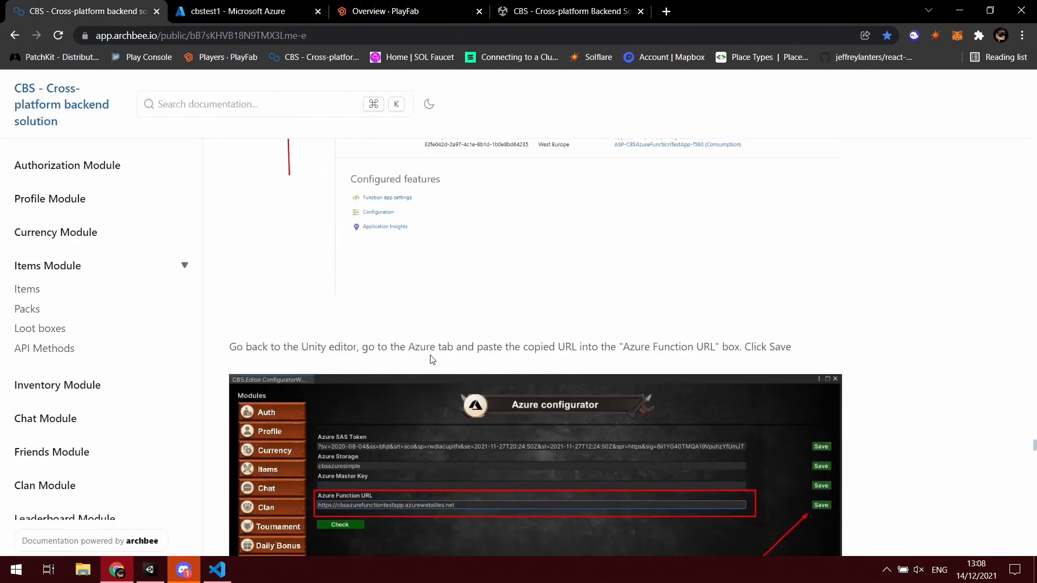
click(238, 12)
drag(740, 284, 602, 285)
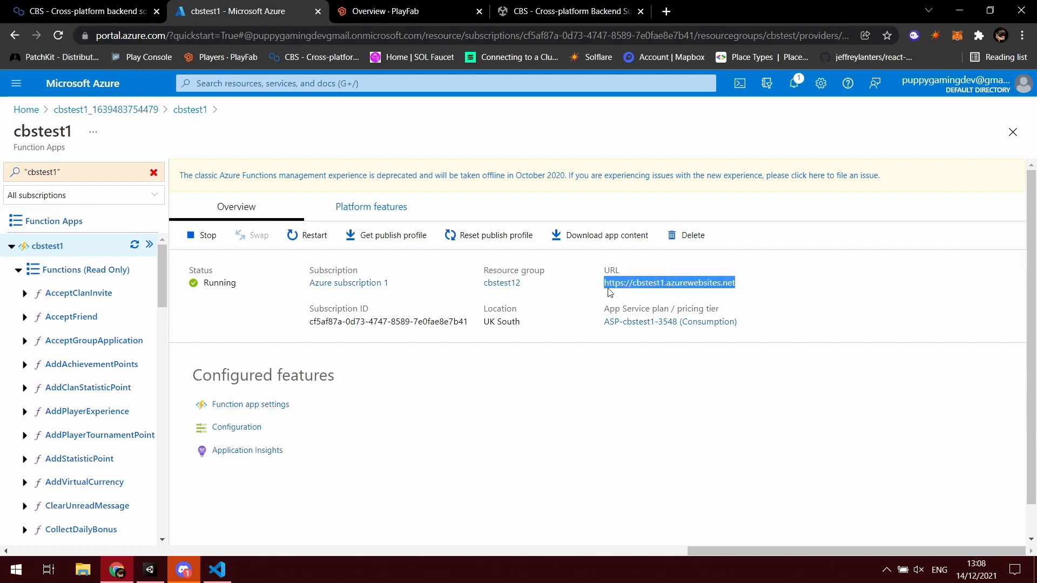
right_click(632, 286)
click(655, 295)
Recheck the guide, switch to Unity and open the CBS Configurator's Azure settings.
click(132, 10)
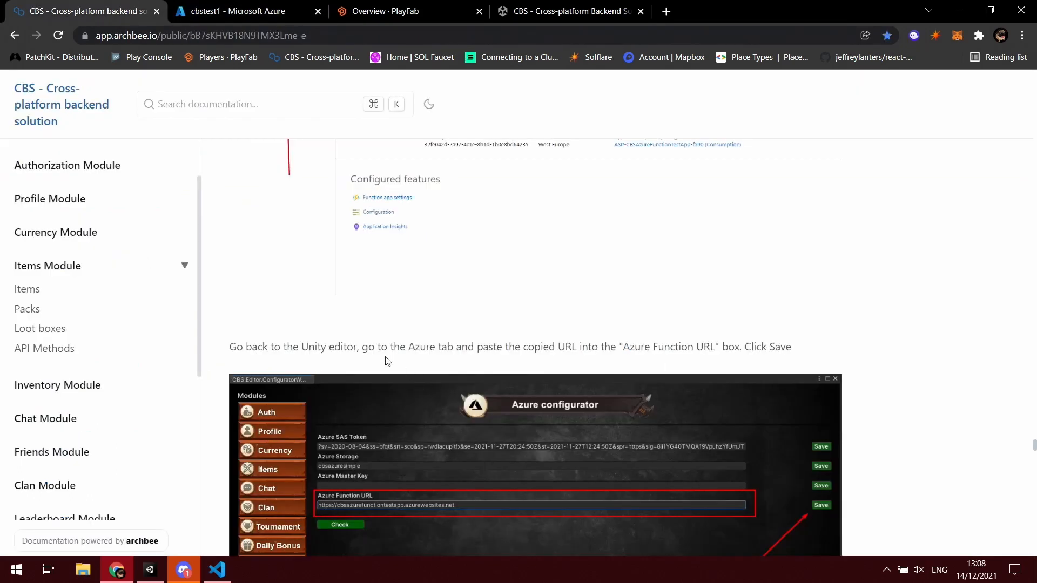
scroll(424, 351, down, 1)
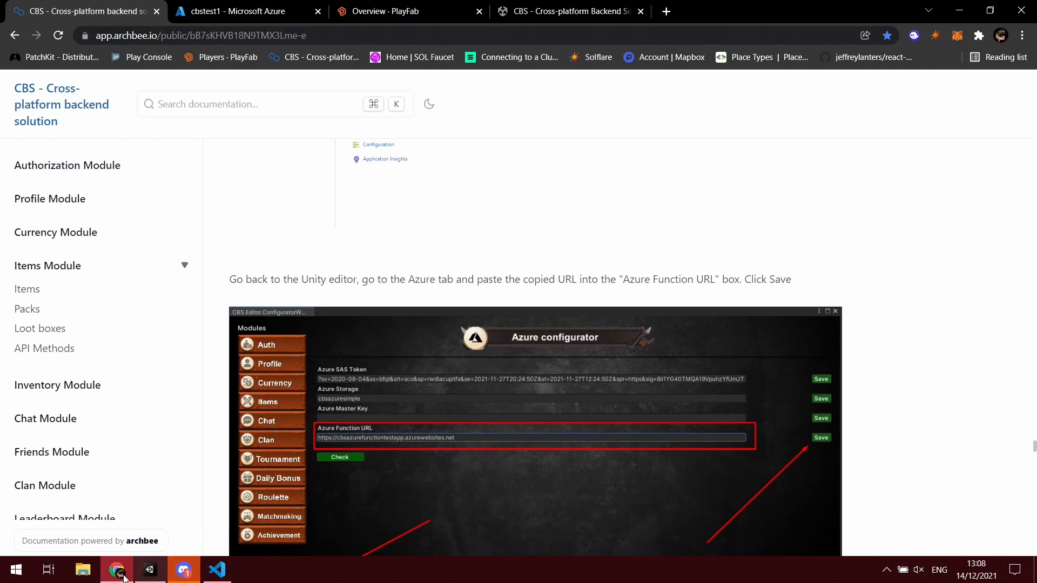
click(150, 569)
click(219, 22)
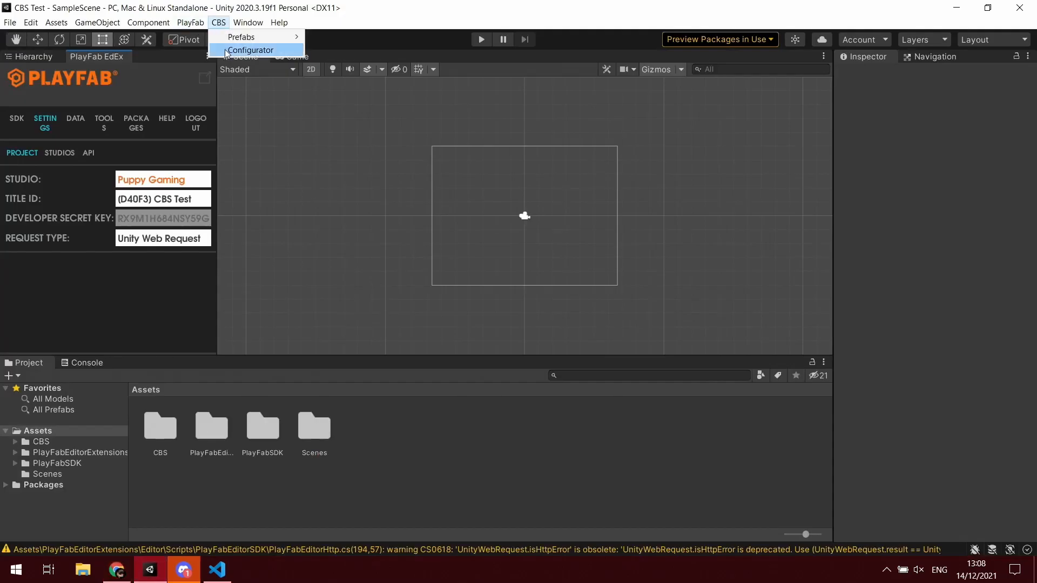
click(241, 48)
click(100, 486)
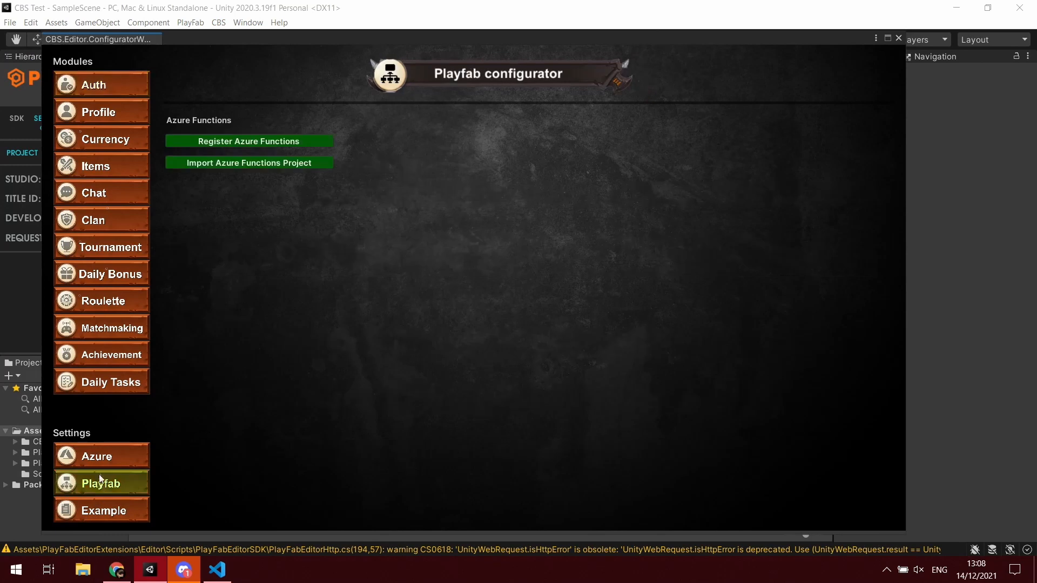
click(103, 457)
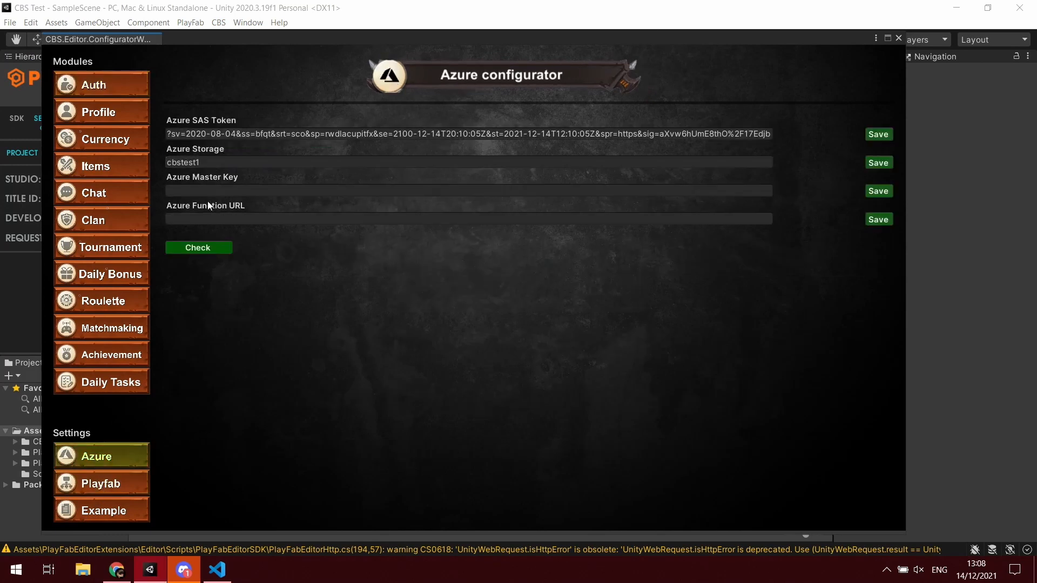
click(210, 218)
right_click(211, 218)
click(240, 249)
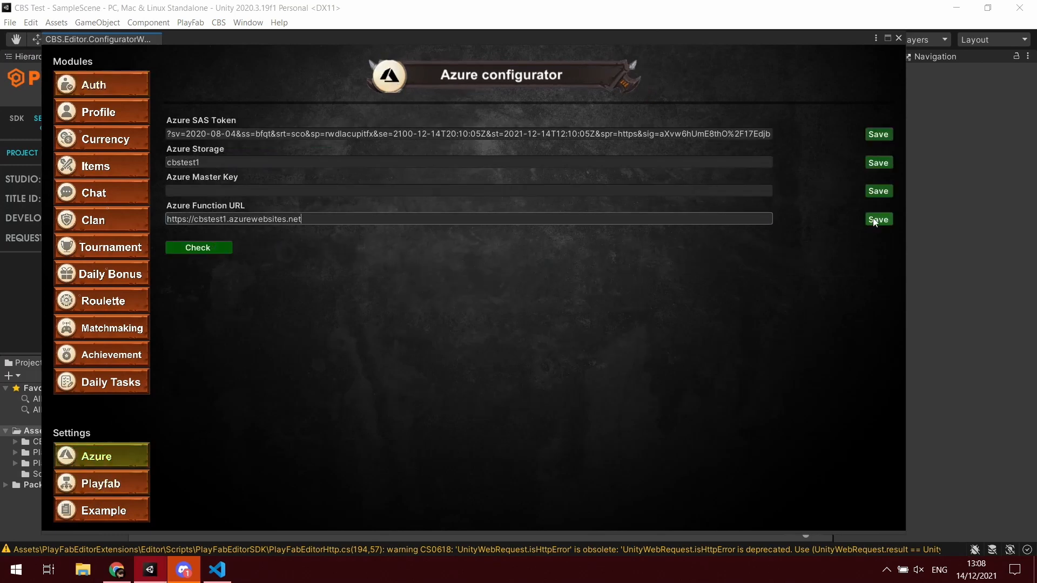
click(885, 220)
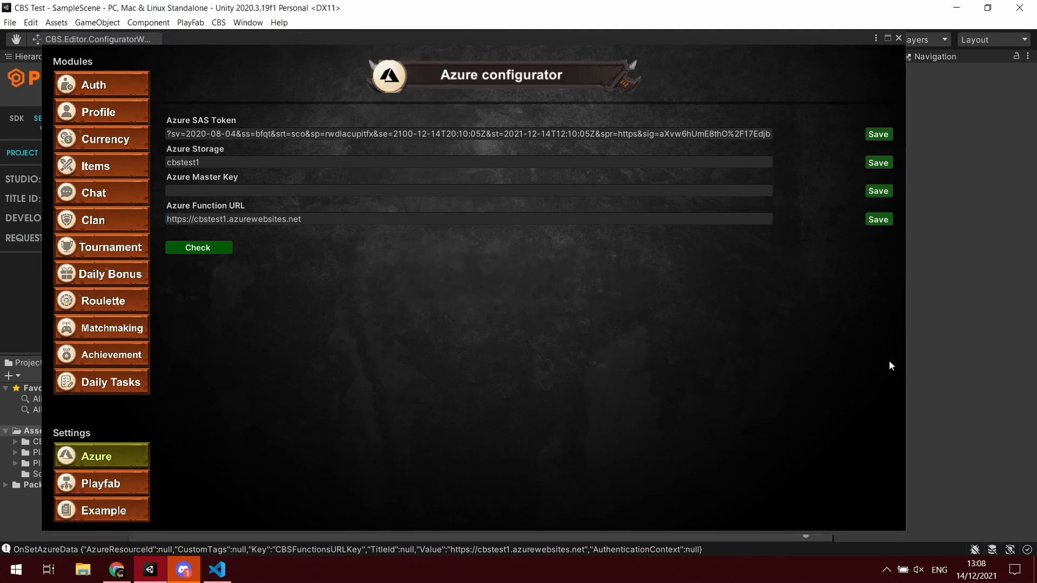
Return to the CBS guide in Chrome for the next instruction, and open the cbstest1 Function app settings in the Azure portal.
click(116, 570)
scroll(486, 427, down, 3)
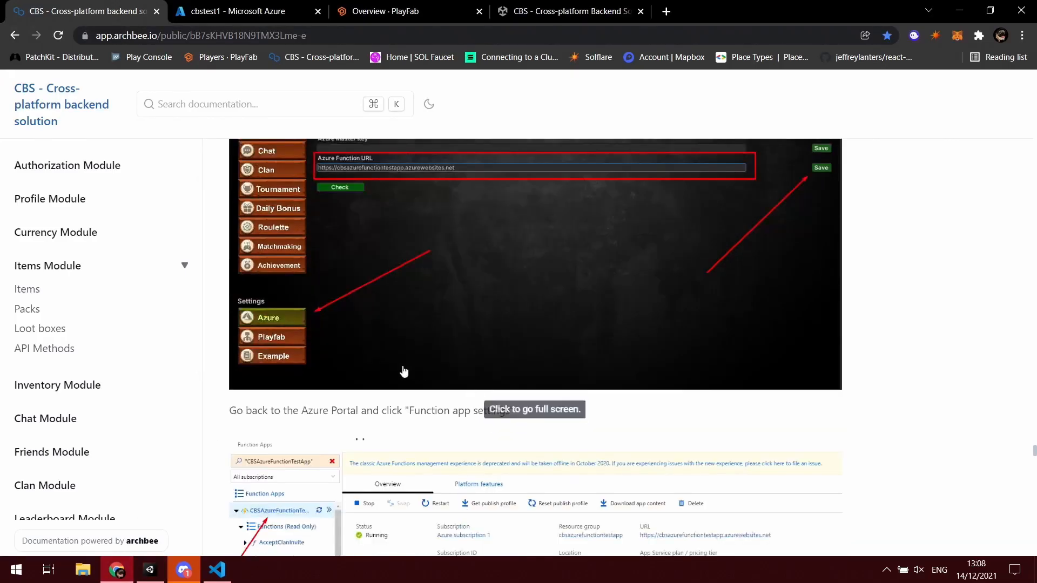
drag(253, 410, 404, 410)
click(413, 413)
scroll(413, 413, down, 3)
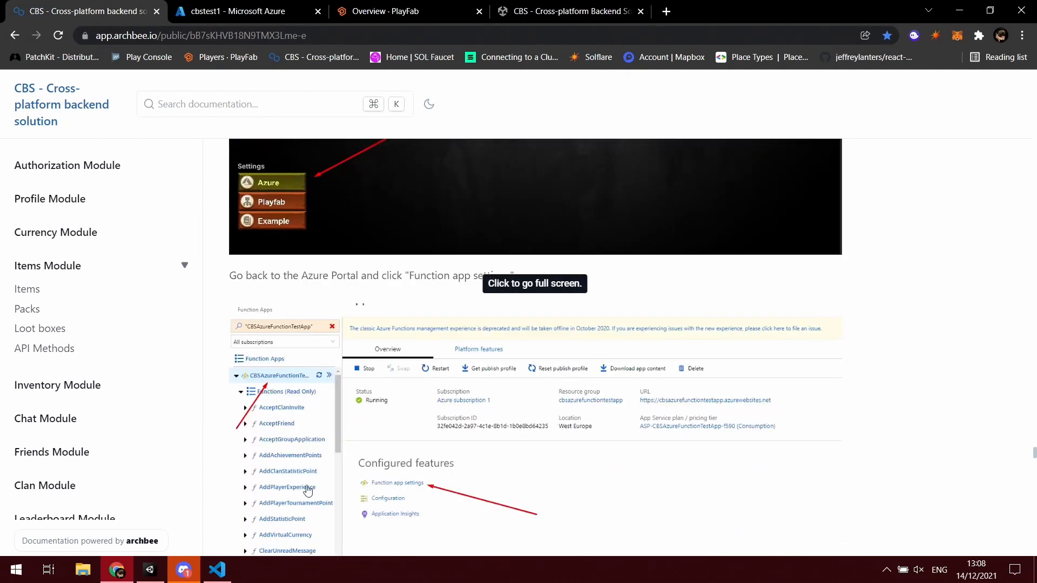
scroll(402, 486, down, 3)
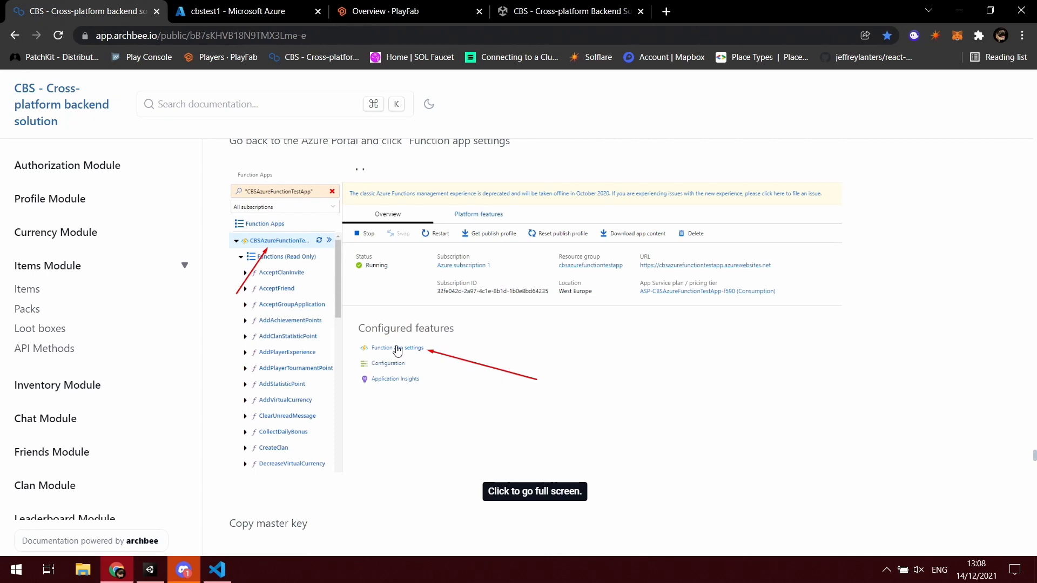
scroll(405, 462, down, 3)
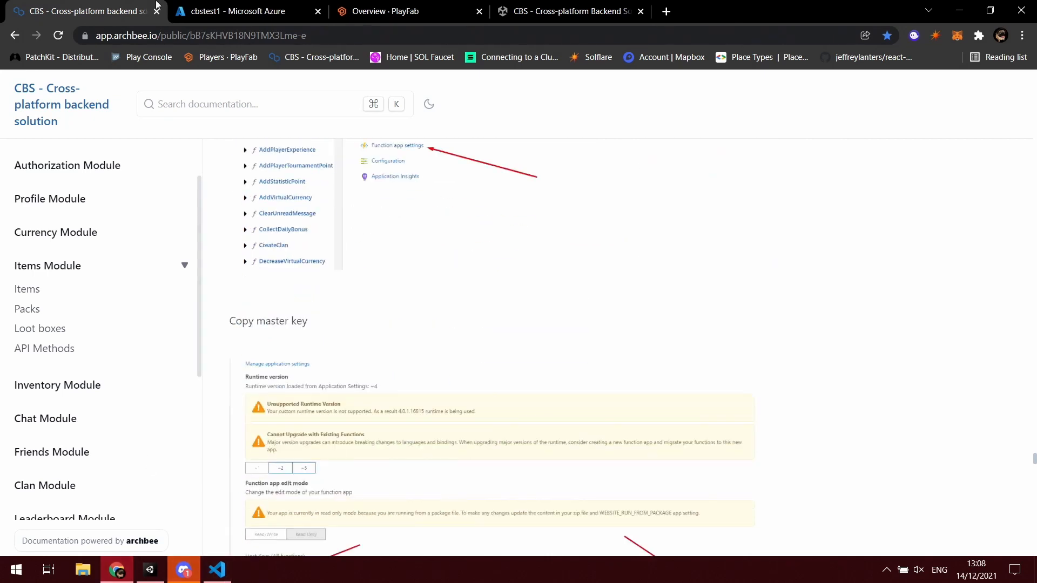
click(210, 5)
click(258, 406)
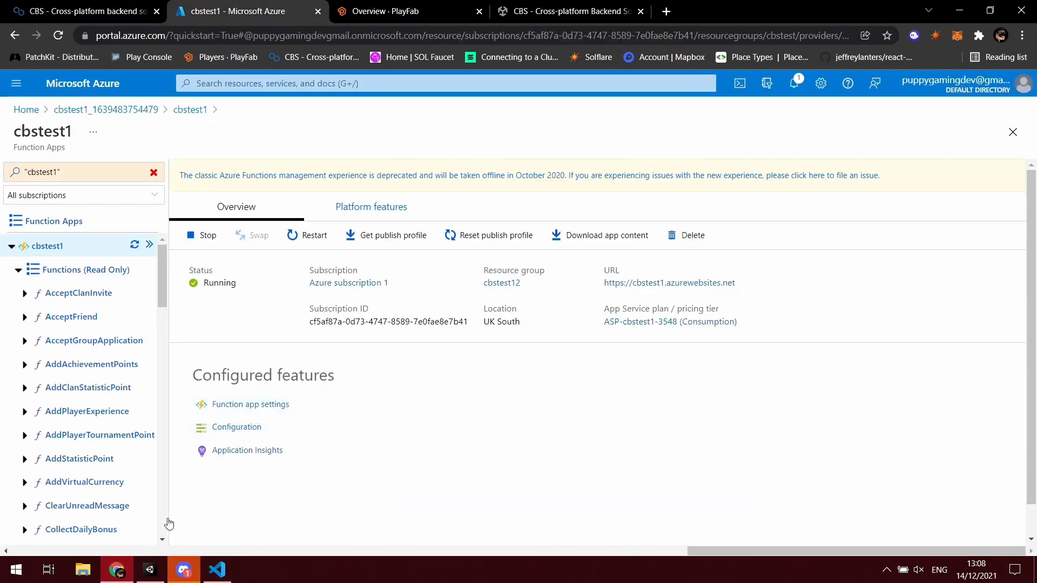
click(250, 404)
Consult the guide's Copy master key instruction, and copy the _master host key from the cbstest1 function app settings.
click(149, 570)
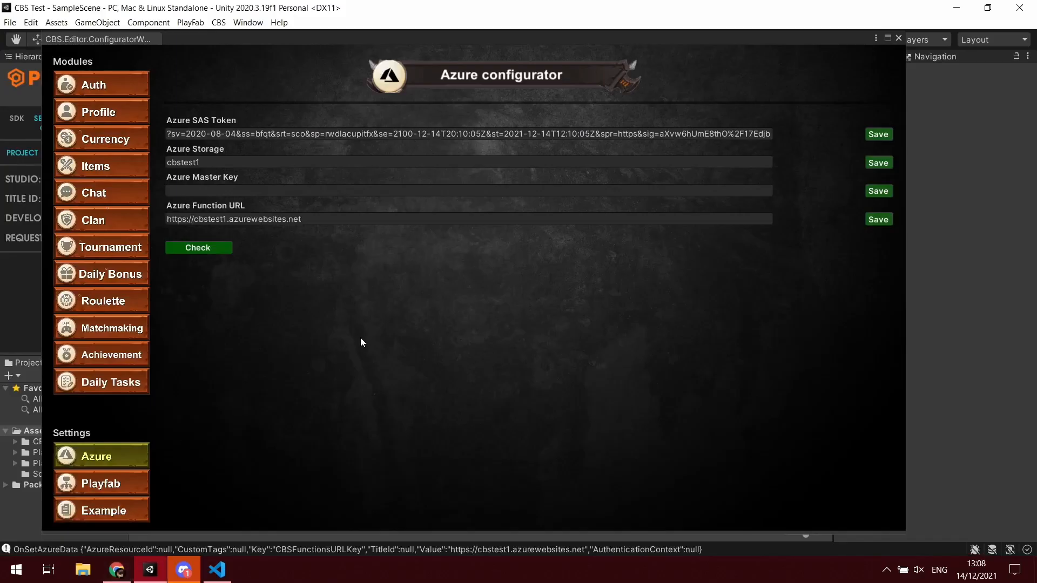
click(116, 569)
click(81, 11)
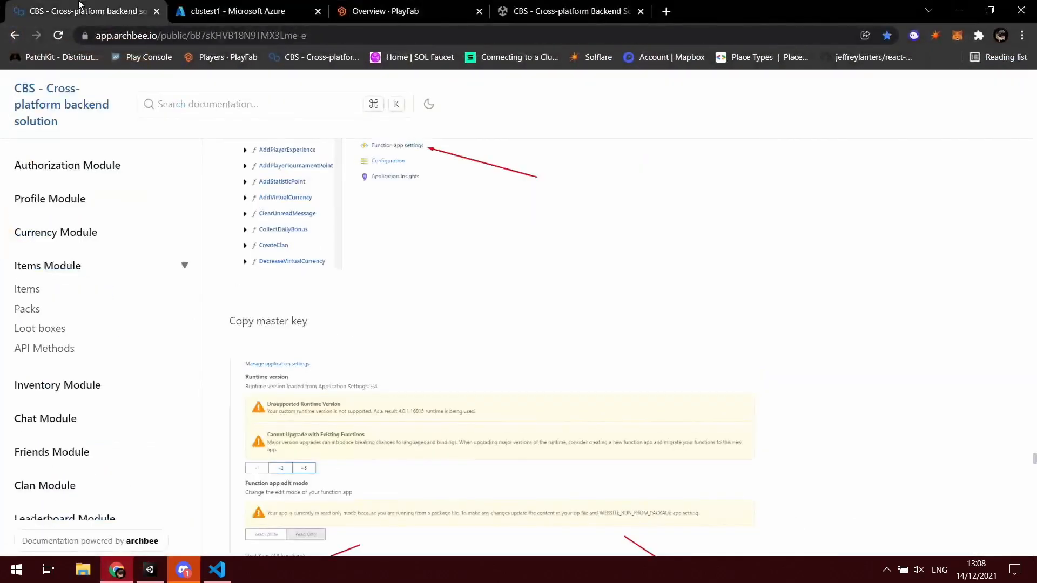
scroll(378, 302, down, 1)
scroll(399, 281, down, 2)
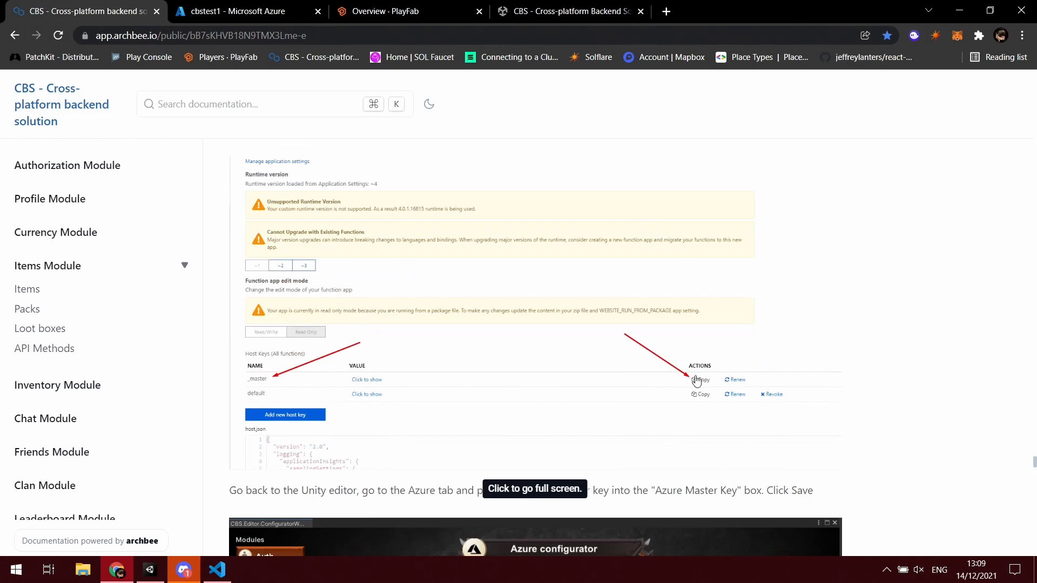
click(237, 11)
scroll(444, 388, down, 3)
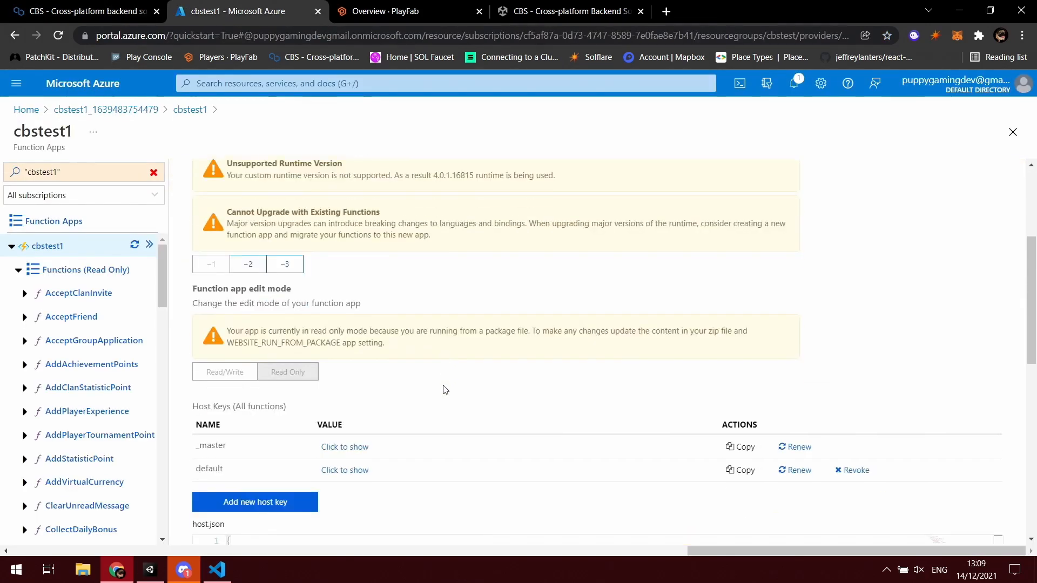
scroll(444, 389, down, 1)
click(733, 381)
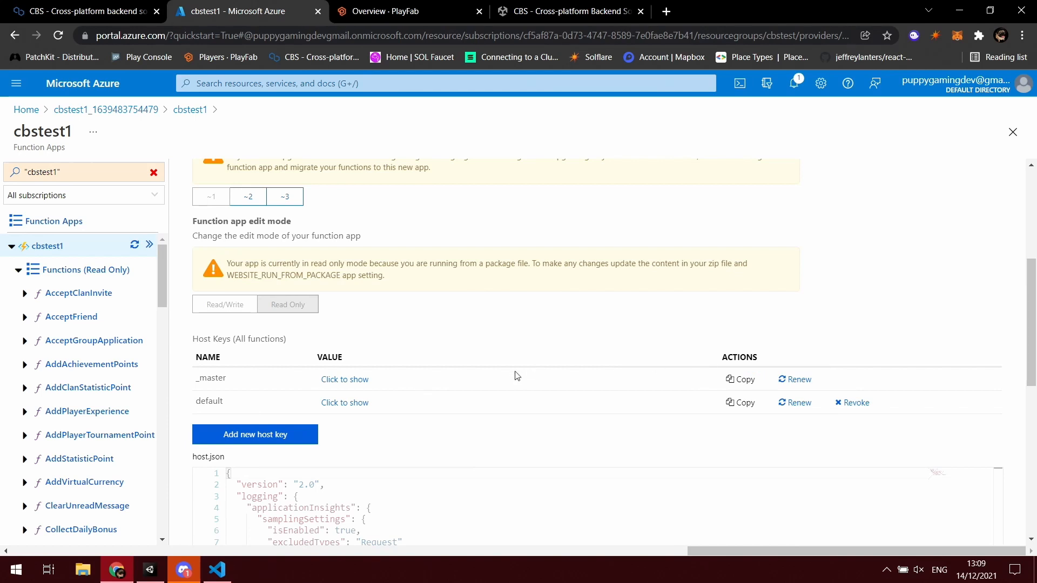
scroll(535, 390, up, 1)
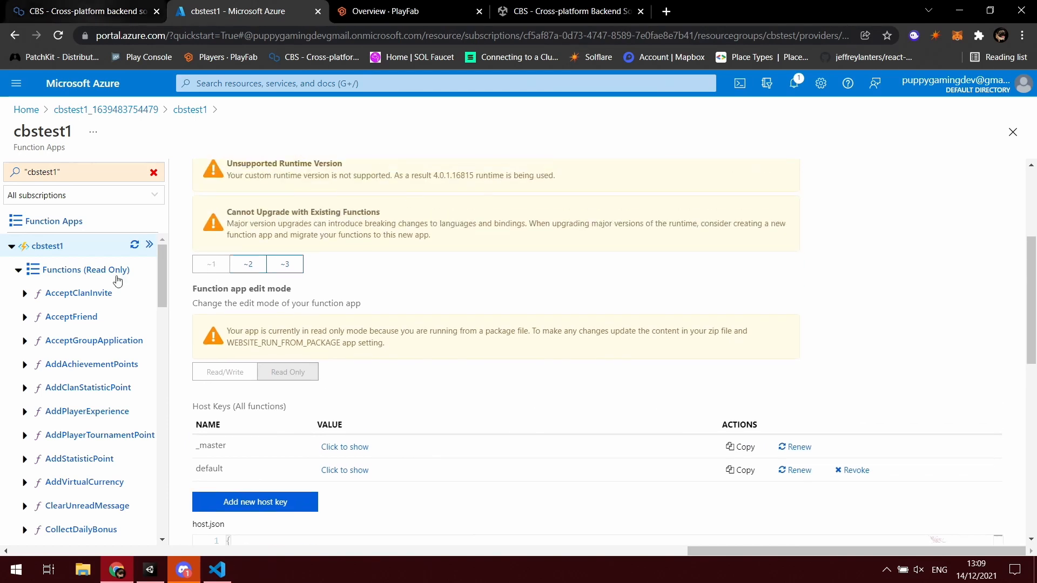
Check the guide's master key instruction, switch to Unity, paste the copied key as the Azure Master Key and save it.
click(130, 9)
scroll(385, 415, down, 5)
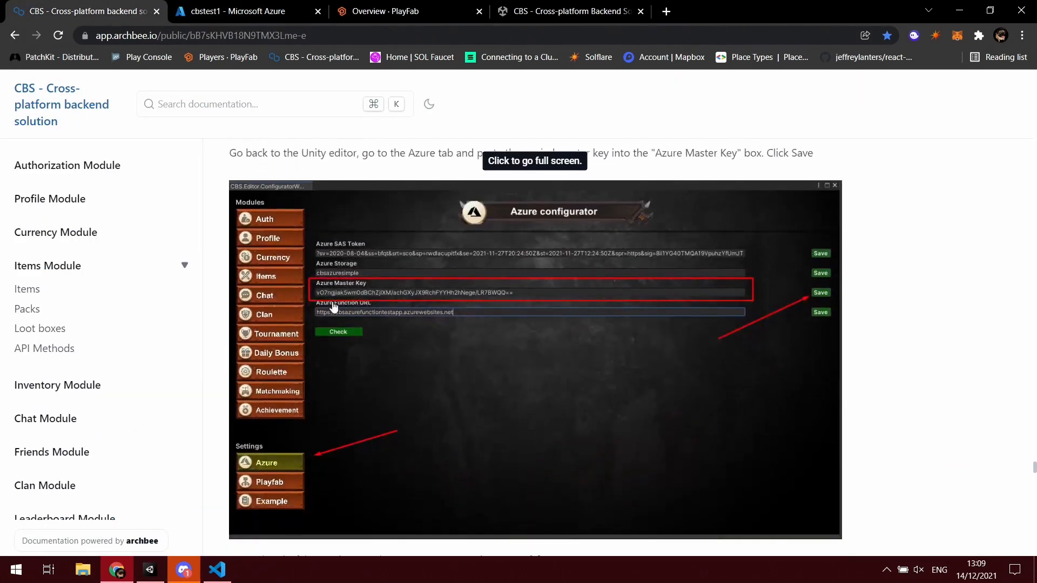
scroll(292, 461, down, 2)
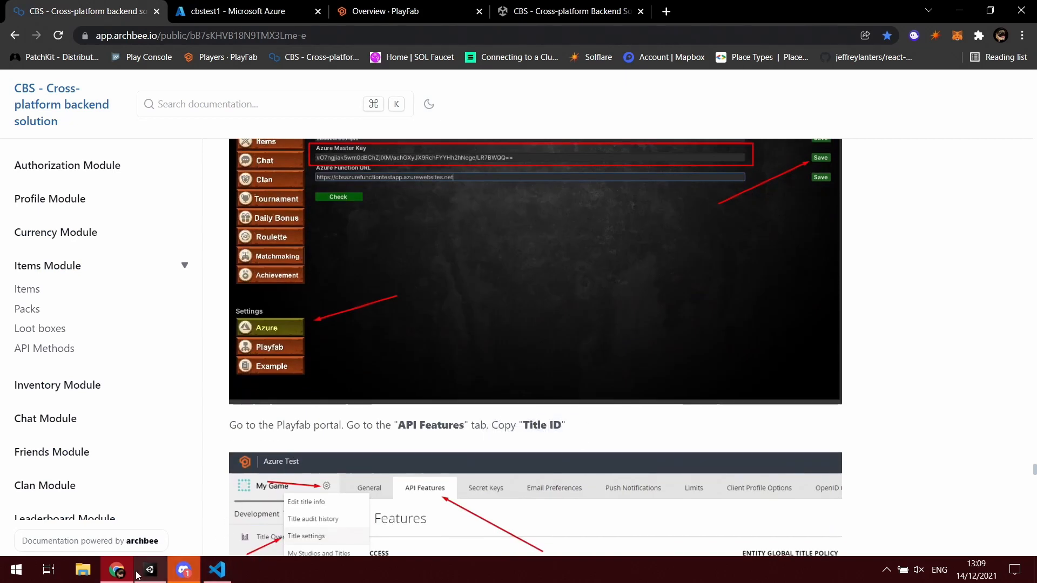
click(184, 571)
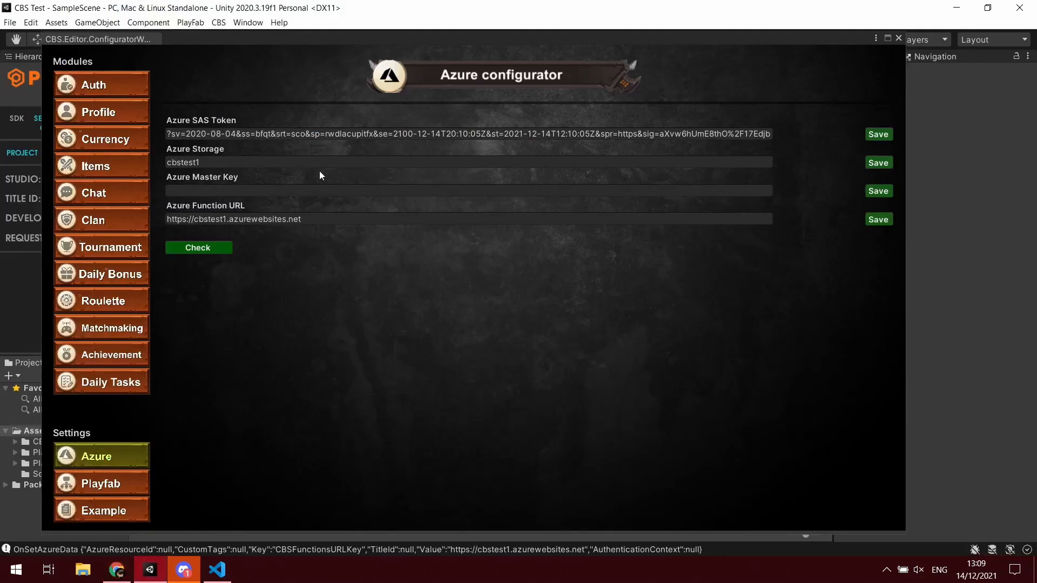
right_click(210, 190)
click(233, 219)
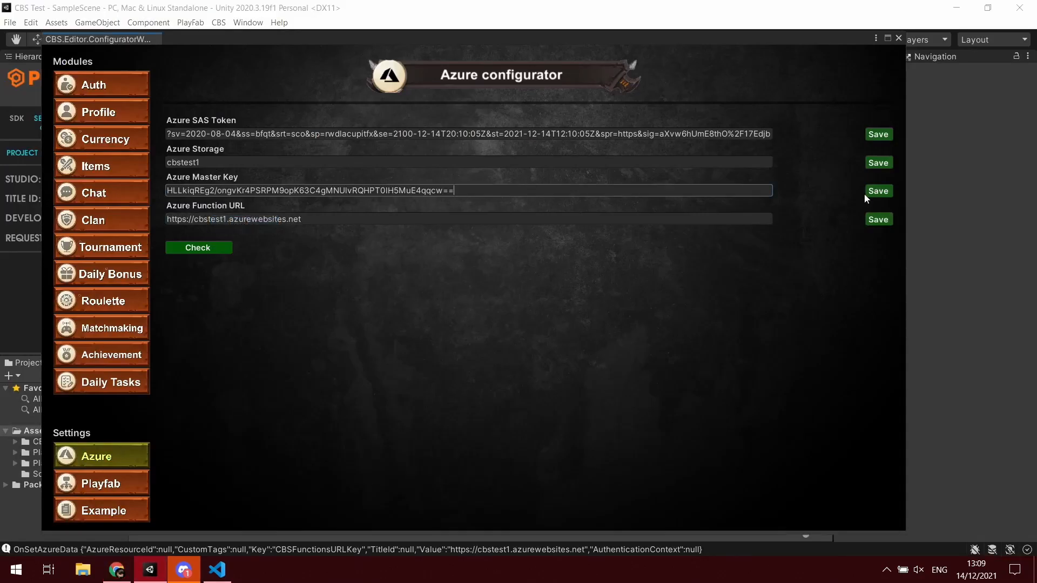
click(877, 192)
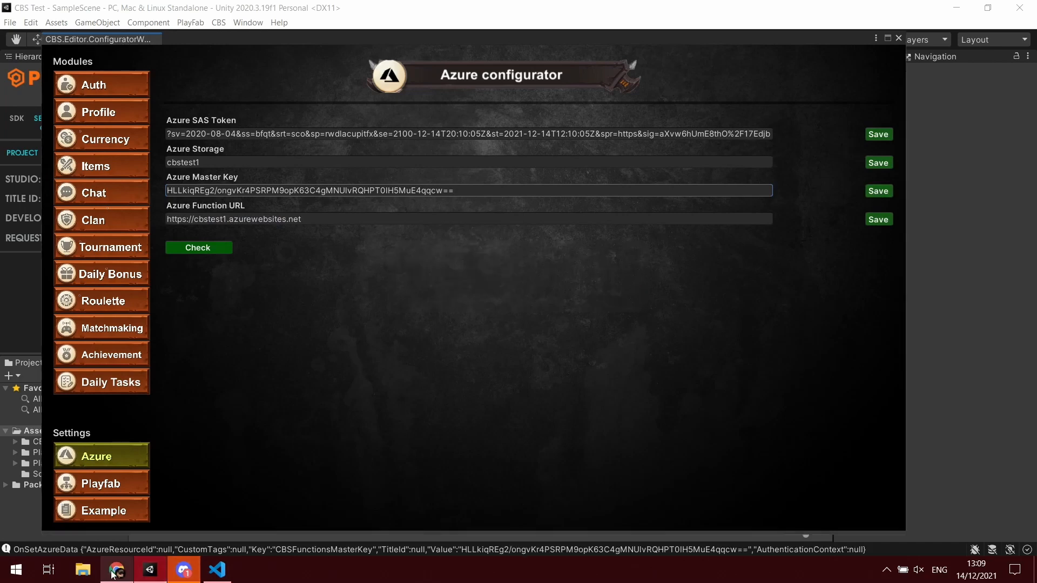
Return to the CBS guide in Chrome and read the instruction on copying the Title ID from PlayFab's API Features.
click(117, 570)
scroll(297, 430, down, 1)
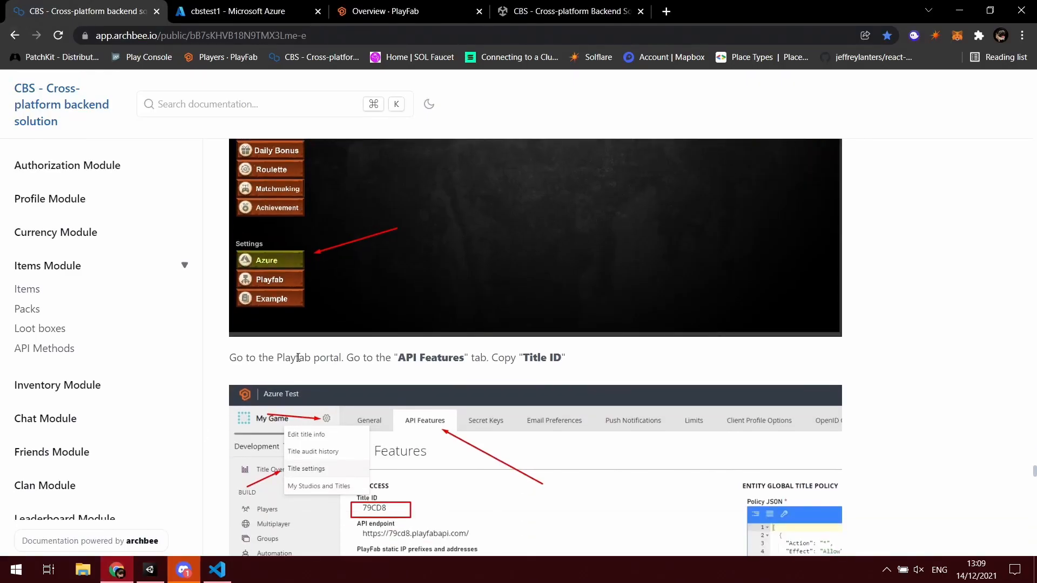
drag(297, 357, 424, 358)
click(486, 356)
scroll(488, 356, down, 2)
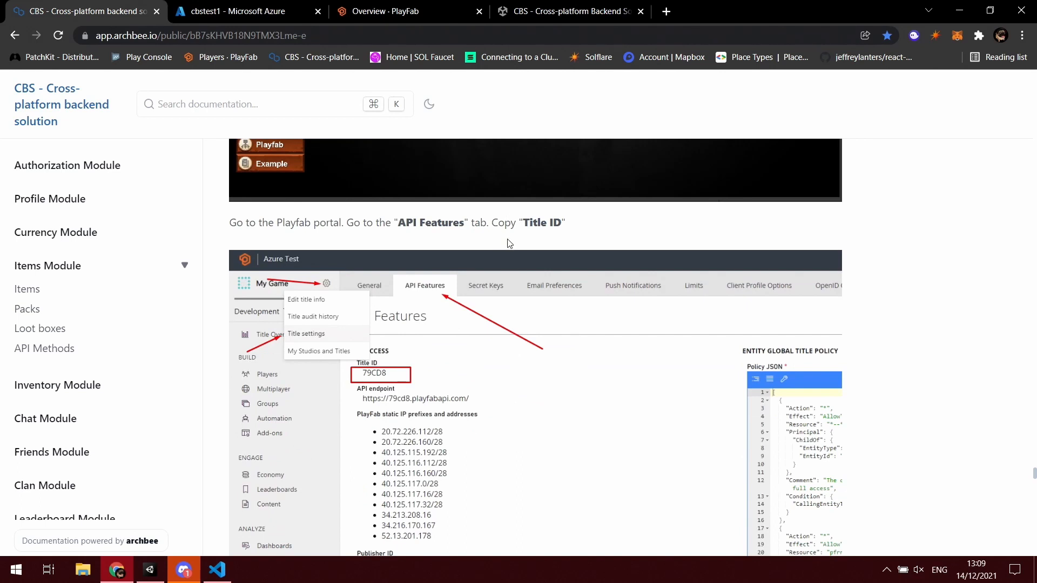
Read the guide's Title ID instruction, and move the CBS Configurator window in Unity aside to check the PlayFab title settings before returning to Chrome.
scroll(441, 363, down, 1)
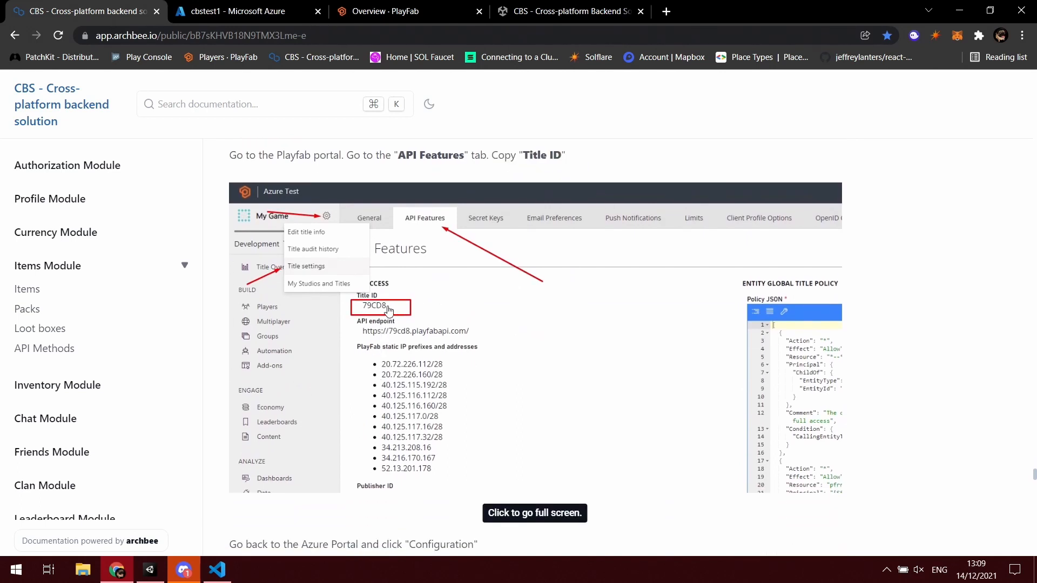
scroll(367, 415, down, 2)
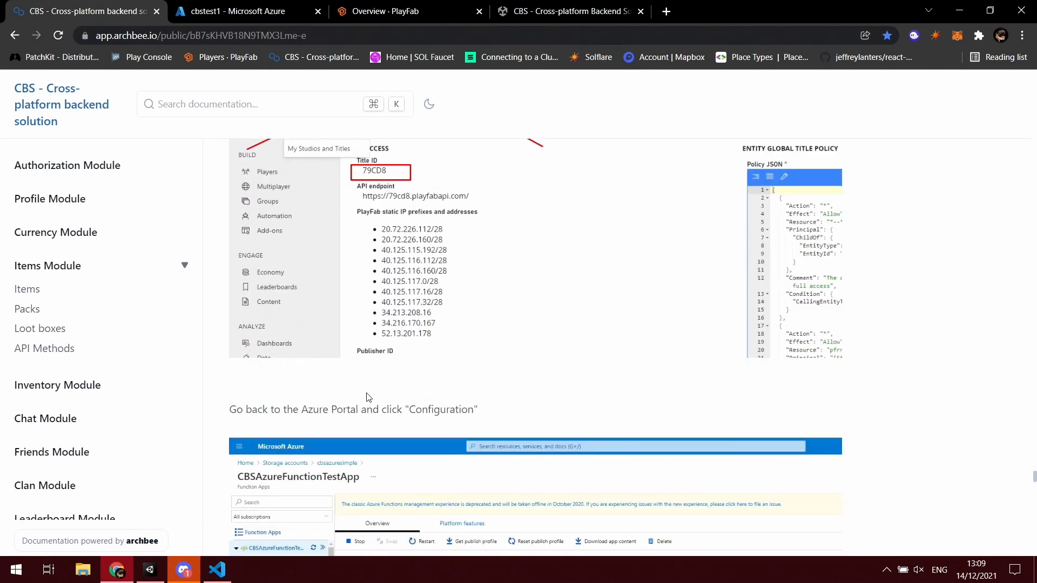
click(150, 570)
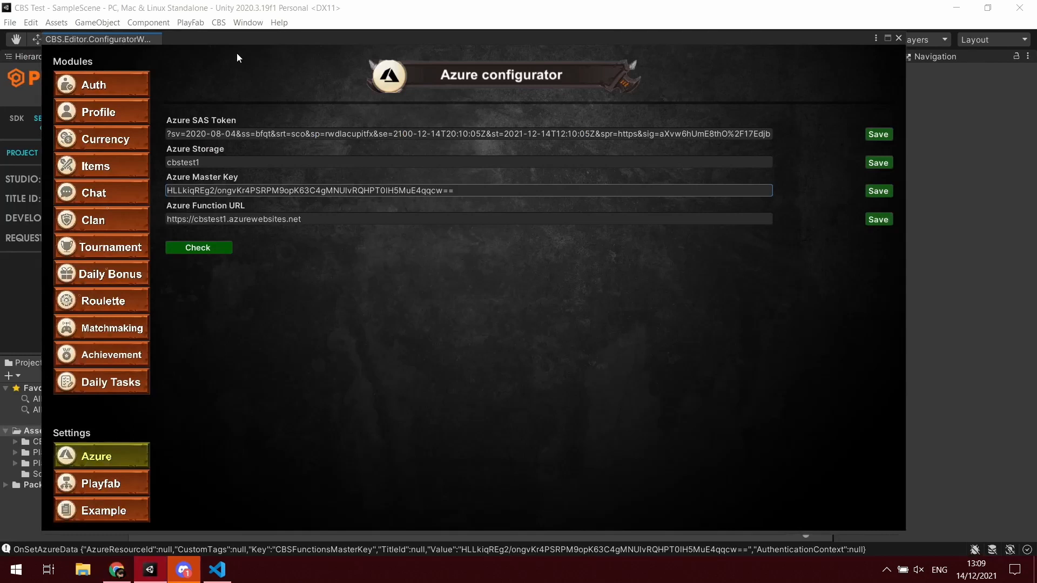
drag(255, 40, 434, 55)
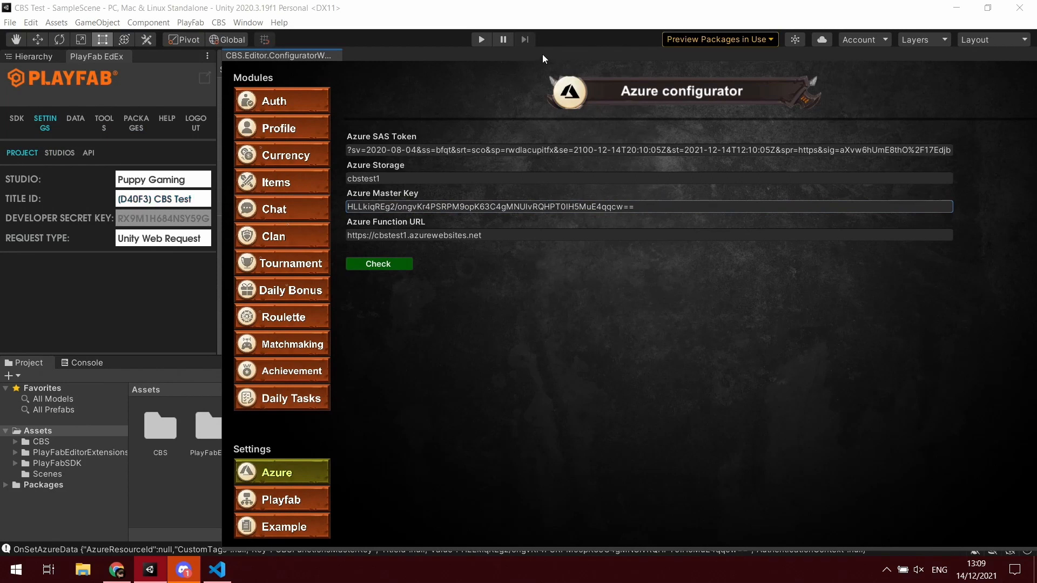
drag(543, 55, 403, 49)
click(117, 570)
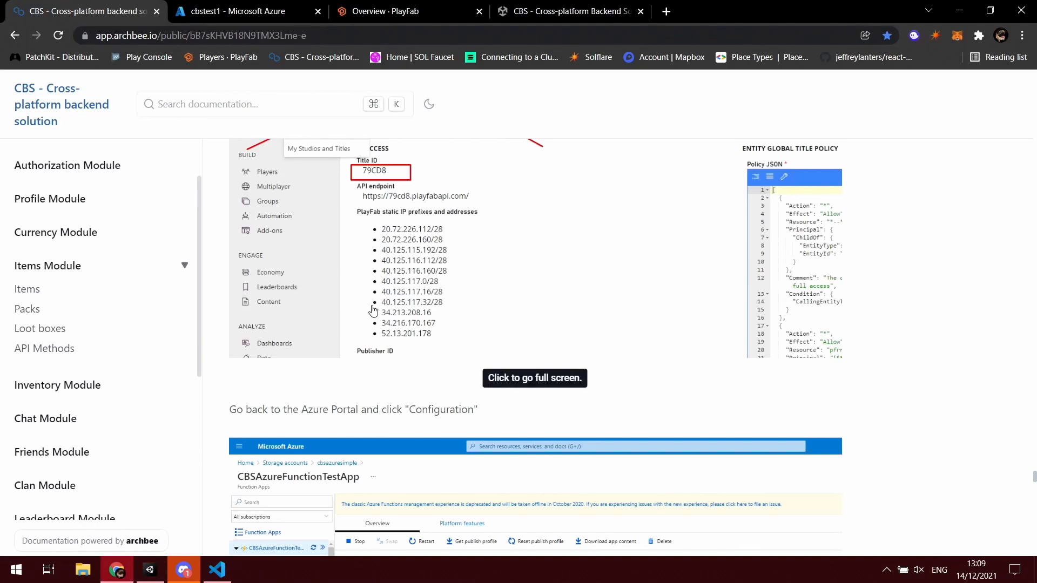
Copy the CBS Test title's Title ID, D40F3, from the PlayFab dashboard's web address.
click(396, 8)
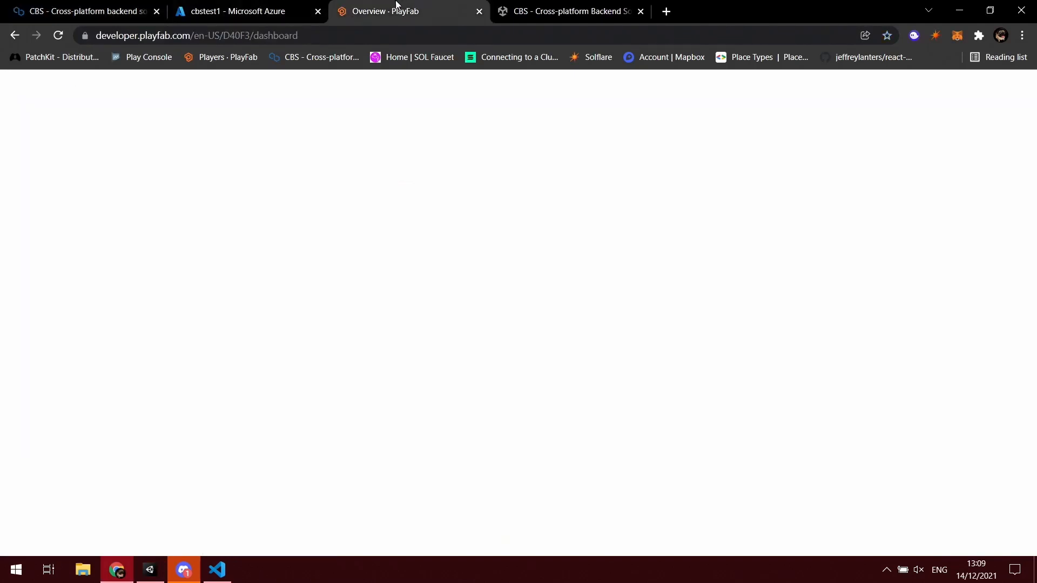
double_click(237, 36)
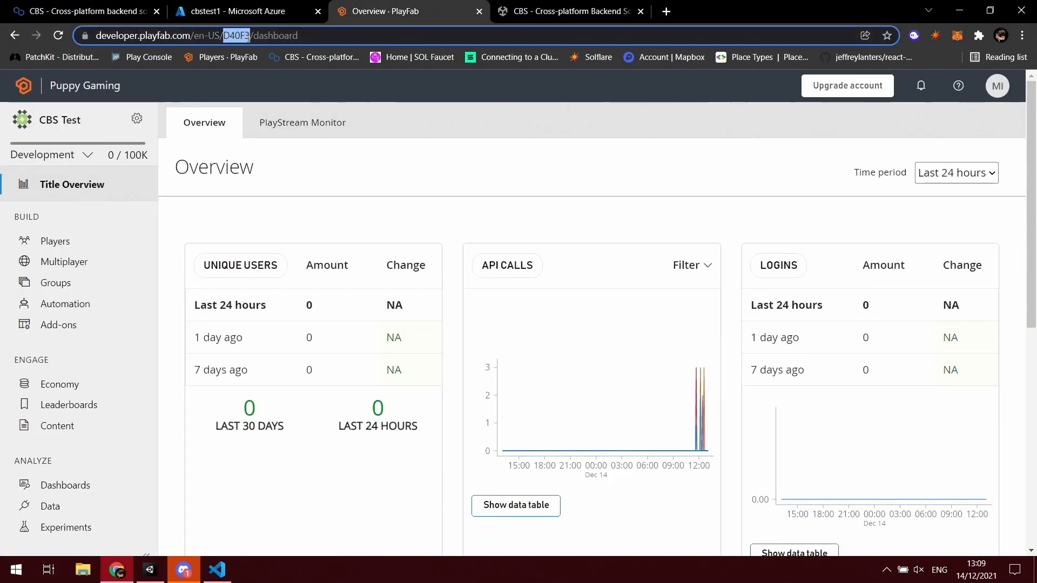
right_click(263, 36)
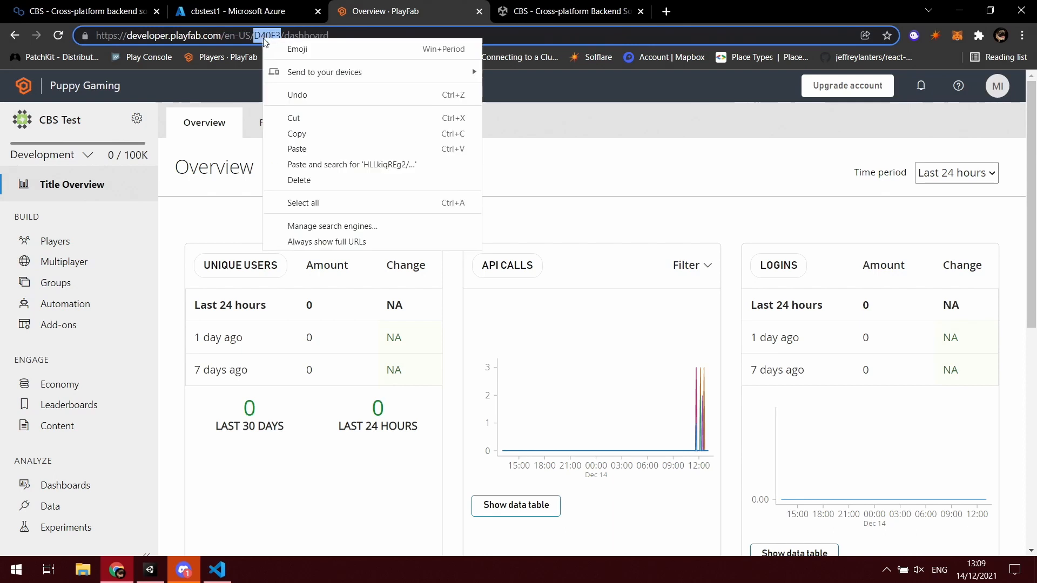
click(310, 135)
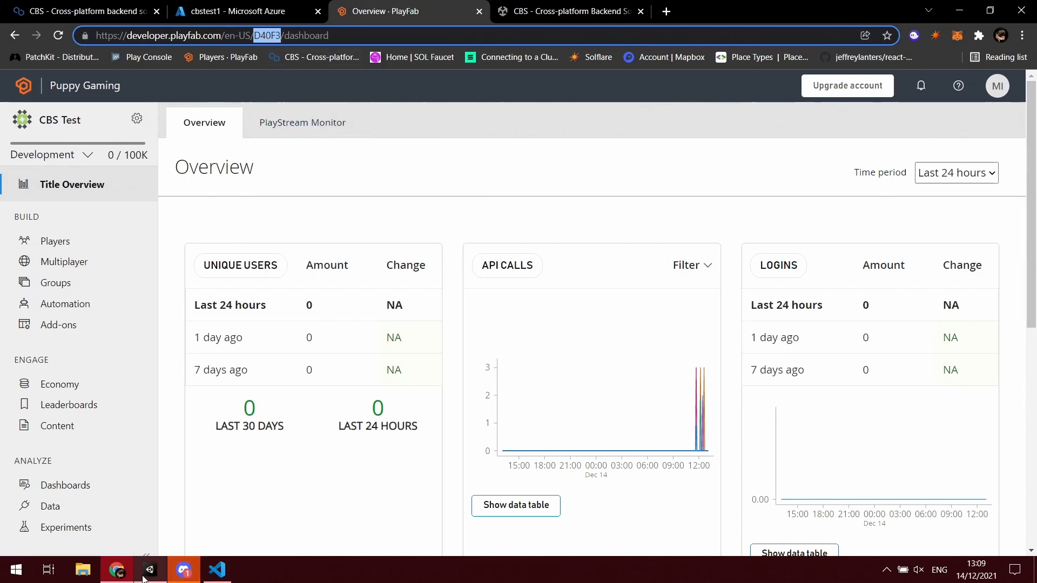
Return to the CBS guide and read the instruction on opening Configuration for the function app in the Azure portal.
key(ctrl+1)
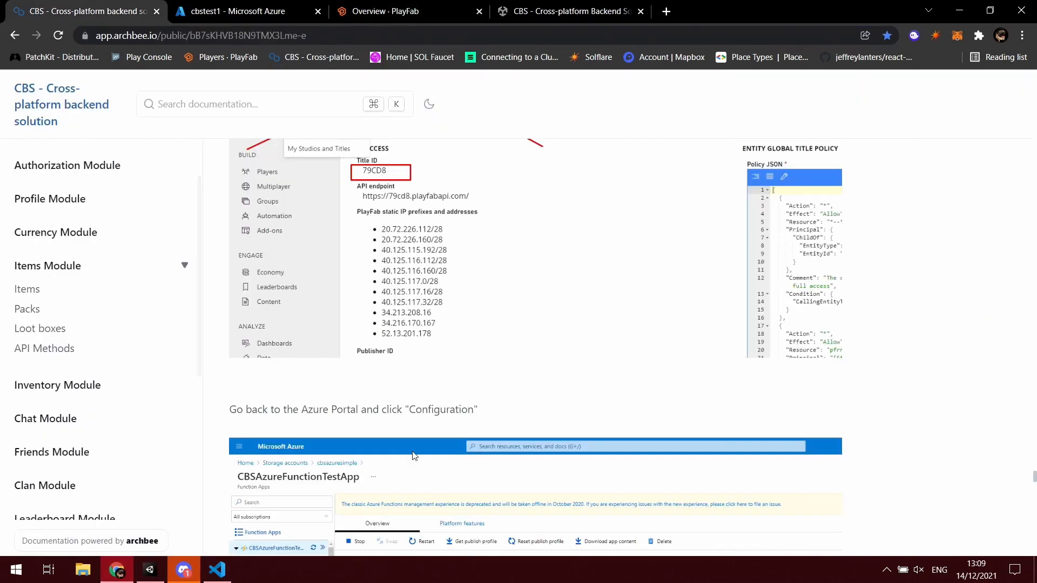
drag(263, 410, 417, 409)
click(417, 409)
scroll(417, 410, down, 1)
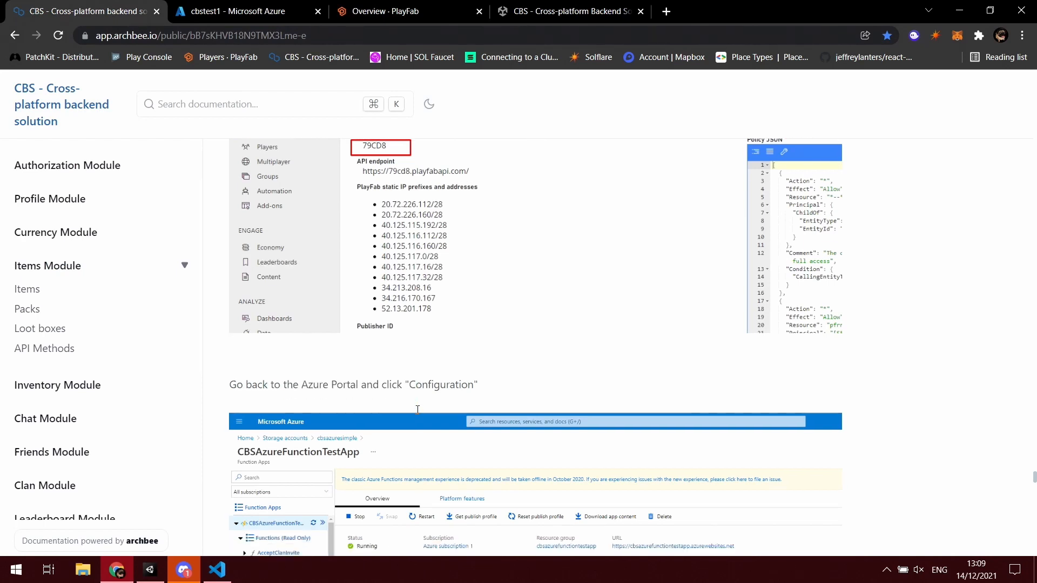
scroll(418, 410, down, 5)
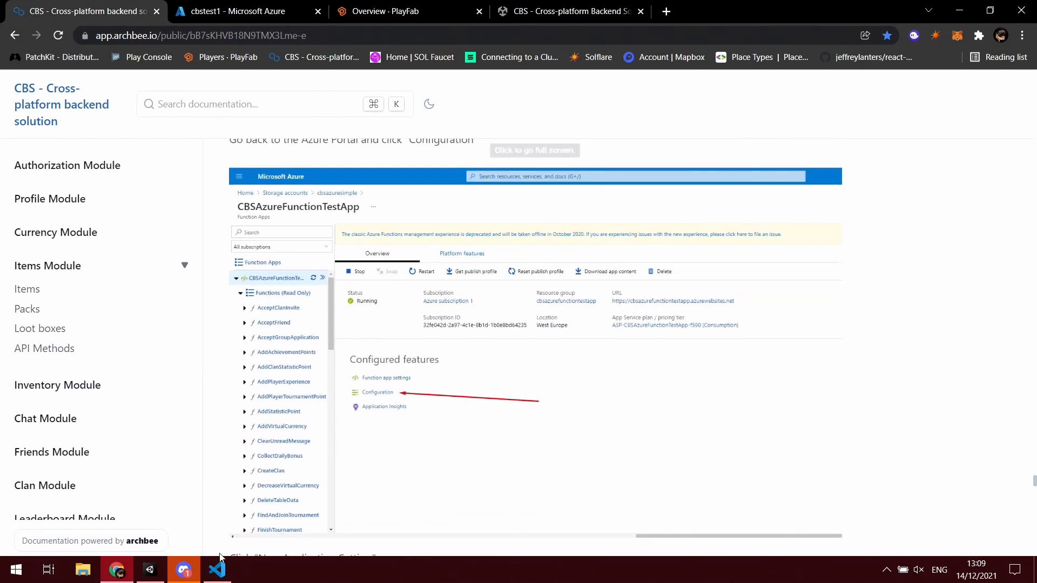
Go back in the Azure portal to the cbstest1 storage account's Events page and examine its Get Started and Event Subscriptions views.
click(205, 11)
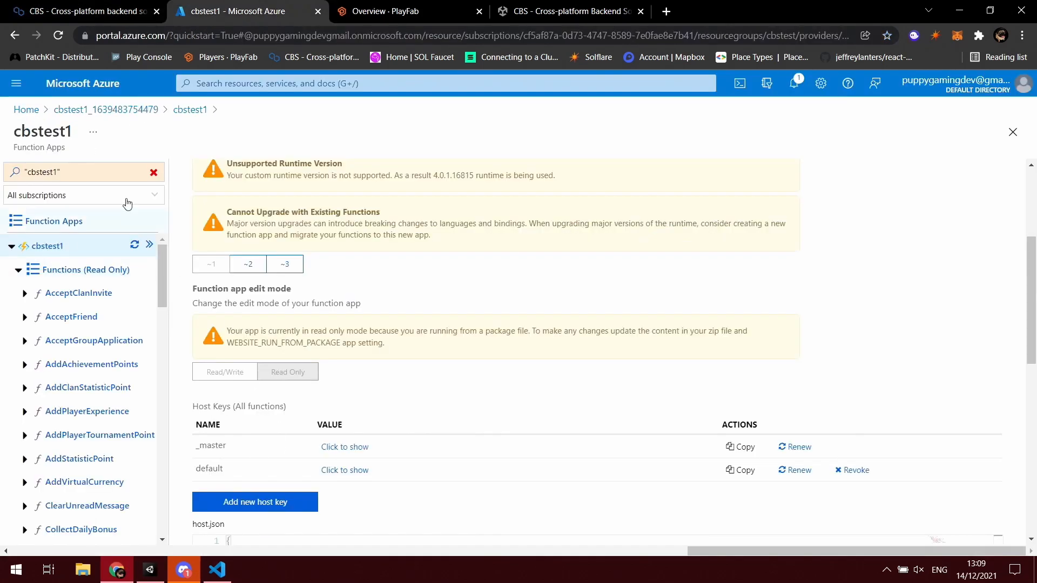
click(190, 109)
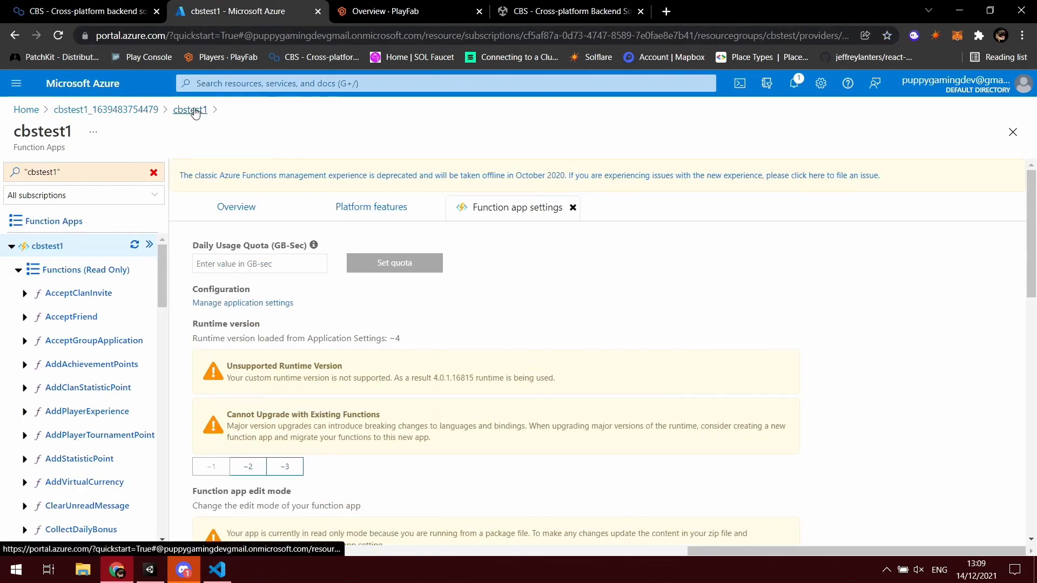
scroll(288, 381, down, 1)
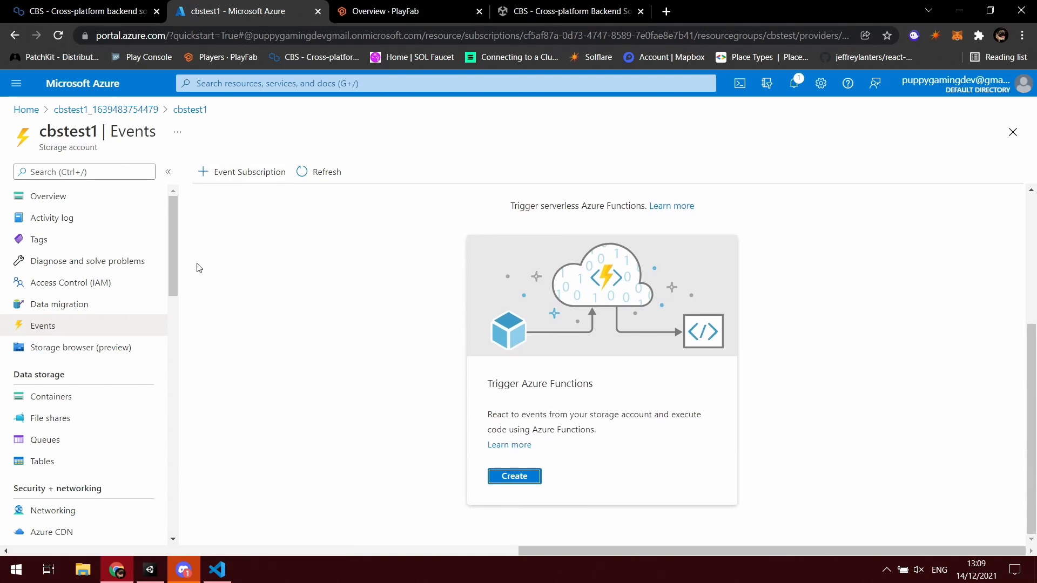
scroll(324, 362, up, 4)
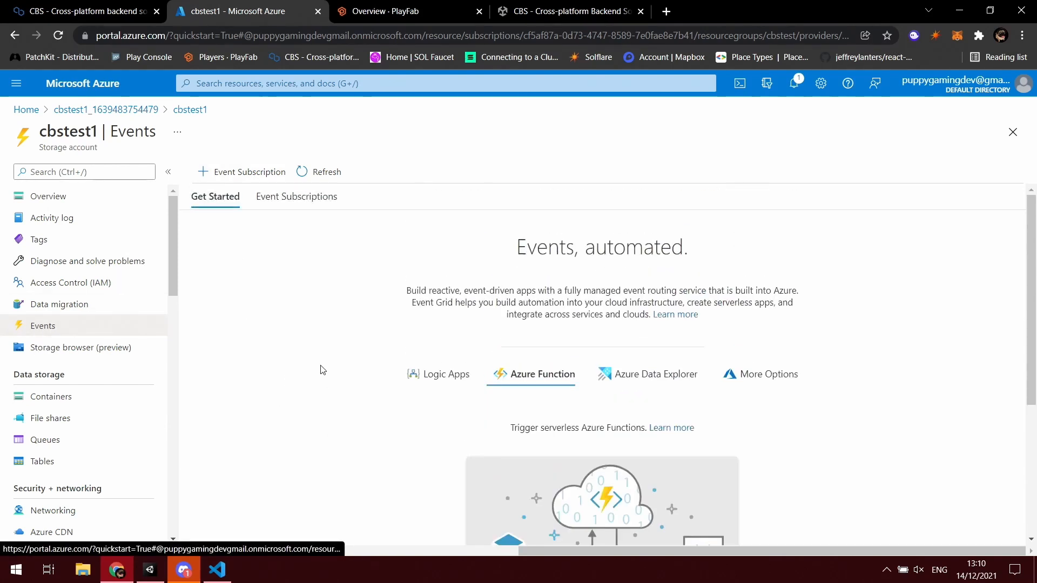
click(303, 200)
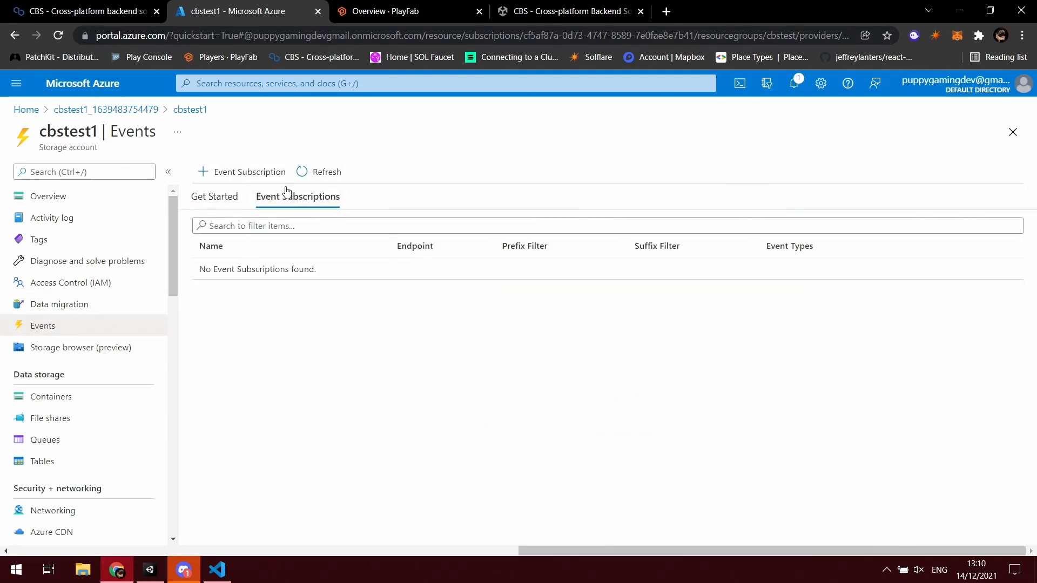
click(311, 177)
click(215, 197)
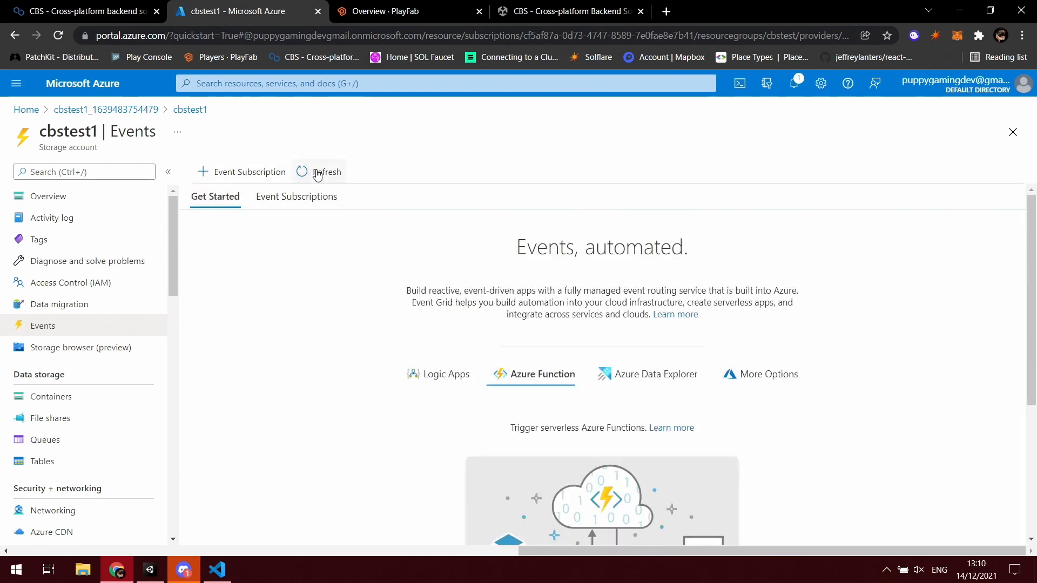
scroll(340, 405, down, 4)
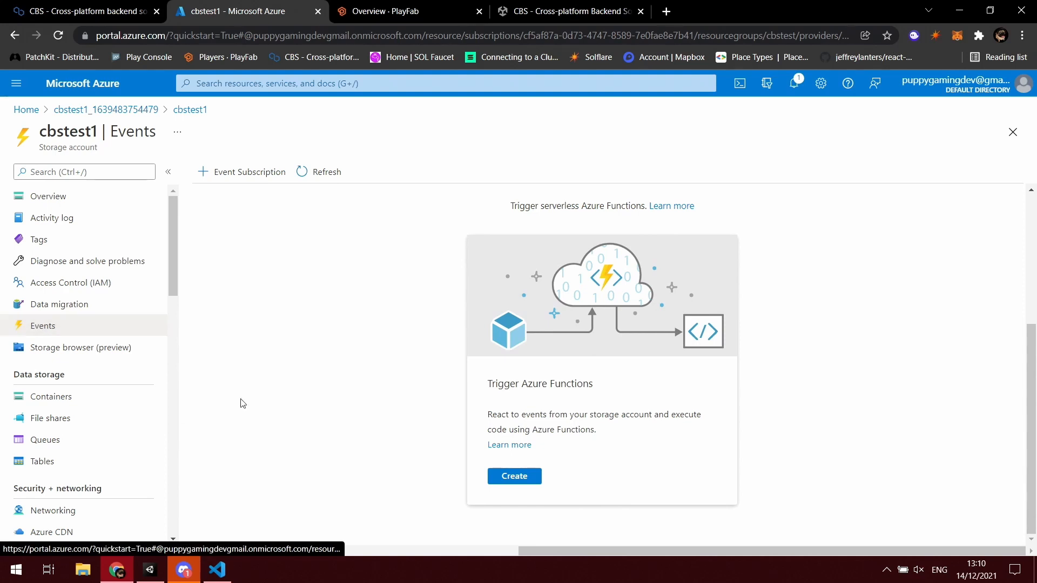
scroll(229, 397, up, 4)
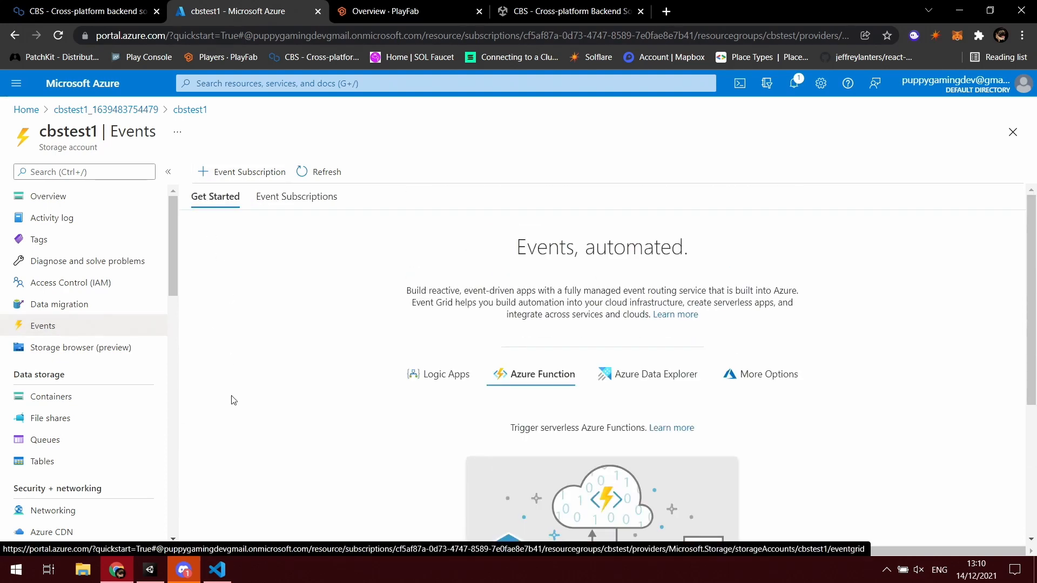
scroll(233, 400, down, 1)
scroll(234, 400, down, 3)
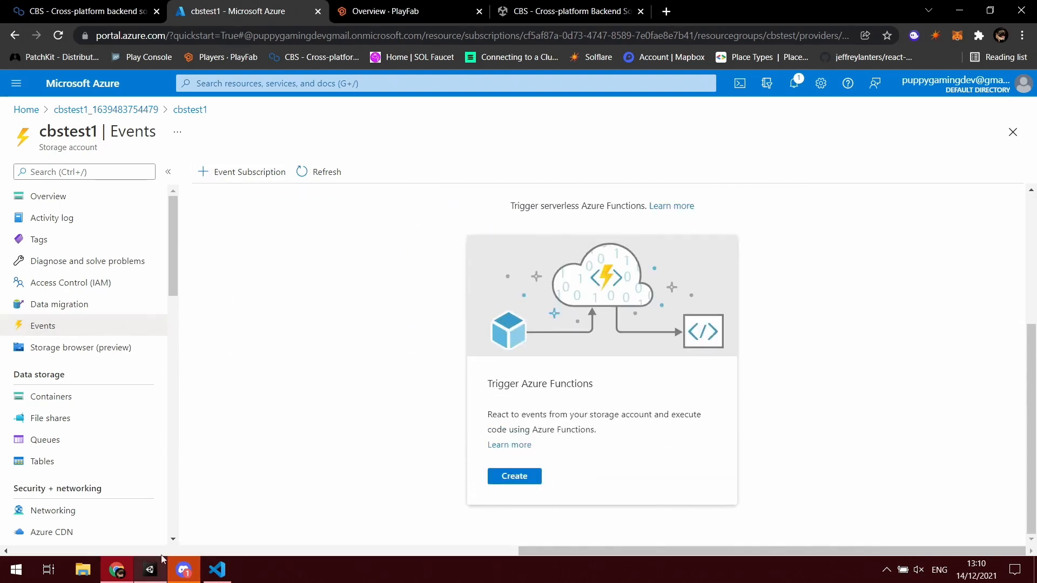
Reread the CBS guide from the master key and Title ID sections through to the Azure Configuration instruction.
click(86, 11)
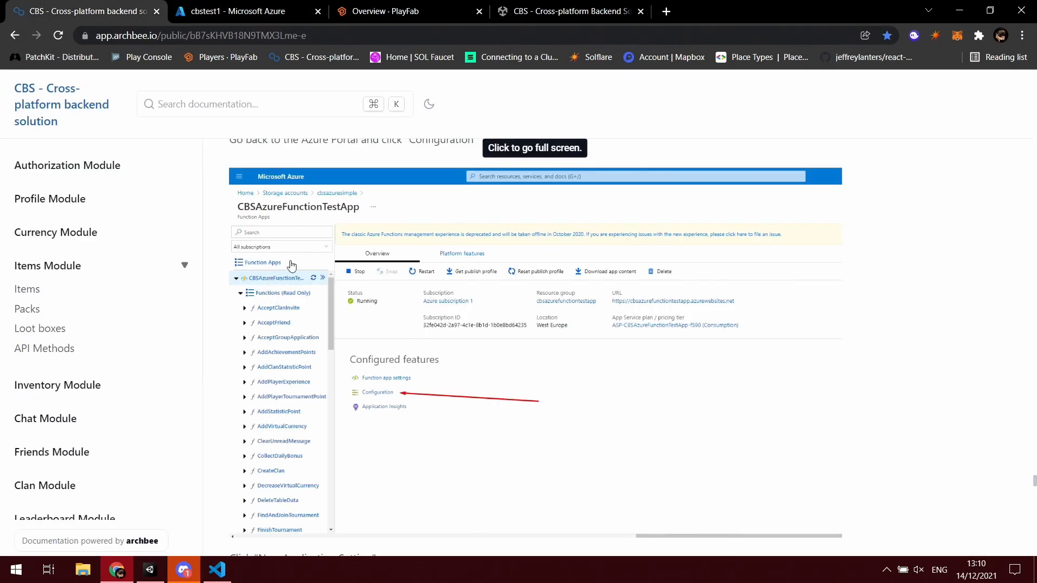
scroll(317, 221, up, 1)
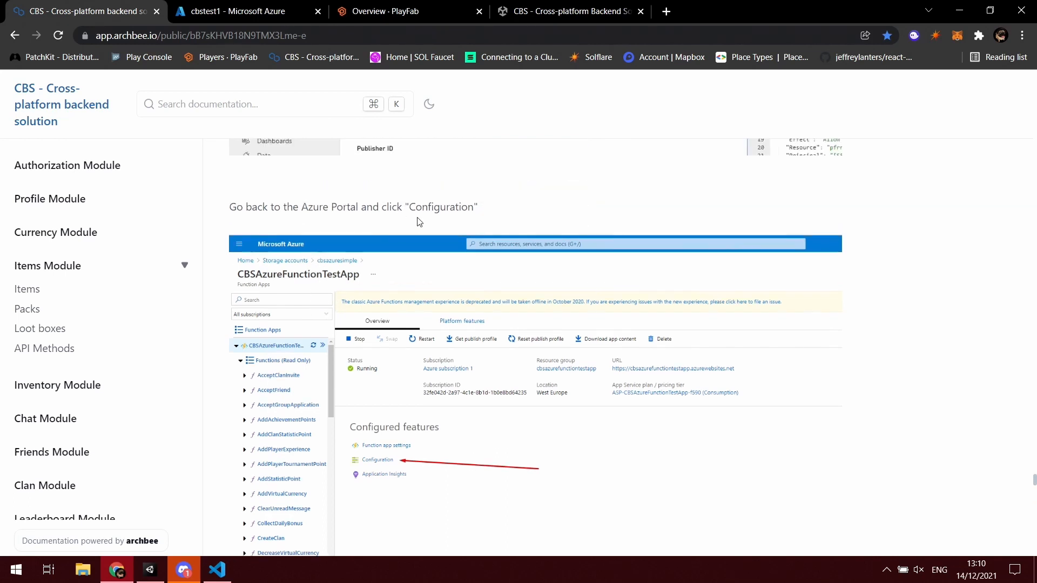
scroll(419, 222, up, 5)
scroll(392, 380, down, 4)
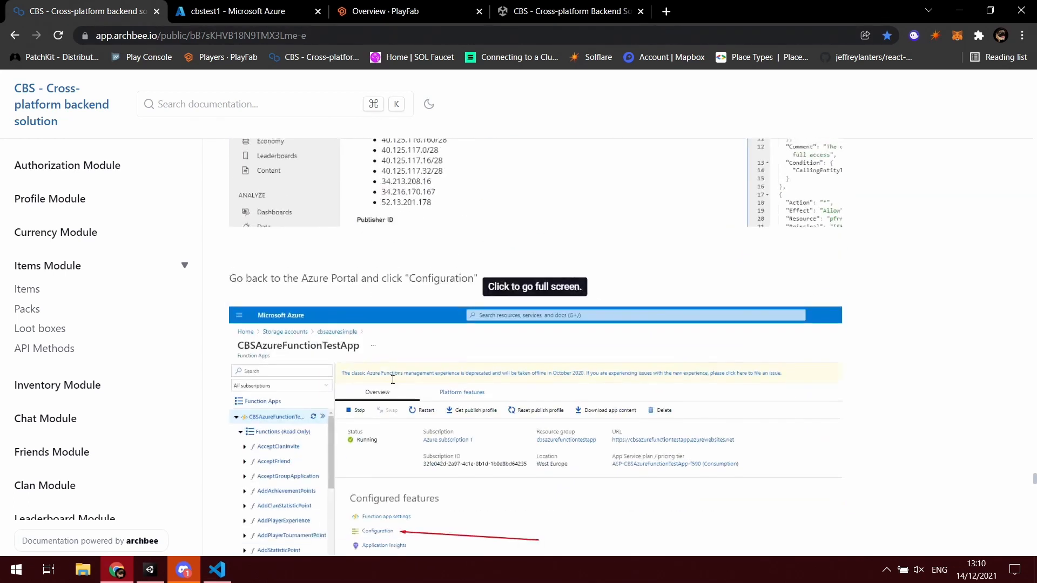
scroll(392, 379, up, 4)
scroll(354, 363, down, 10)
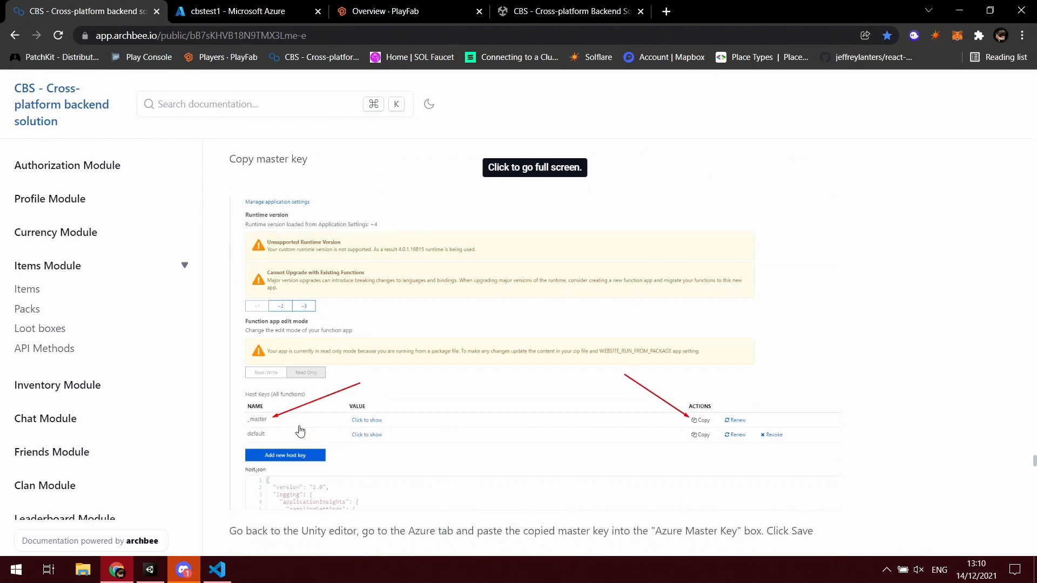
scroll(300, 431, down, 3)
scroll(343, 366, up, 3)
scroll(347, 389, down, 5)
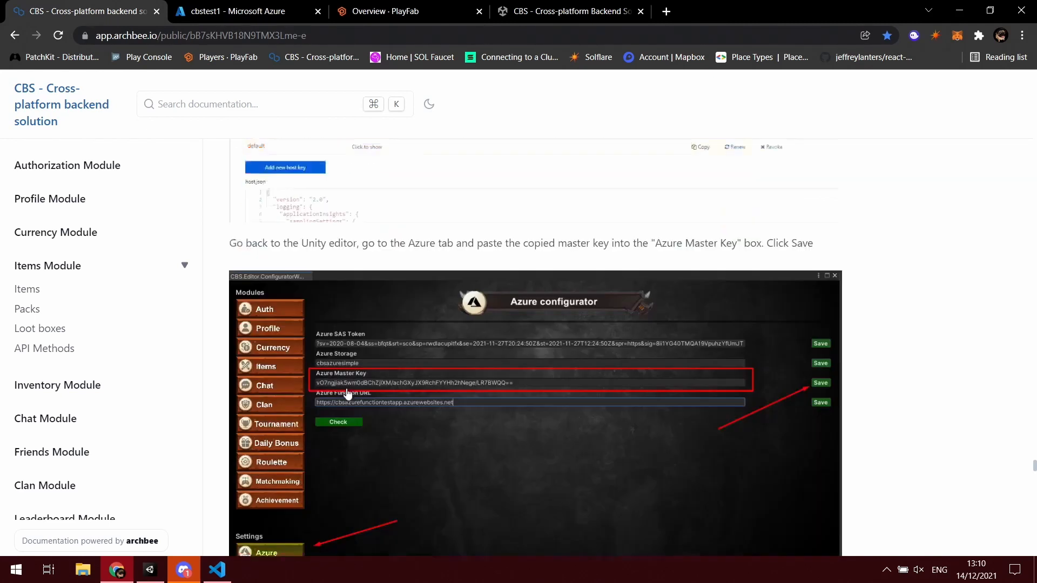
scroll(347, 394, up, 12)
scroll(446, 472, down, 3)
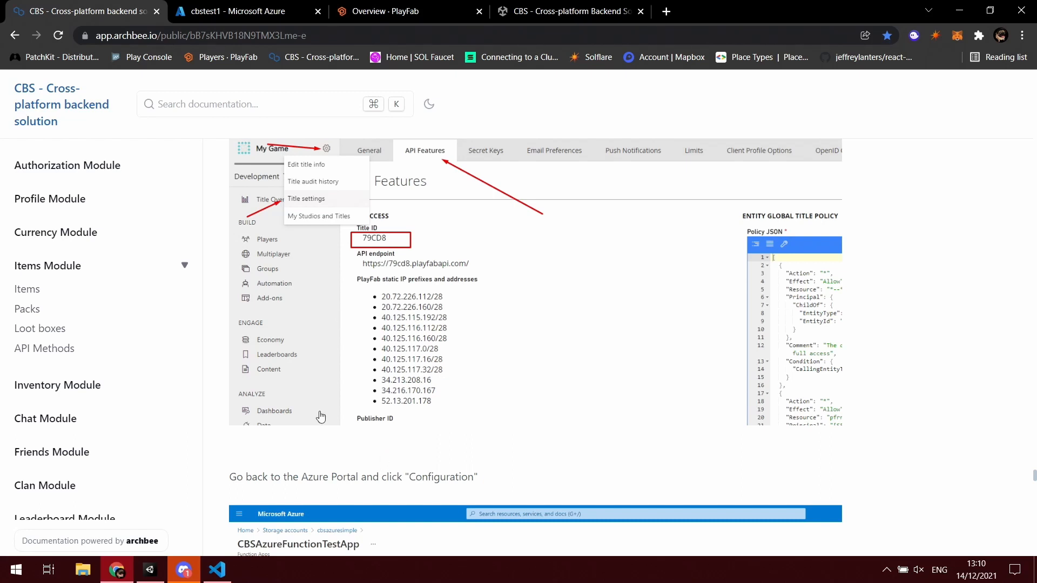
scroll(321, 415, down, 6)
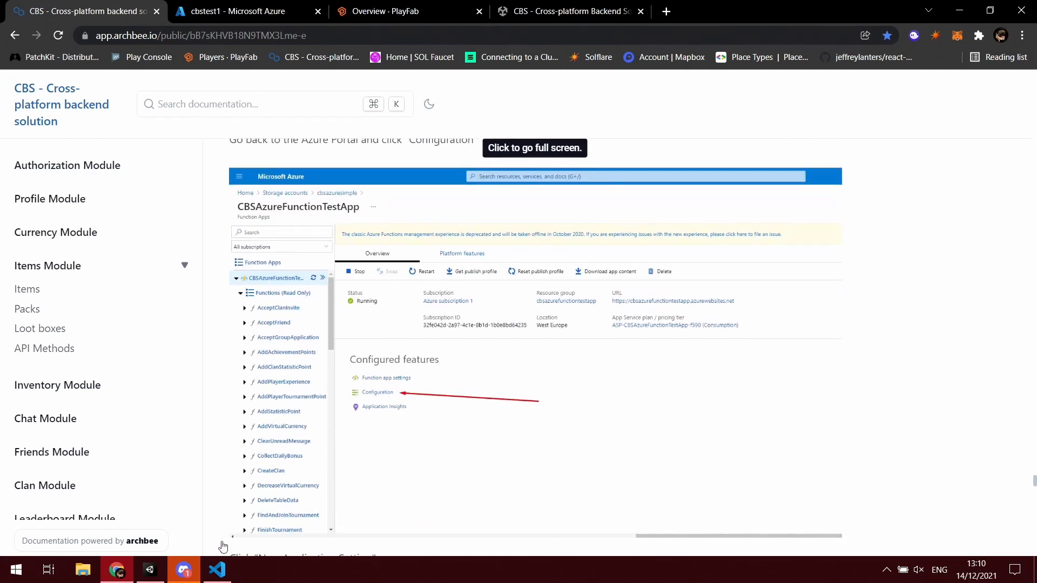
Switch to the Azure portal and look through the cbstest1 storage account's Events and Overview pages for the function app's Configuration.
click(245, 10)
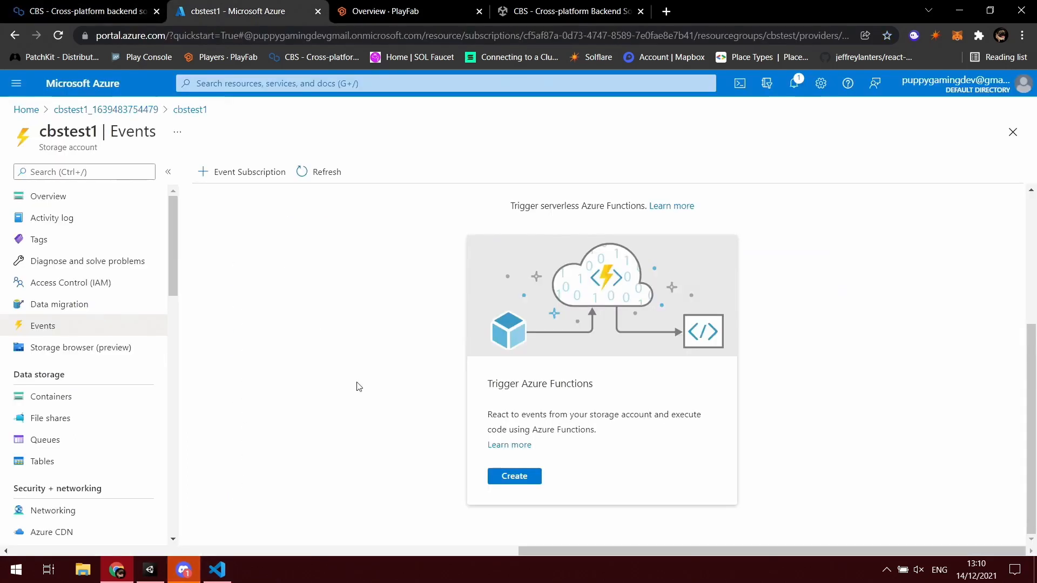
scroll(361, 394, up, 4)
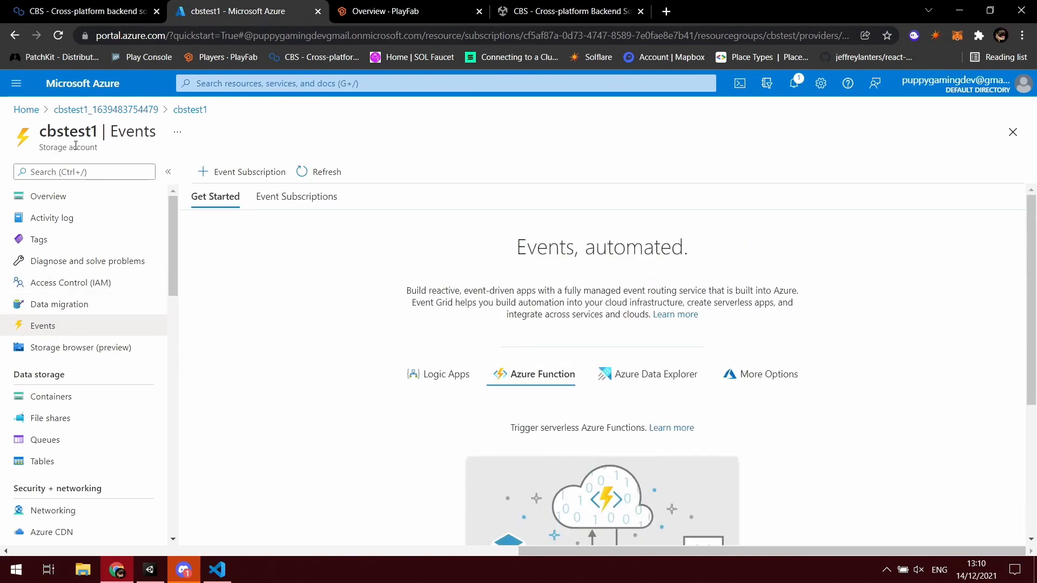
scroll(76, 319, down, 1)
scroll(77, 348, up, 1)
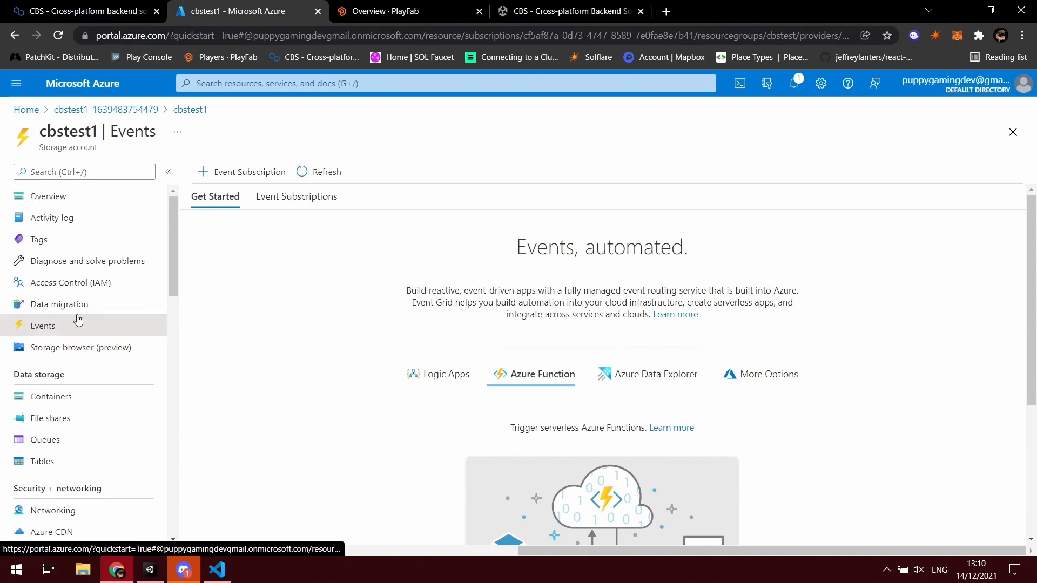
click(74, 198)
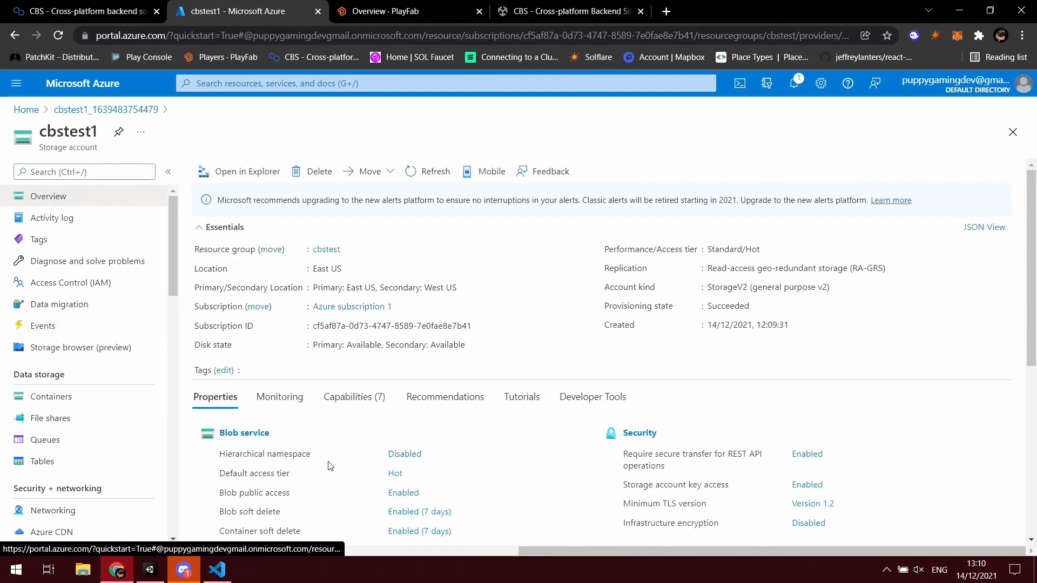
scroll(342, 464, down, 6)
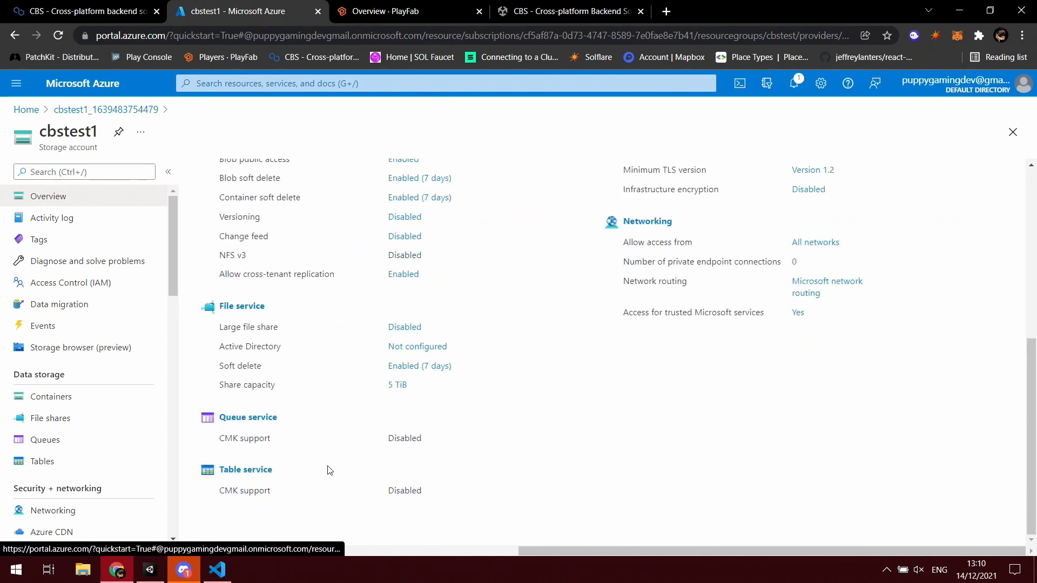
scroll(91, 475, down, 3)
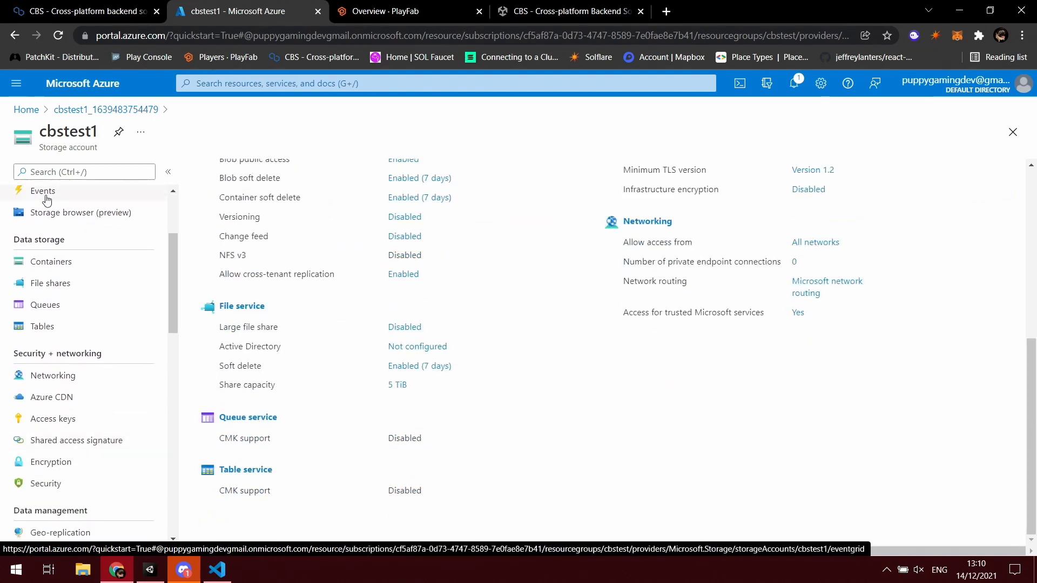
Open the Configuration page of the cbstest1 function app by way of the storage account's Azure Function event option.
click(47, 193)
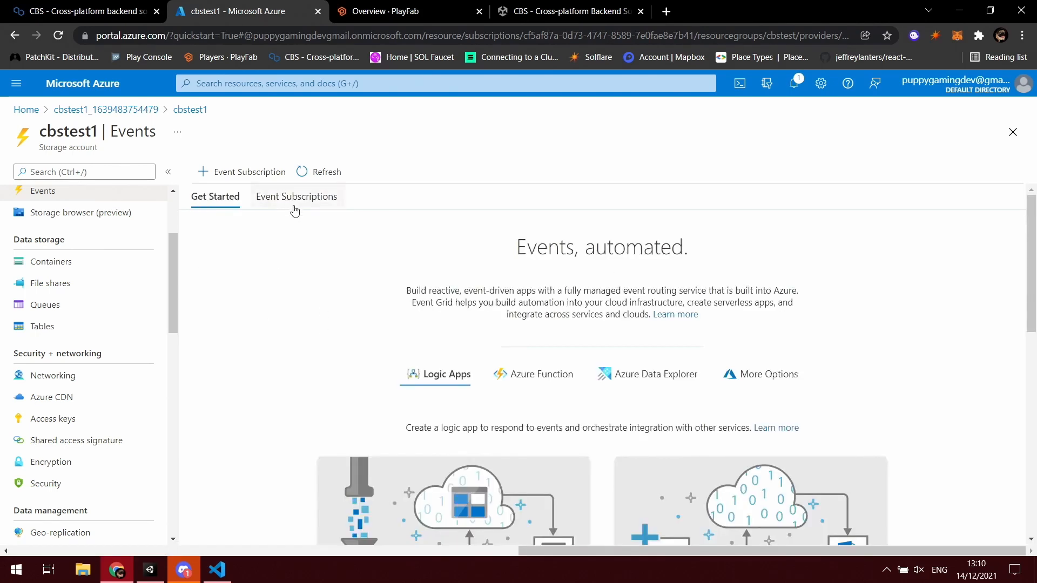
click(551, 378)
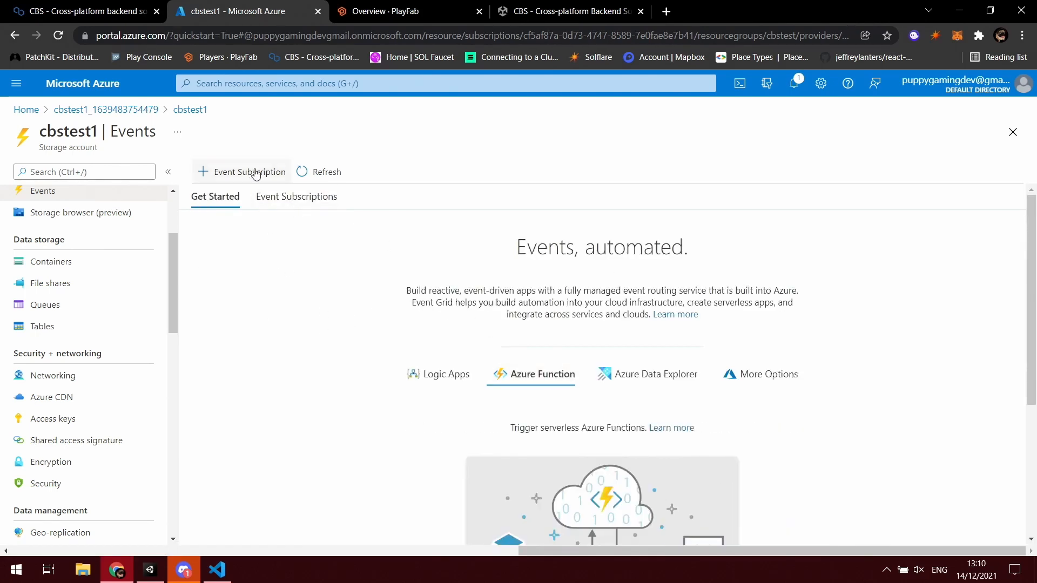
scroll(371, 426, down, 4)
click(519, 476)
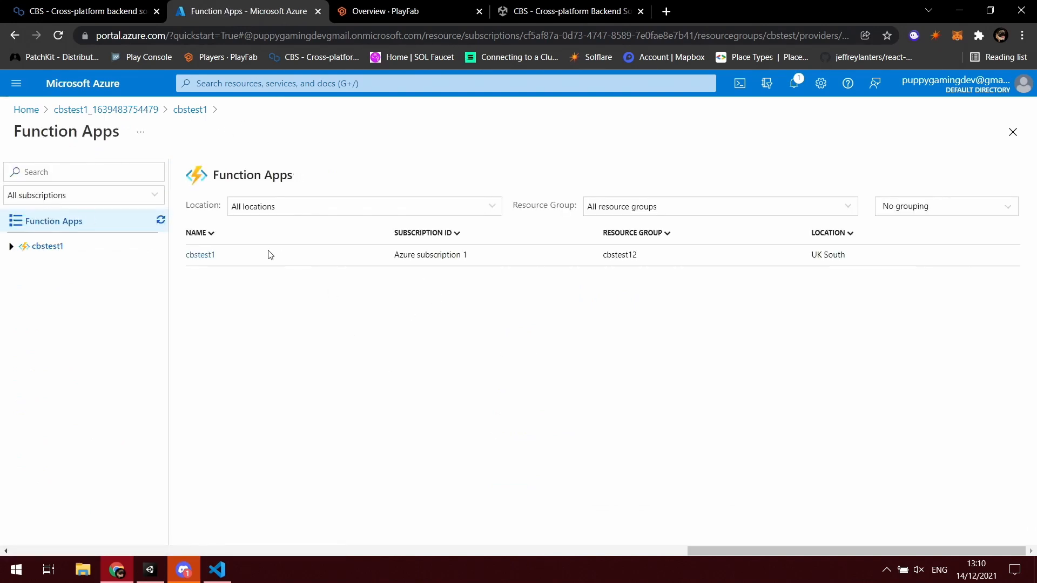
click(203, 255)
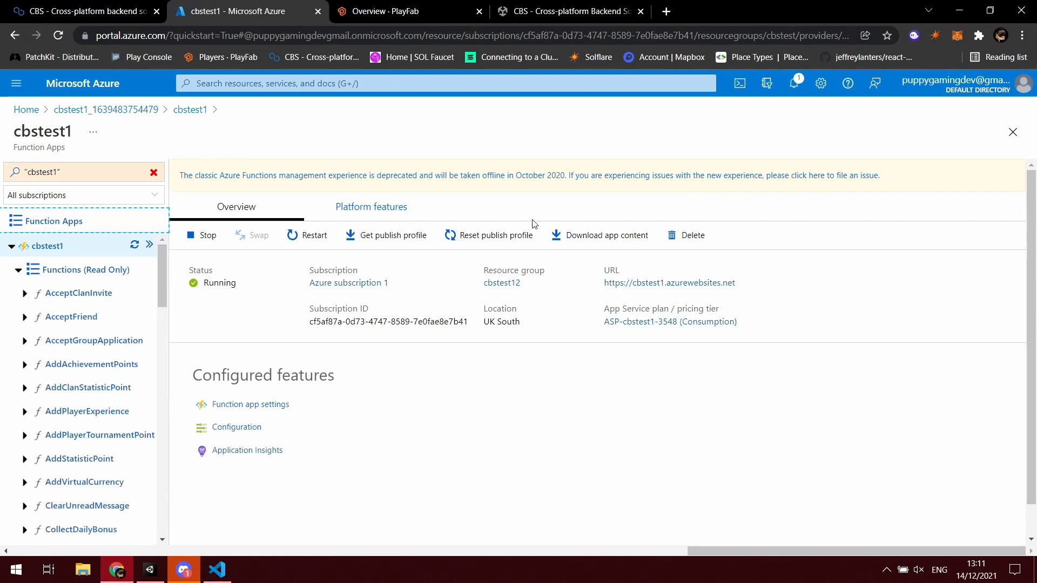
click(246, 429)
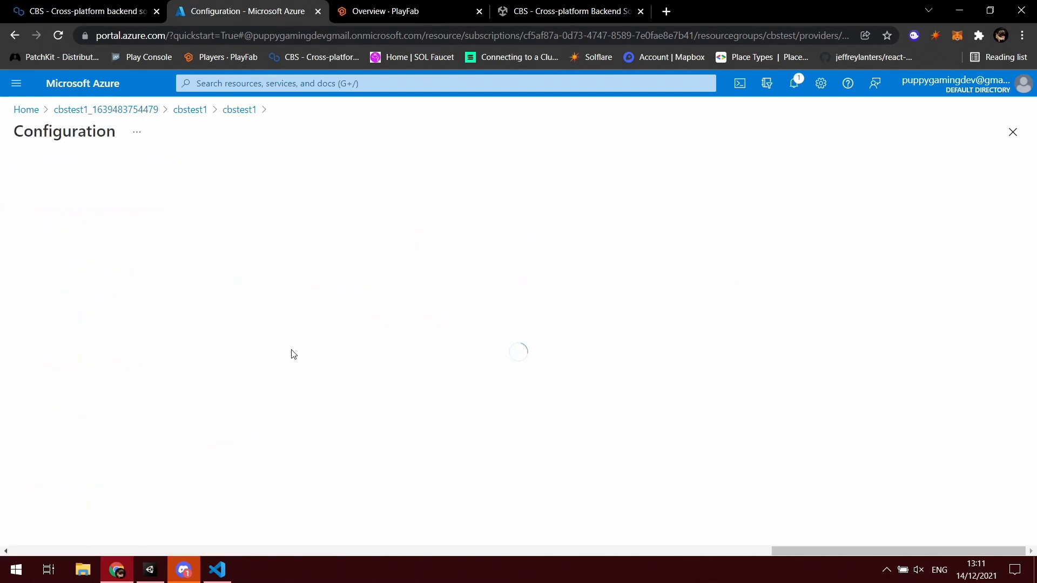
scroll(276, 363, down, 1)
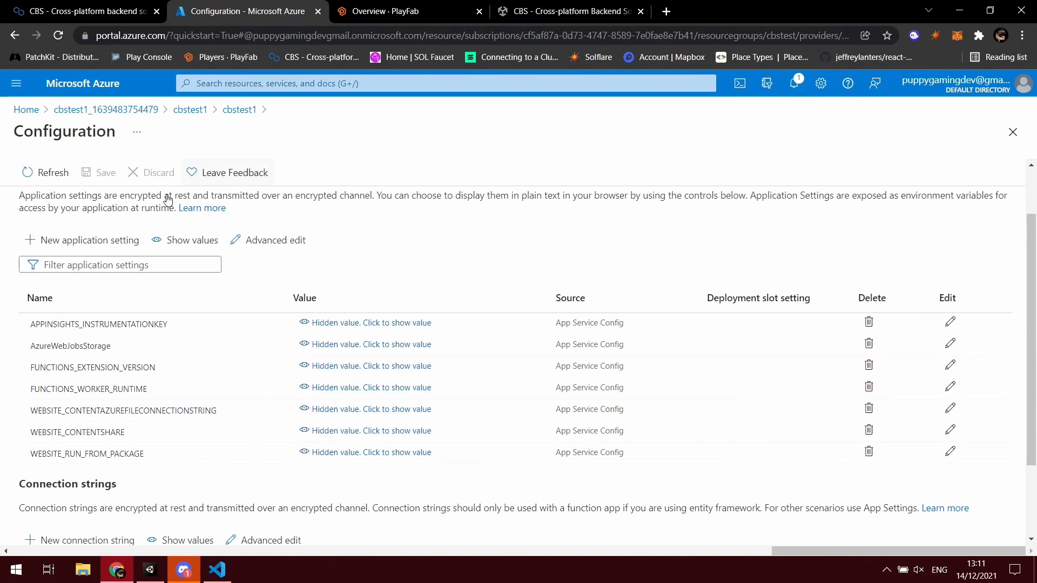
Following the CBS guide, start a new application setting in Azure named PLAYFAB_TITLE_ID with the value D40F3.
click(110, 11)
scroll(399, 366, down, 6)
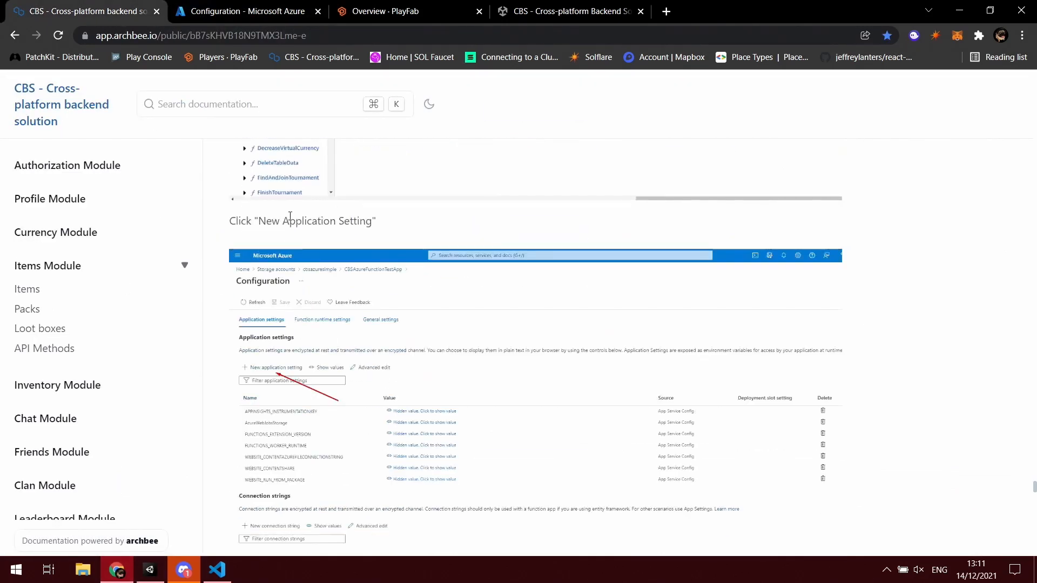
scroll(300, 223, down, 1)
scroll(257, 318, down, 4)
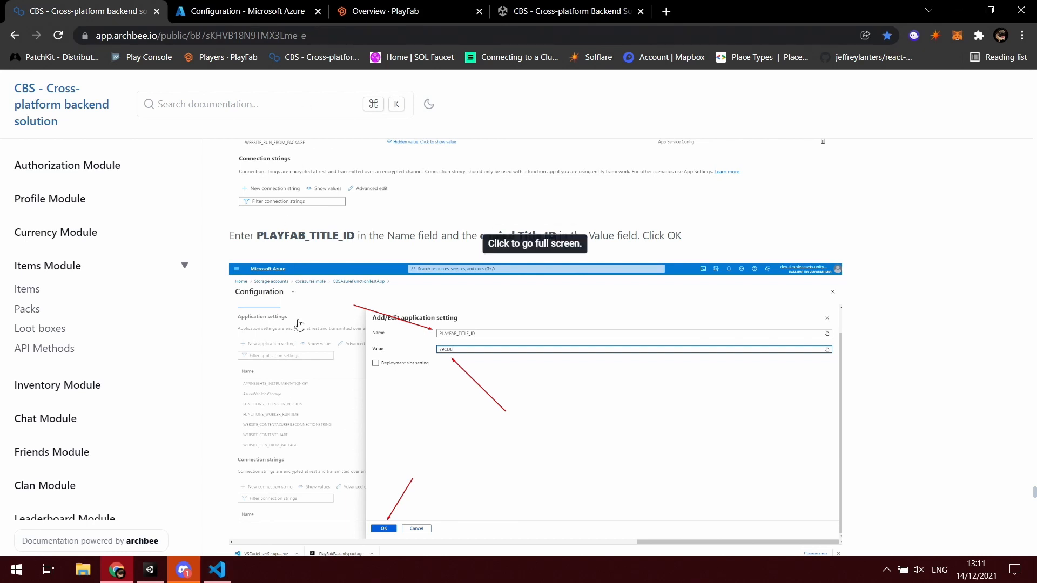
click(246, 11)
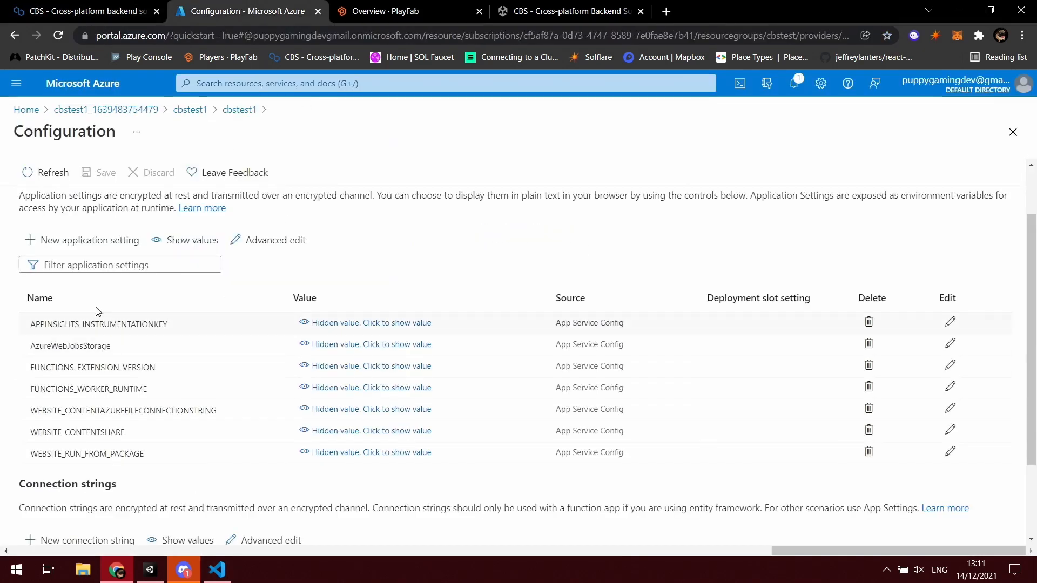
click(77, 240)
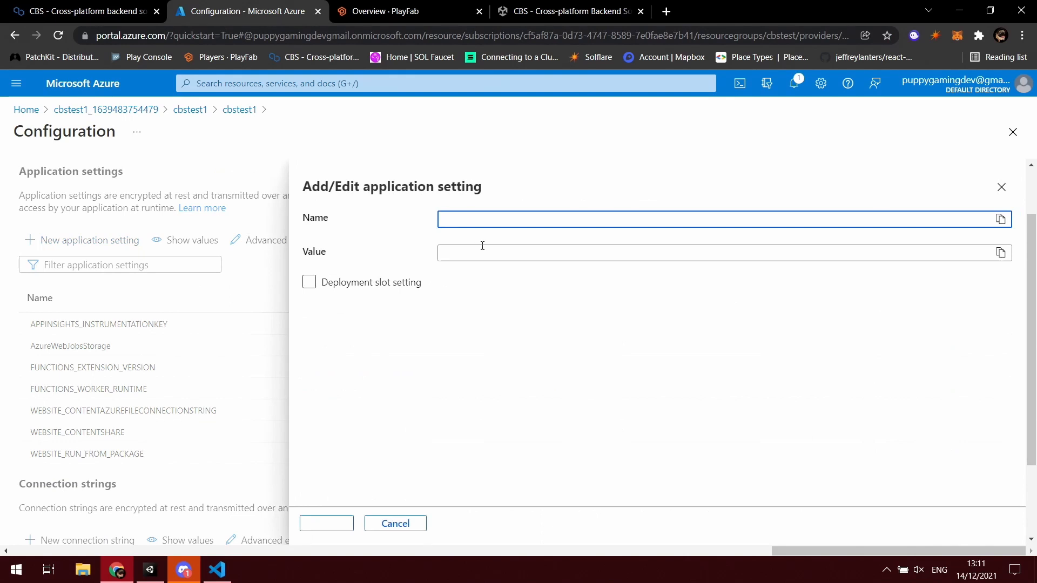
text(PLAYFAB_TITLE_ID)
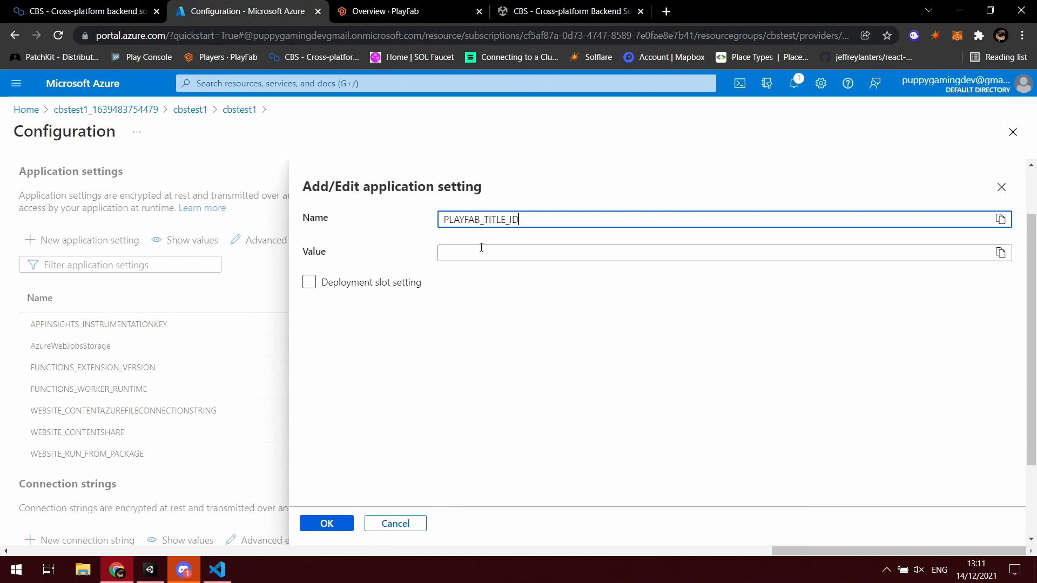
click(479, 248)
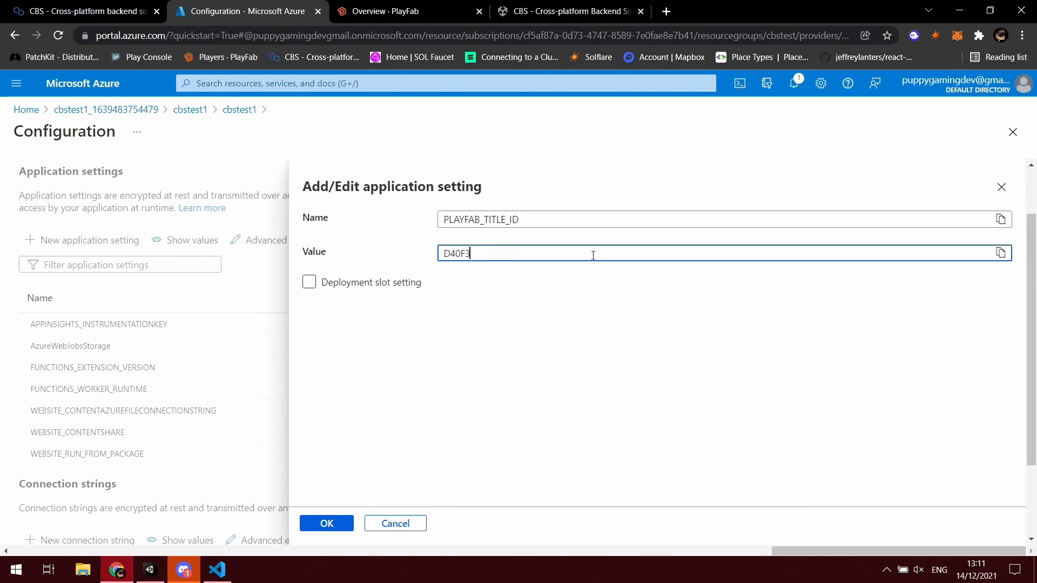
Check the CBS guide's instructions after the Title ID entry and confirm the PLAYFAB_TITLE_ID setting in Azure.
click(150, 9)
scroll(486, 475, down, 4)
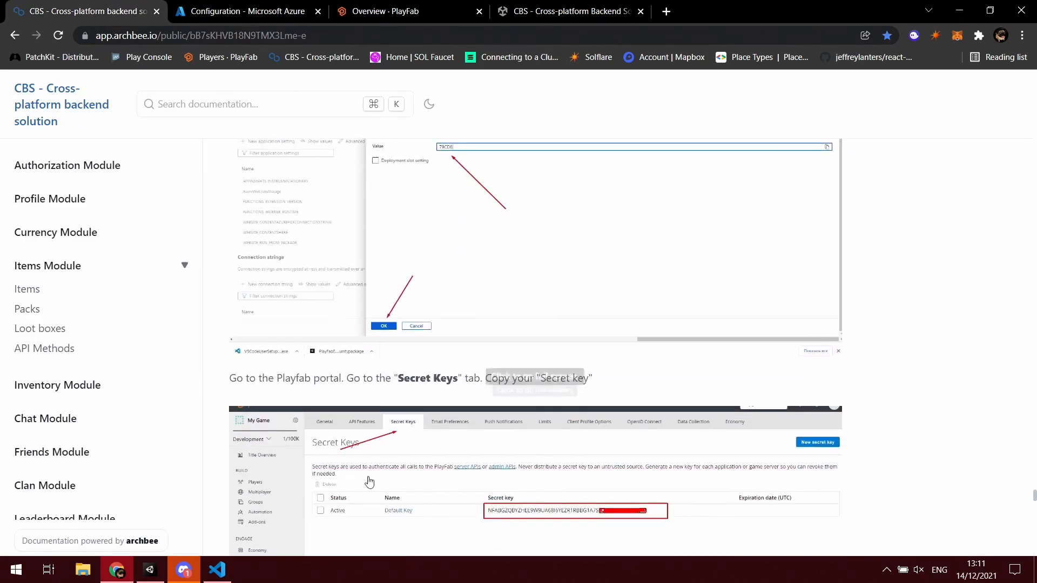
scroll(369, 482, down, 3)
click(243, 11)
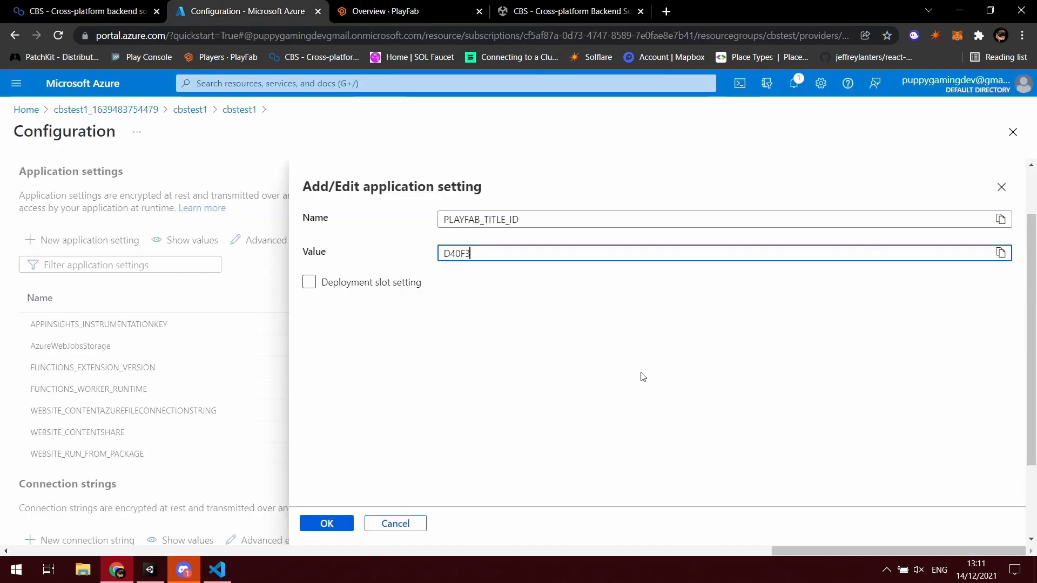
click(331, 523)
Read the CBS guide's secret key instruction and open the Secret Keys settings of the CBS Test title in PlayFab.
click(98, 13)
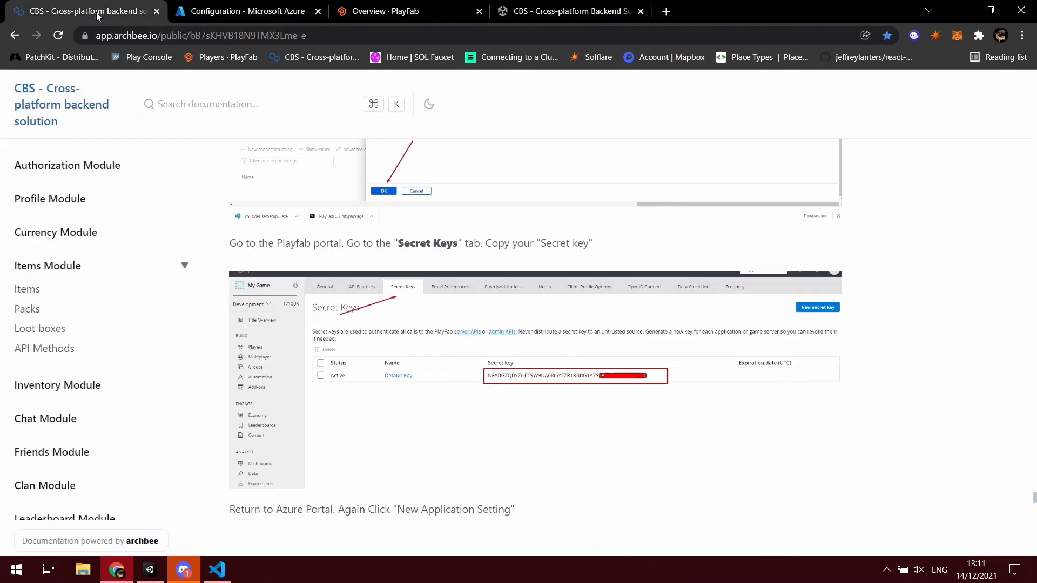
drag(346, 243, 481, 243)
click(404, 247)
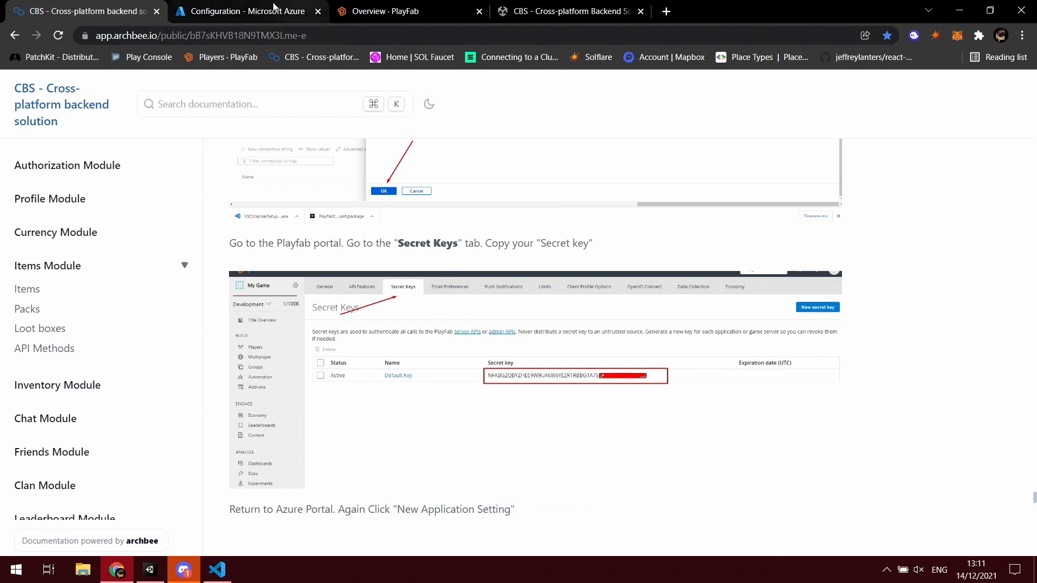
click(385, 10)
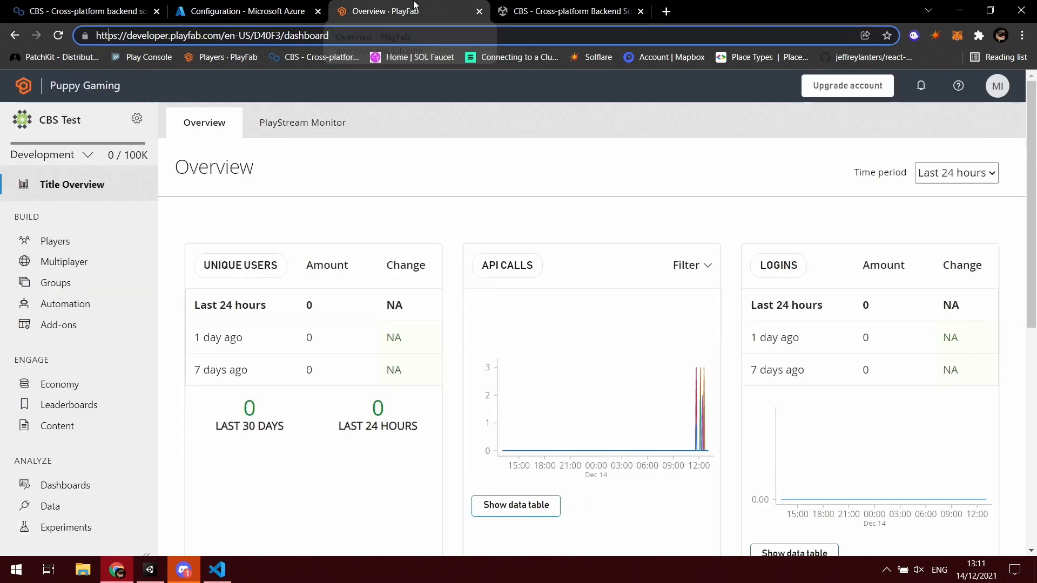
click(138, 120)
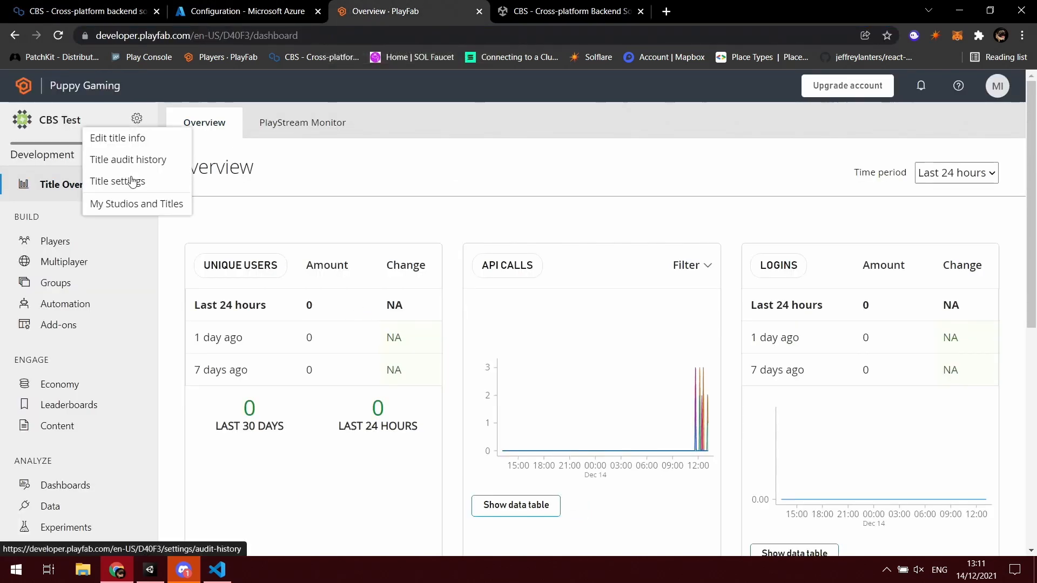
click(132, 179)
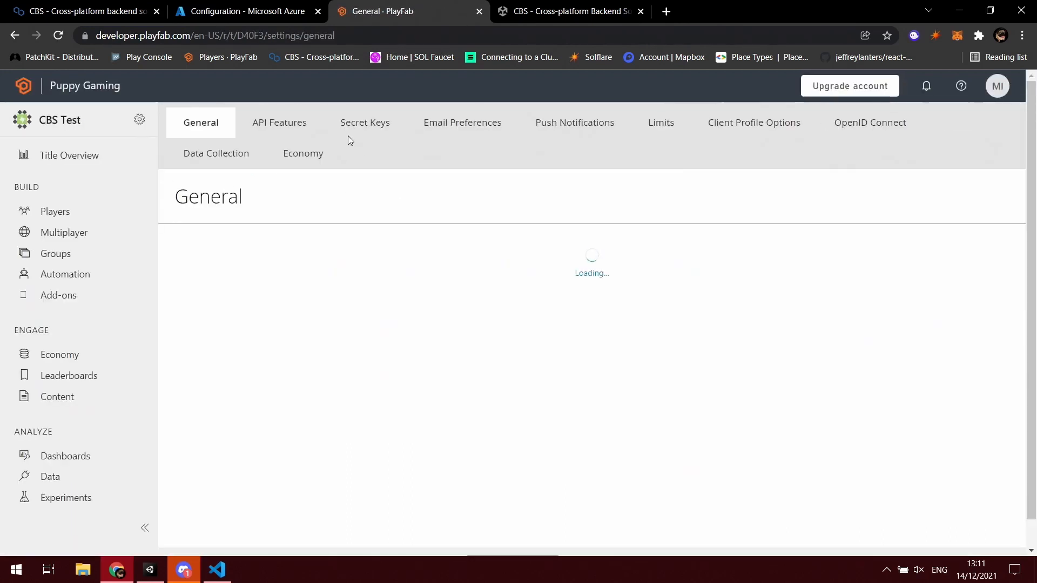
click(356, 125)
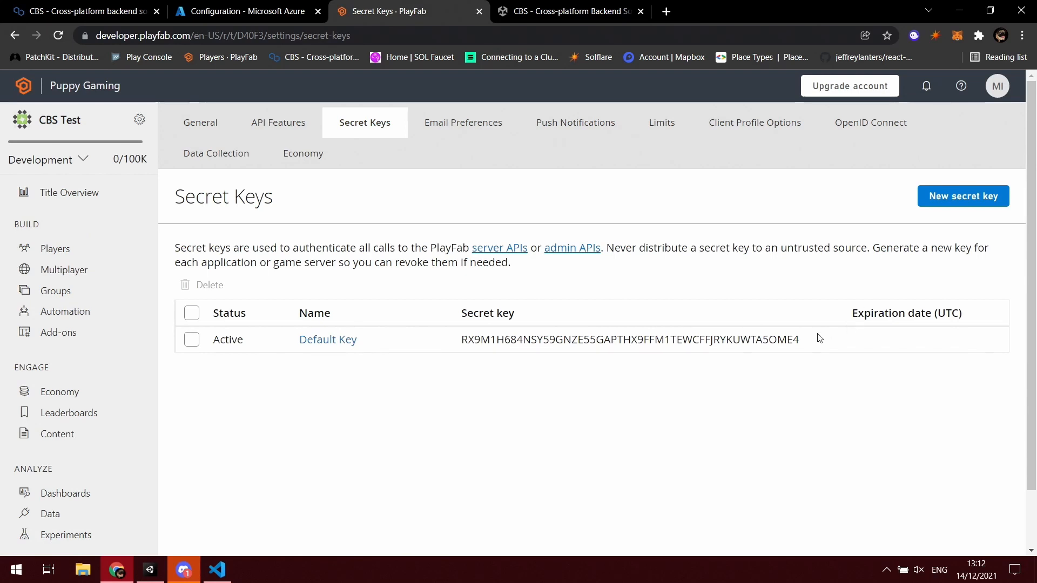
Copy the secret key of the title's Default Key.
drag(810, 343, 458, 343)
key(ctrl+c)
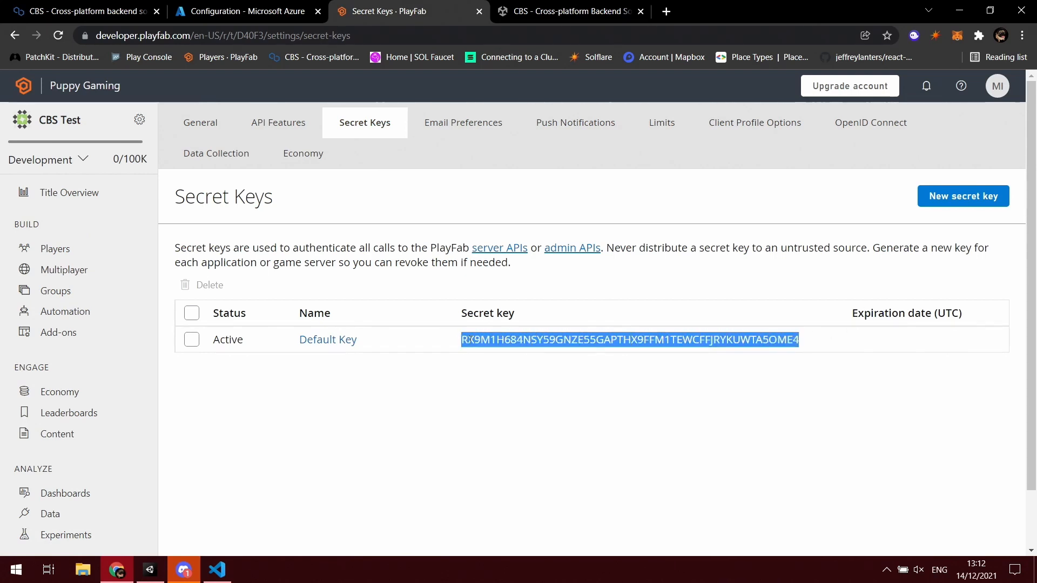
right_click(470, 339)
click(475, 351)
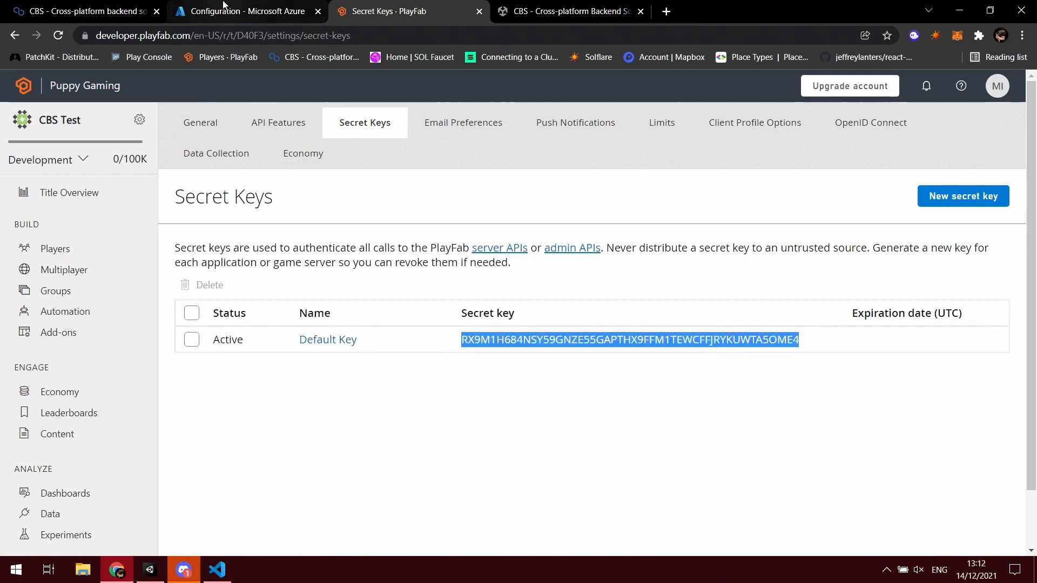
Following the CBS guide, add an application setting in Azure named PLAYFAB_DEV_SECRET_KEY with the copied PlayFab secret key as its value.
click(81, 11)
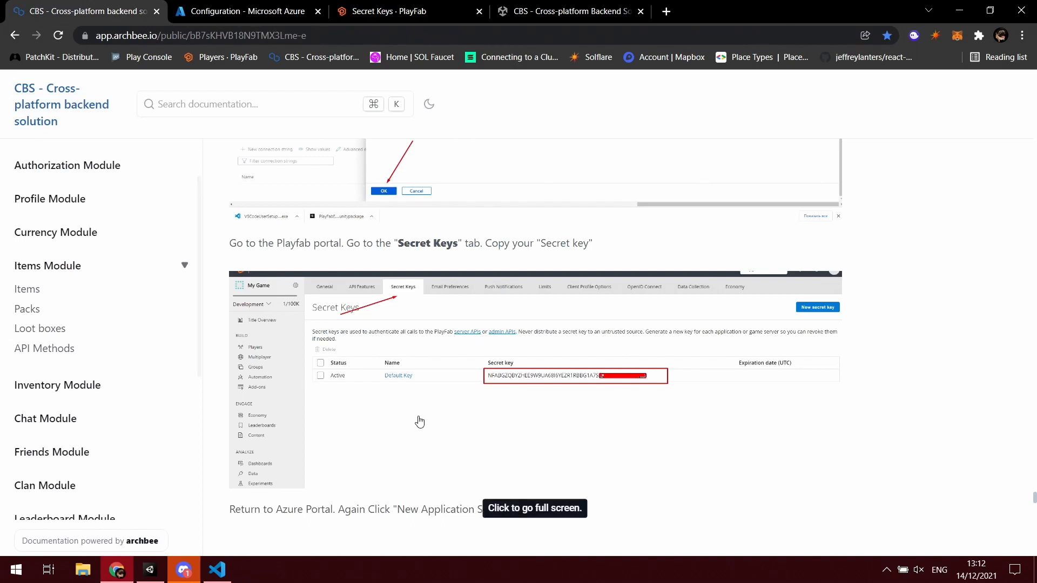
scroll(402, 393, down, 2)
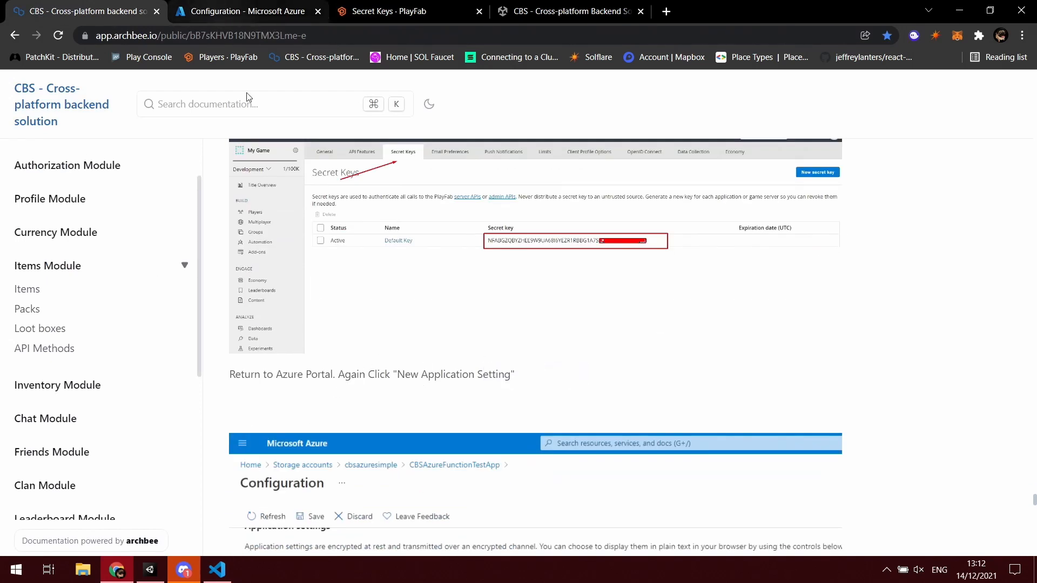
scroll(324, 303, down, 4)
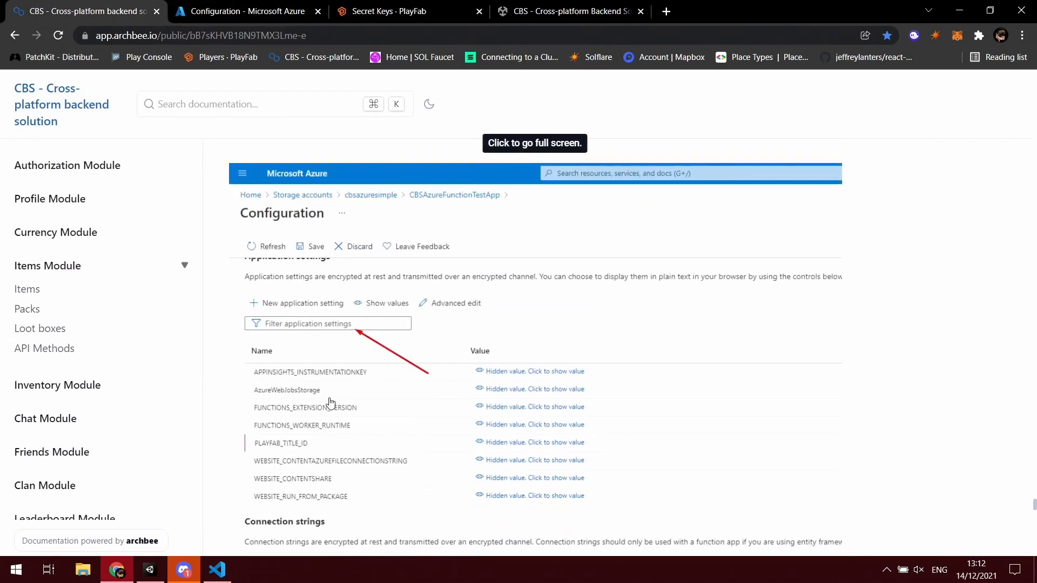
scroll(292, 402, down, 3)
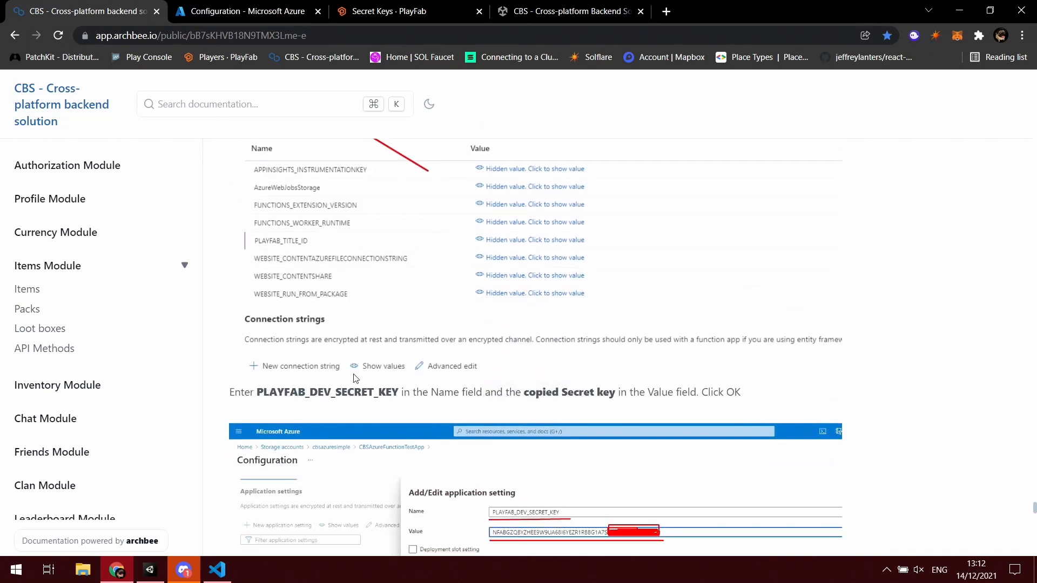
click(242, 11)
click(71, 241)
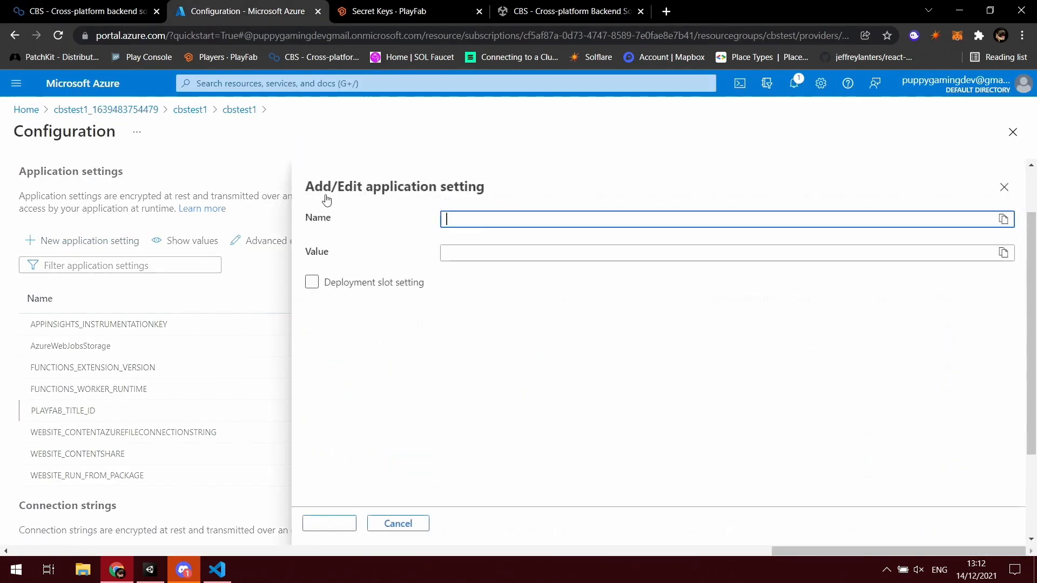
text(PLAYFAB)
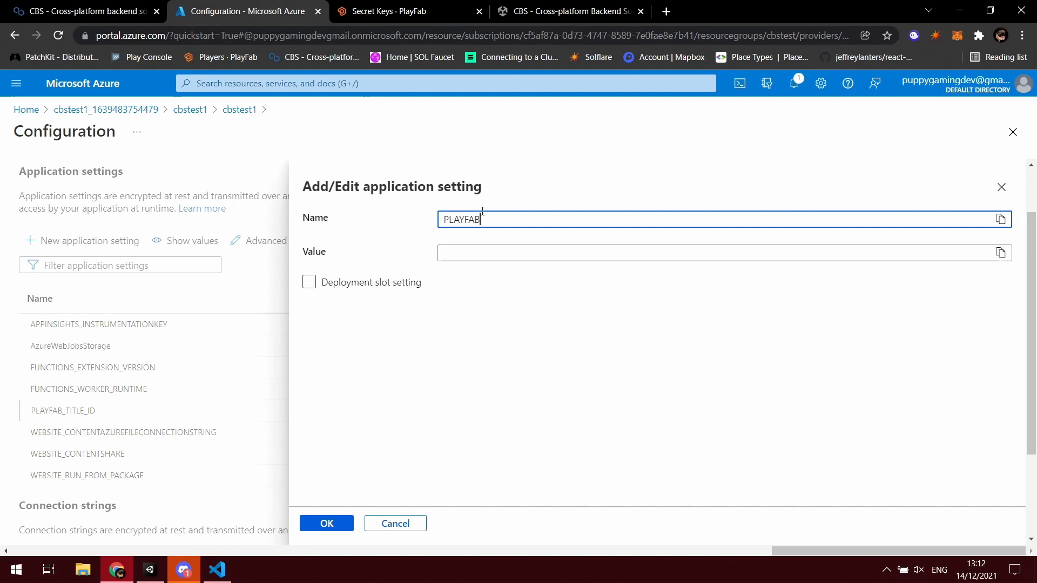
text(_DEV_SECRET_KEY)
click(474, 259)
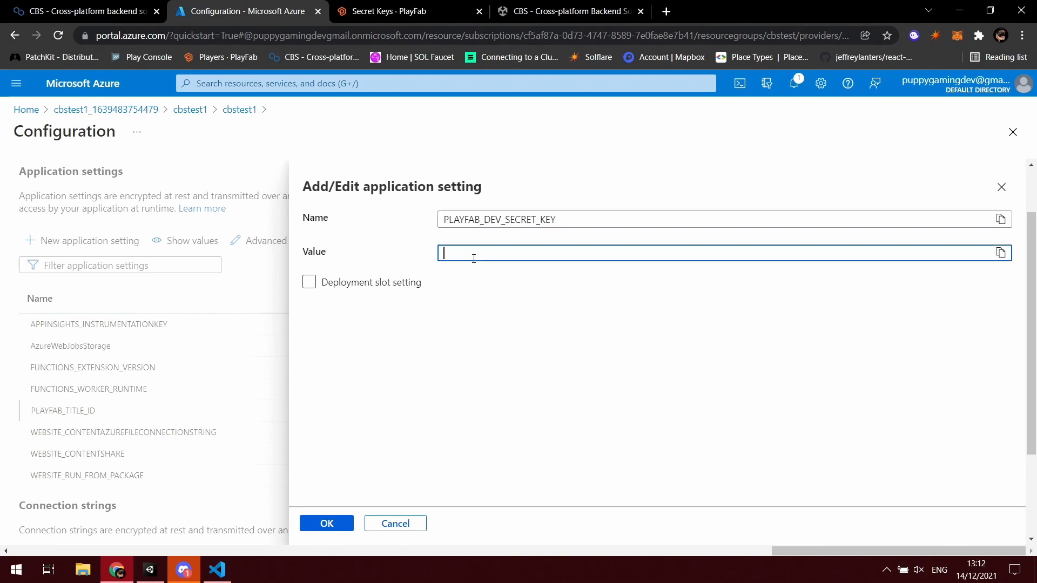
key(ctrl+v)
click(328, 524)
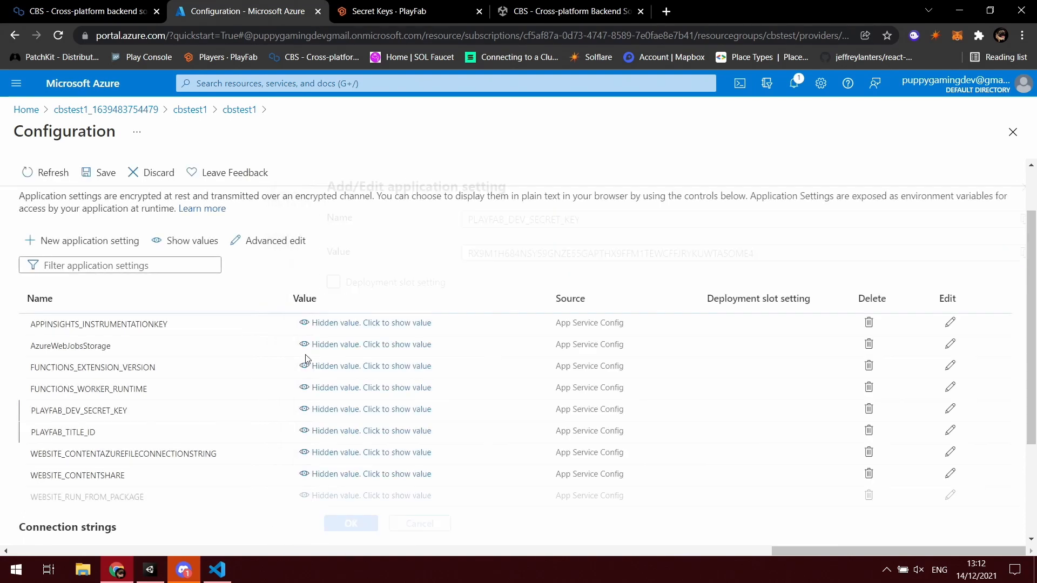
Check the CBS guide's closing configuration instruction, and save the function app's application settings in Azure, accepting the application restart.
click(86, 11)
scroll(361, 411, down, 10)
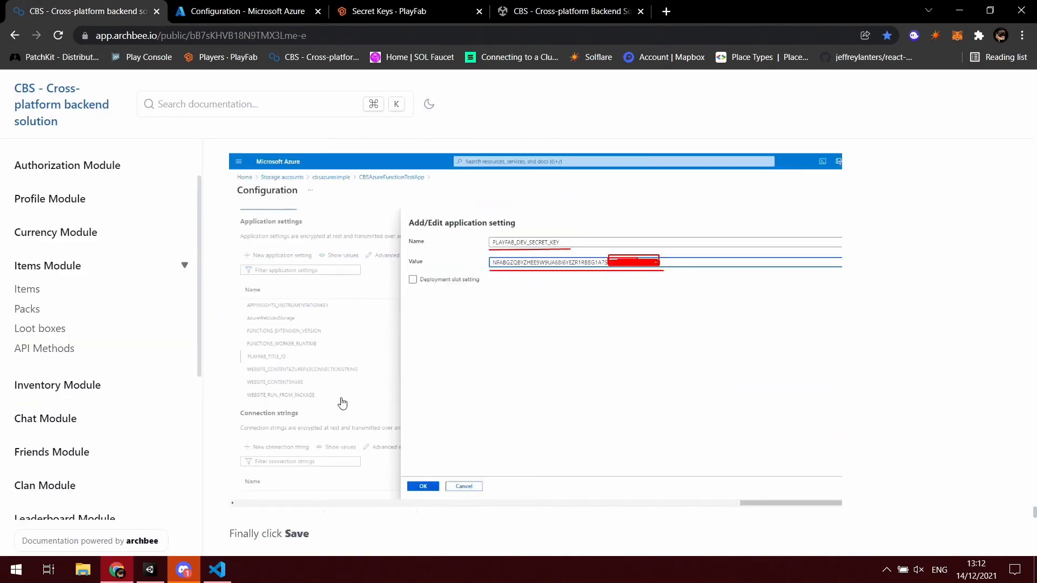
scroll(332, 346, down, 3)
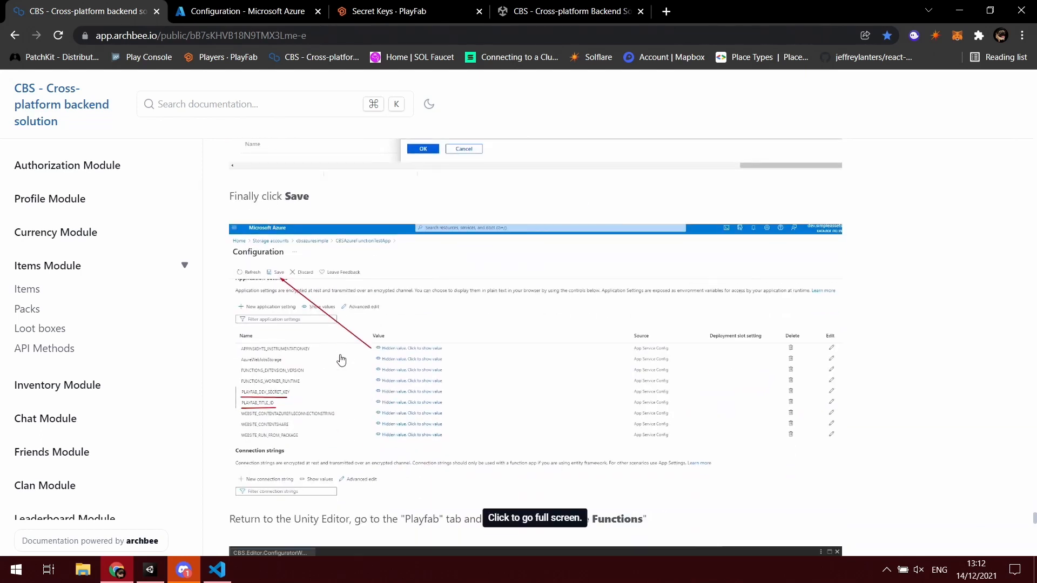
scroll(334, 426, up, 4)
scroll(338, 431, down, 3)
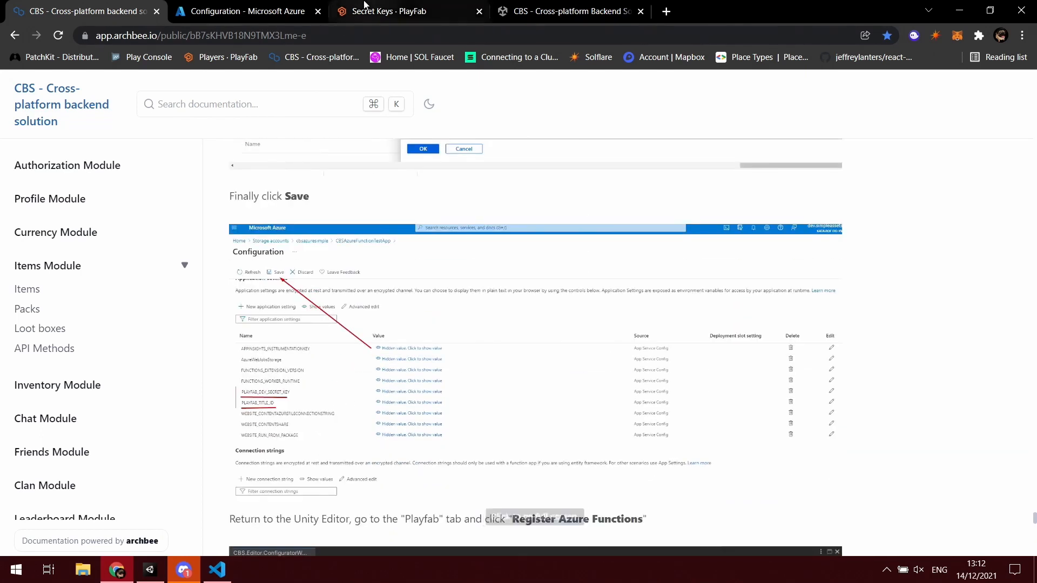
click(246, 11)
scroll(422, 374, down, 3)
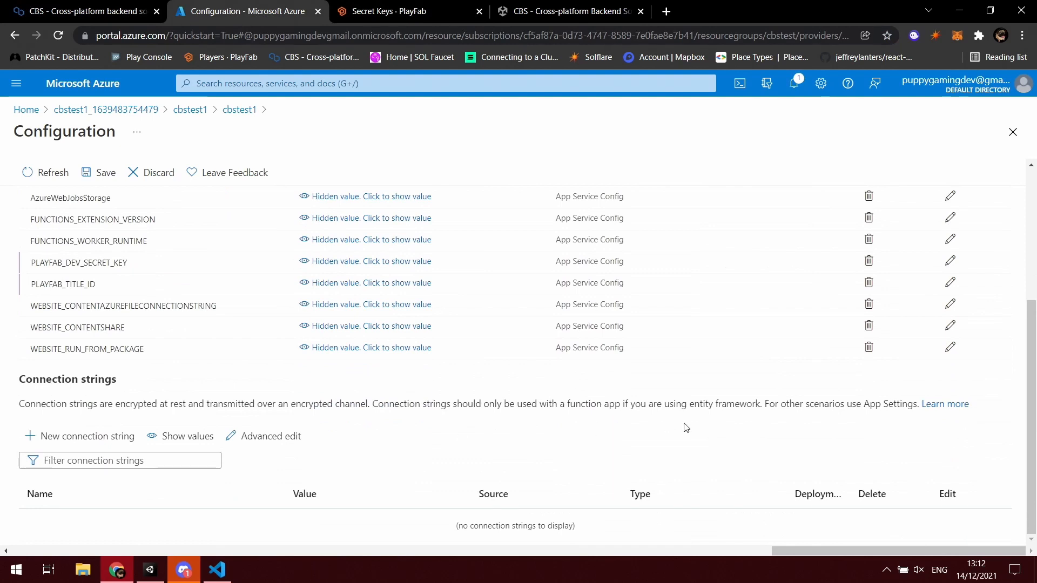
scroll(682, 426, up, 4)
click(110, 178)
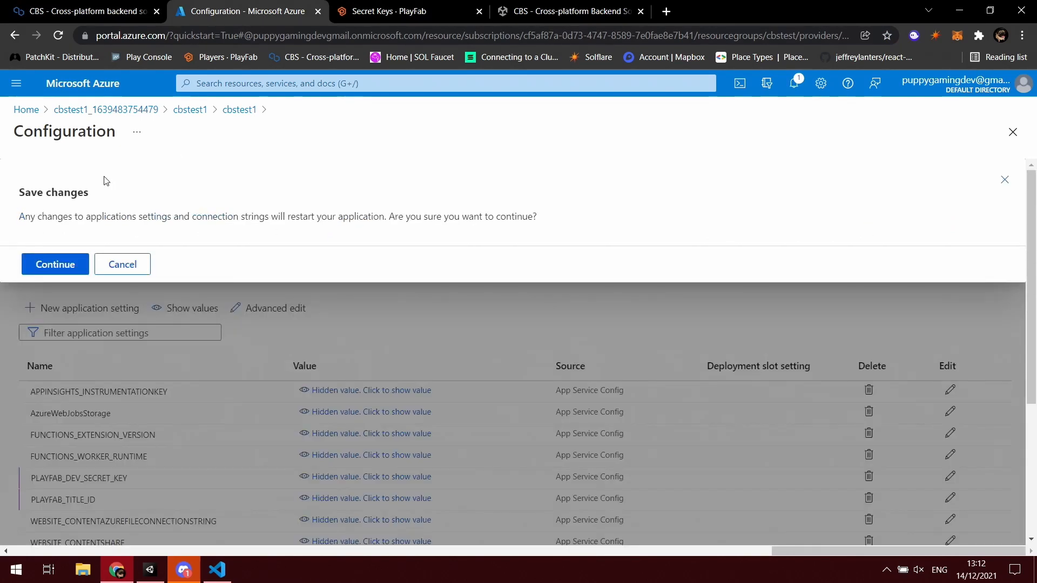
click(58, 263)
Read the CBS guide's registration instruction, switch to Unity and register the Azure Functions in the Playfab configurator.
key(ctrl+shift+Tab)
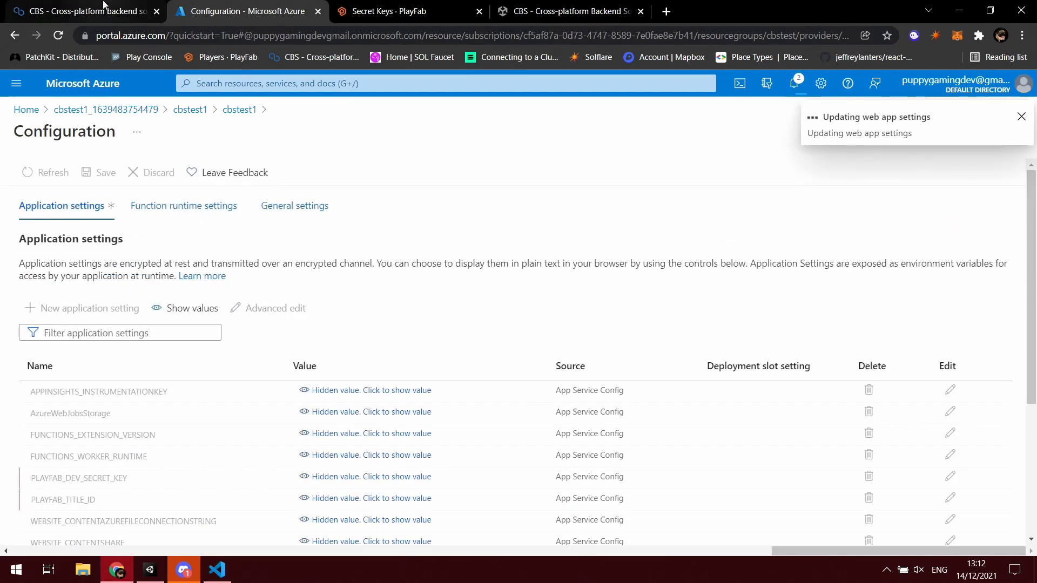
scroll(362, 318, down, 4)
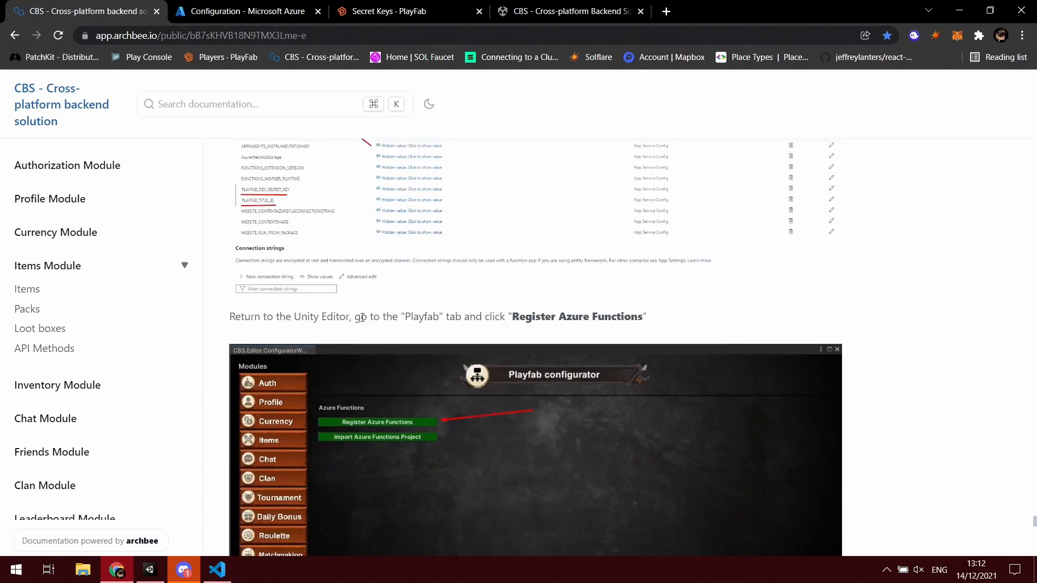
drag(405, 317, 509, 317)
click(476, 316)
click(499, 315)
scroll(473, 311, down, 4)
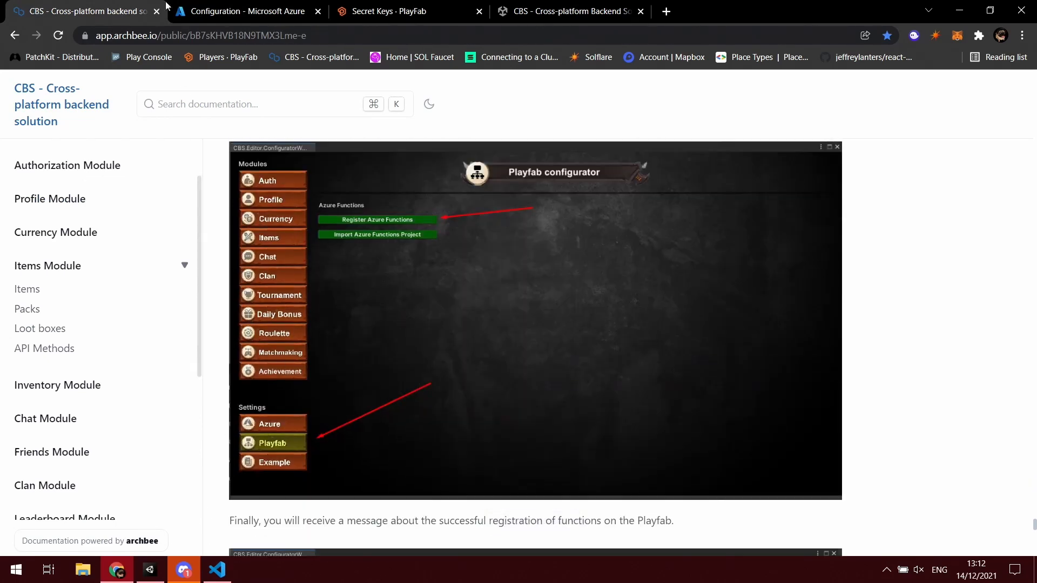
key(ctrl+Tab)
key(alt+Tab)
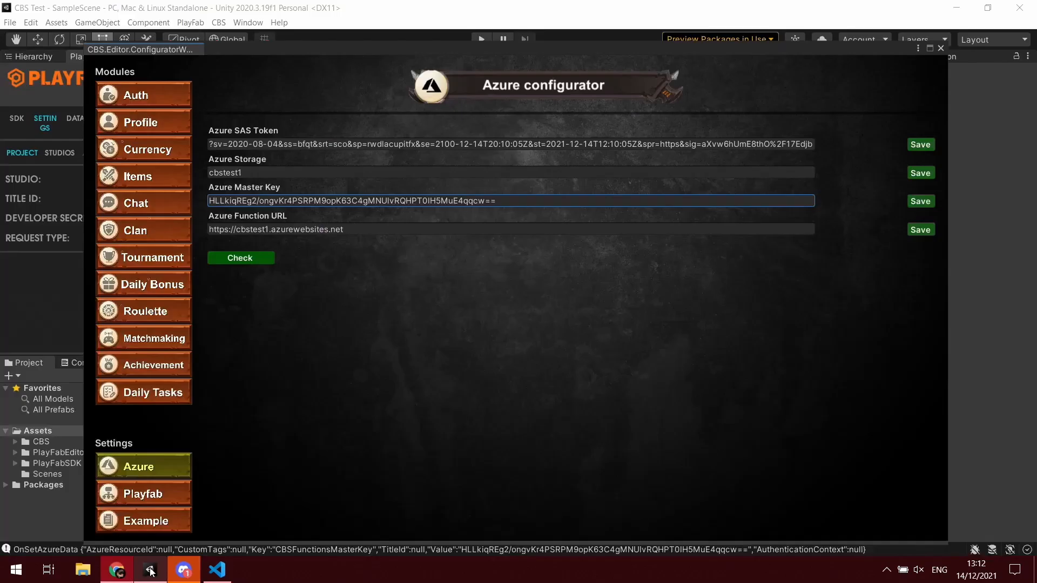
click(158, 495)
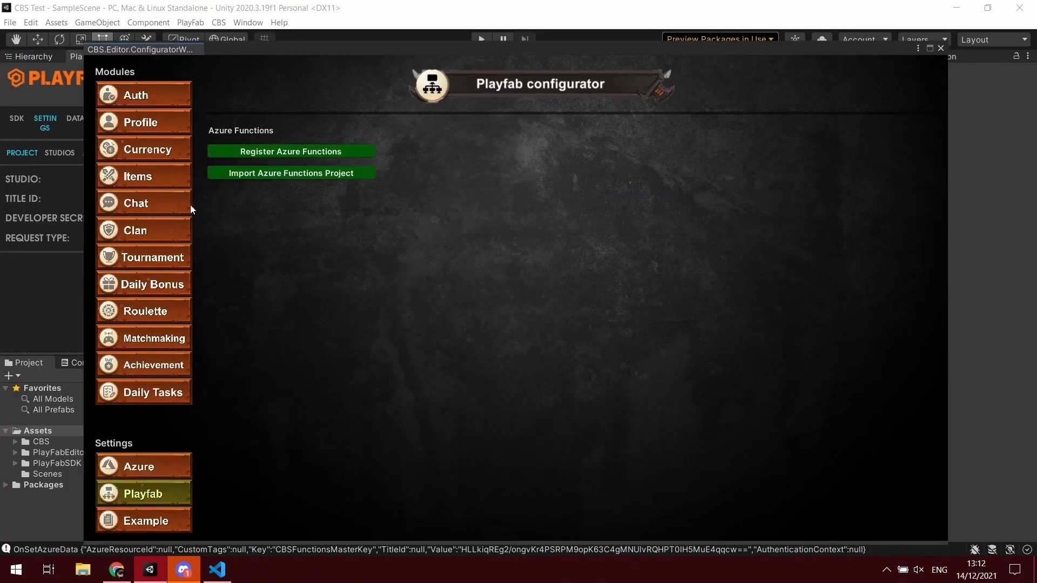
click(280, 152)
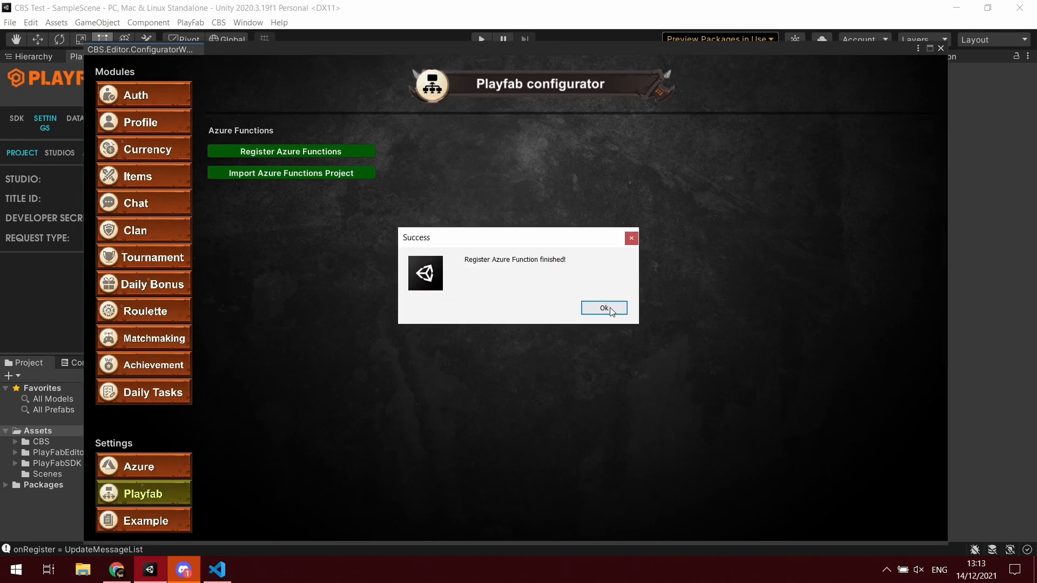
click(607, 308)
Check the CBS guide's Run examples section, and remove Scenes/SampleScene from the scenes in Unity's Build Settings.
click(117, 569)
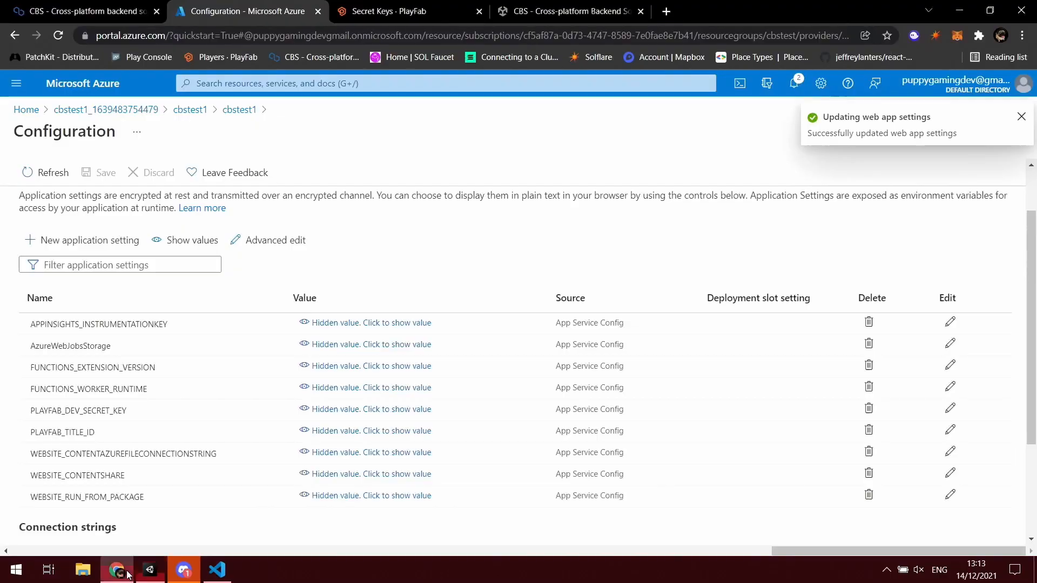
click(92, 10)
scroll(505, 436, down, 5)
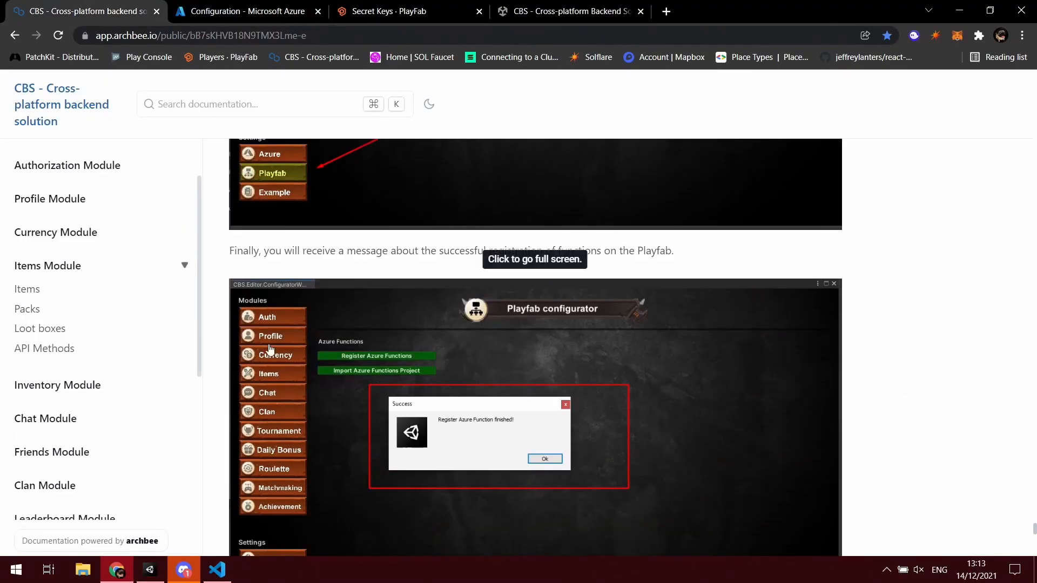
scroll(505, 437, down, 7)
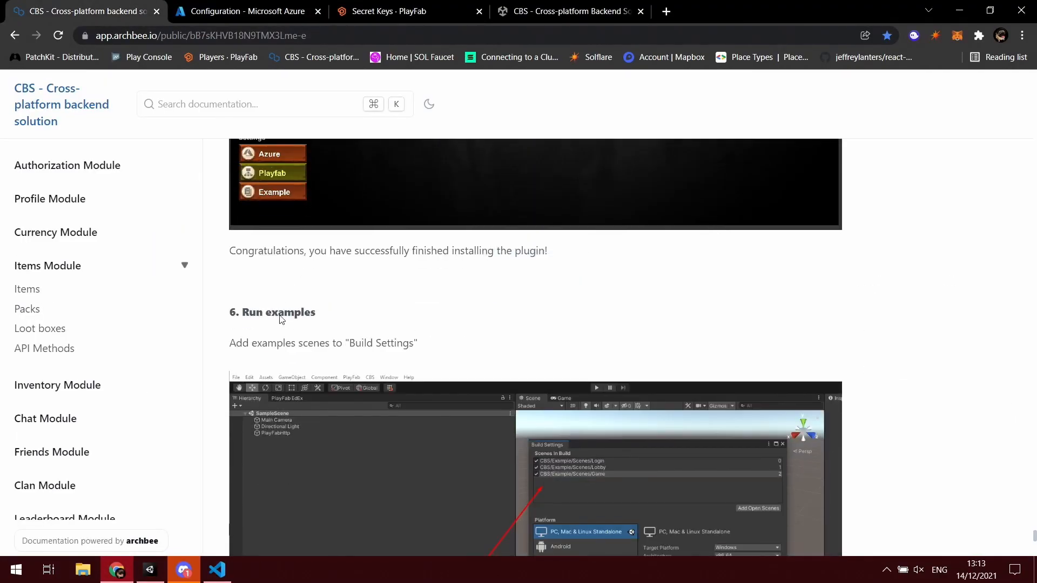
scroll(282, 331, down, 3)
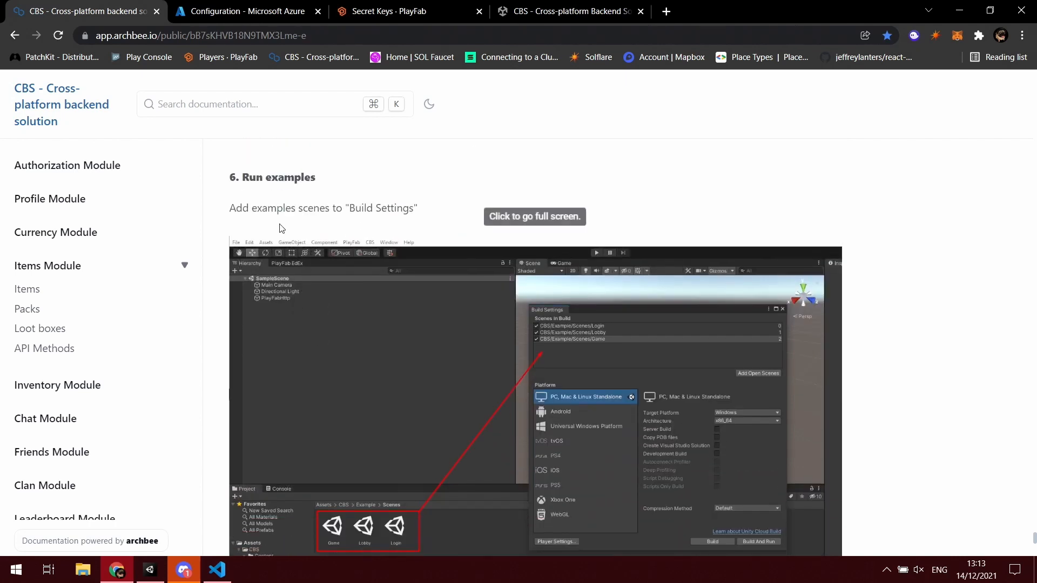
scroll(315, 227, down, 1)
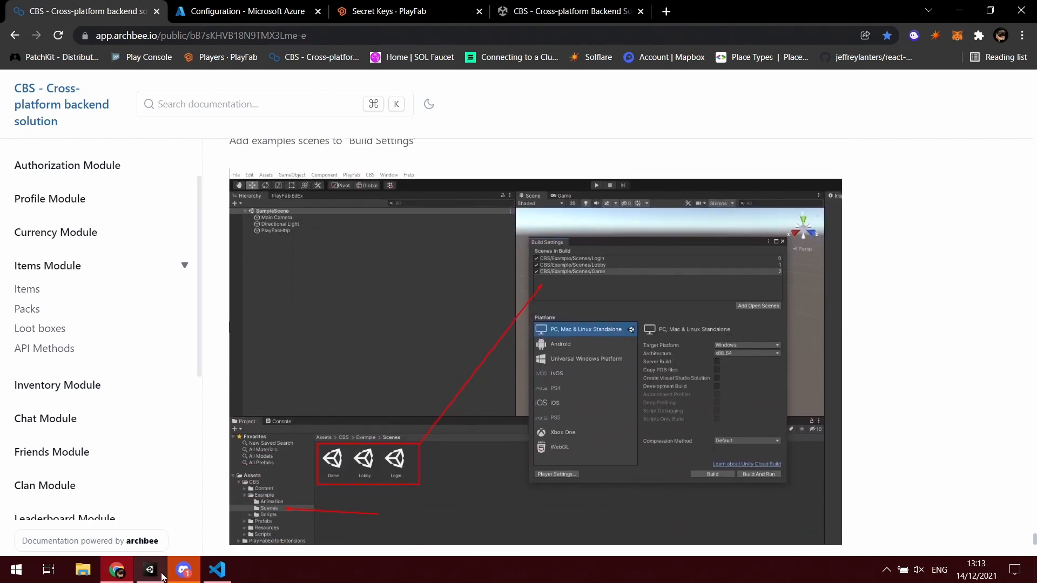
click(150, 571)
click(940, 48)
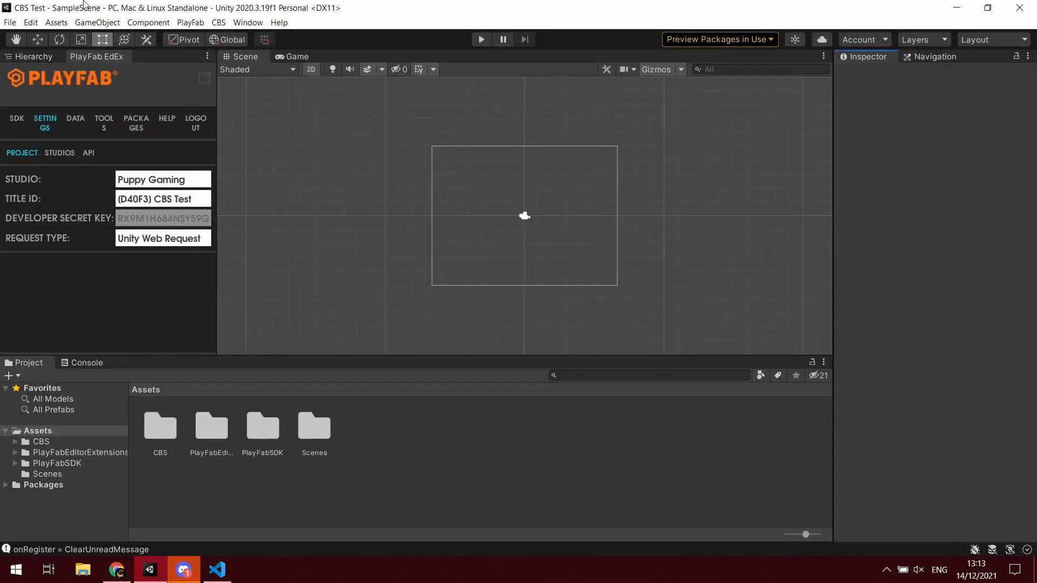
click(9, 22)
click(52, 166)
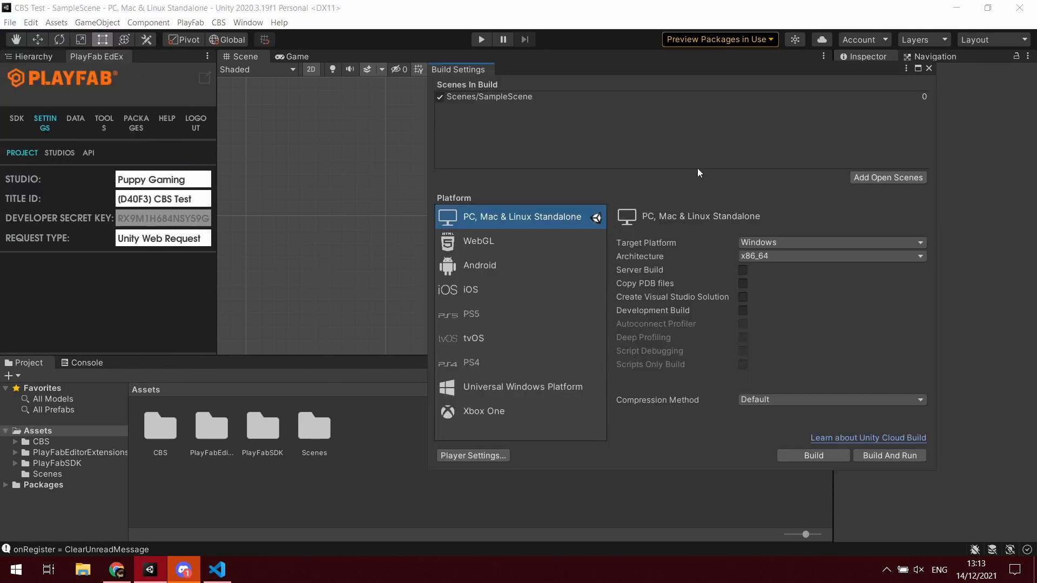
right_click(489, 96)
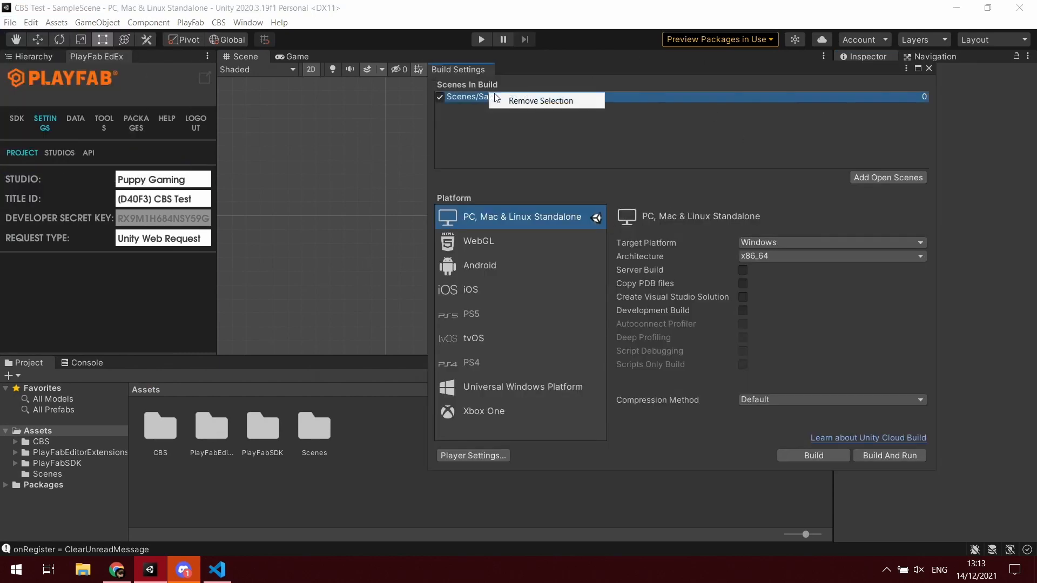
click(540, 99)
Look through the CBS folder's subfolders in the Unity project for the example scenes, closing Build Settings.
click(47, 442)
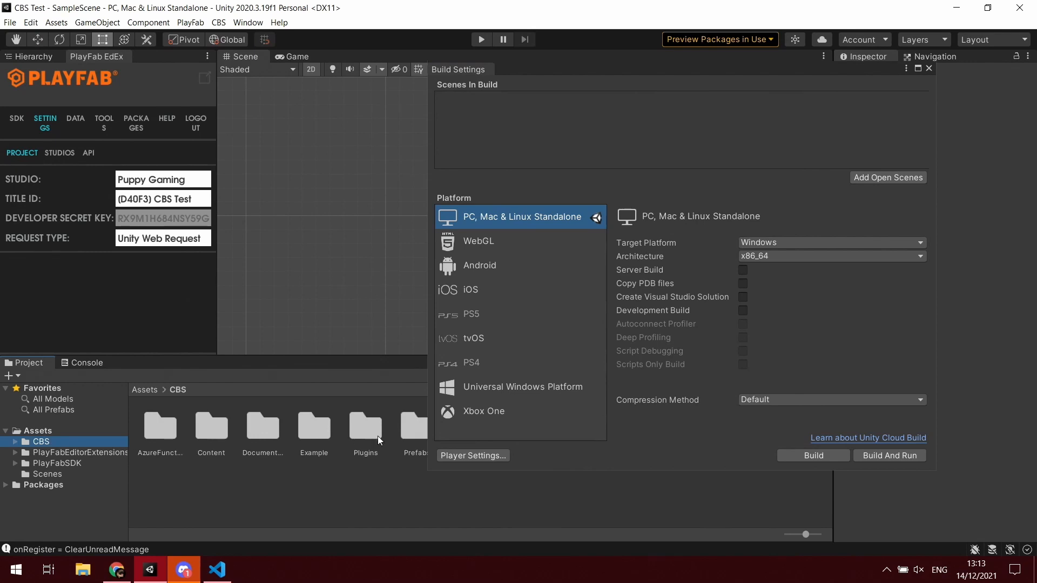
click(348, 488)
drag(584, 83, 732, 121)
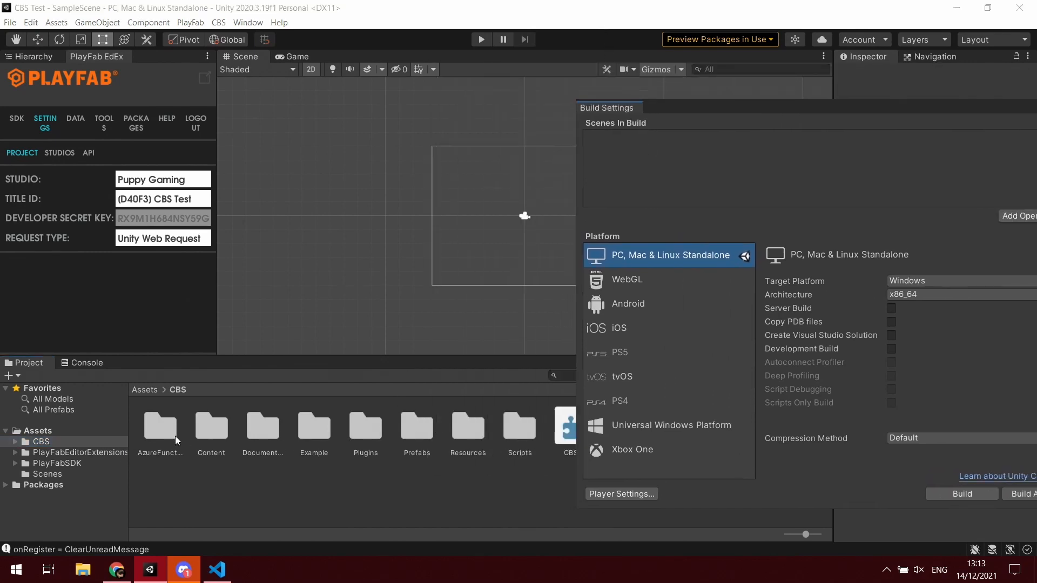
double_click(414, 426)
click(41, 452)
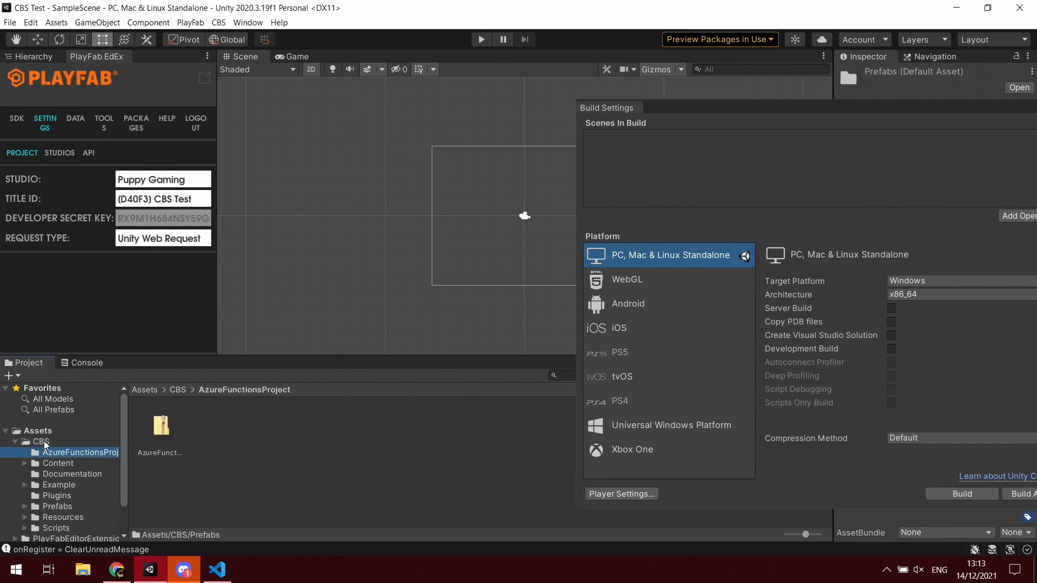
click(41, 442)
drag(1010, 108, 816, 126)
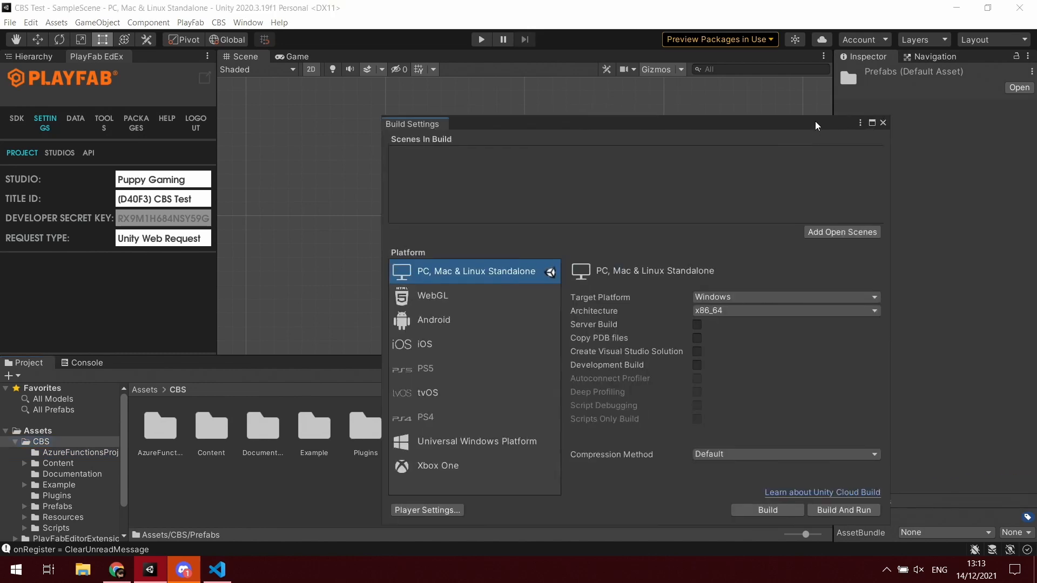
click(883, 122)
double_click(468, 429)
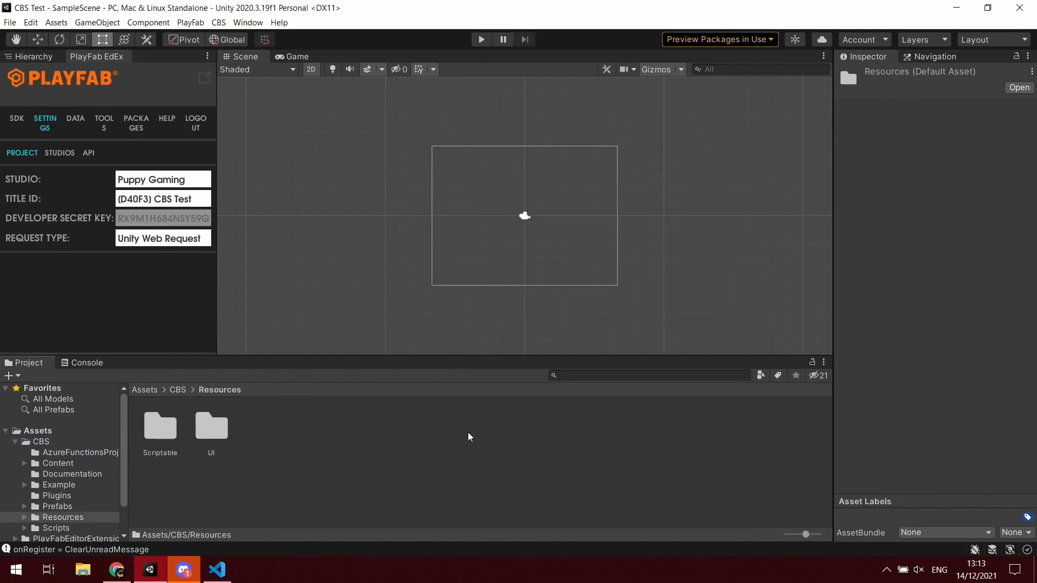
Search the project assets for "scene" and select the Scenes folder under Assets/CBS/Example.
click(43, 441)
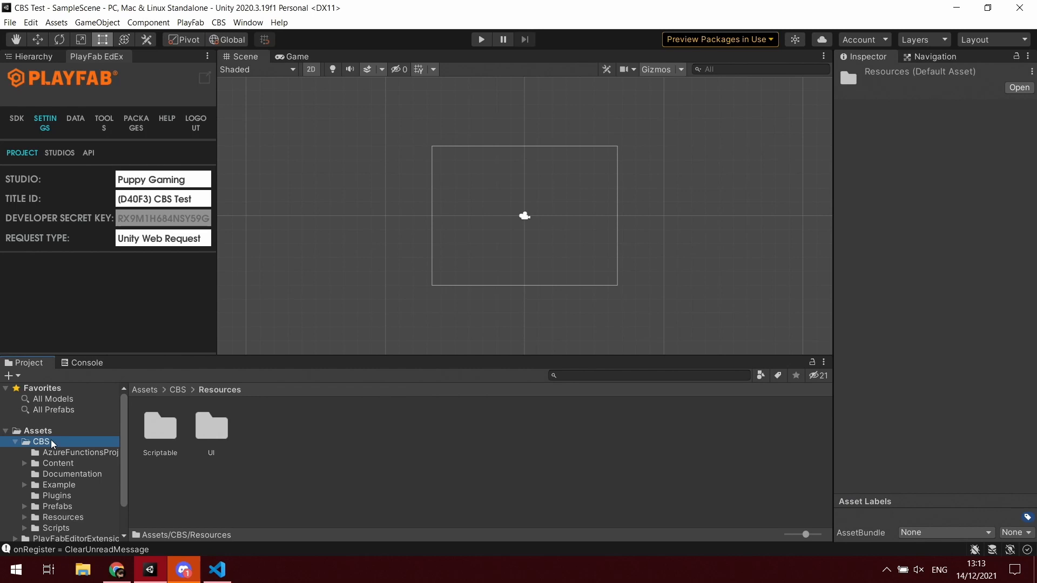
click(658, 376)
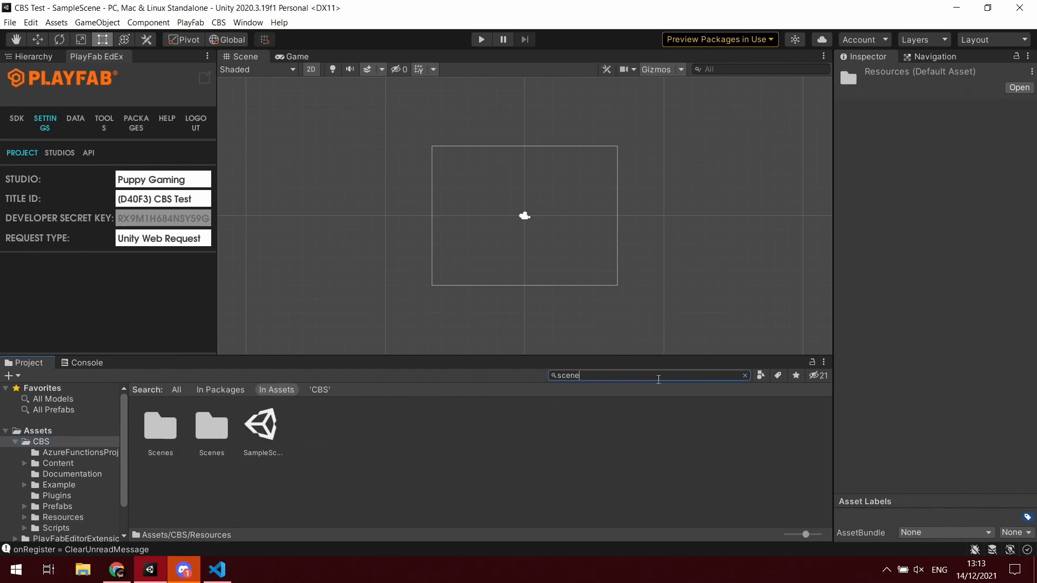
click(211, 428)
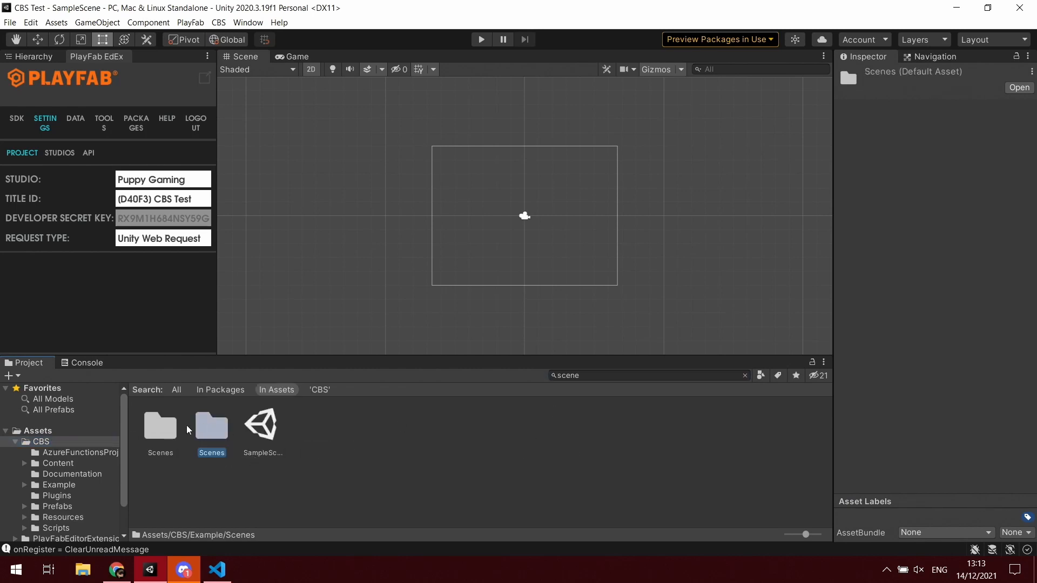
Open the Example/Scenes folder and add the Login, Lobby and Game scenes, in that order, to the scenes in Build Settings.
double_click(208, 435)
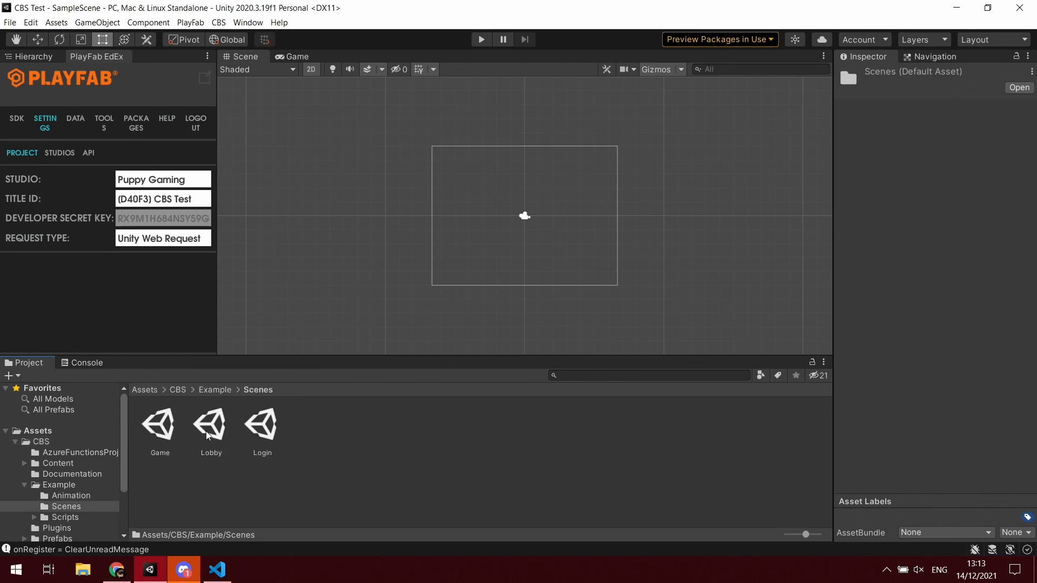
click(339, 469)
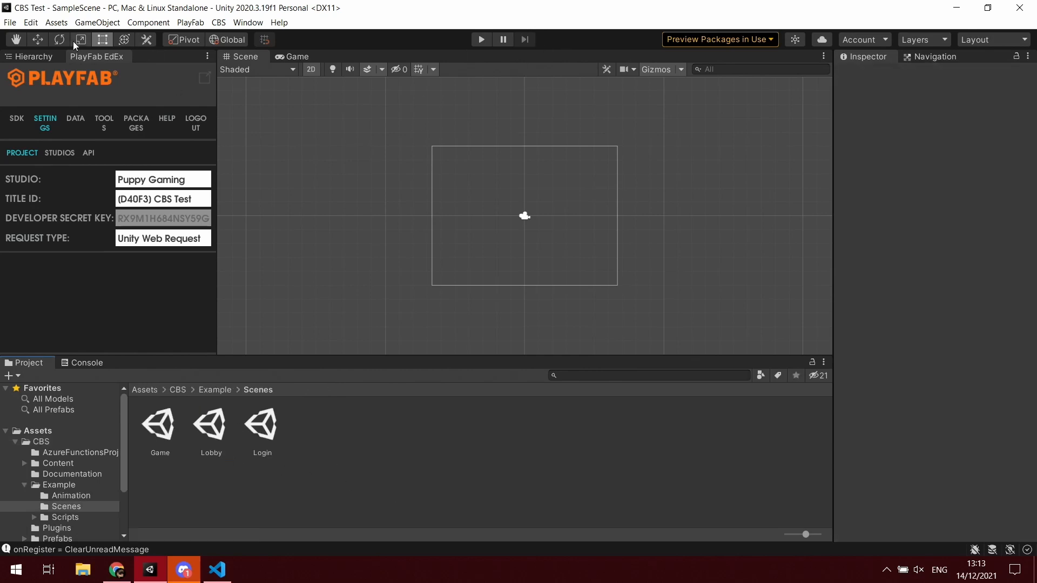
click(31, 22)
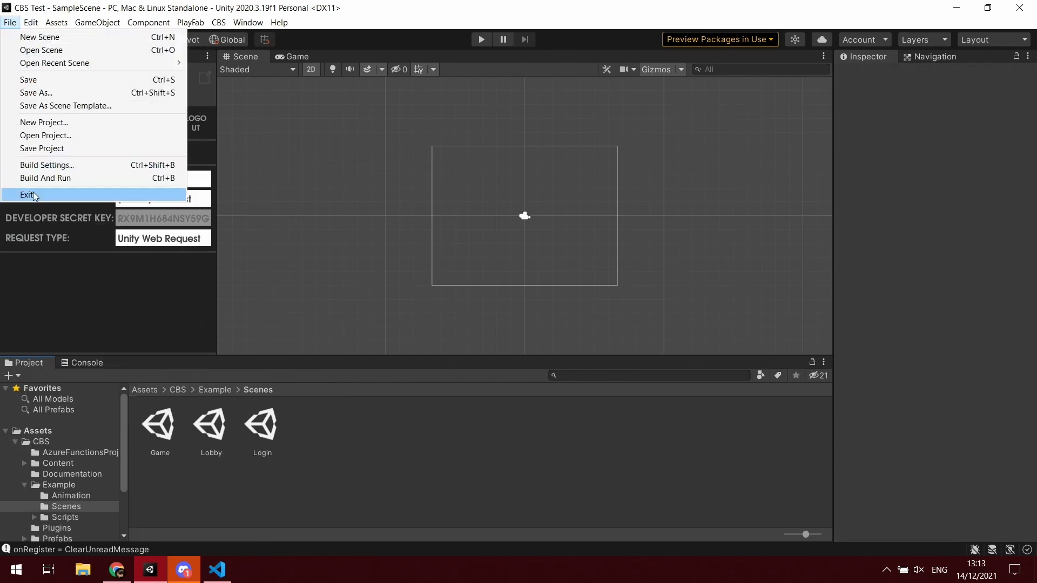
click(54, 164)
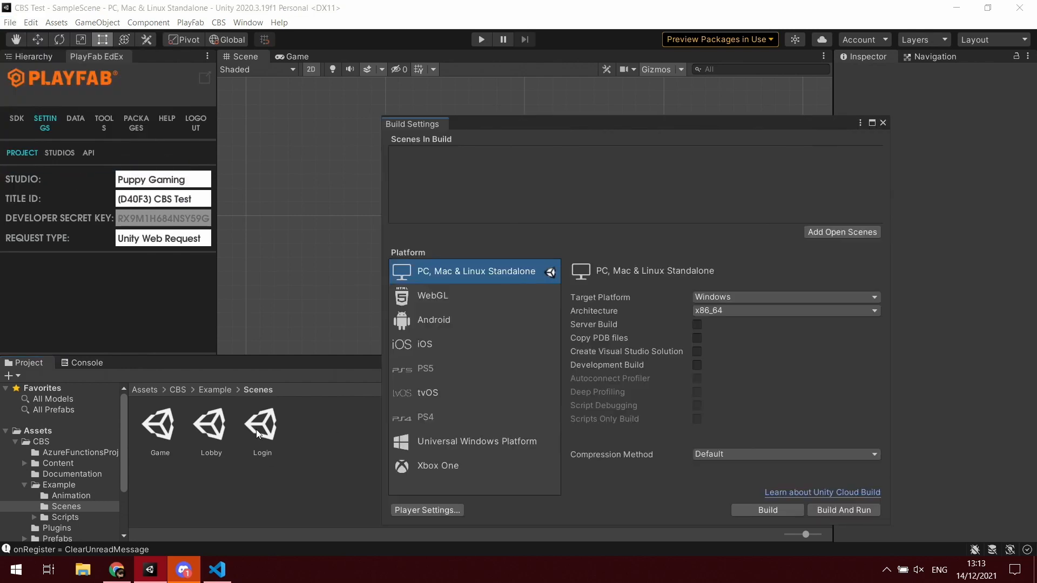
drag(259, 430, 479, 174)
drag(206, 430, 490, 202)
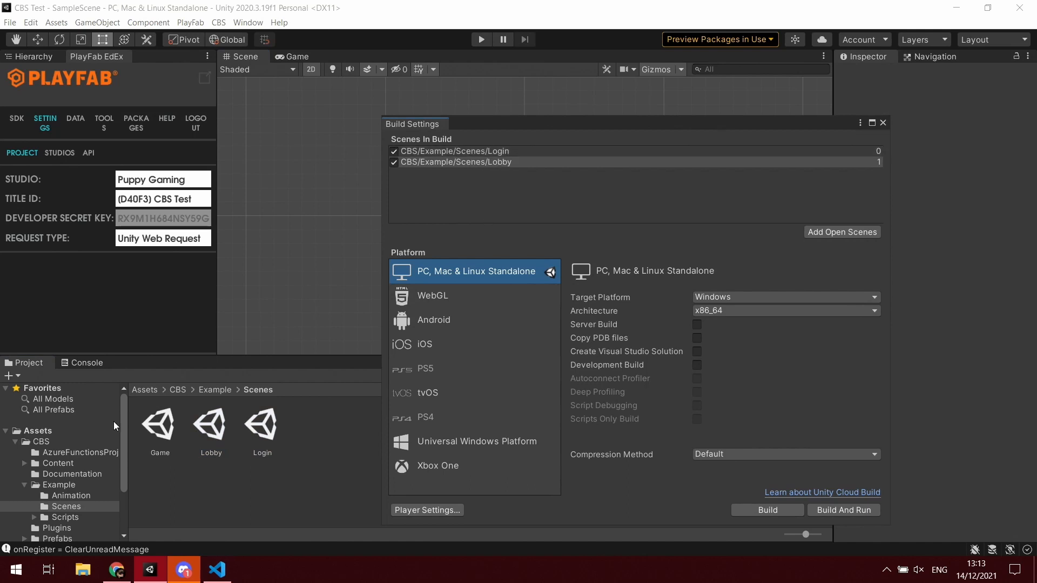
drag(160, 427, 523, 196)
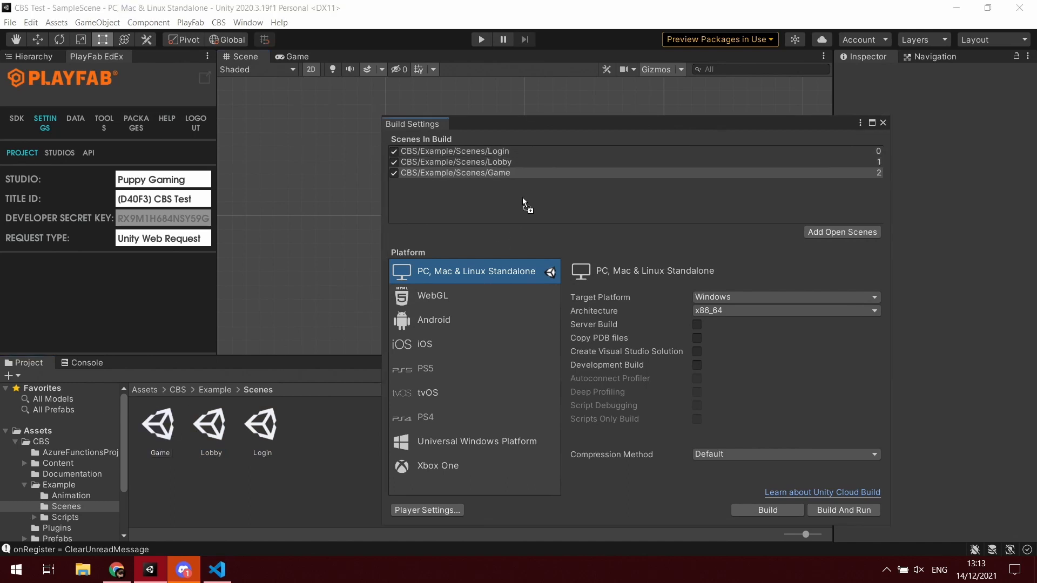
click(883, 122)
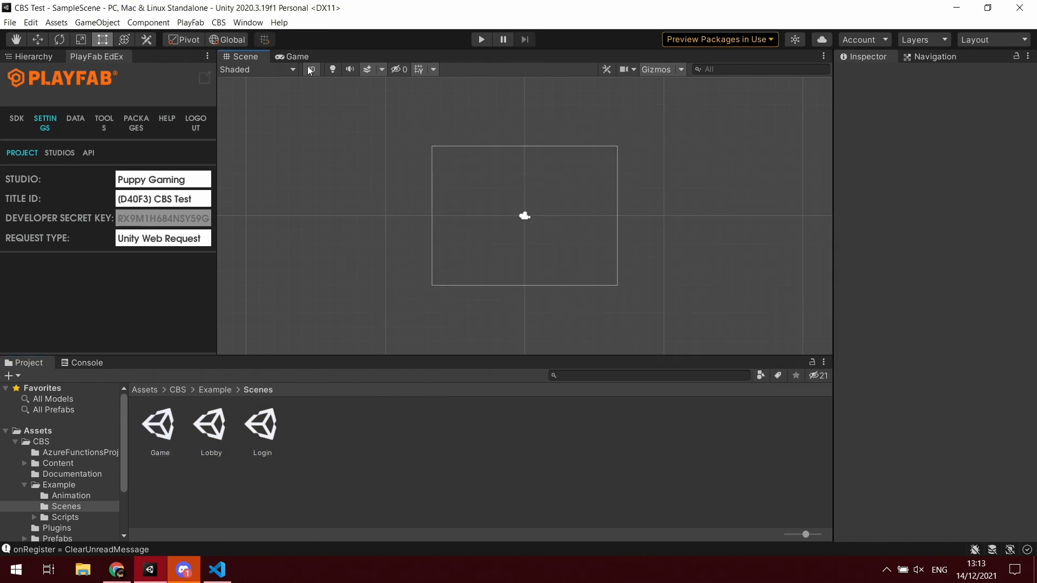
Open the Login scene, run it in play mode and log in as a guest.
double_click(264, 430)
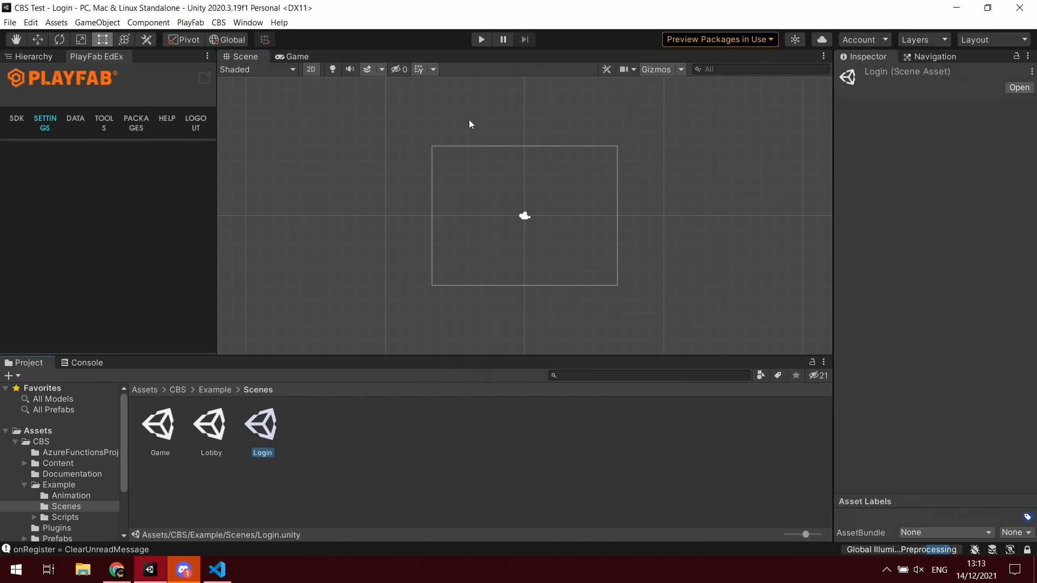
click(481, 41)
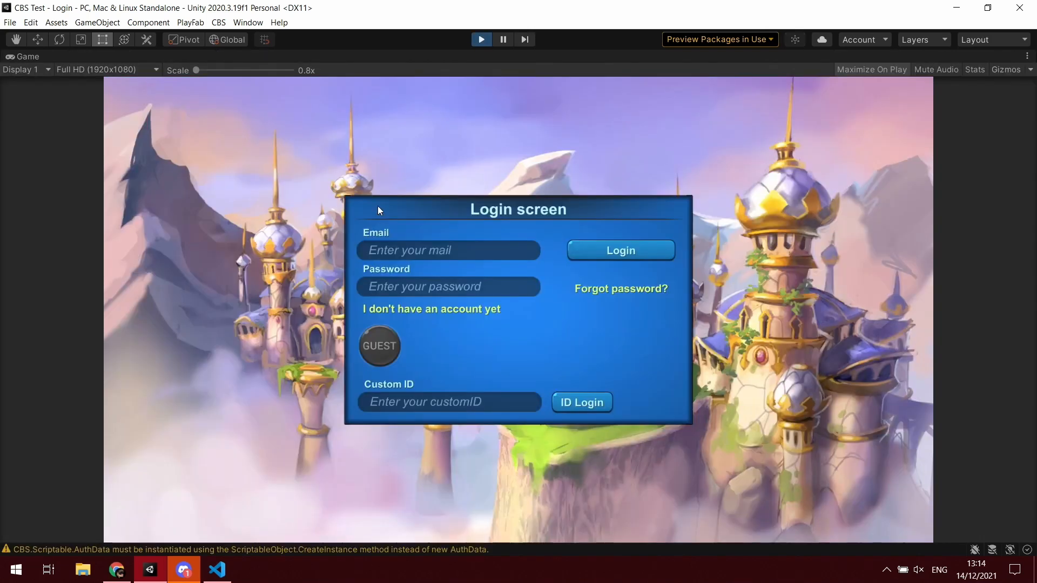
click(389, 348)
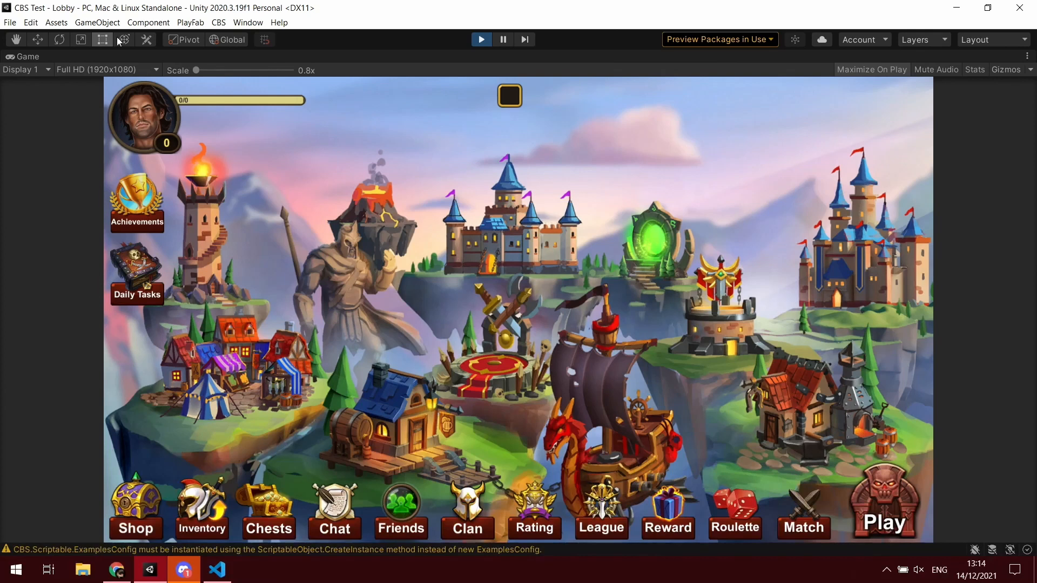
Review the warnings logged in the Console while the Lobby scene runs, and close the Console.
click(205, 548)
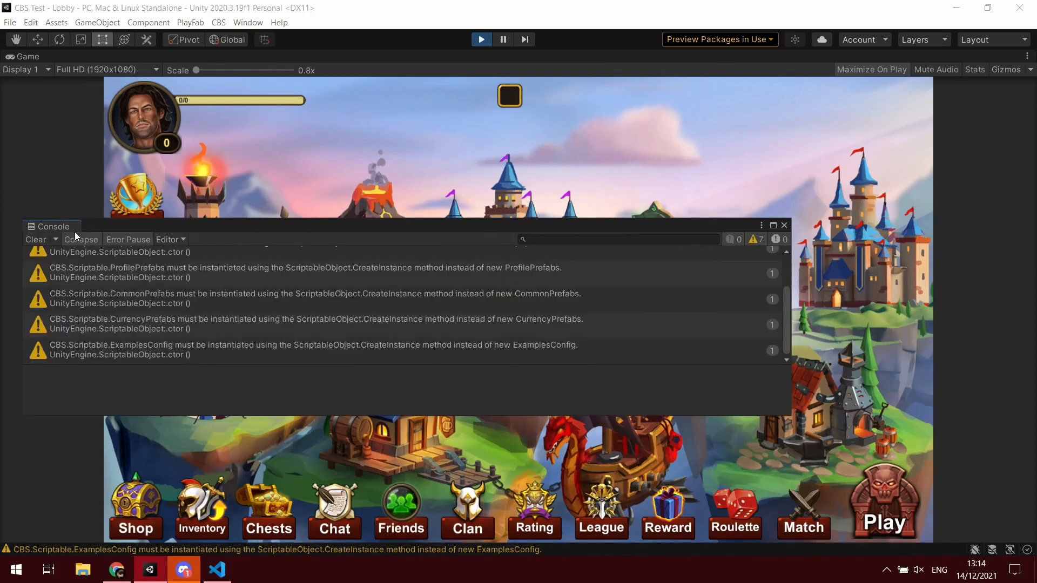
scroll(327, 320, up, 3)
scroll(329, 315, down, 3)
scroll(123, 314, up, 3)
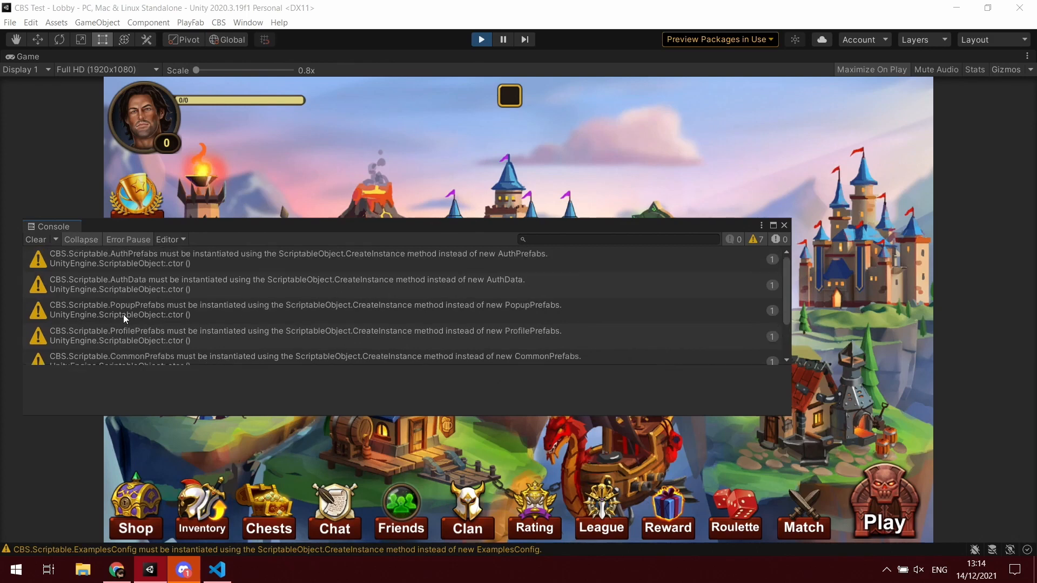
click(784, 225)
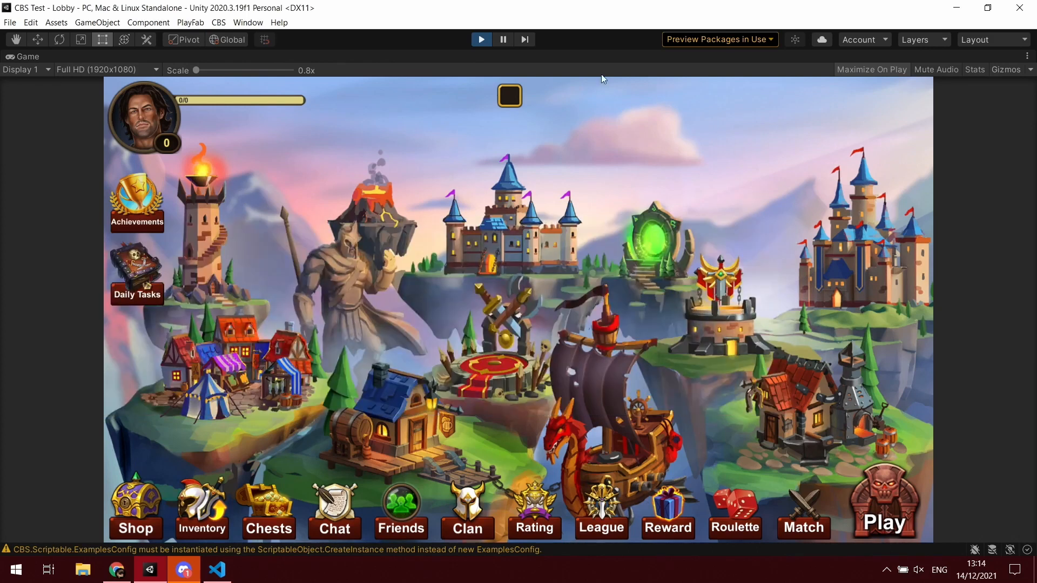
Check the Matchmaking queues and the Shop windows in the running lobby, closing each, and stop play mode.
click(799, 527)
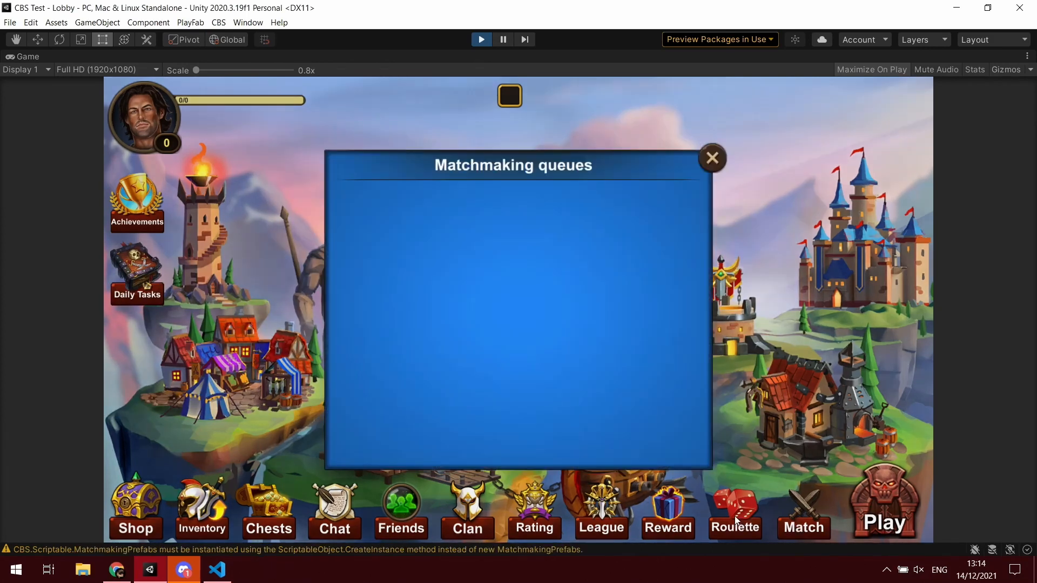
click(712, 157)
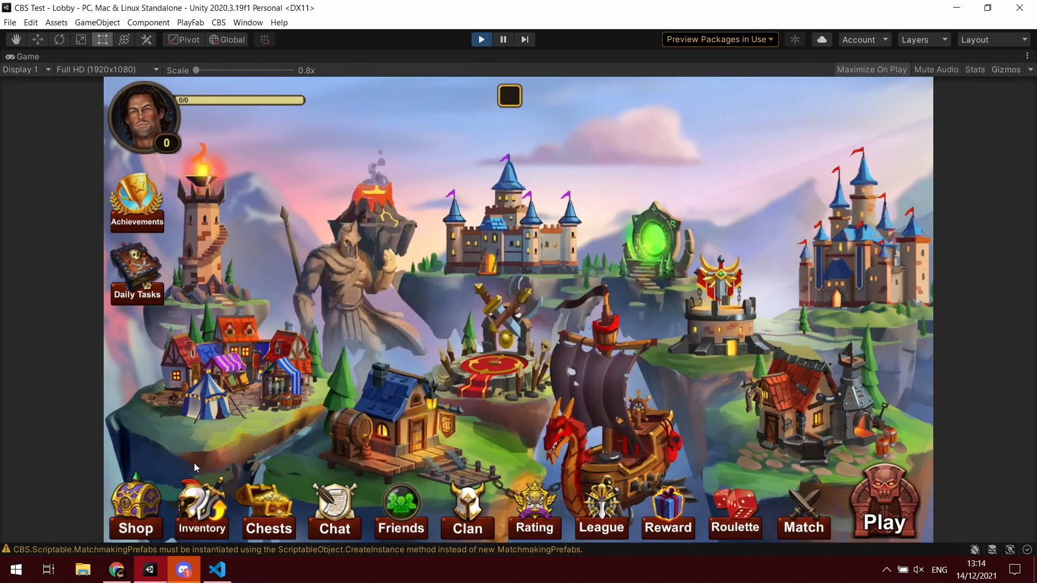
click(190, 500)
click(907, 131)
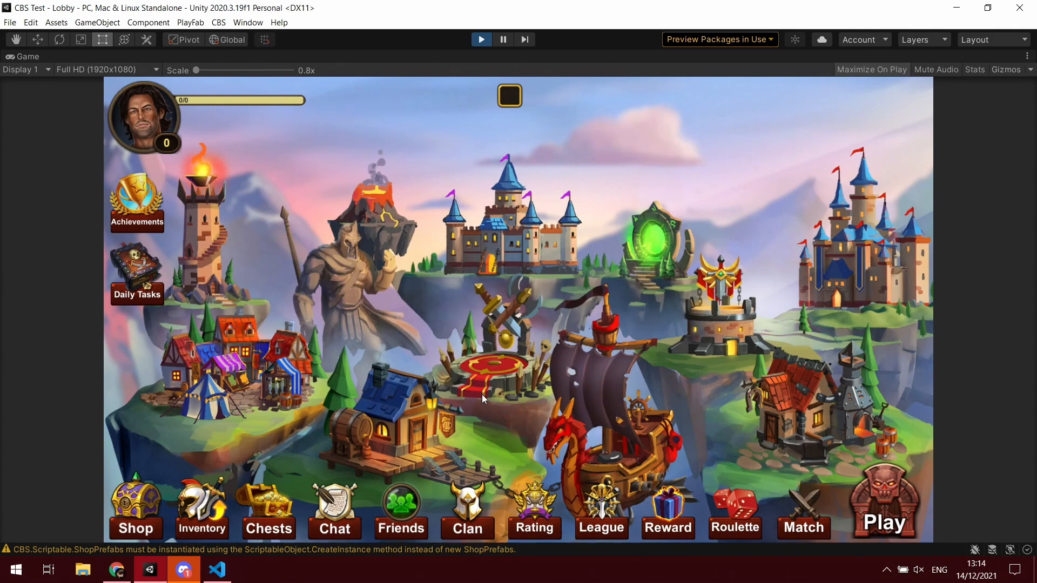
click(482, 40)
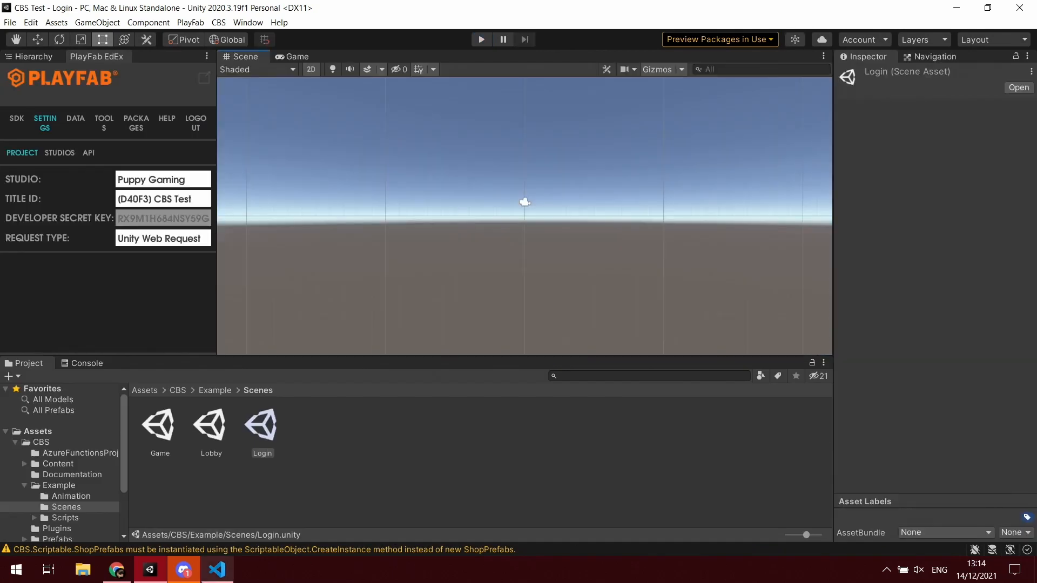
Preview the cbs-support channel in Discord.
mouse_move(183, 577)
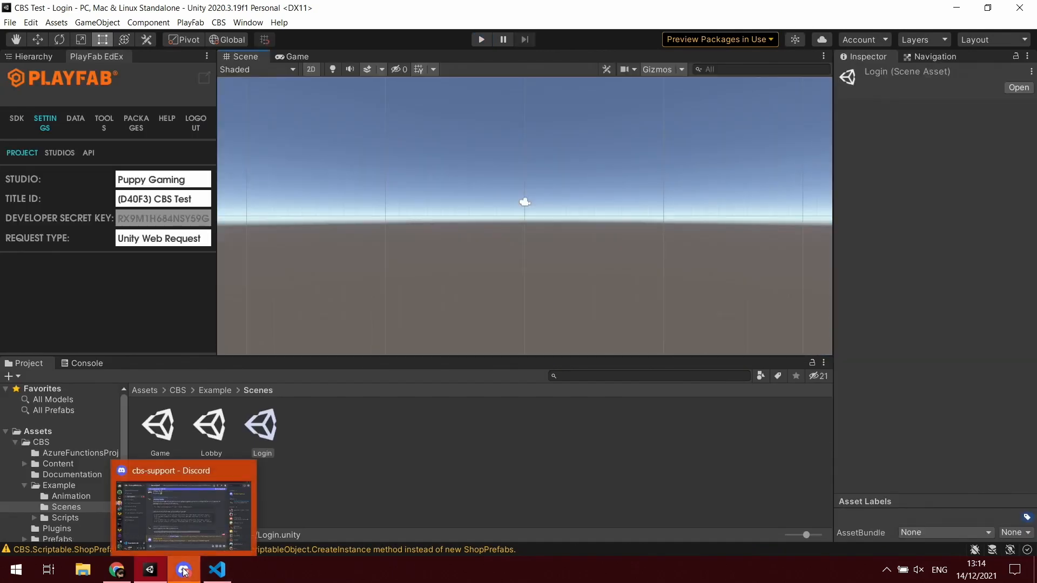
mouse_move(184, 550)
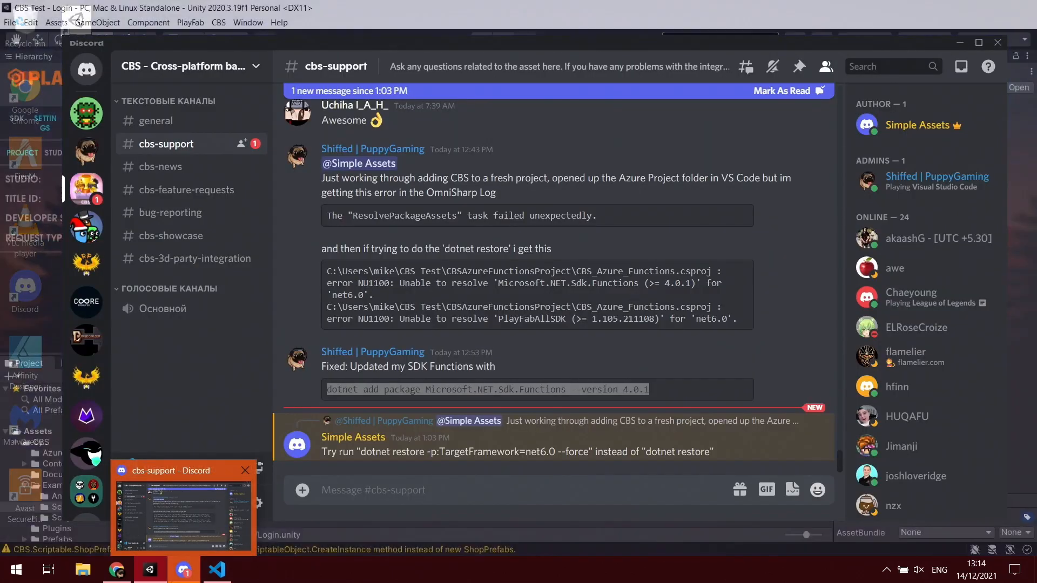